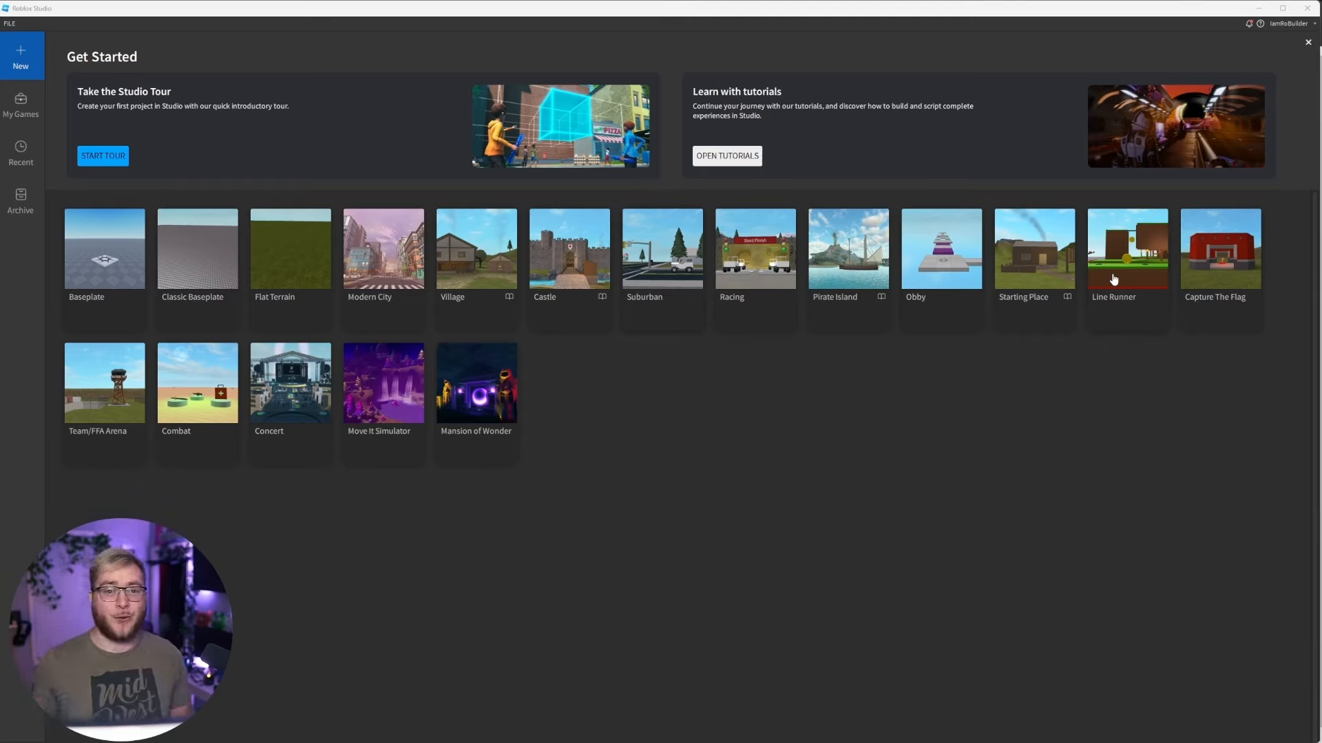
Create a new place from the Capture The Flag template and look over its bases, river and bridges.
click(1217, 285)
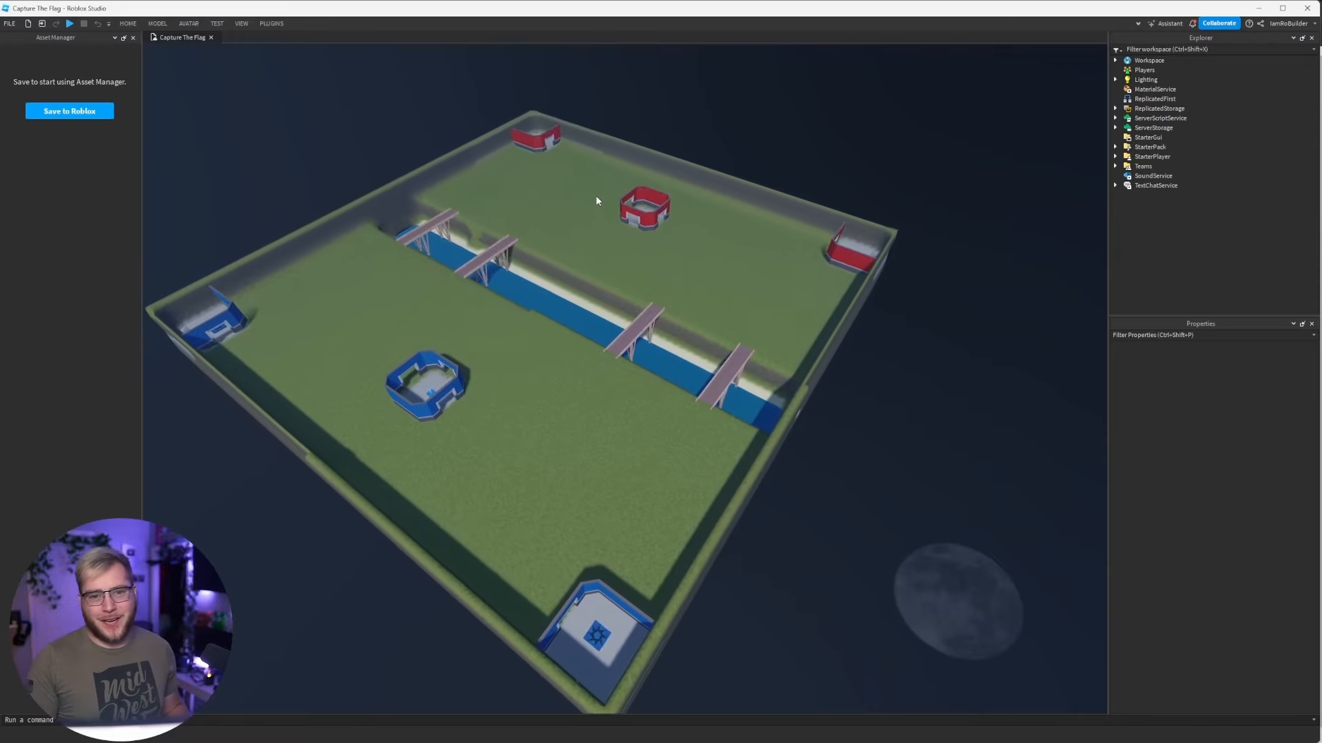
key(w)
key(a)
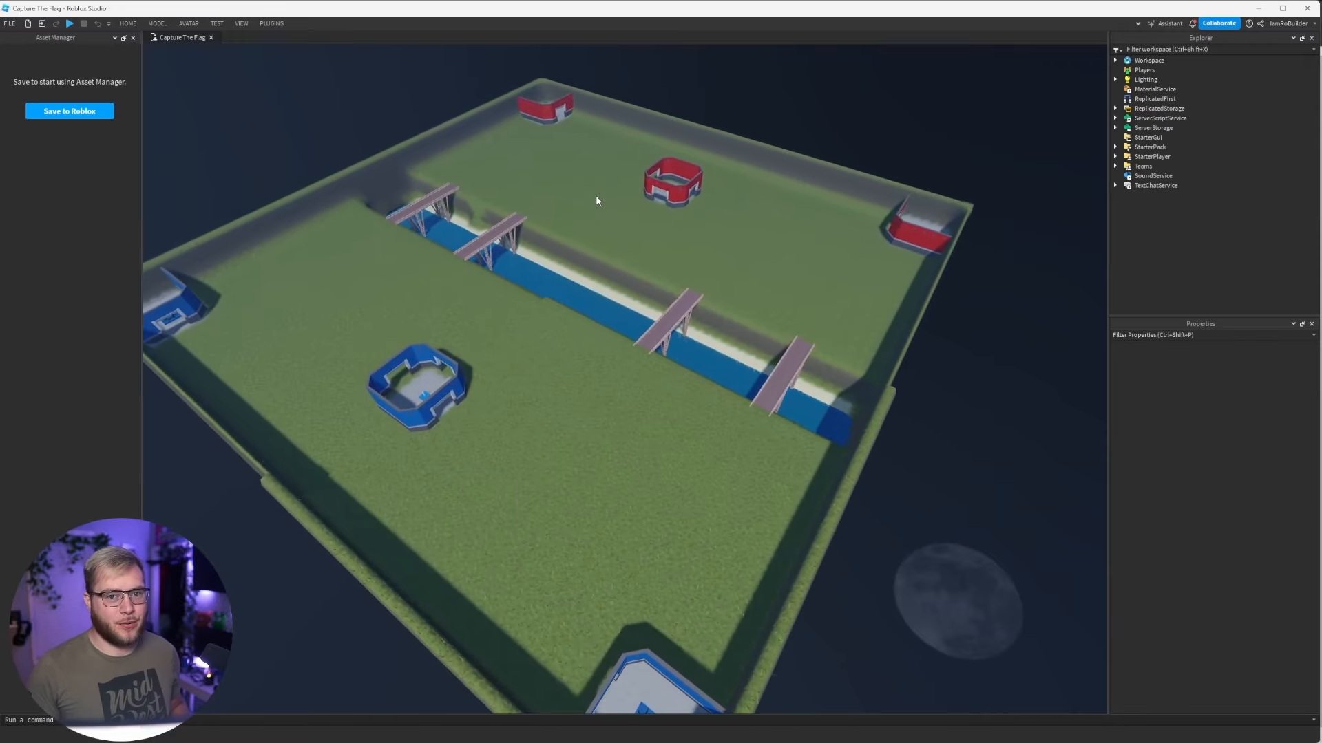
key(a)
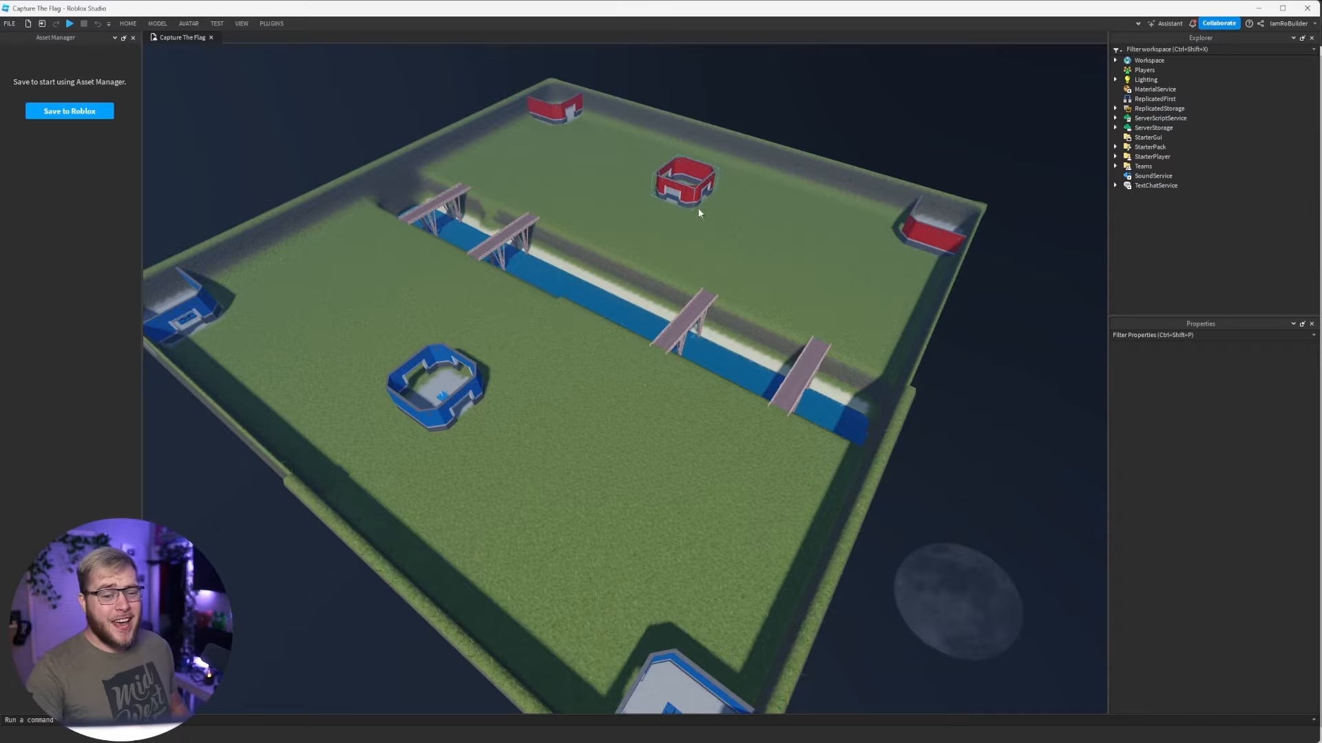
right_drag(696, 248, 652, 267)
key(w)
key(w)
key(a)
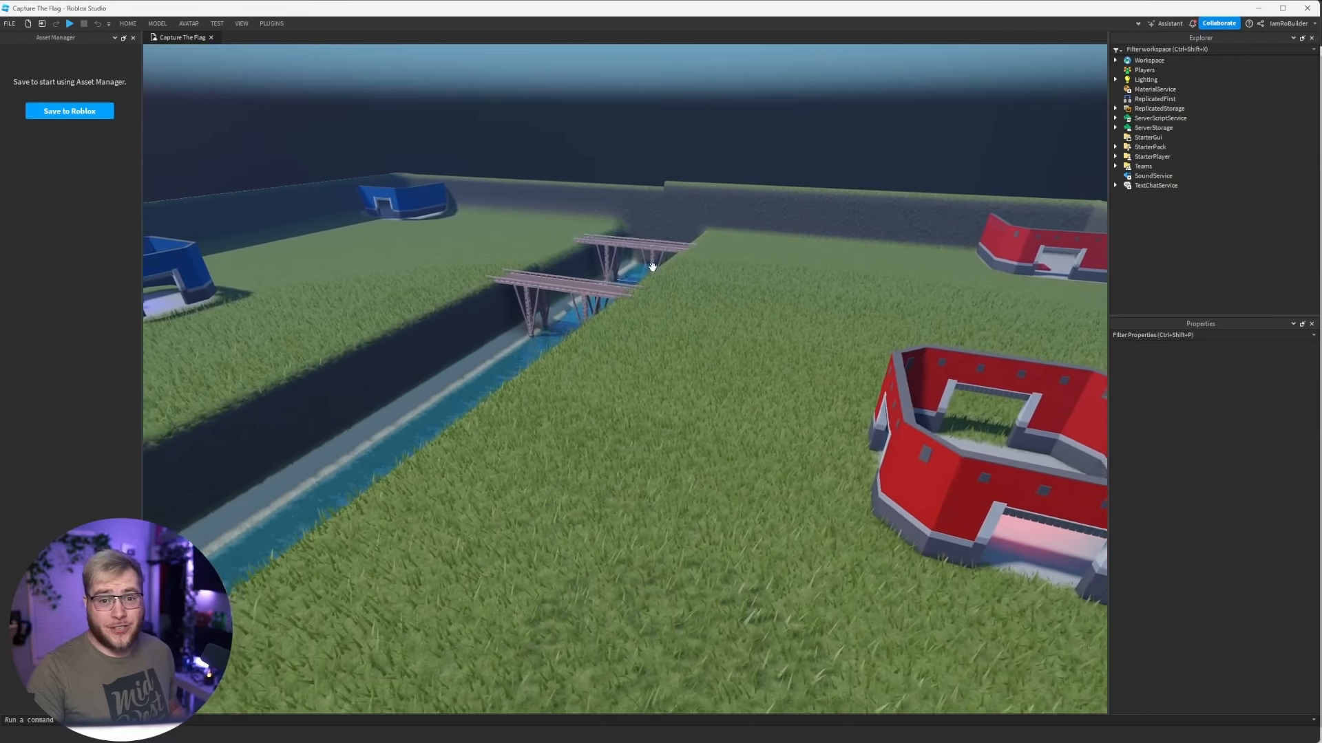
Start a playtest and run the character out of the blue spawn base onto the grass field.
key(F5)
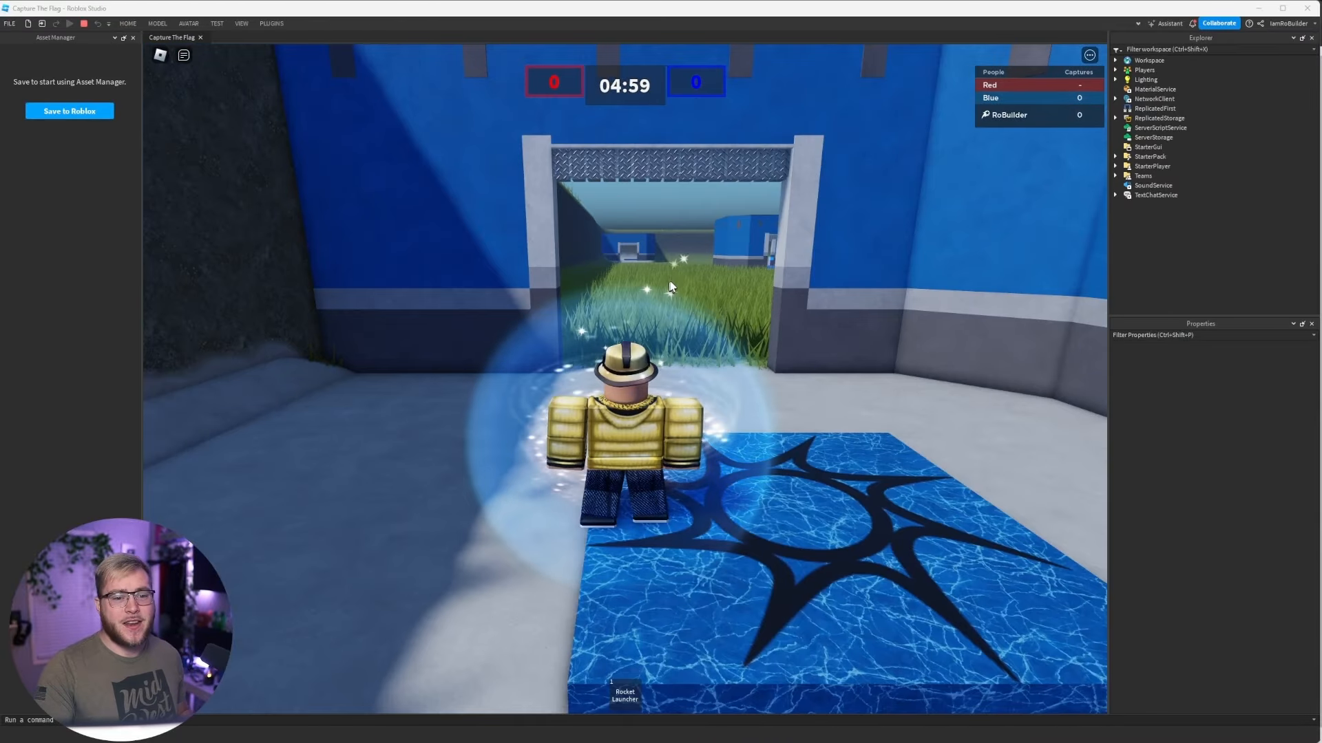
key(w)
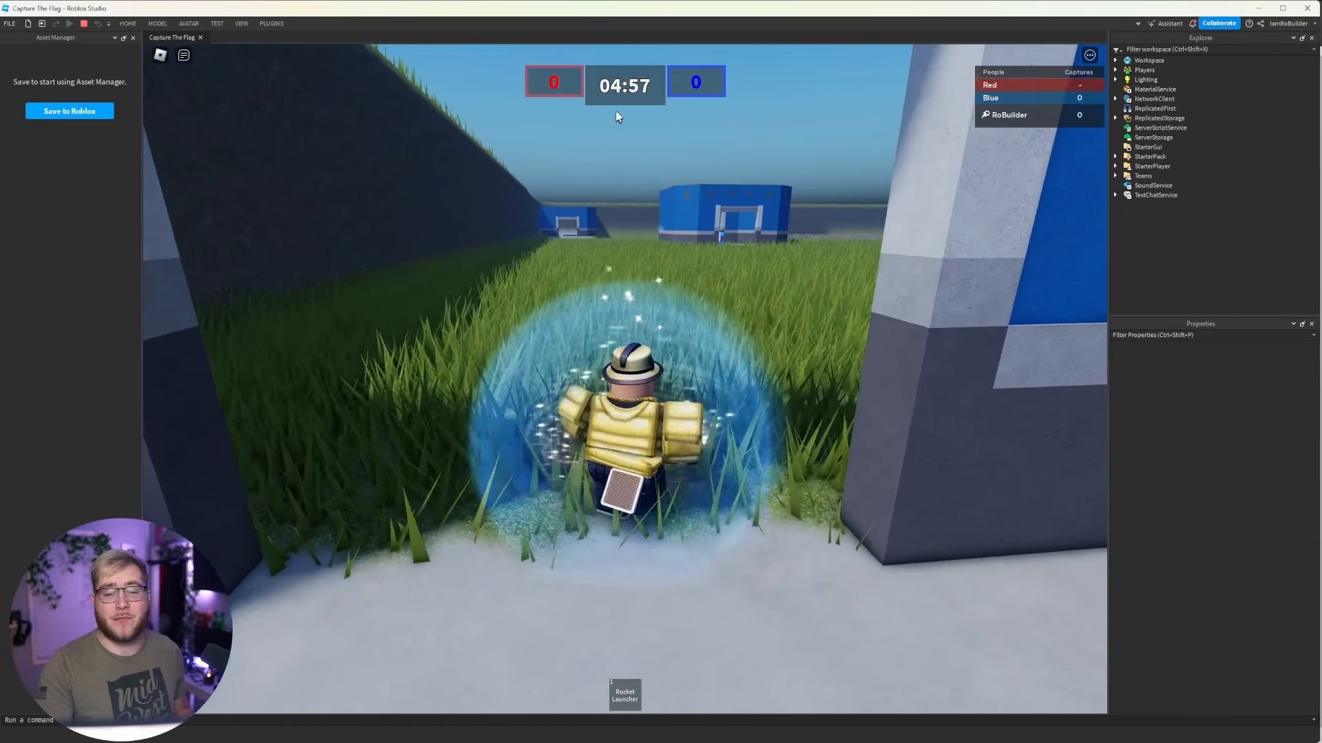
right_drag(579, 207, 617, 204)
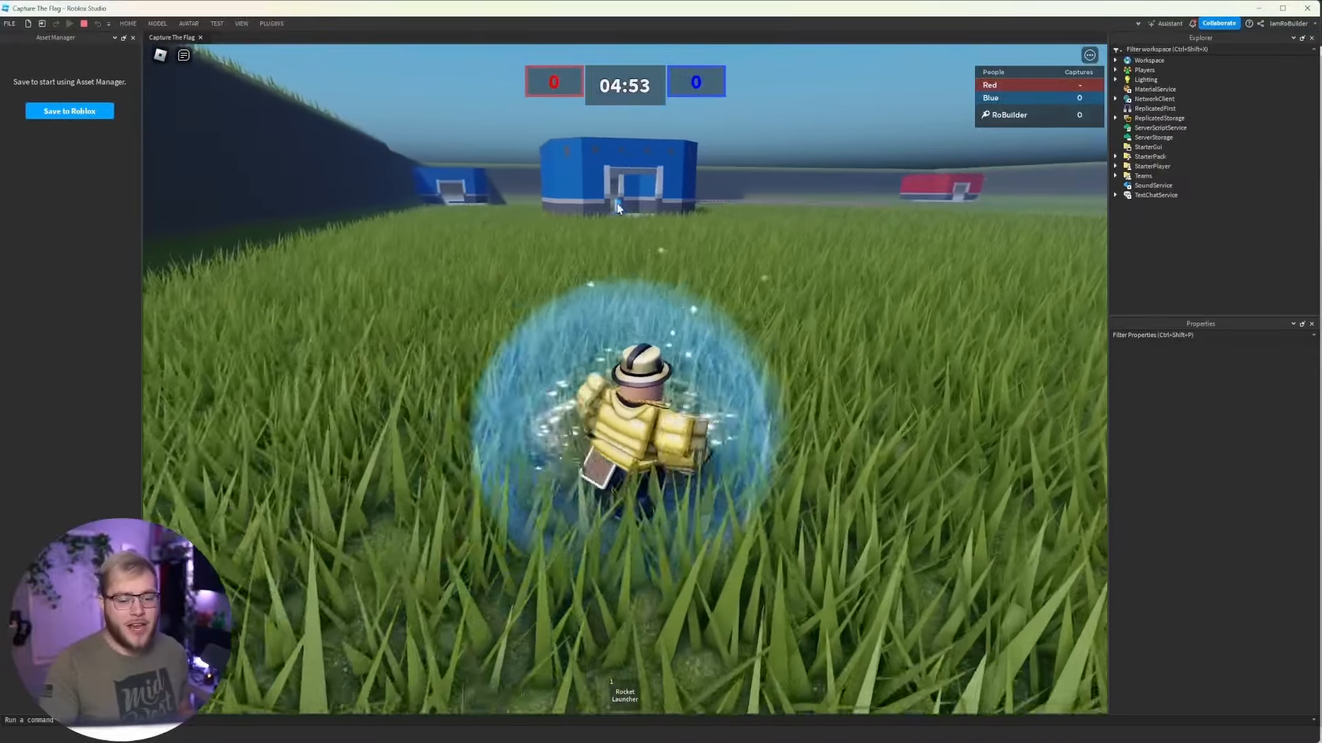
key(w)
Equip the Rocket Launcher and test-fire it while running across the field onto the bridge.
key(1)
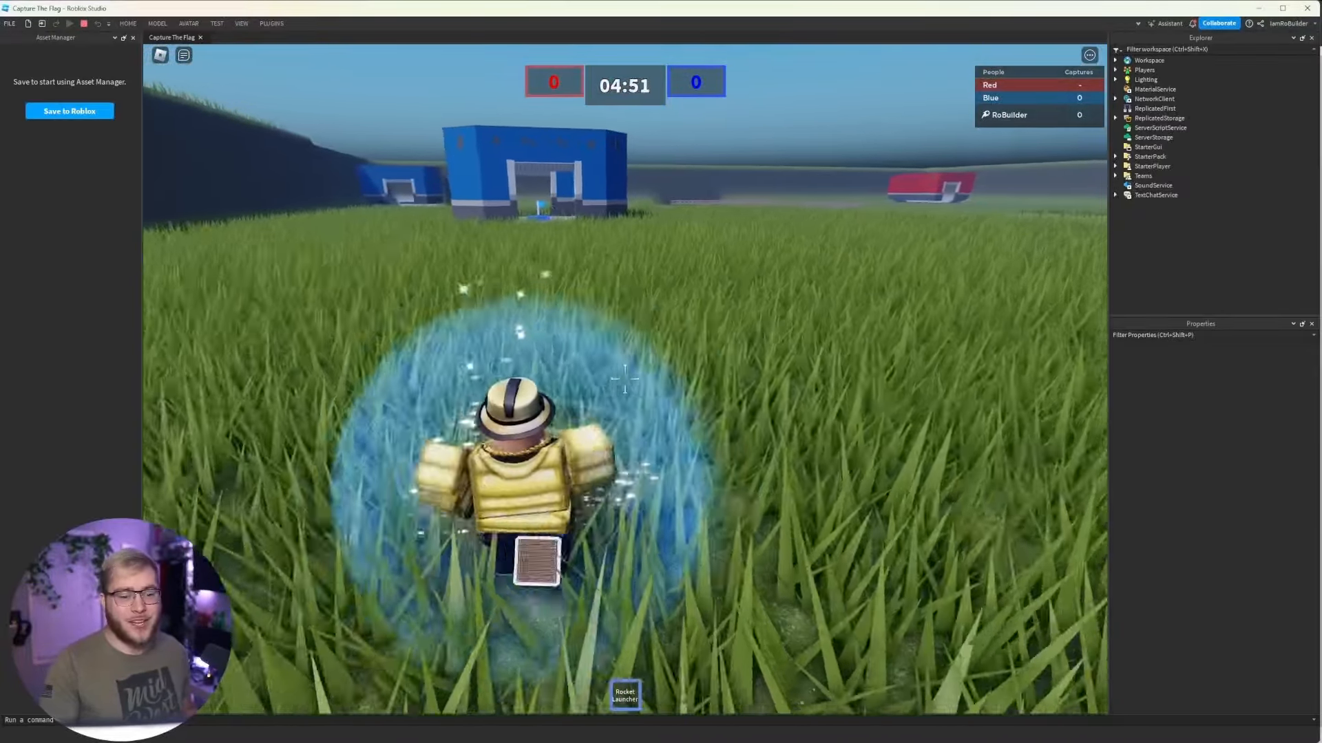
key(w)
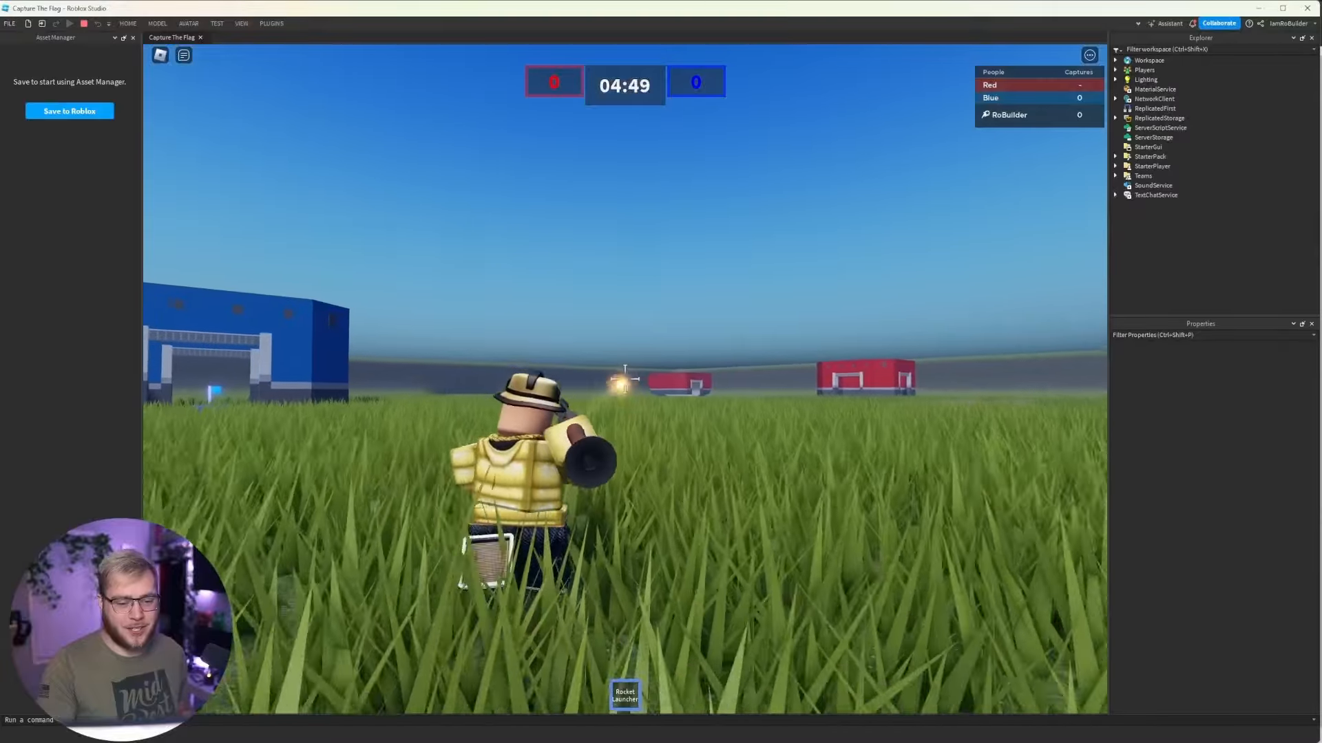
key(w)
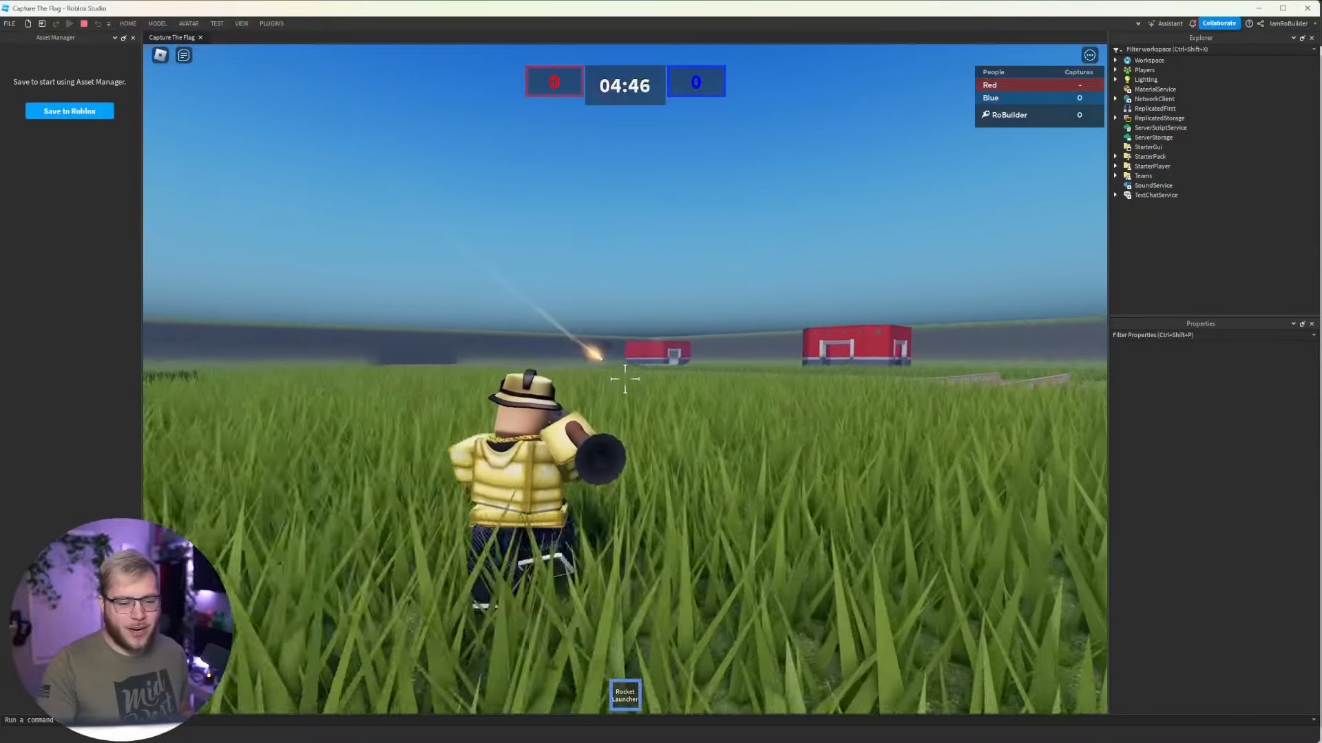
key(w)
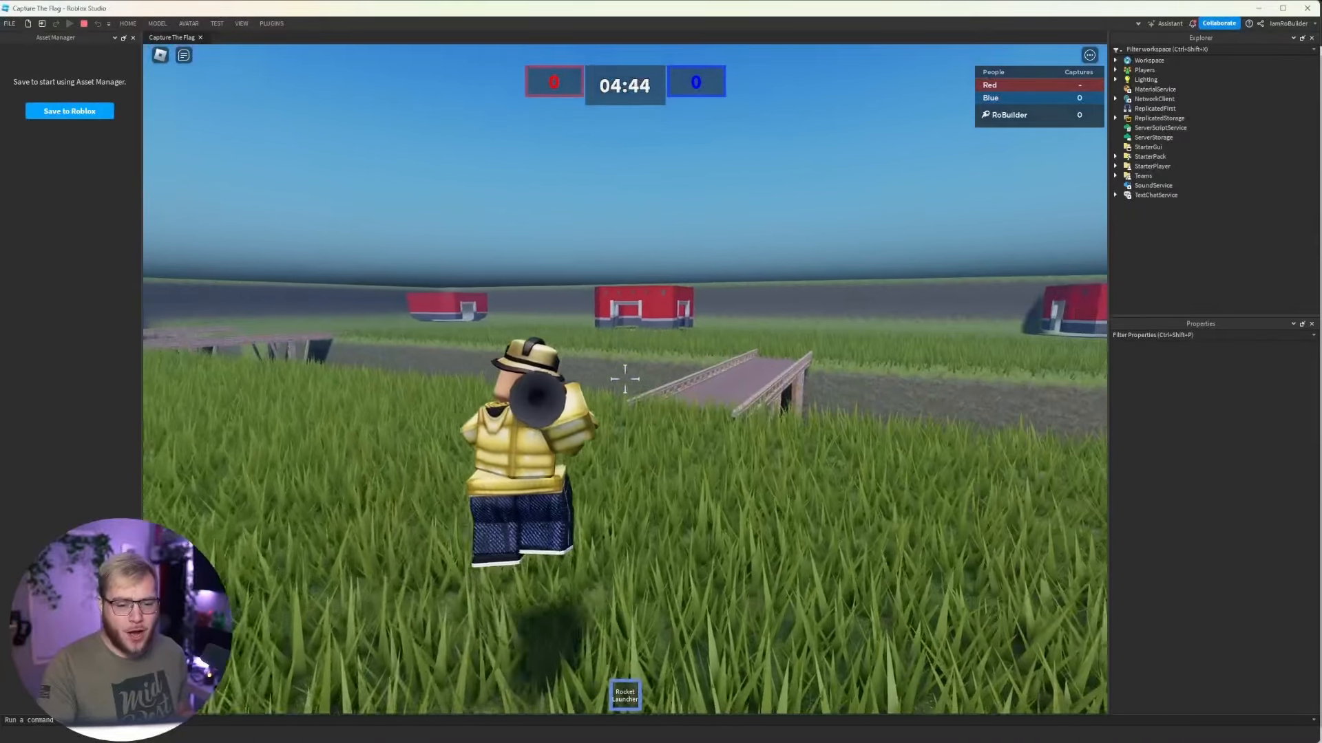
click(625, 378)
key(w)
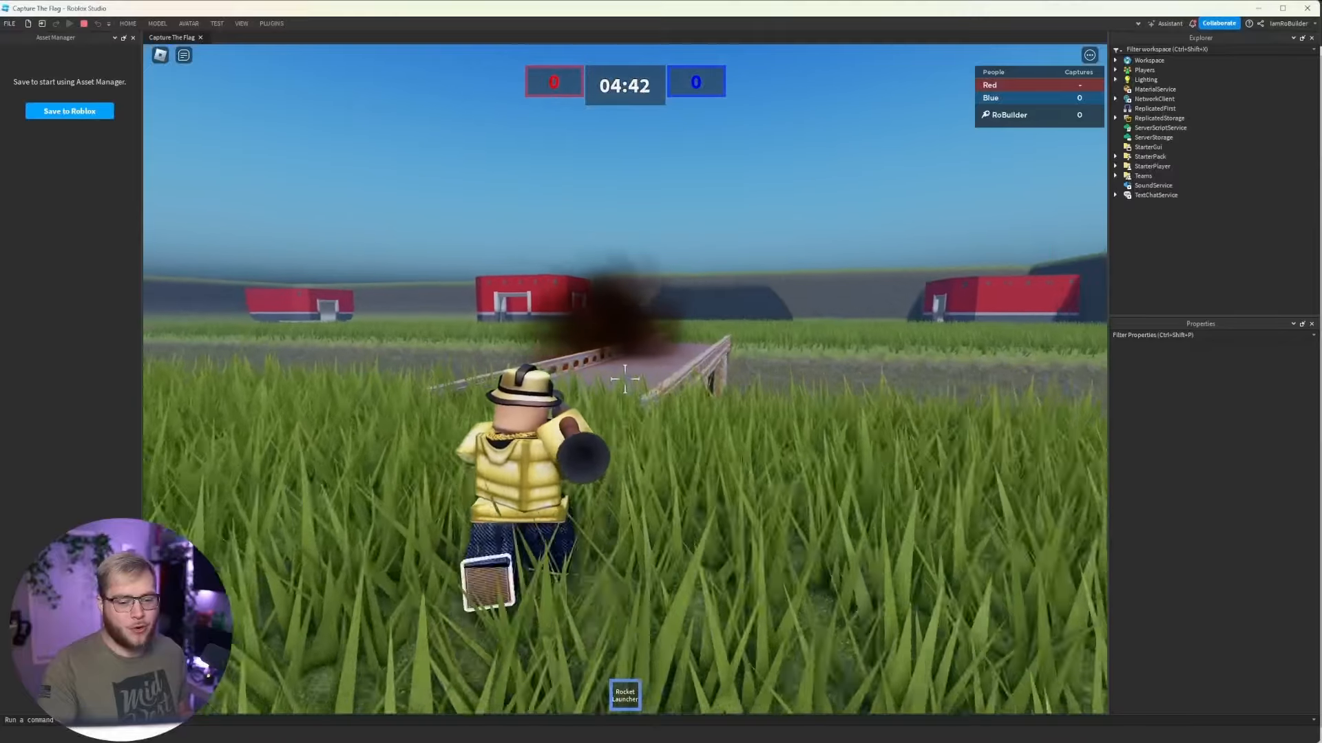
key(w)
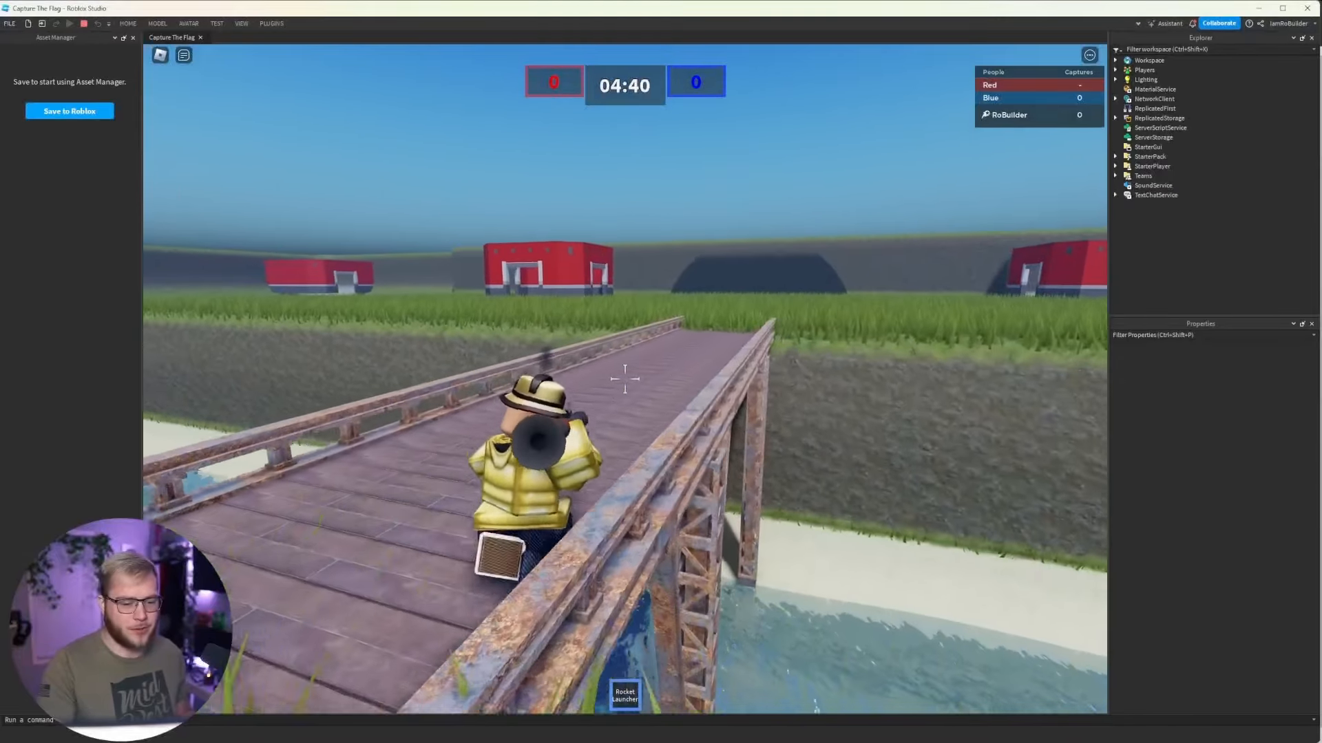
Put the Rocket Launcher away, cross the bridge and pick up the flag inside the central red base.
key(1)
key(w)
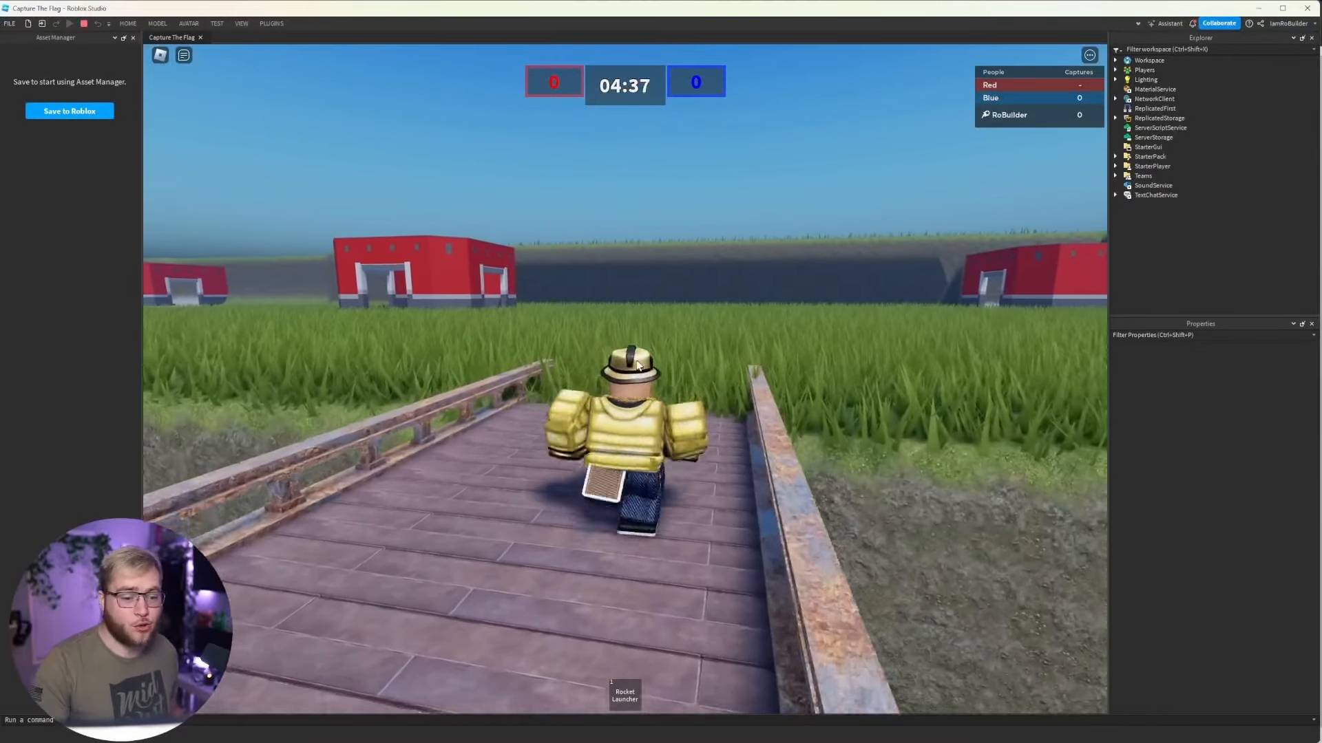
key(w)
key(space)
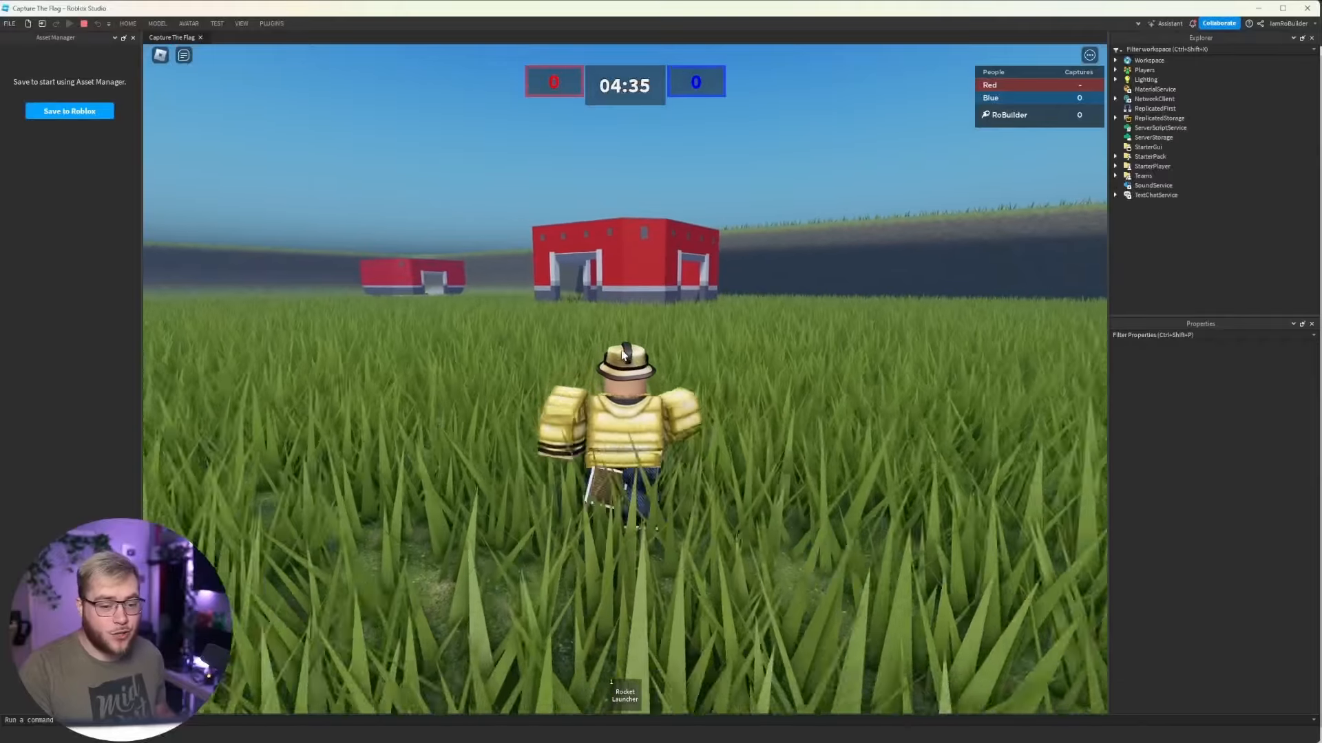
key(w)
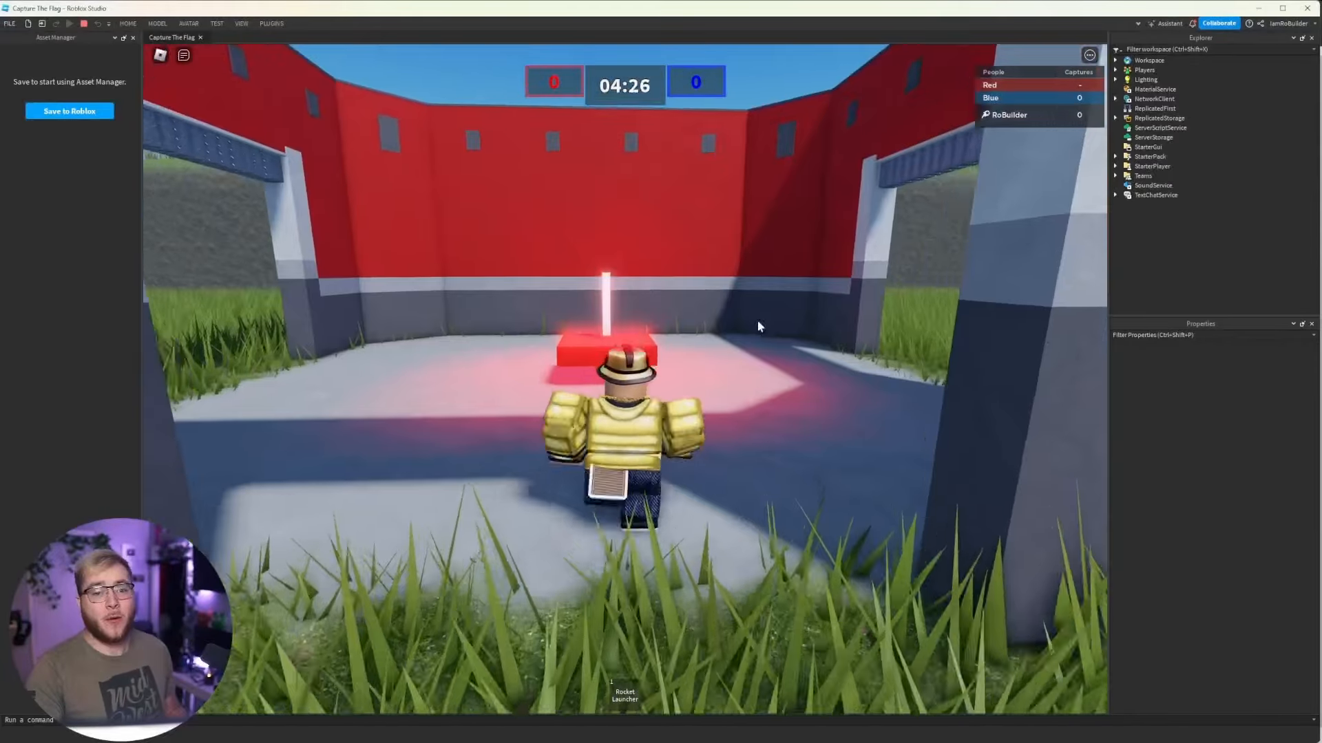
key(w)
key(w)
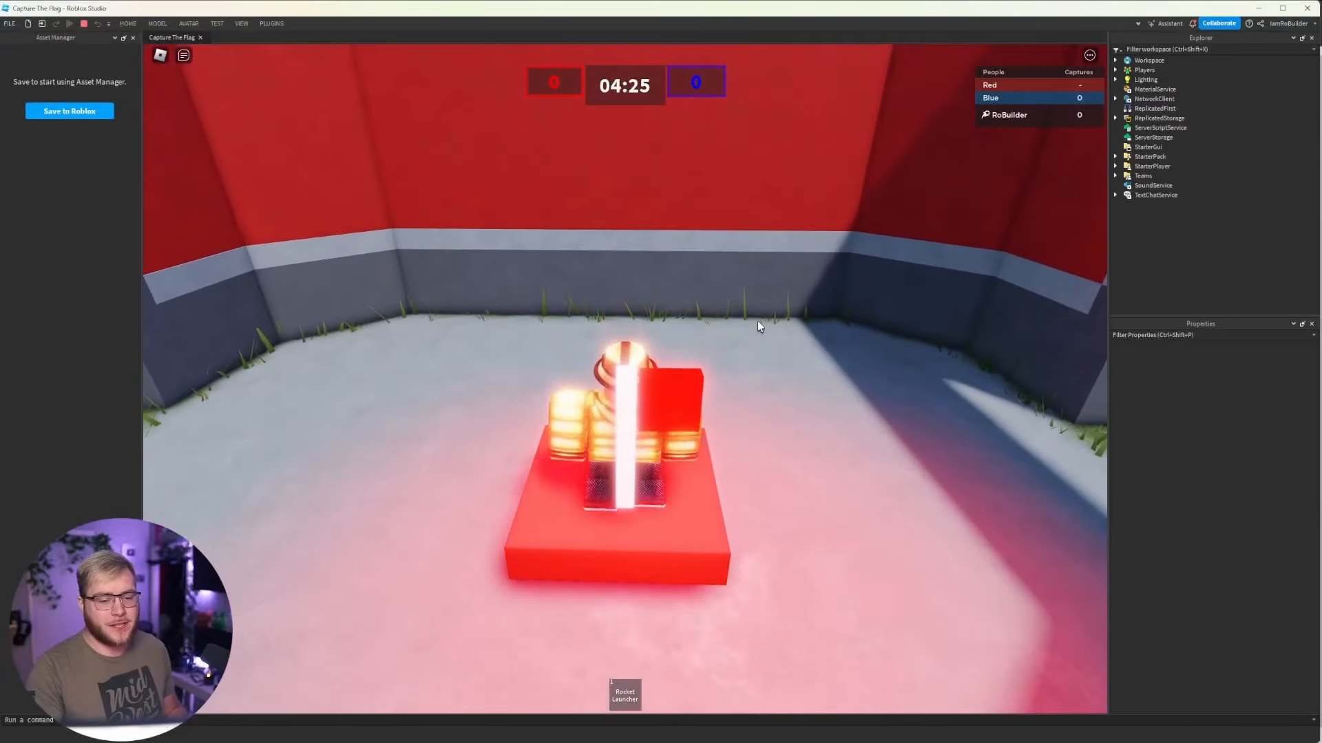
Carry the red flag back over the river and capture it at the blue base's flag stand.
right_drag(758, 323, 757, 322)
key(w)
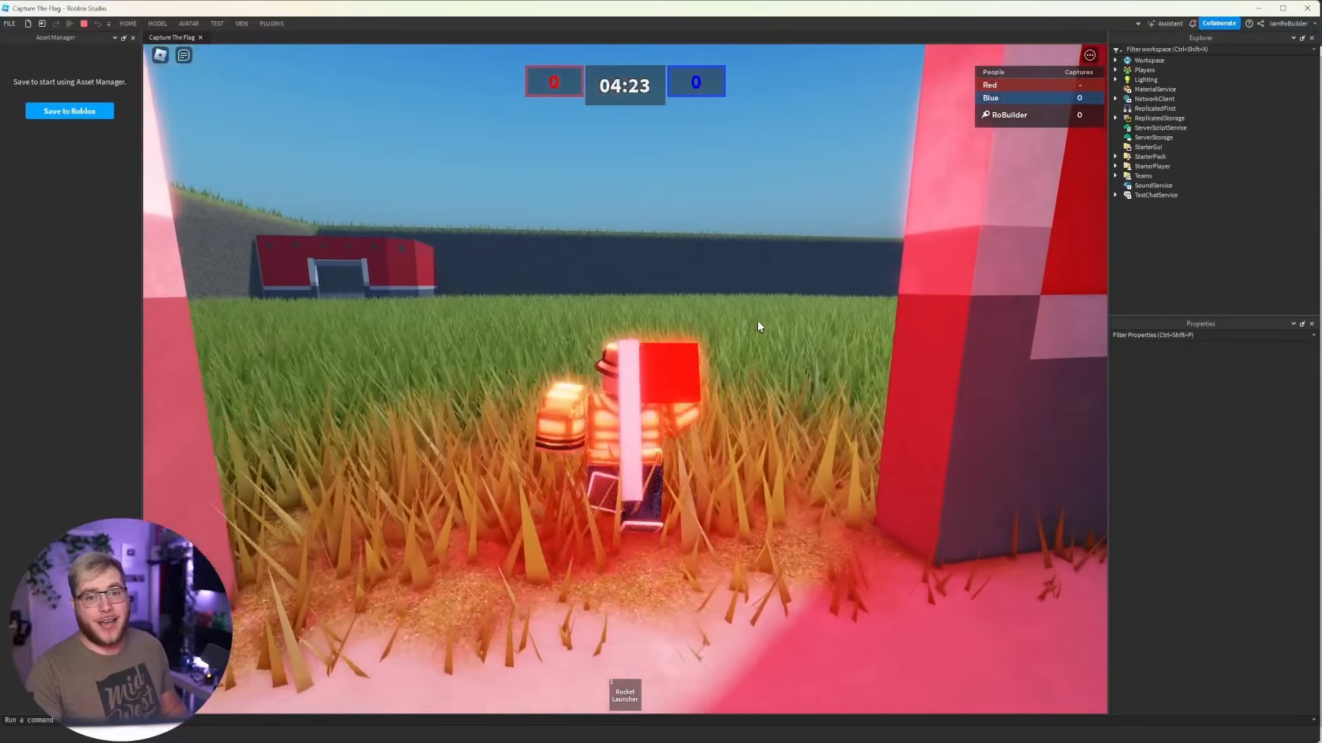
right_drag(655, 400, 655, 399)
scroll(654, 397, down, 6)
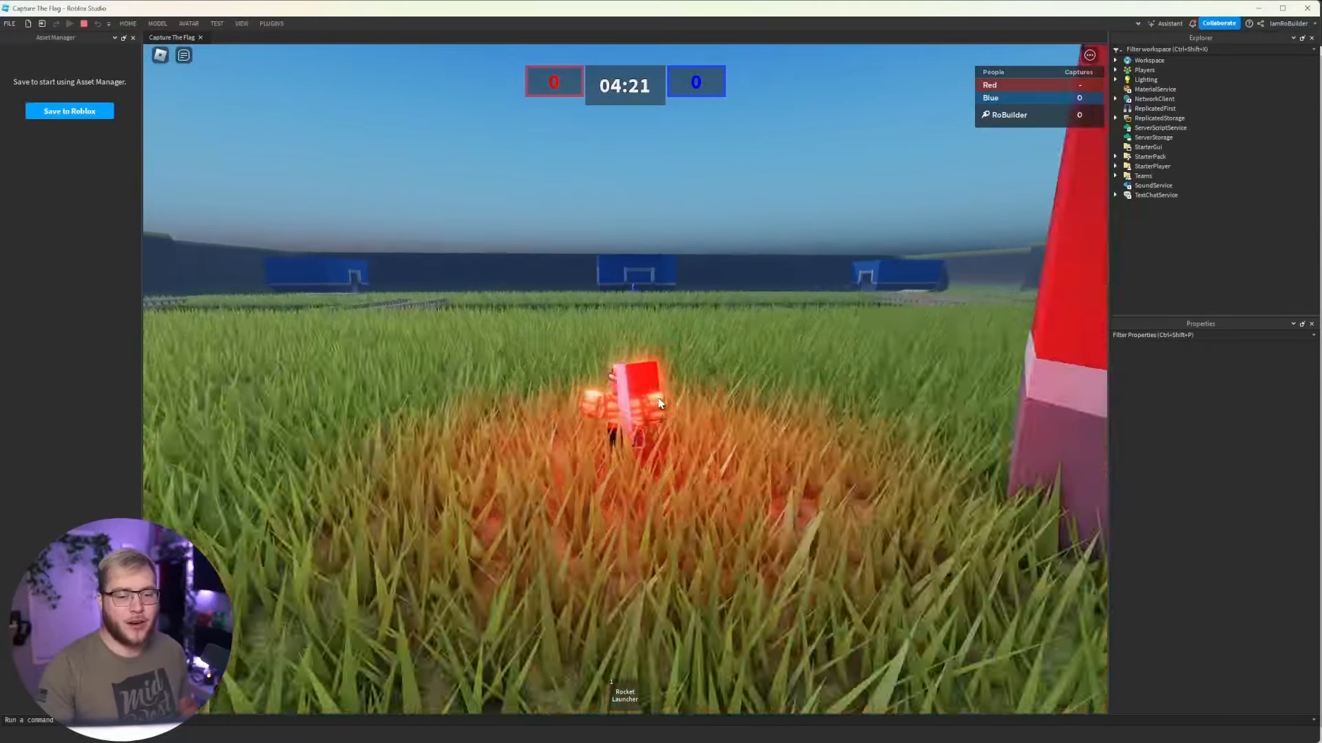
key(w)
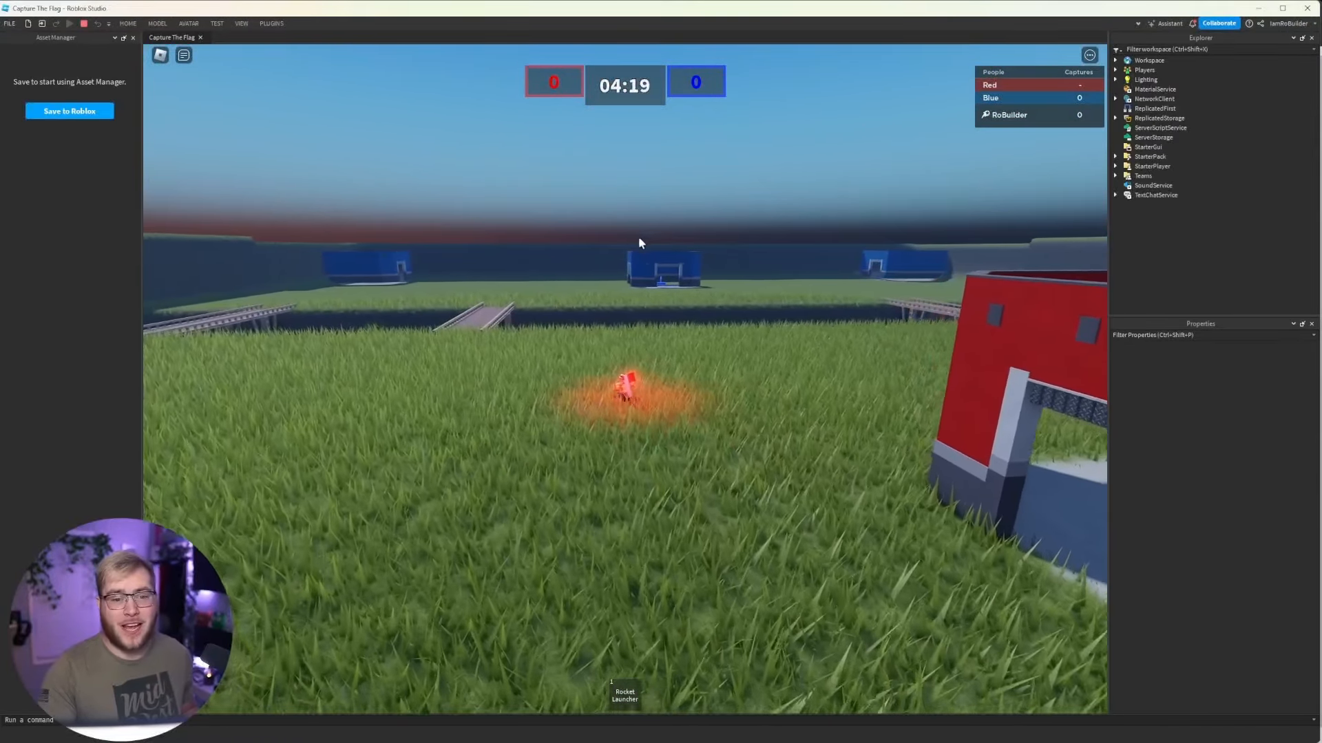
key(w)
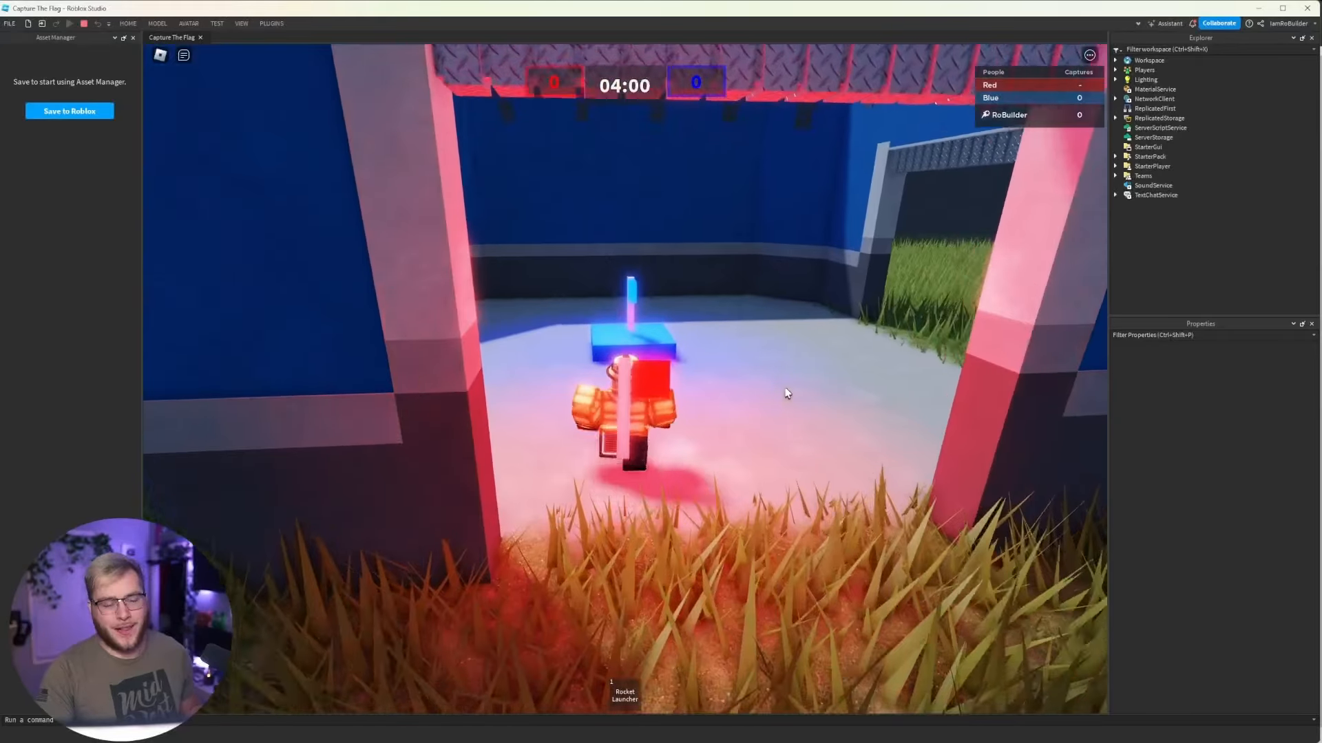
key(w)
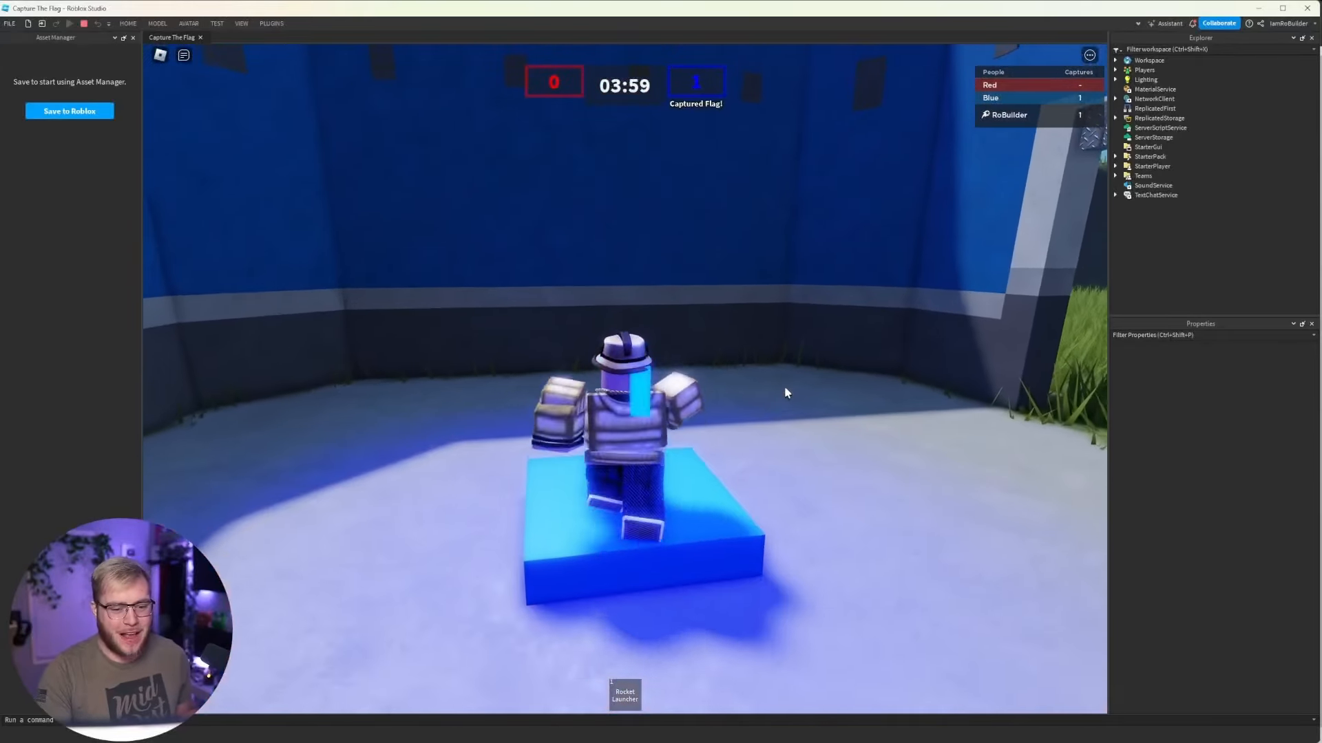
Walk the character out of the blue base and stop the playtest.
key(d)
key(d)
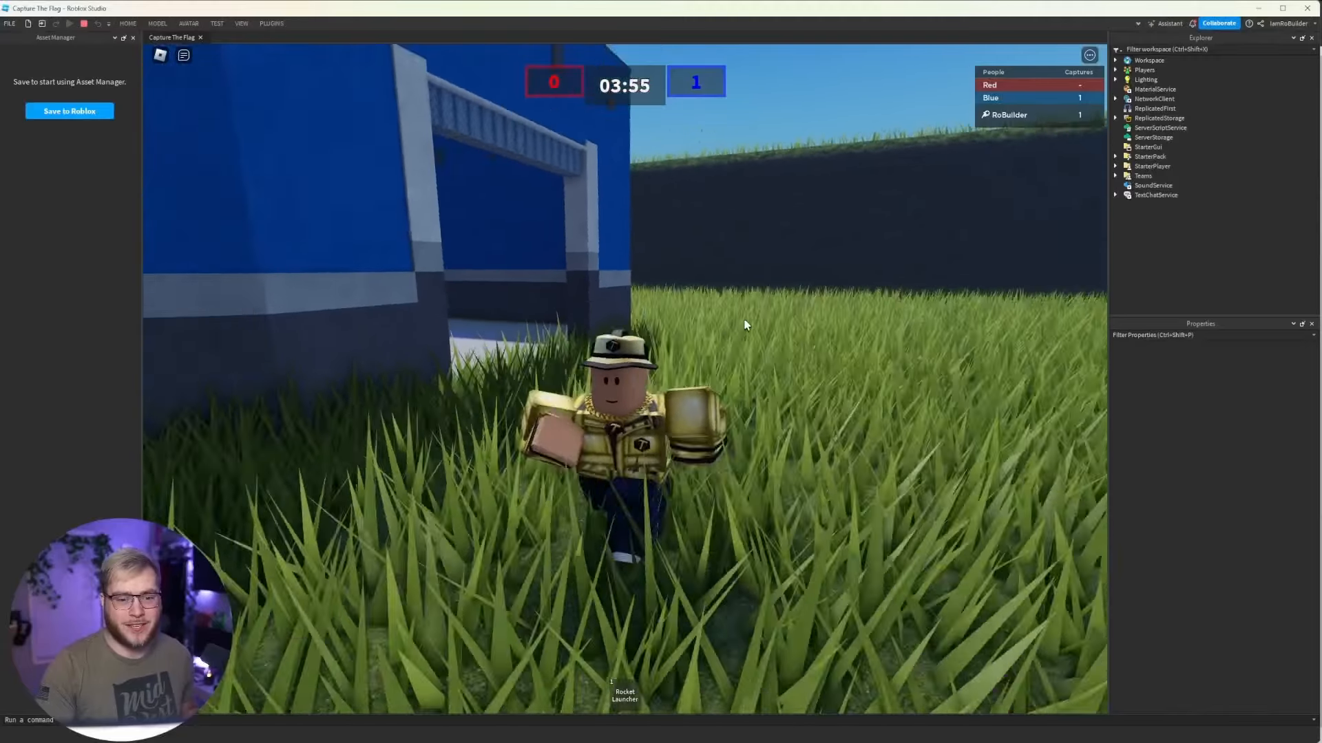
key(shift+F5)
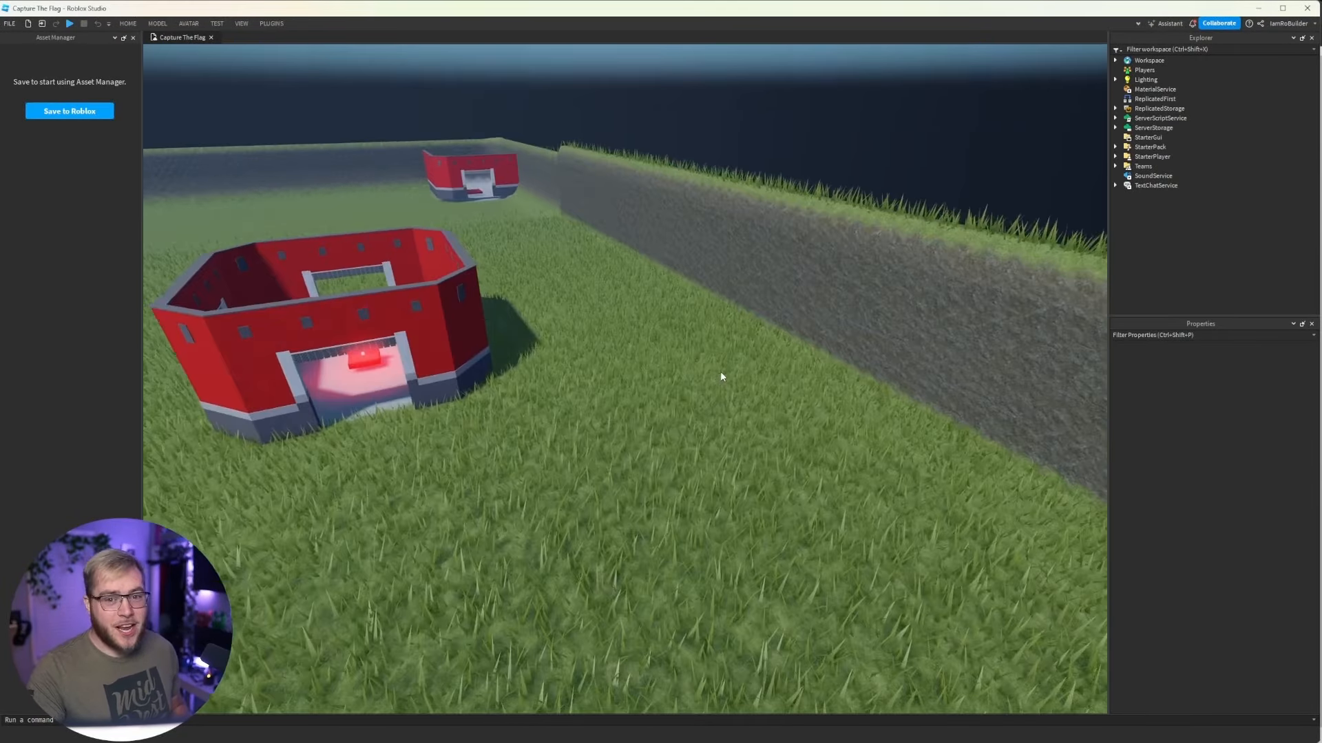
Examine the river channel, its bridges and the terrain between the blue and red bases.
right_drag(720, 372, 719, 372)
scroll(722, 376, up, 10)
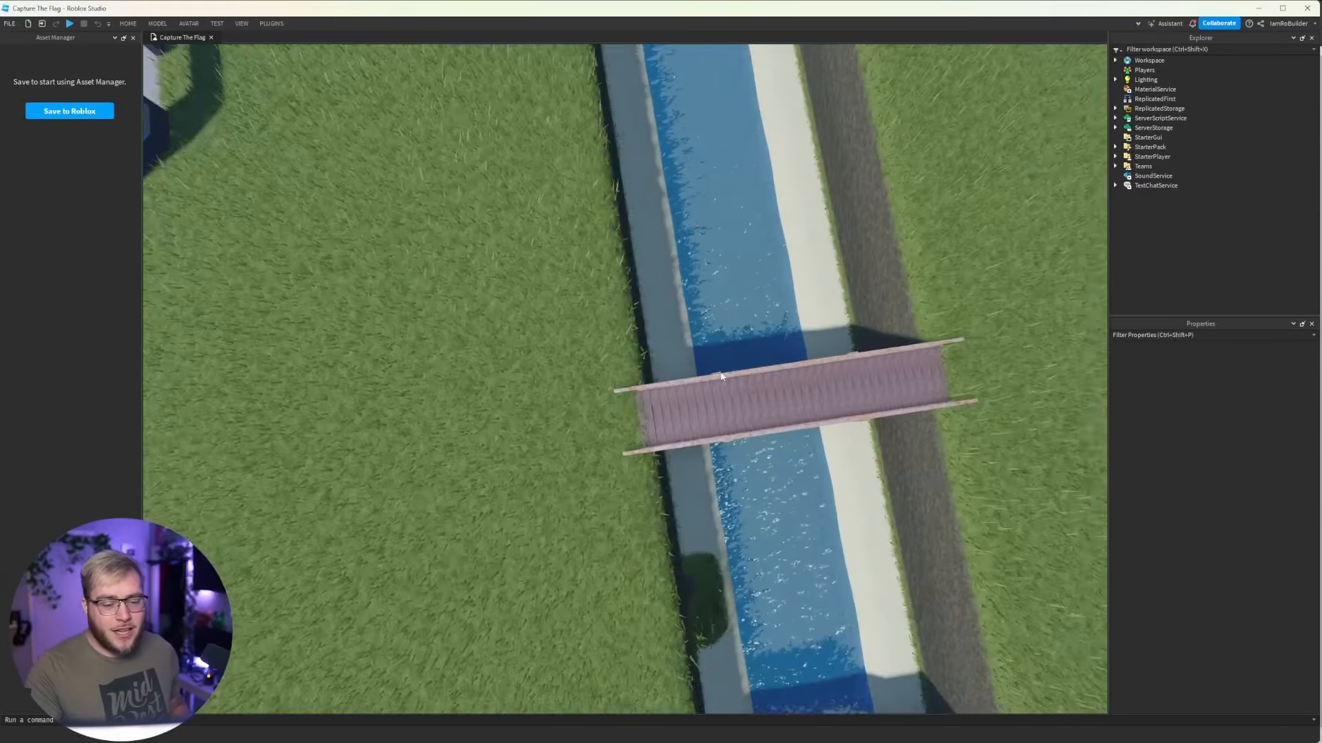
right_drag(721, 376, 720, 370)
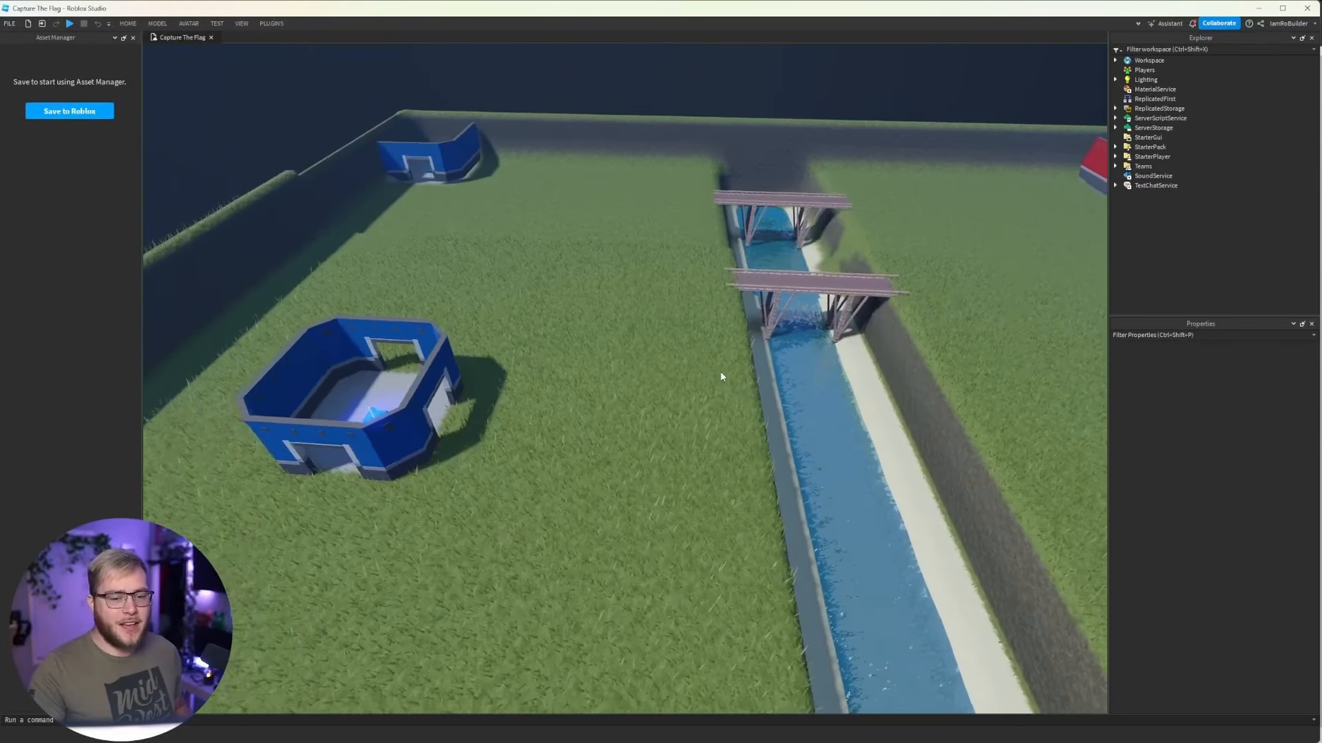
key(w)
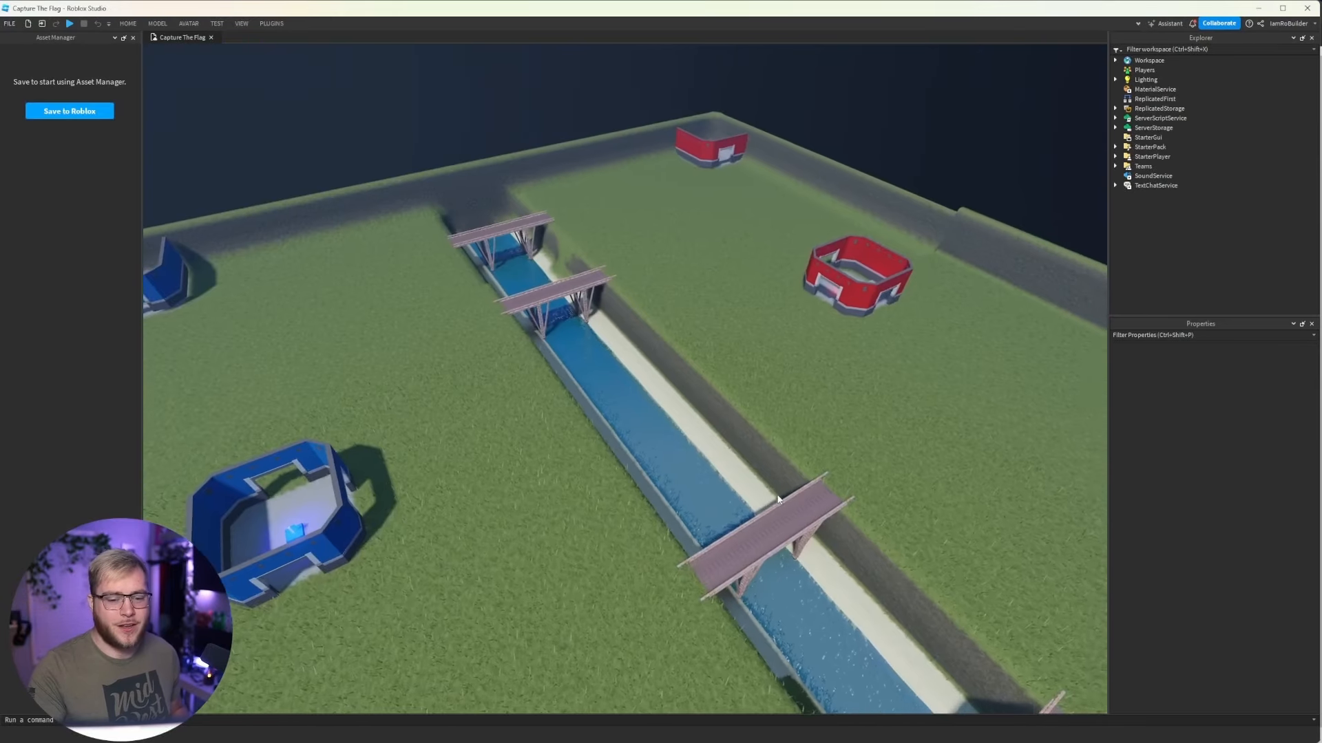
key(w)
key(w)
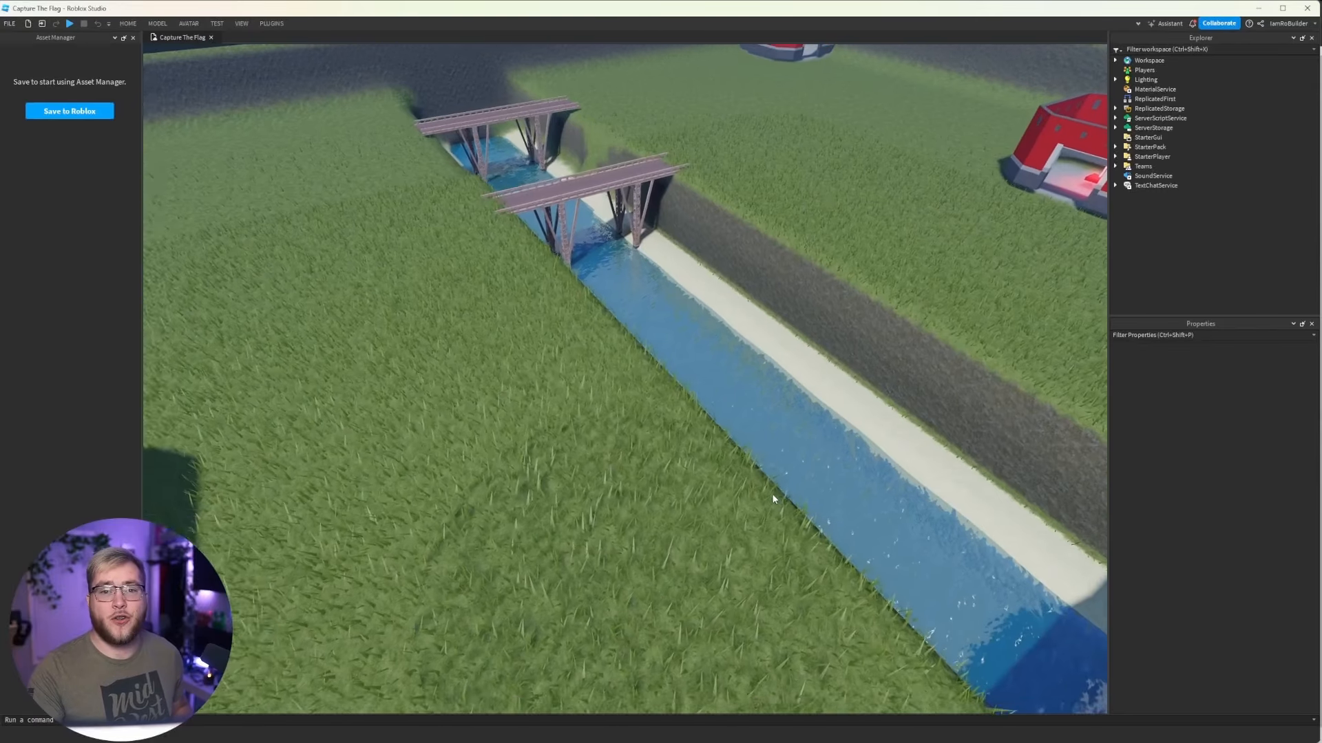
key(d)
key(s)
key(a)
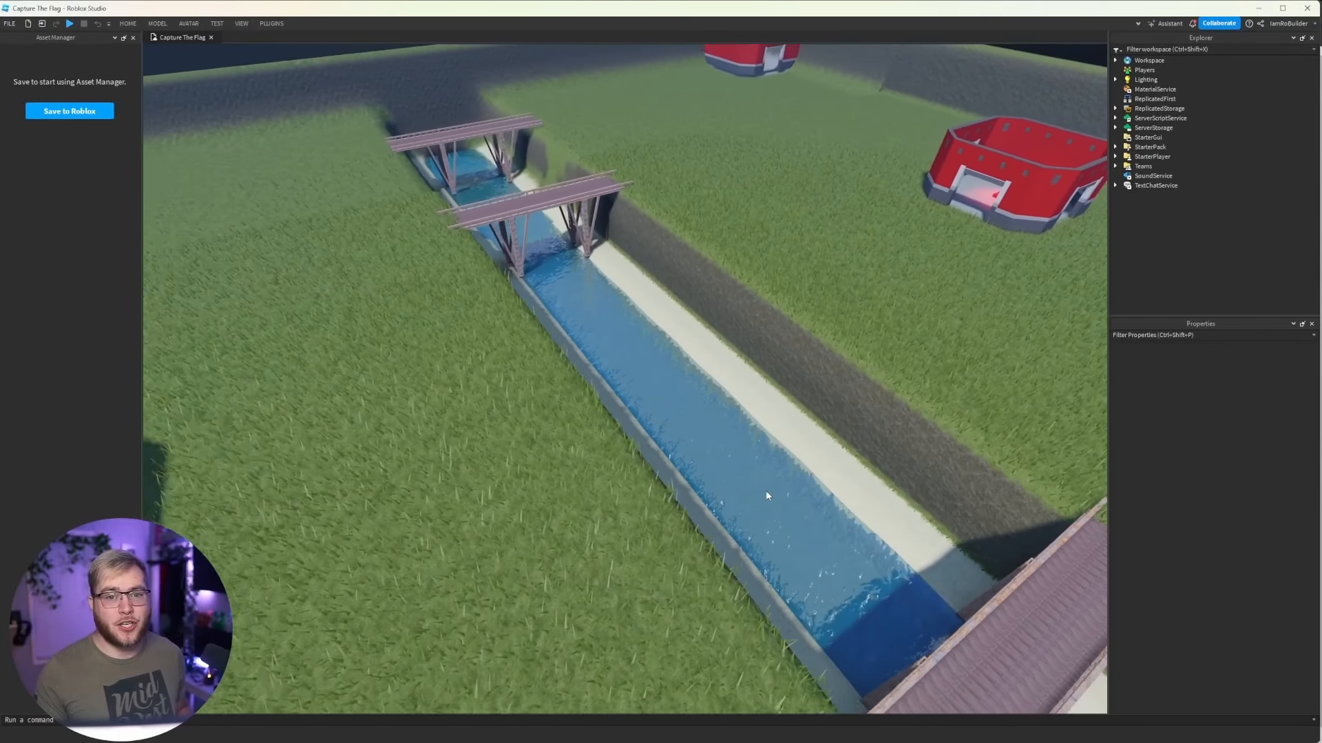
key(s)
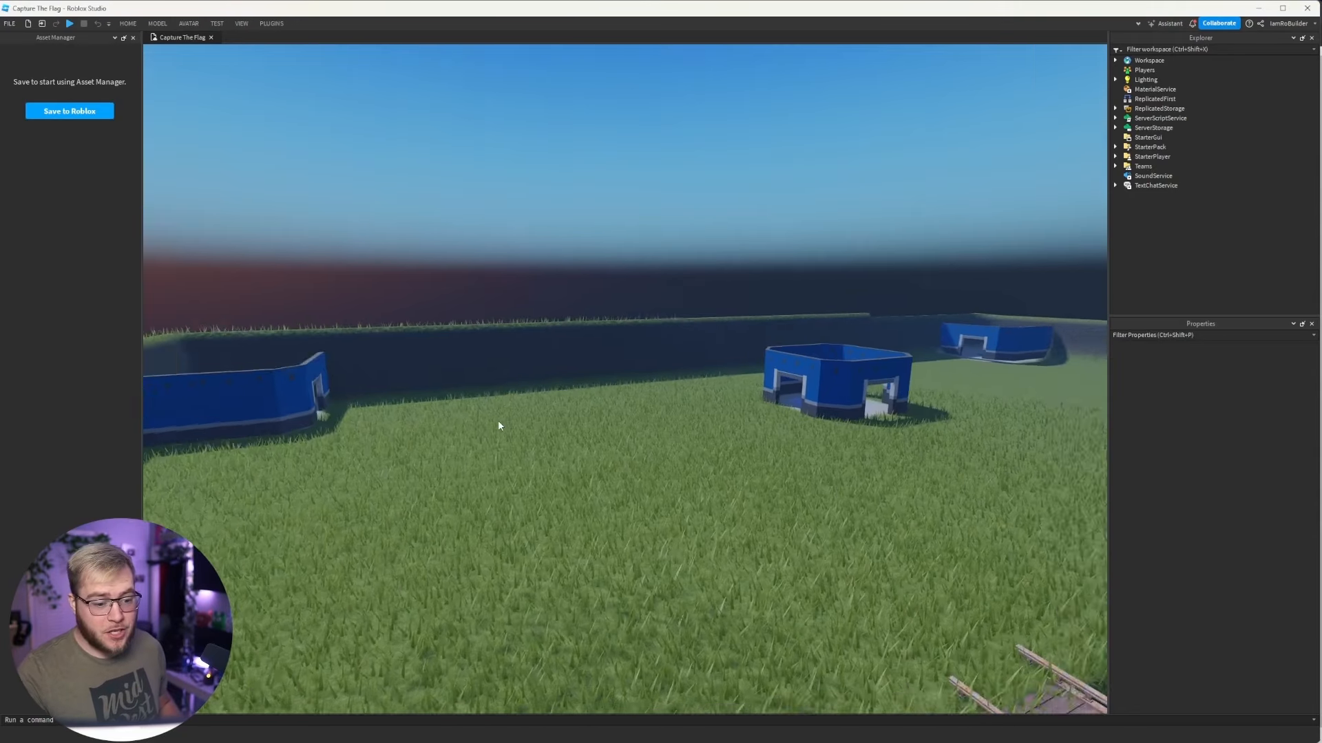
Survey the whole arena's layout, including its outer walls, the bridges and the bases on the red side.
right_drag(498, 419, 498, 420)
key(s)
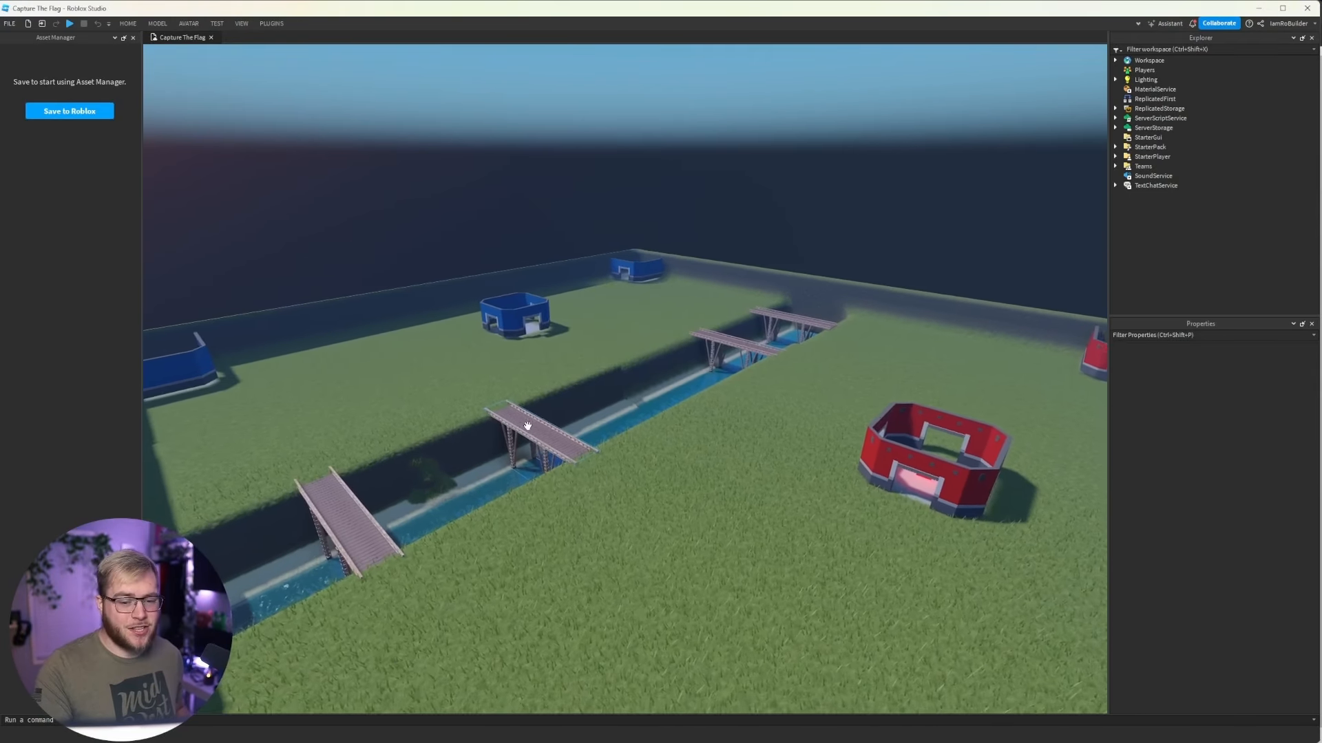
key(d)
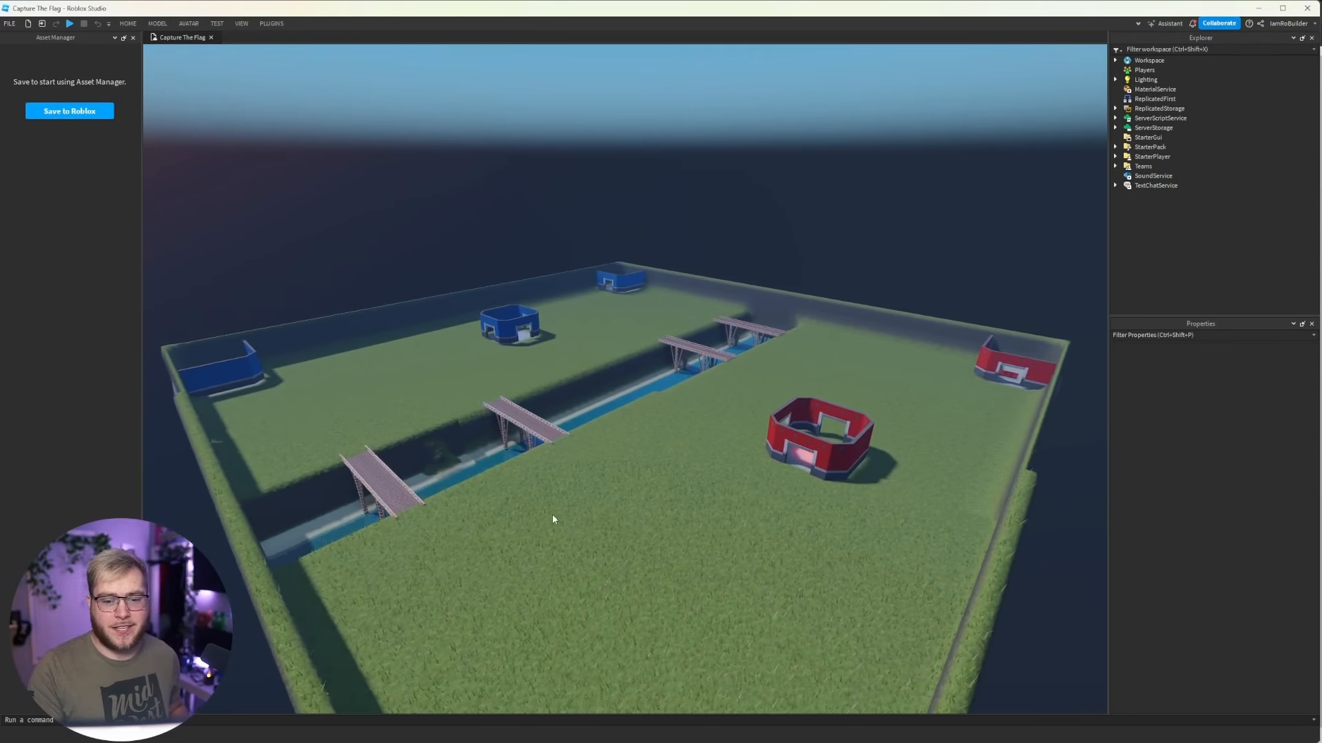
scroll(563, 526, up, 4)
right_drag(563, 526, 566, 459)
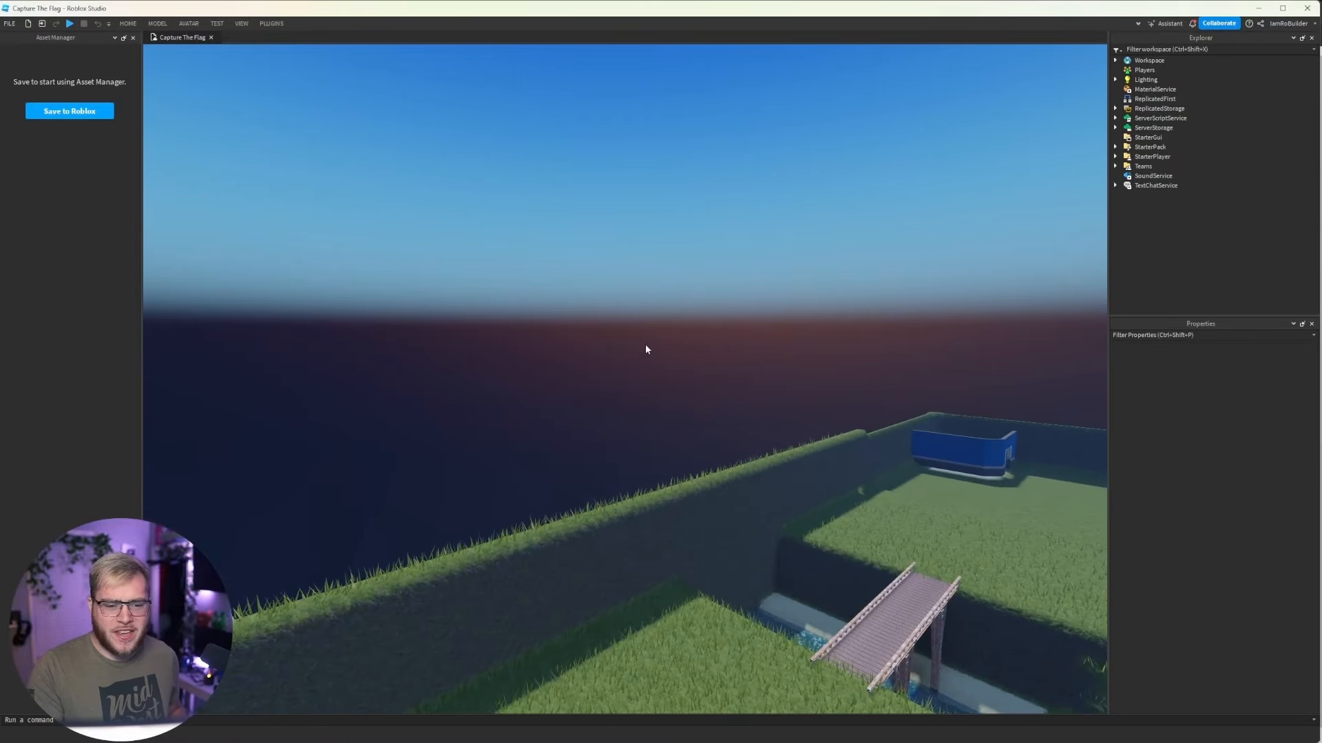
right_drag(645, 345, 645, 344)
key(w)
key(w)
right_drag(684, 431, 685, 431)
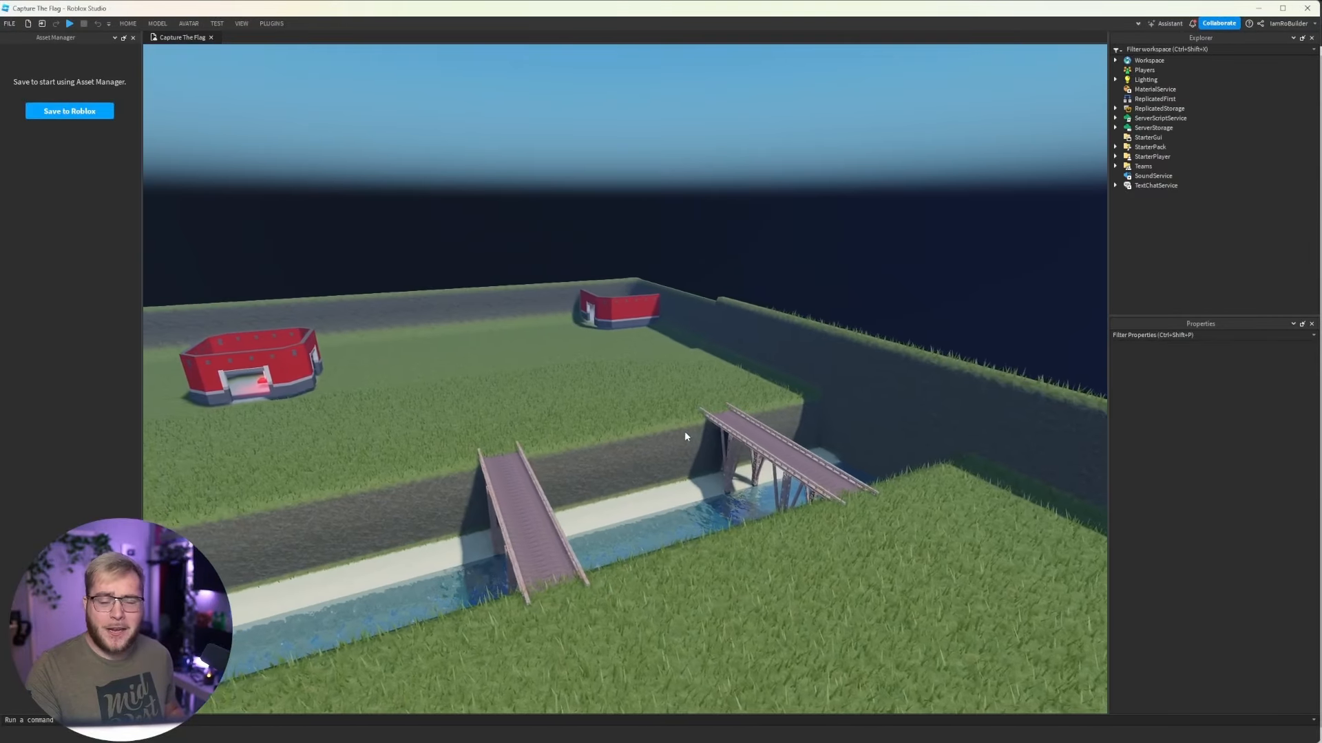
key(a)
key(w)
key(d)
key(s)
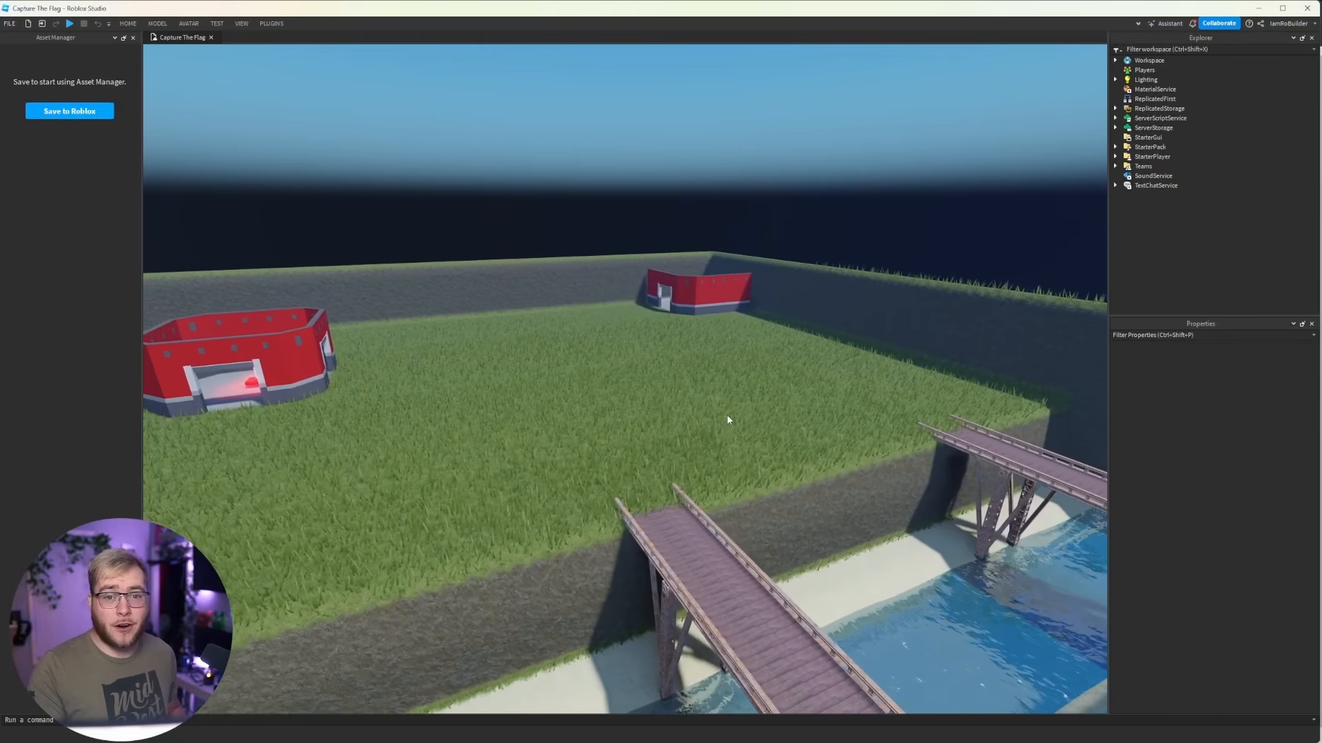
Survey the river, its bridges and the red bases from above and from the arena's outer edge.
key(s)
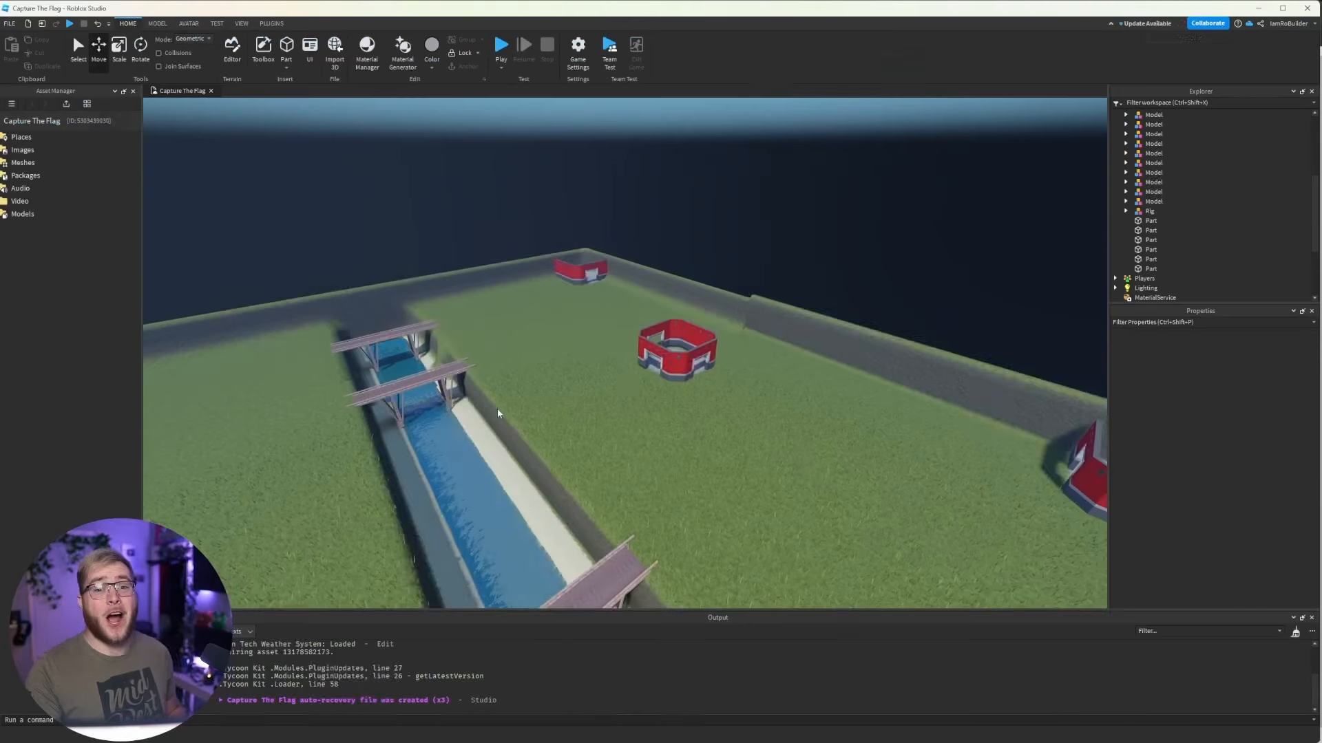
right_drag(497, 409, 542, 410)
key(s)
key(s)
key(w)
key(w)
key(s)
key(w)
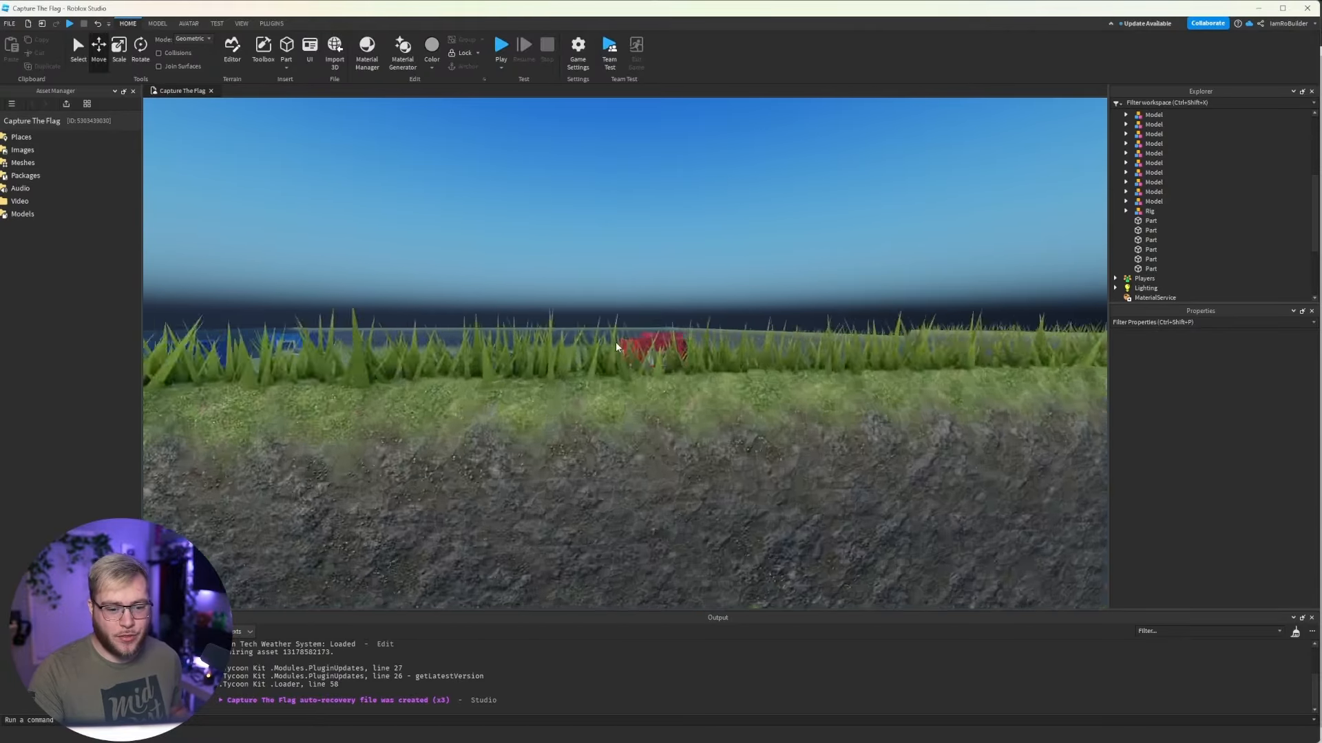
Inspect a red base up close, including its gateway, portcullis, flag stand and outer walls.
key(w)
right_drag(628, 339, 757, 375)
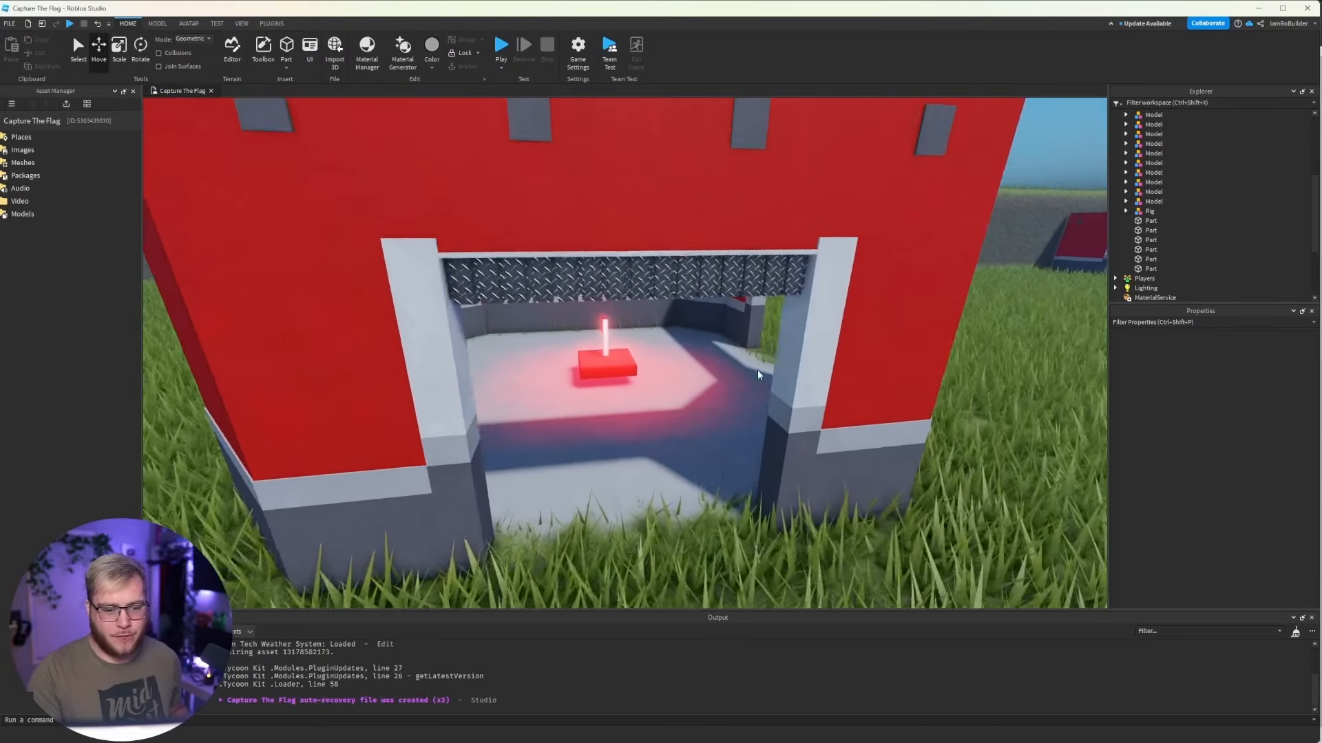
key(w)
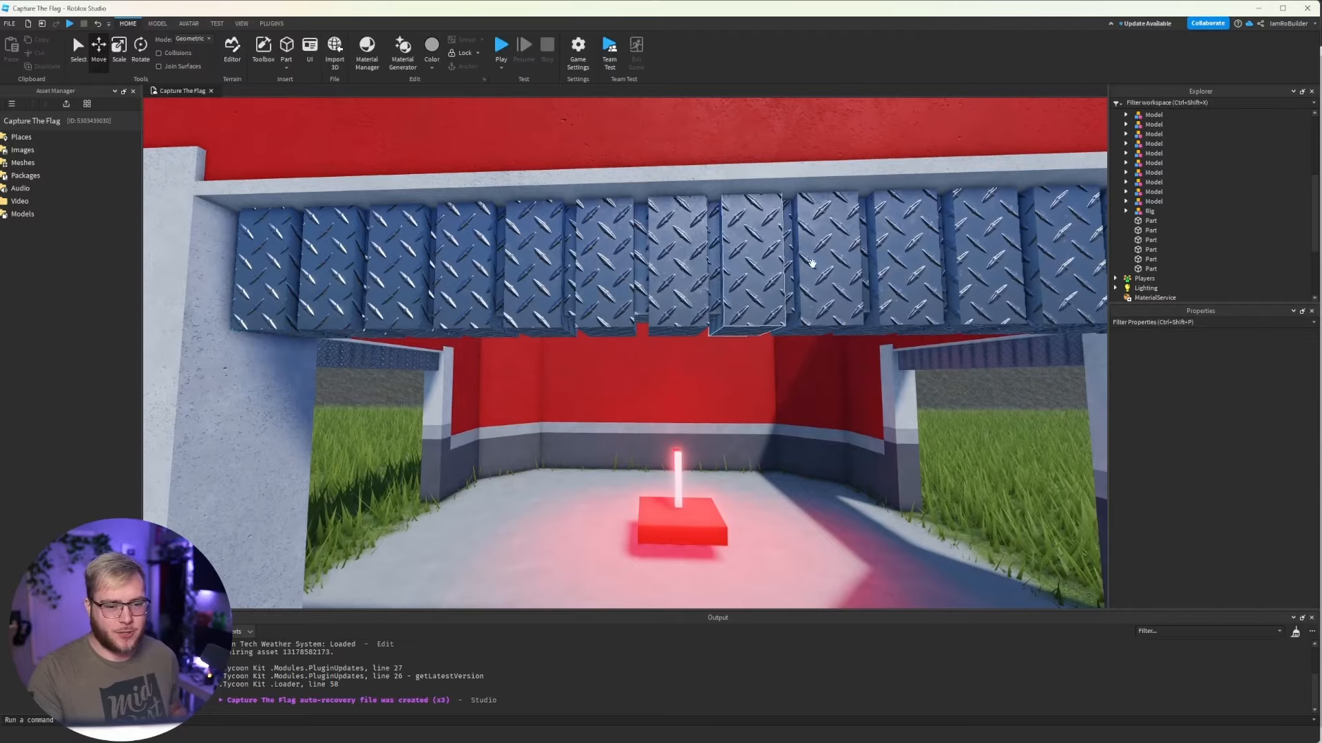
key(s)
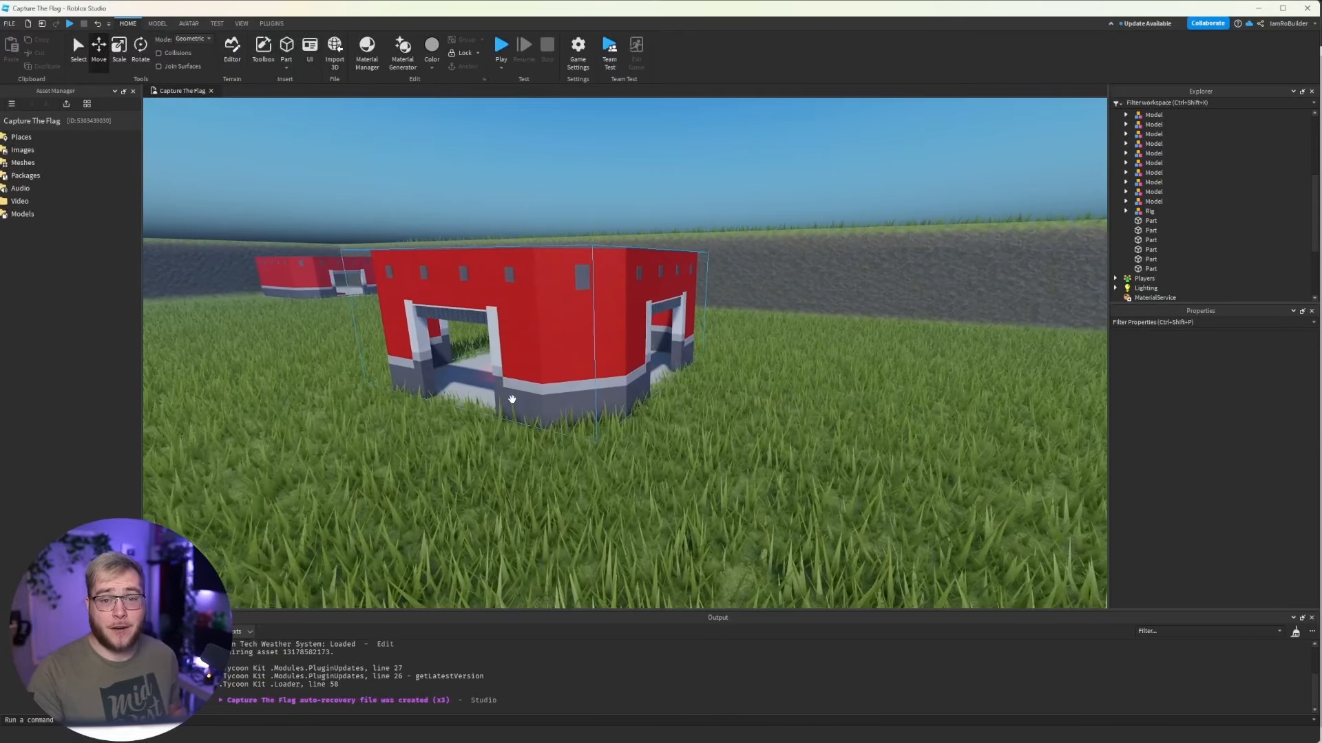
key(d)
key(s)
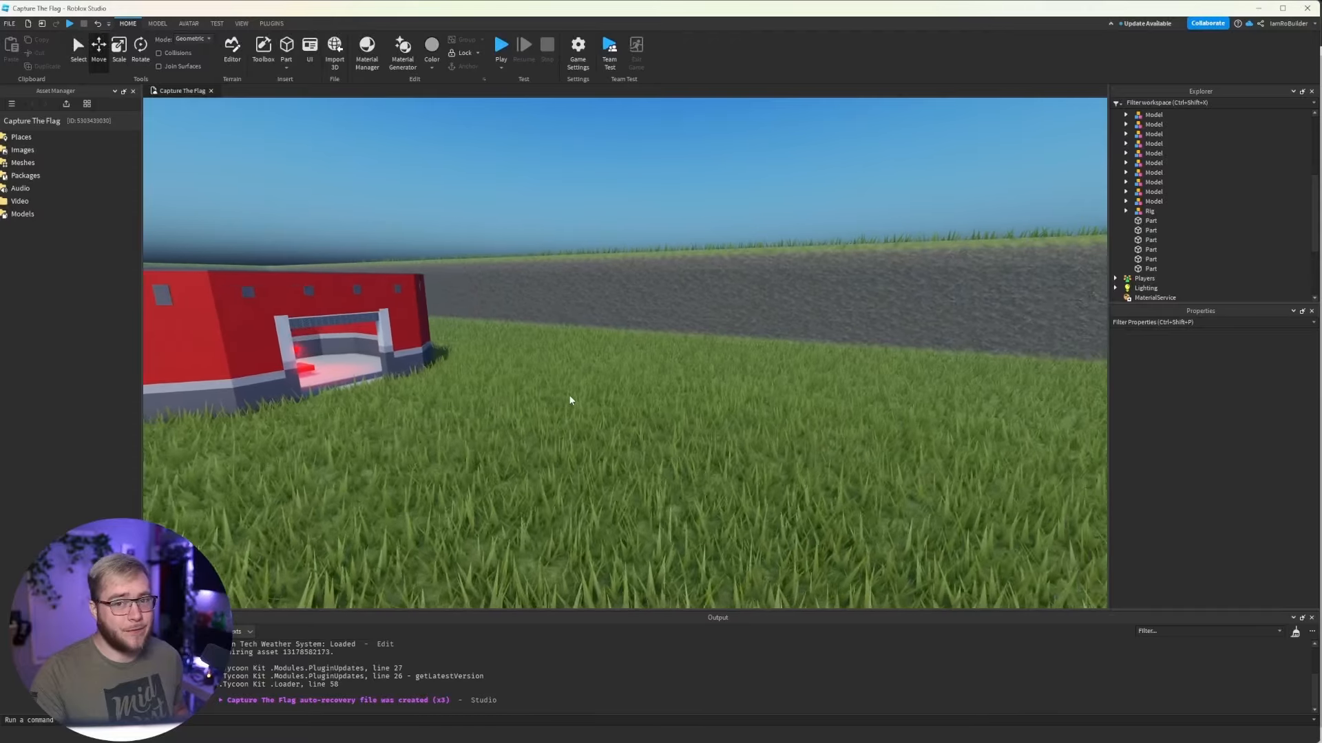
key(w)
right_drag(569, 395, 569, 395)
key(w)
key(s)
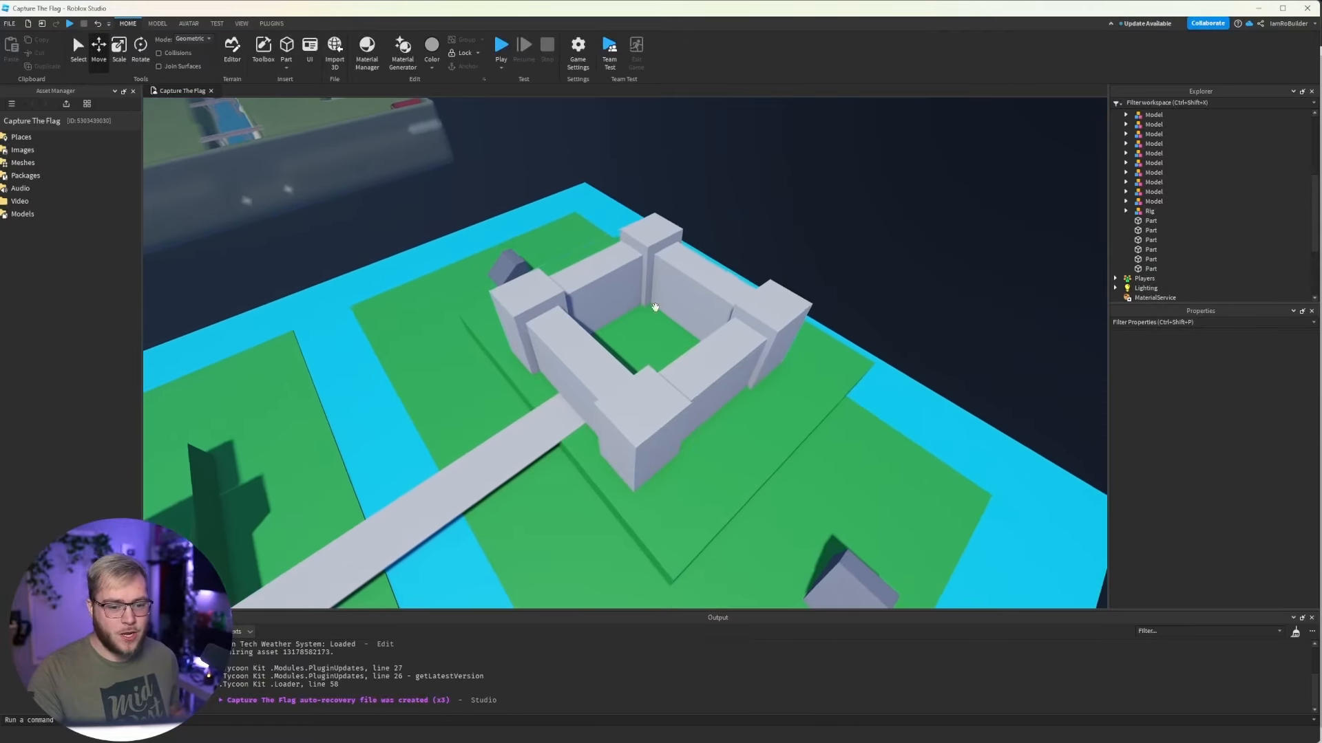
Place a copy of the grey castle-to-castle bridge across the river beside the original, at a height of 43.
right_drag(708, 366, 624, 358)
right_drag(569, 475, 666, 448)
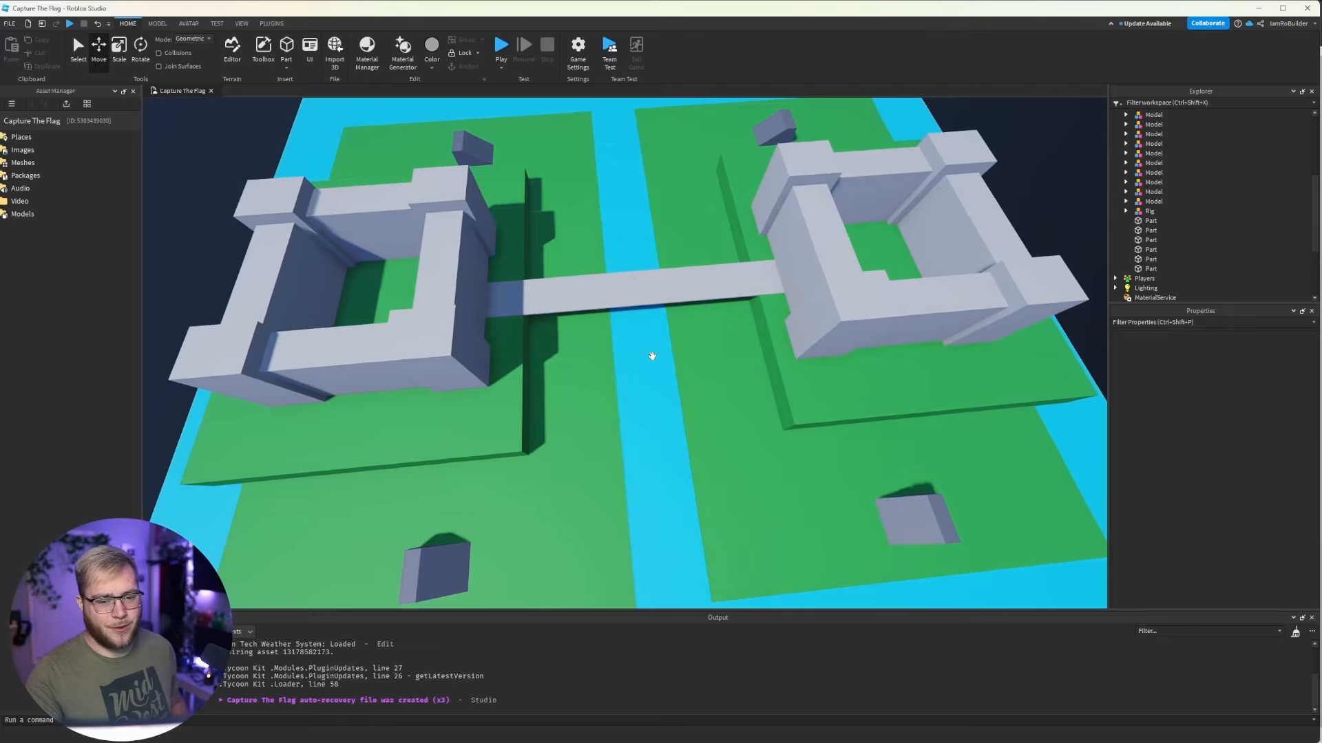
drag(511, 415, 497, 433)
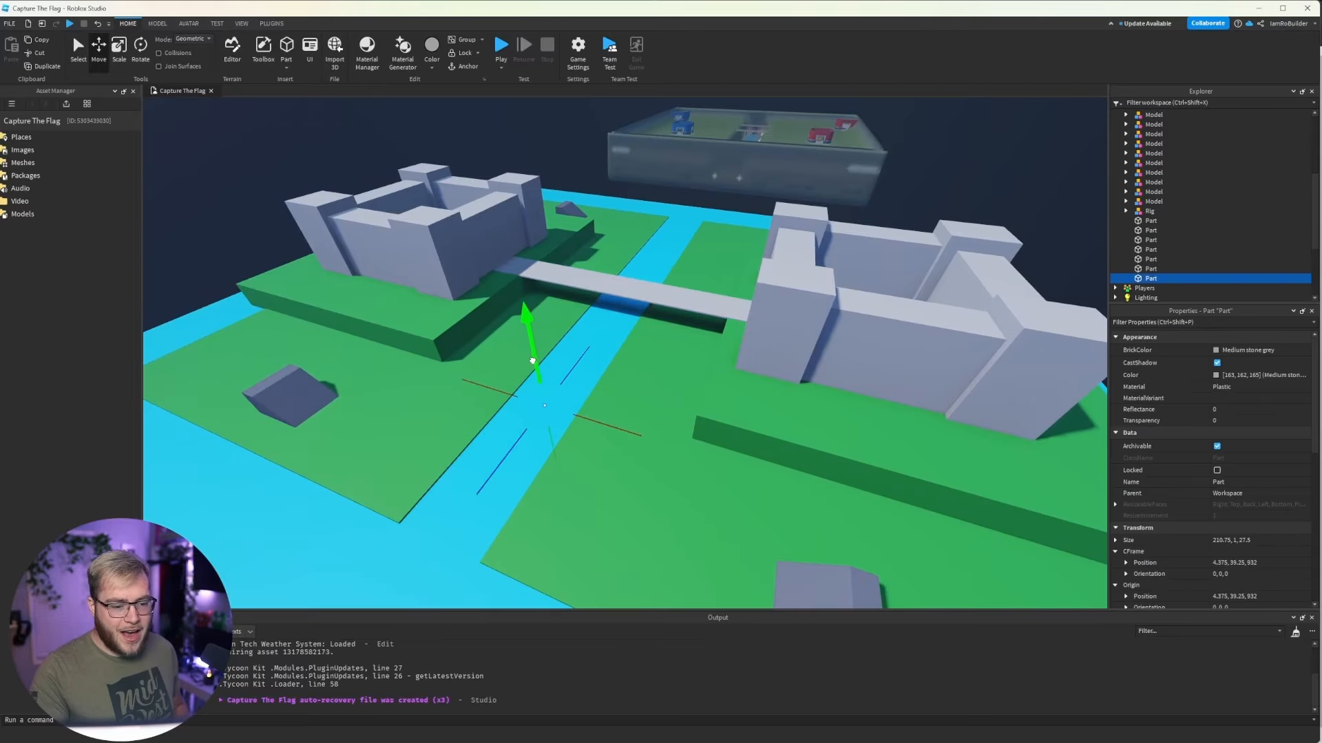
drag(532, 360, 531, 342)
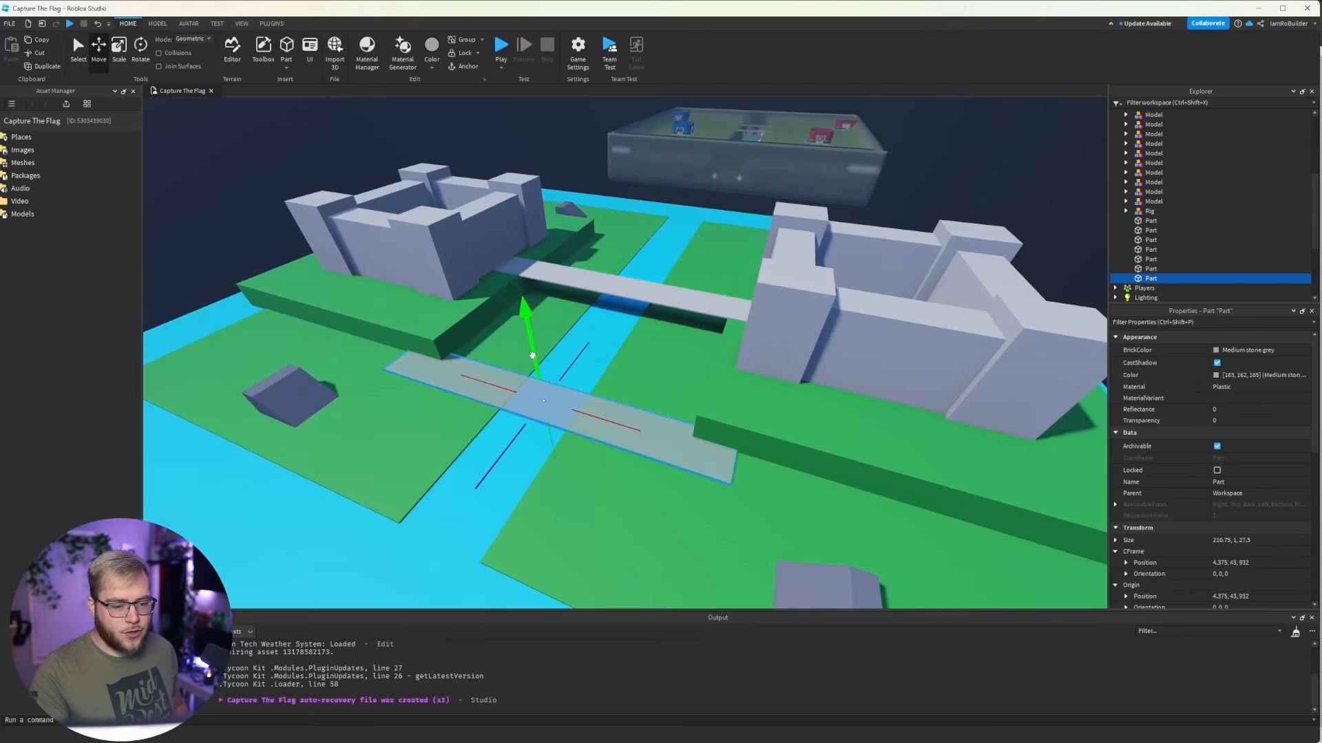
Shorten the copied bridge to 63.75 studs and place a matching second one across the river on the main bridge's other side.
right_drag(544, 330, 427, 358)
click(120, 52)
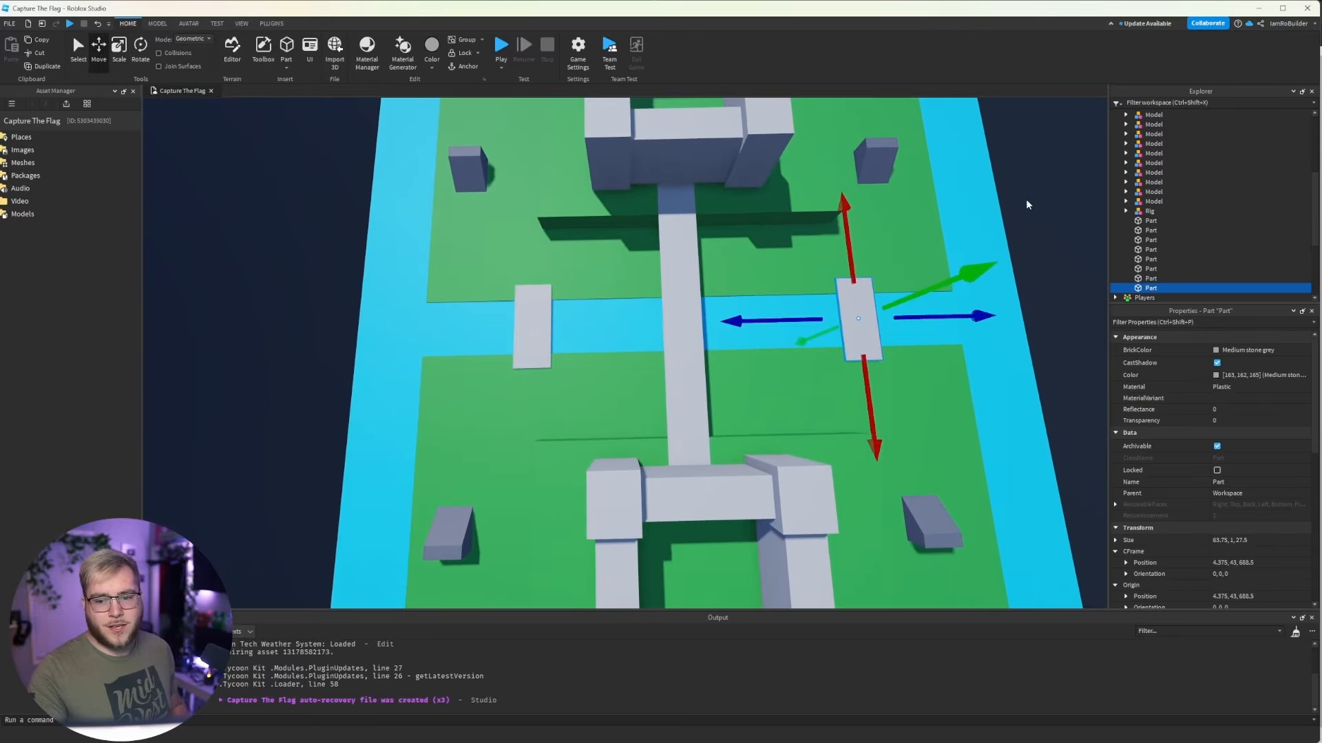
click(821, 275)
right_drag(821, 274, 723, 269)
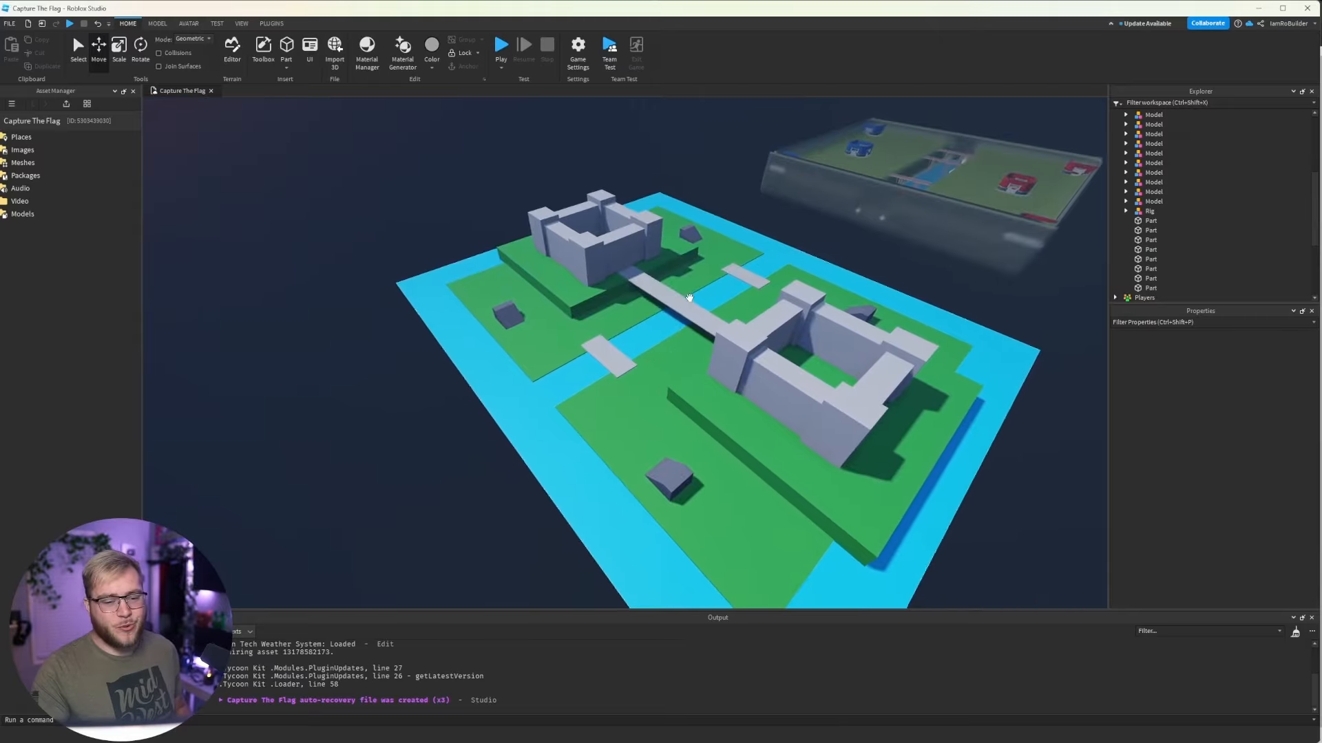
right_drag(689, 427, 722, 399)
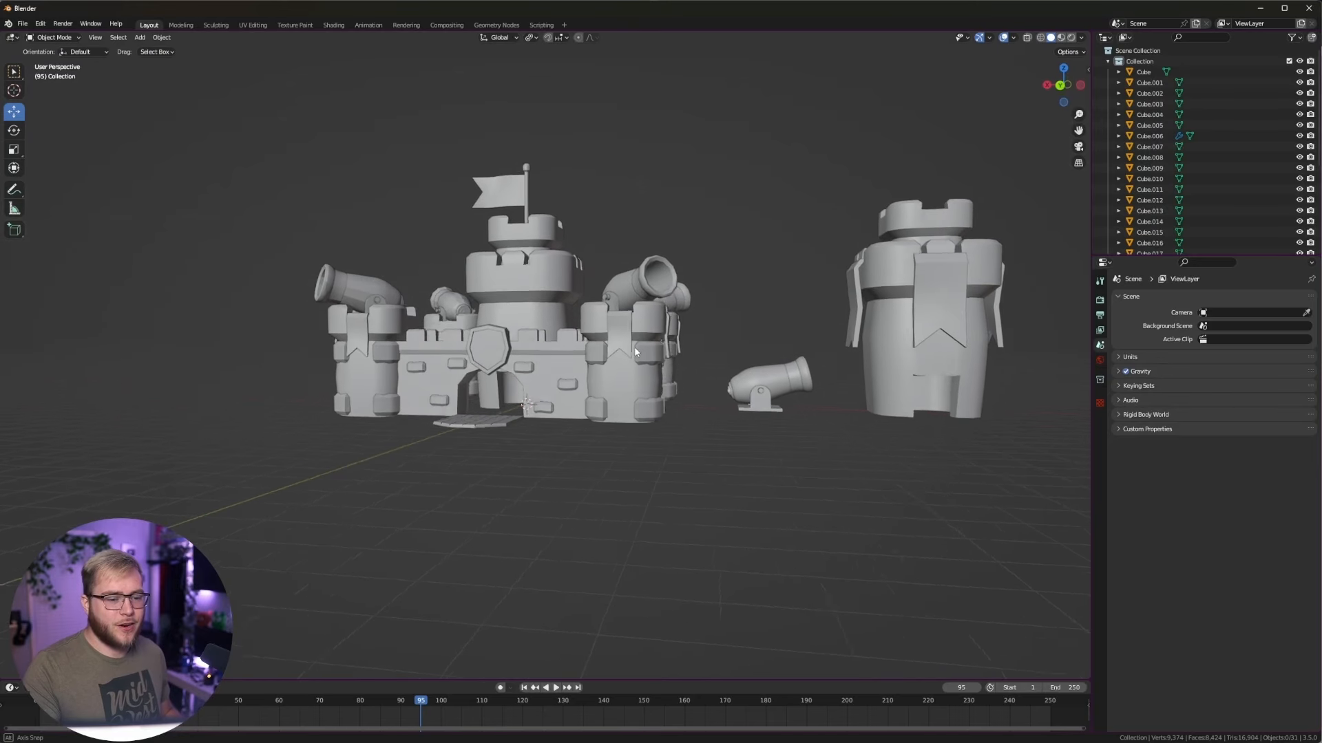
Examine the castle model's gate, shield, drawbridge, cannon towers, banners and flag.
scroll(639, 351, up, 5)
mouse_move(667, 218)
middle_down()
mouse_move(716, 258)
mouse_move(722, 242)
mouse_move(680, 239)
middle_up()
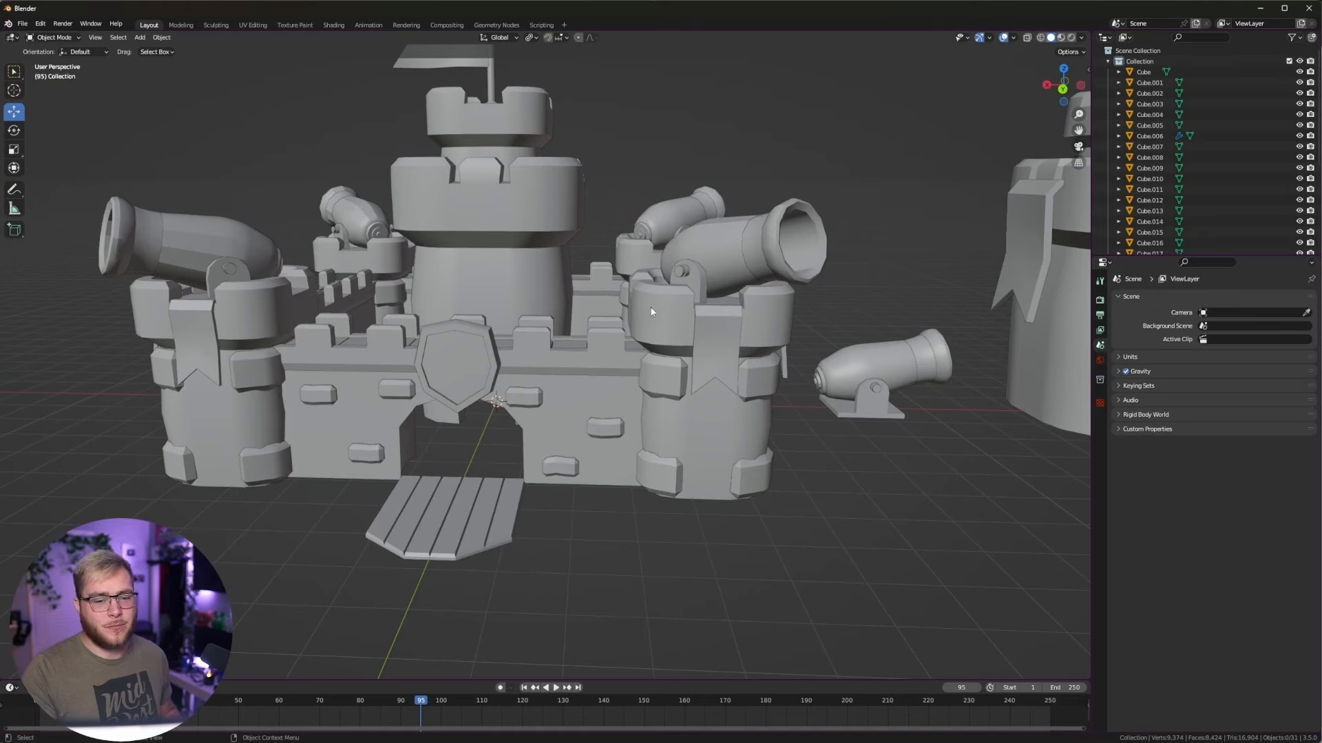
click(449, 370)
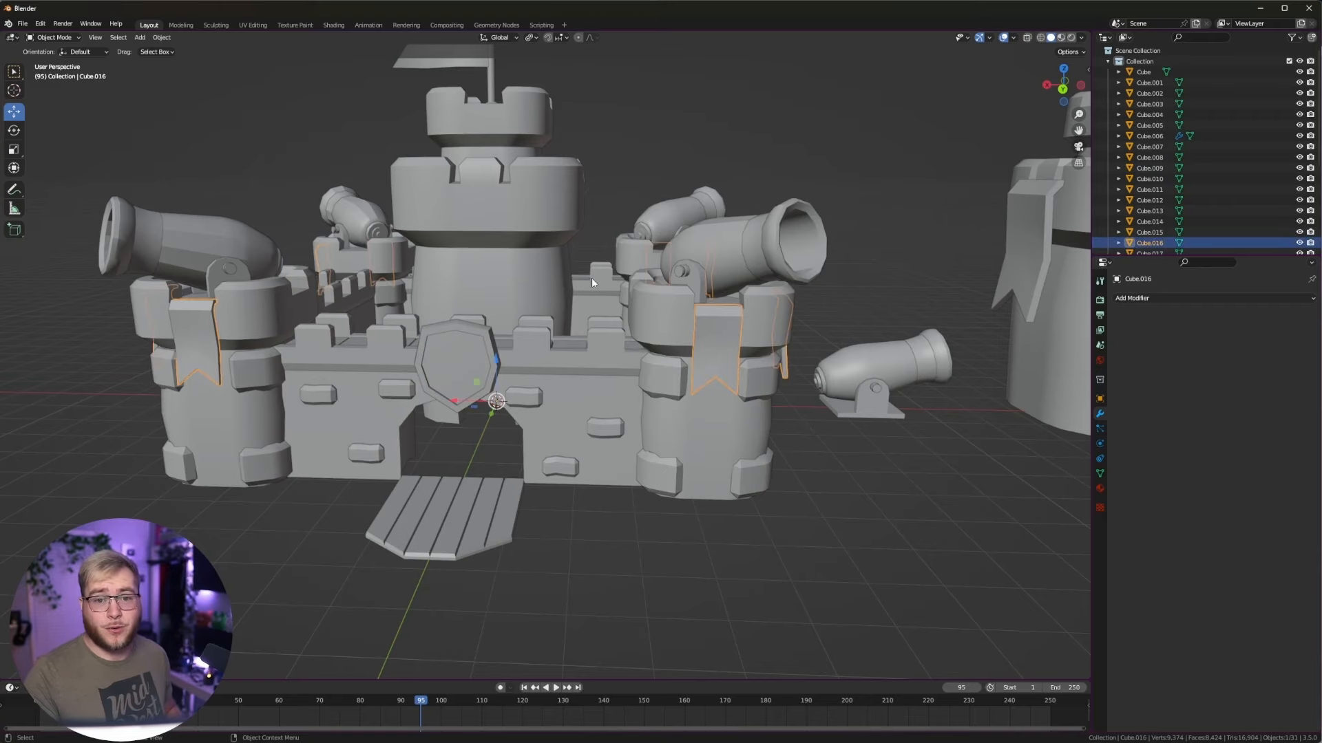
scroll(595, 276, down, 1)
middle_drag(576, 215, 582, 240)
scroll(583, 239, up, 1)
scroll(582, 240, down, 2)
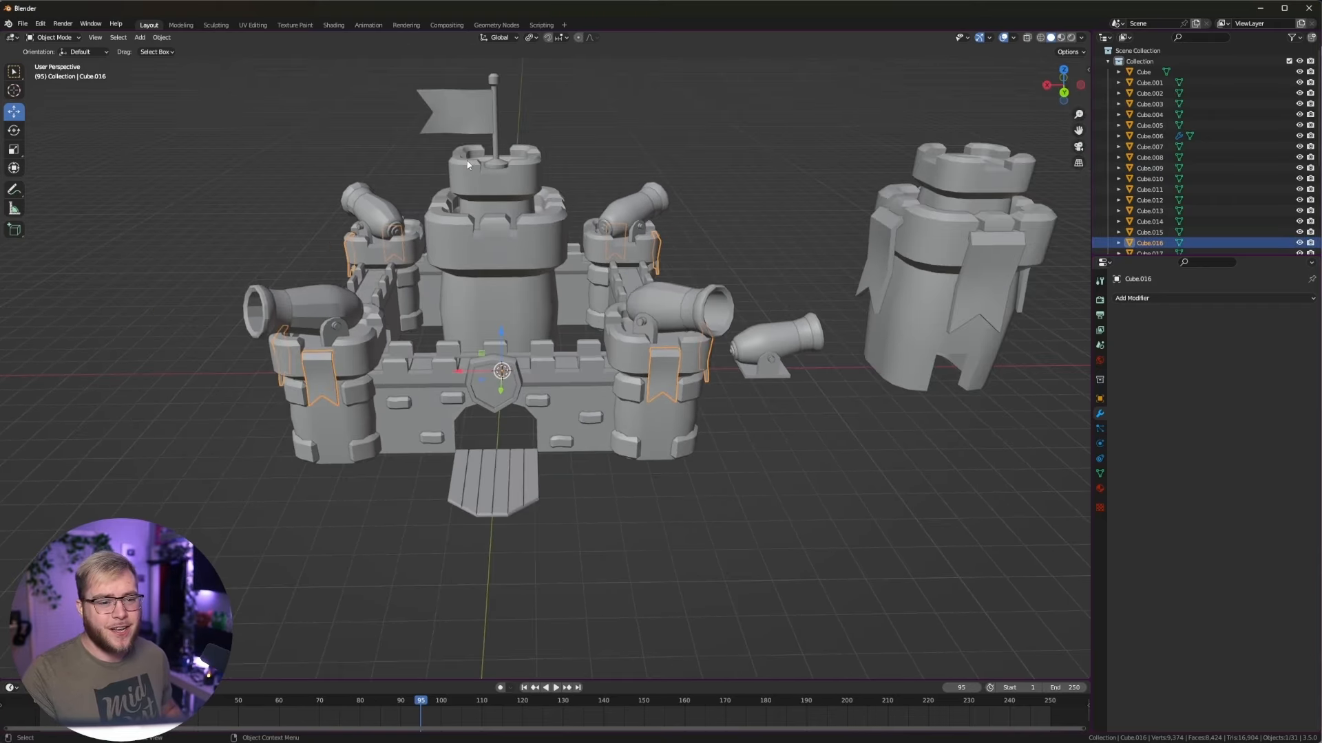
click(488, 151)
middle_drag(707, 307, 728, 305)
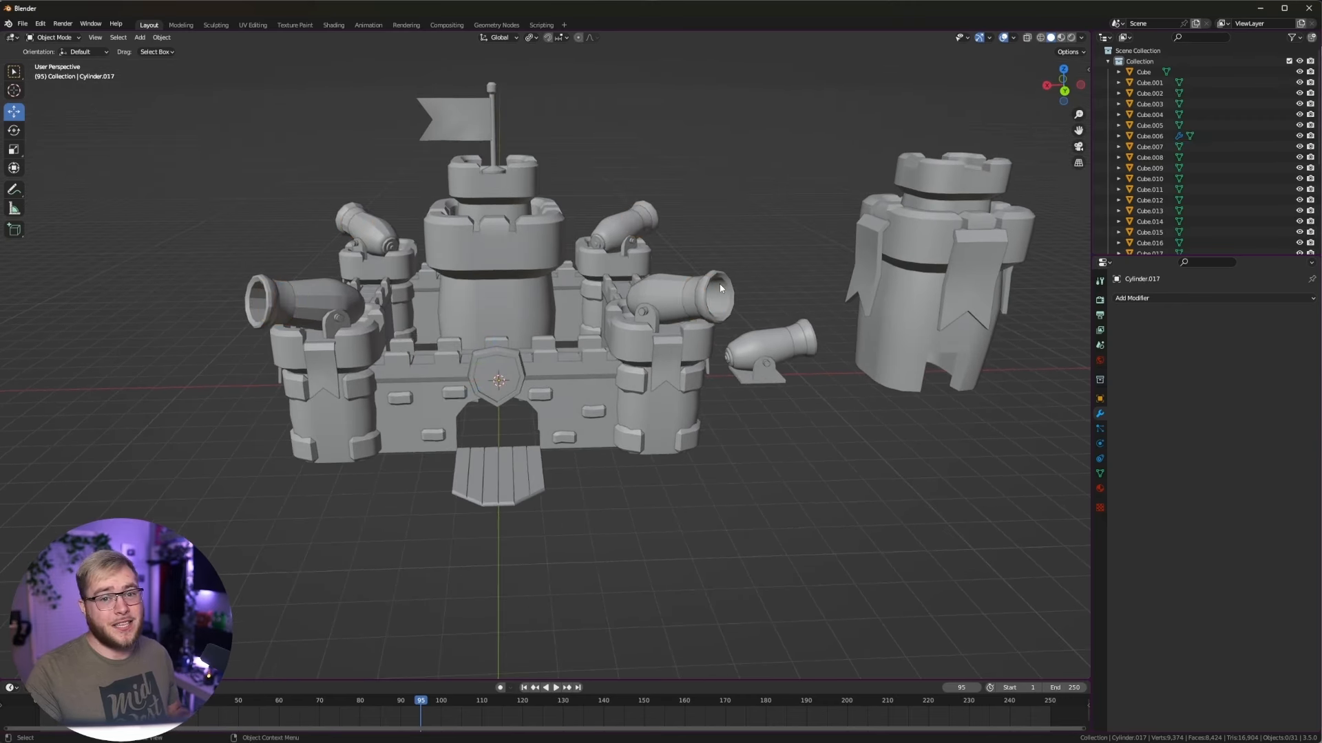
scroll(731, 265, down, 1)
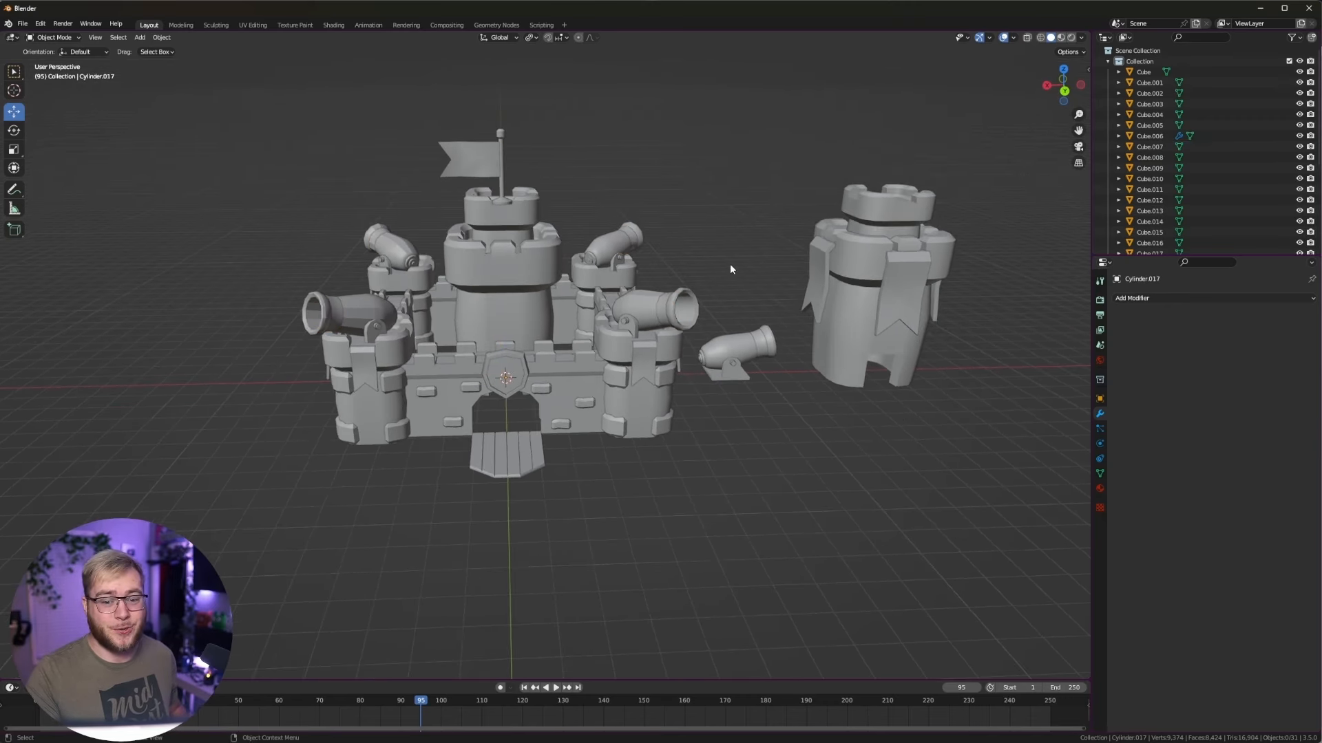
Examine the standalone tower, the separate cannon and the castle's gateway up close.
shift+middle_drag(886, 305, 751, 239)
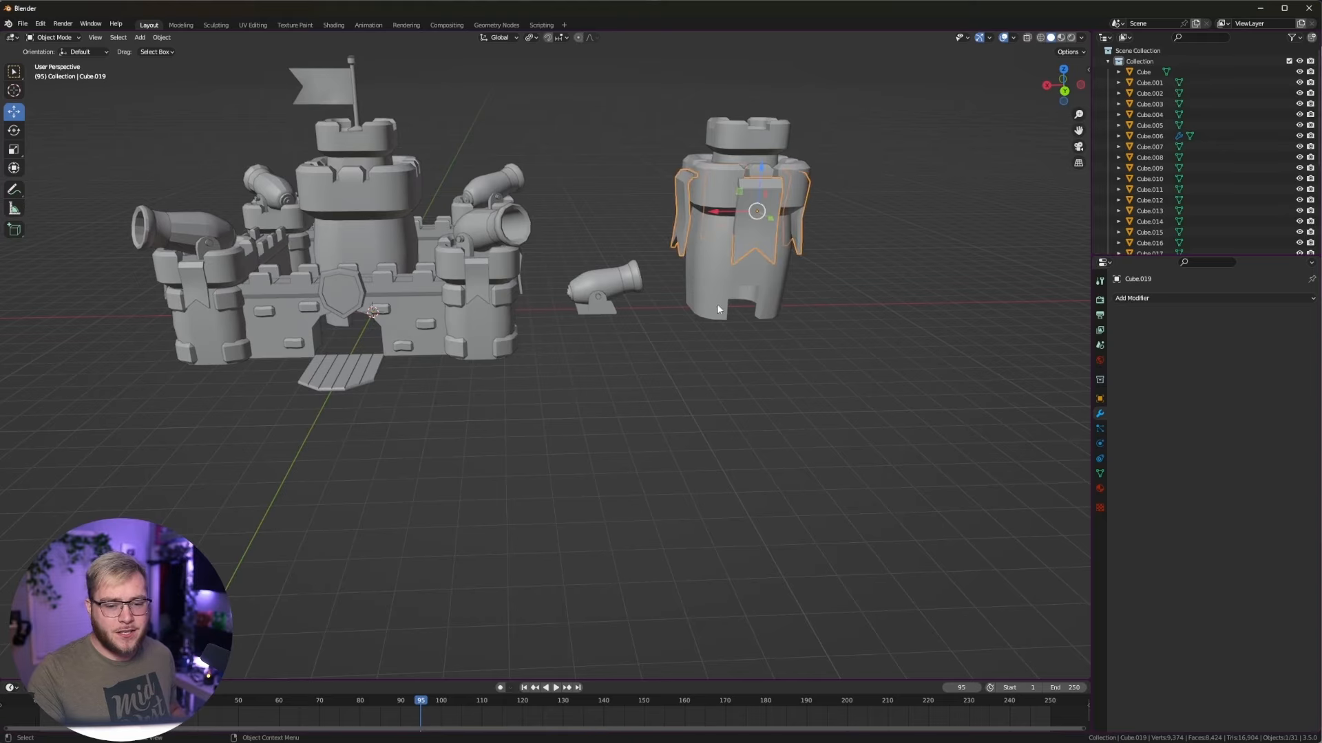
shift+middle_drag(717, 310, 804, 275)
scroll(792, 273, up, 4)
shift+middle_drag(504, 227, 565, 189)
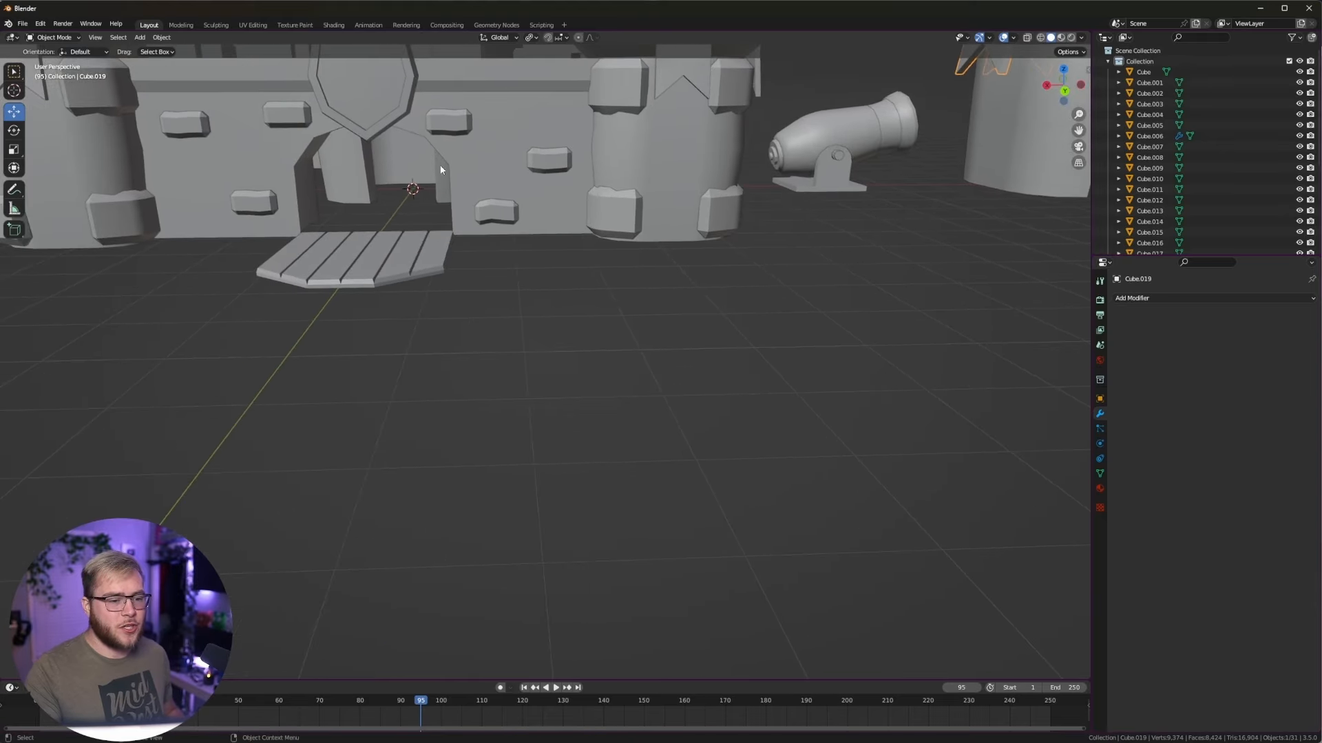
scroll(414, 191, down, 4)
shift+middle_drag(843, 259, 649, 258)
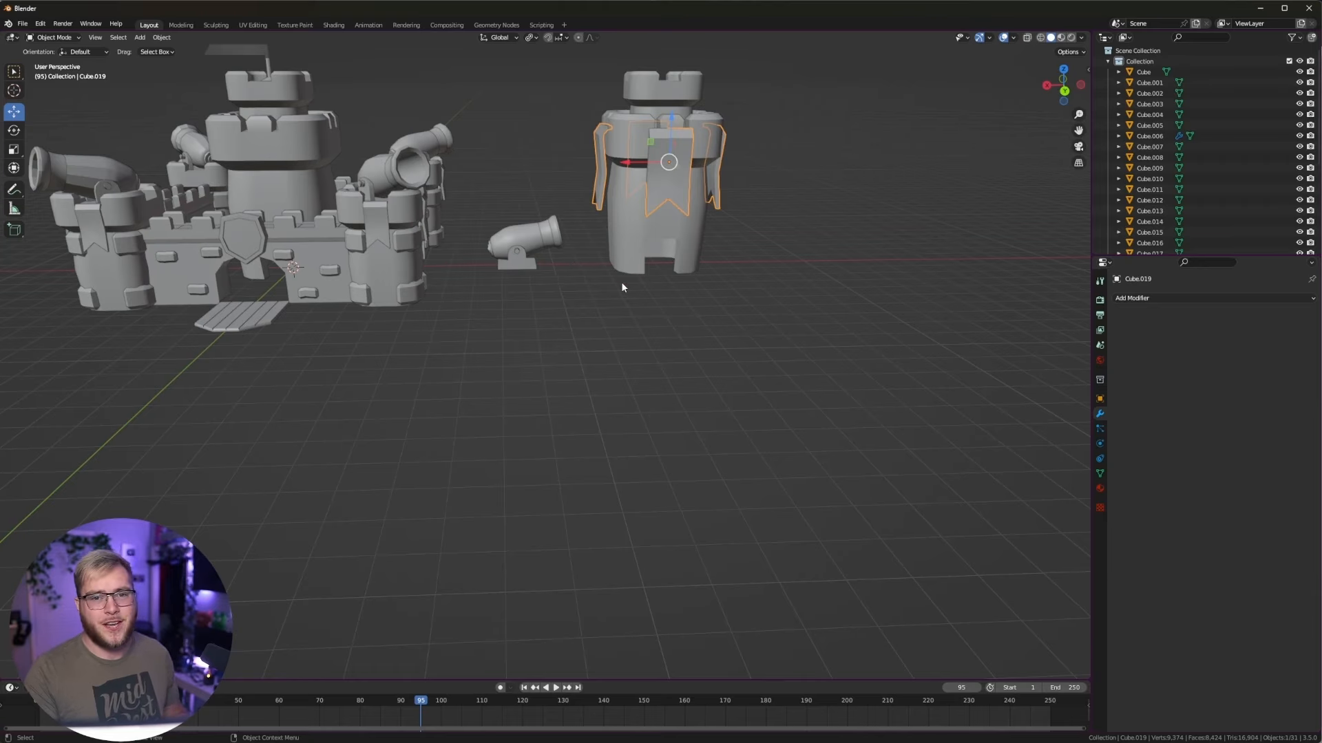
Select the castle, cannon and tower models together.
scroll(621, 282, down, 3)
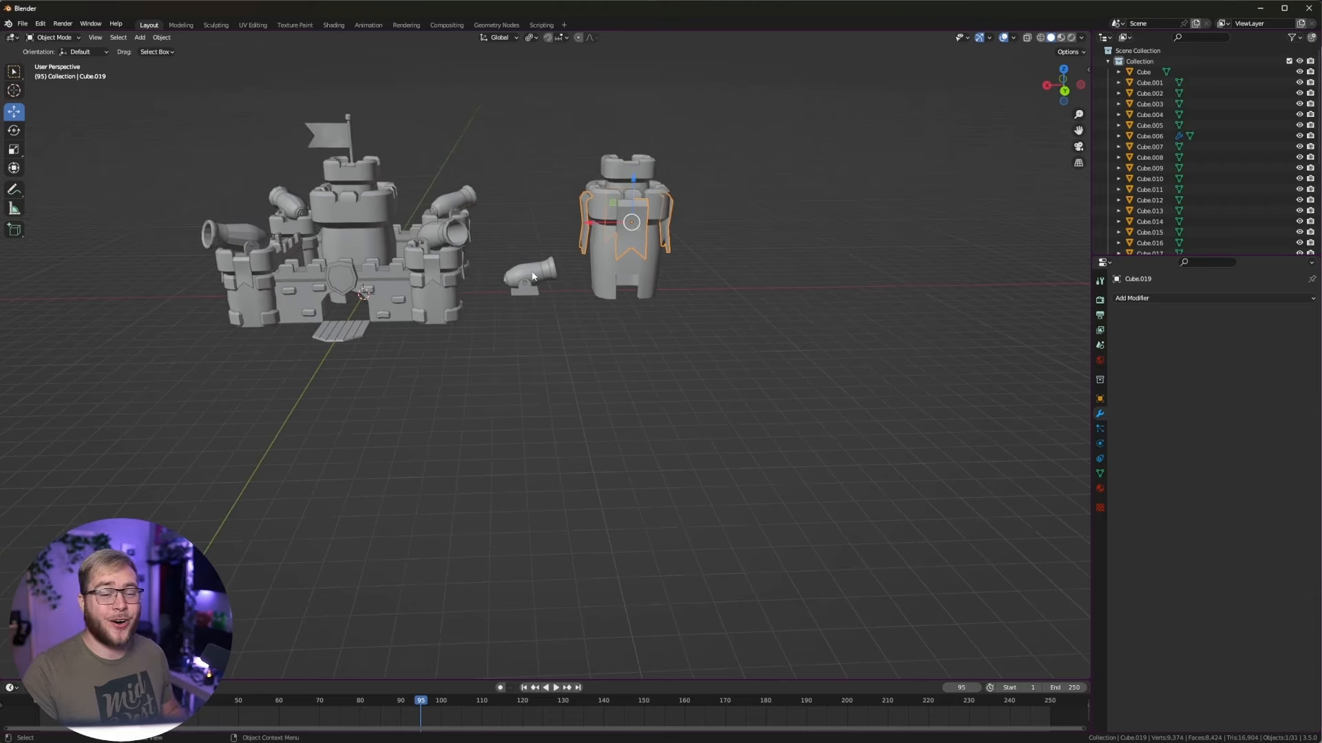
scroll(530, 279, down, 2)
drag(228, 97, 770, 452)
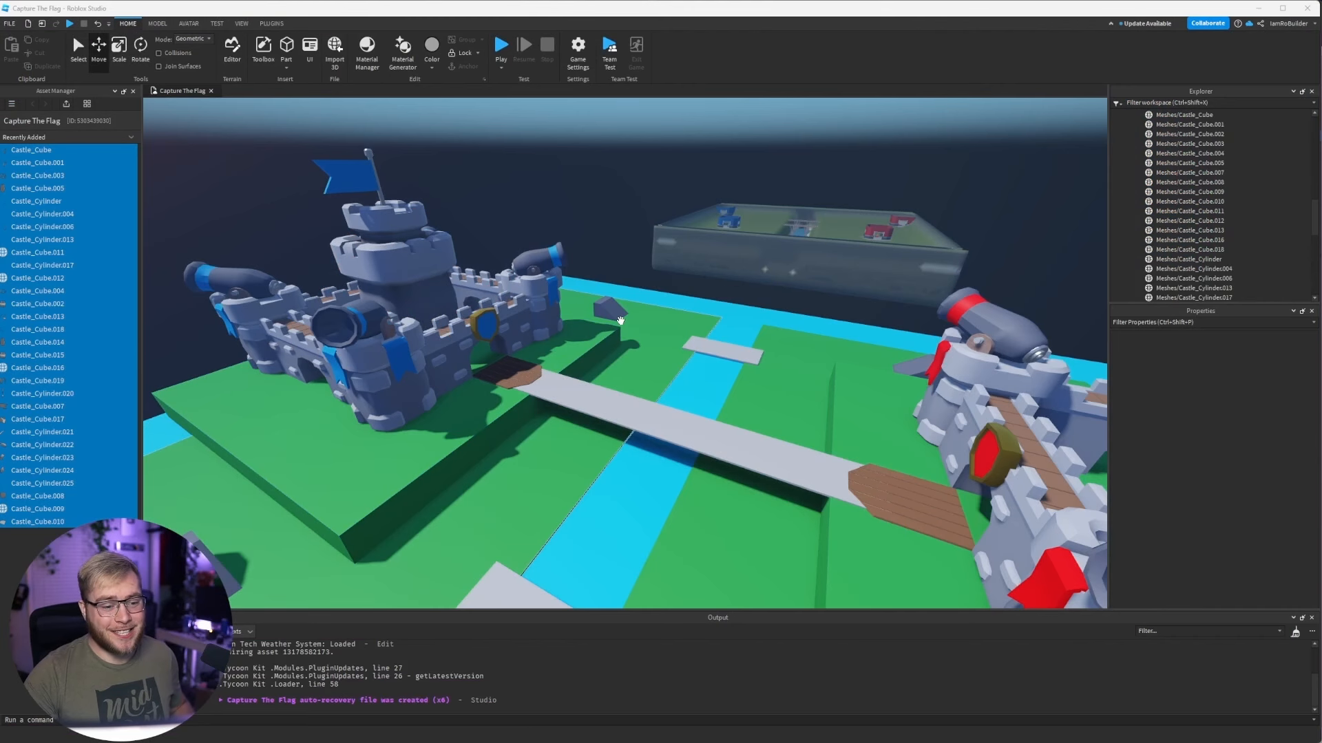
Examine the imported blue and red castles and their placement on the blockout map.
scroll(621, 320, down, 8)
scroll(685, 290, up, 8)
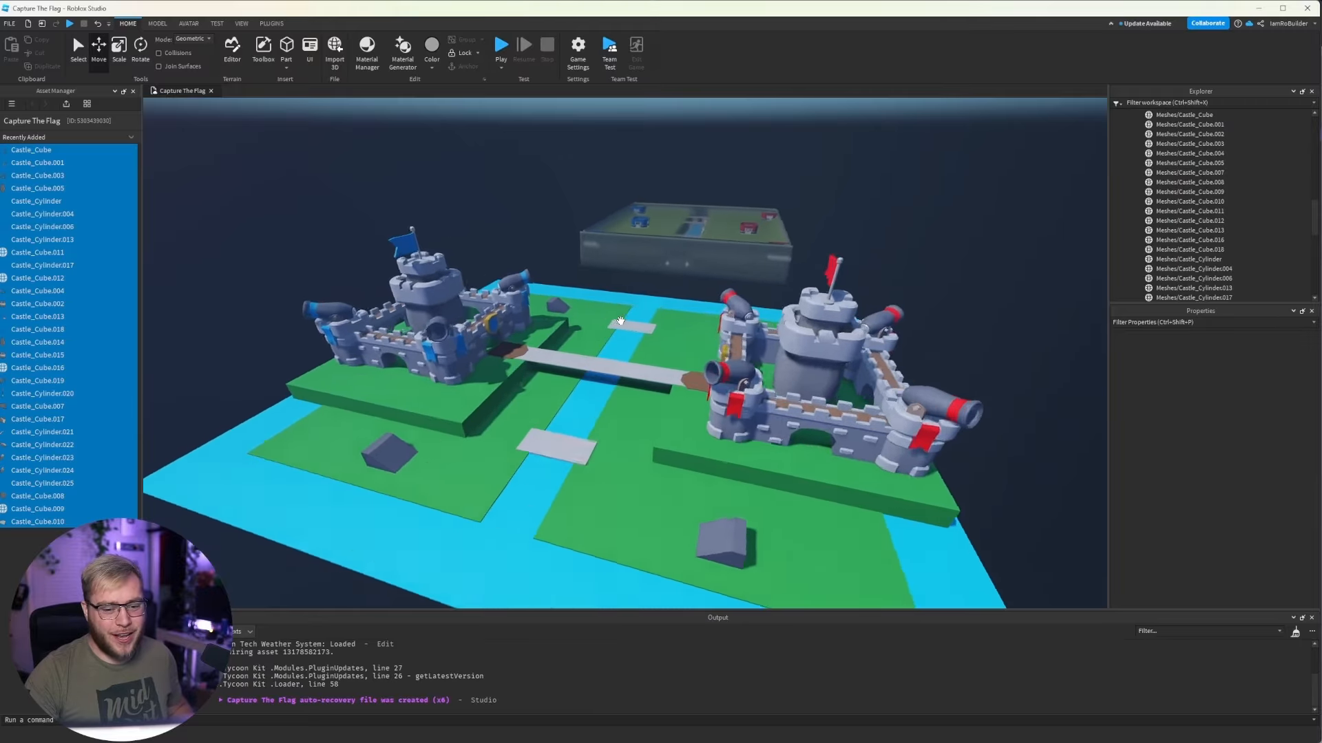
scroll(746, 254, up, 4)
right_drag(746, 254, 714, 289)
scroll(750, 268, down, 8)
scroll(759, 272, up, 10)
scroll(760, 272, up, 12)
scroll(711, 291, up, 6)
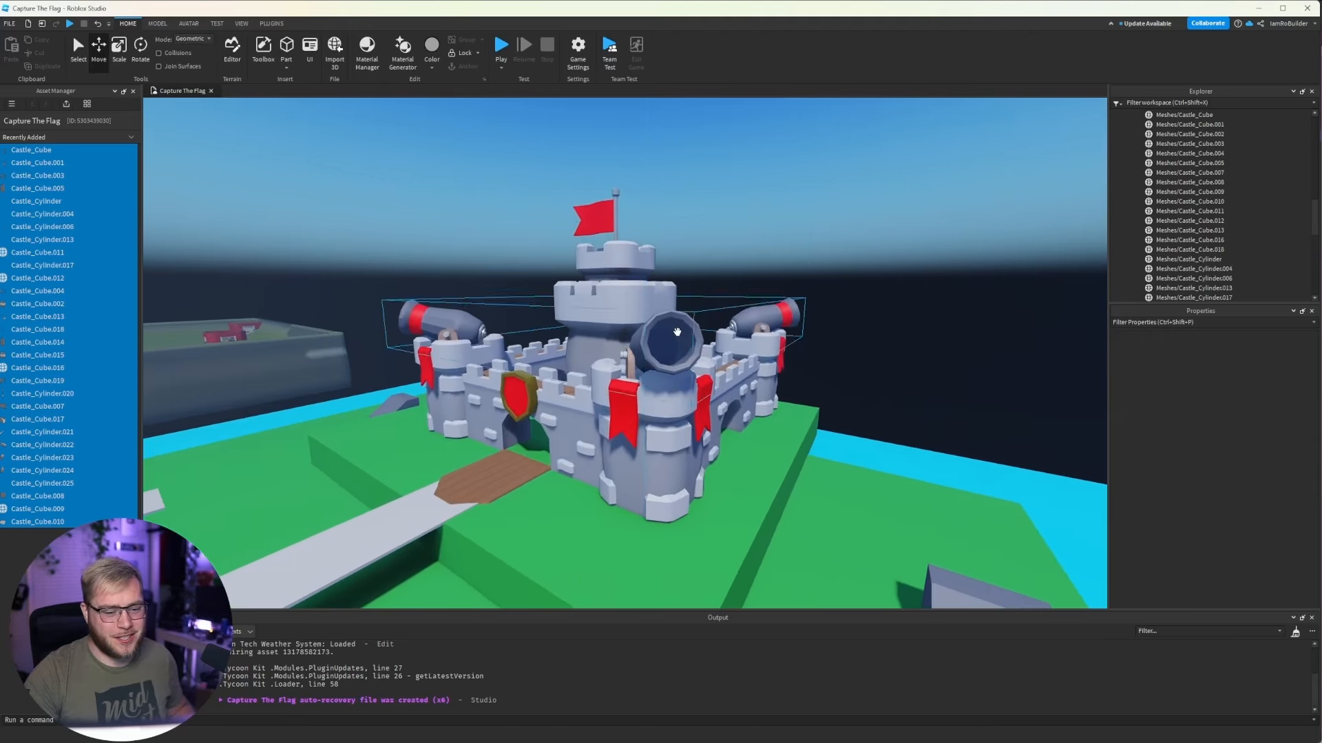
Delete the long plain grey bridge part that links the two castles.
scroll(826, 251, down, 10)
right_drag(826, 251, 822, 249)
click(787, 298)
scroll(787, 301, up, 5)
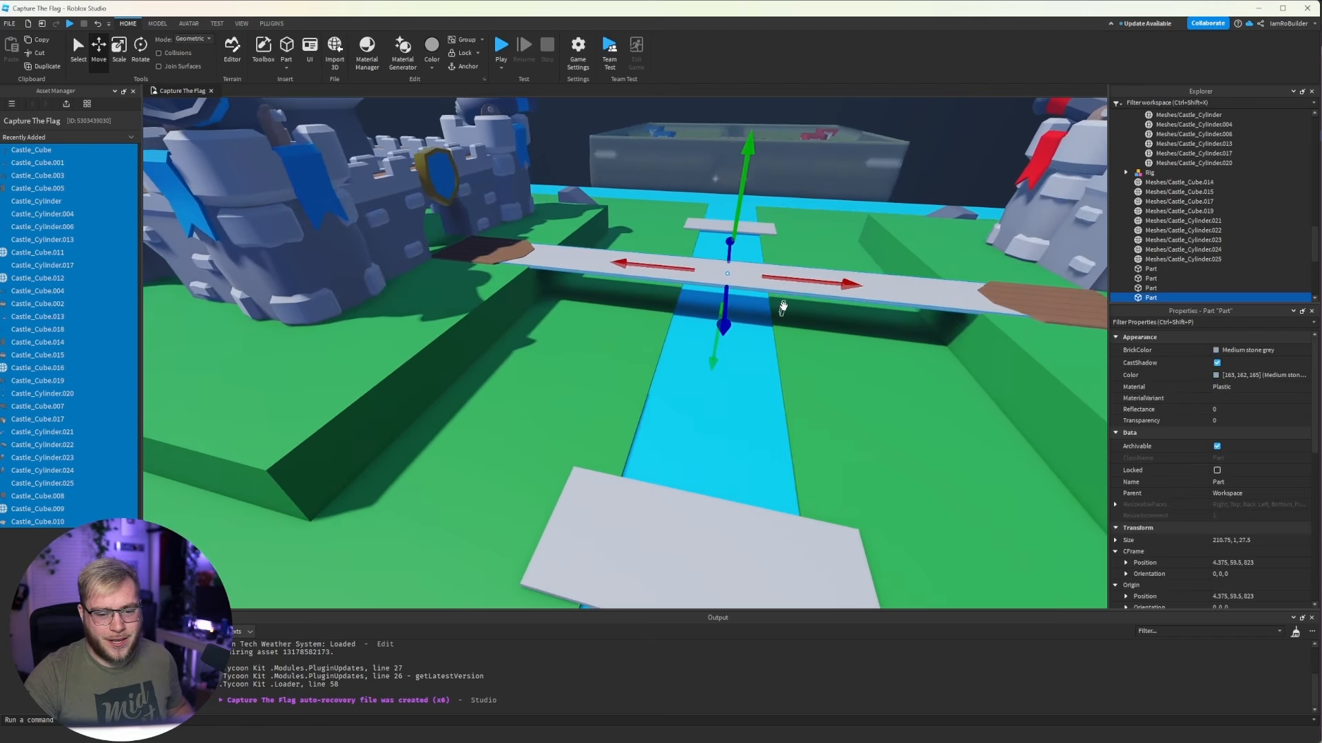
drag(782, 307, 851, 415)
scroll(839, 385, down, 2)
click(790, 296)
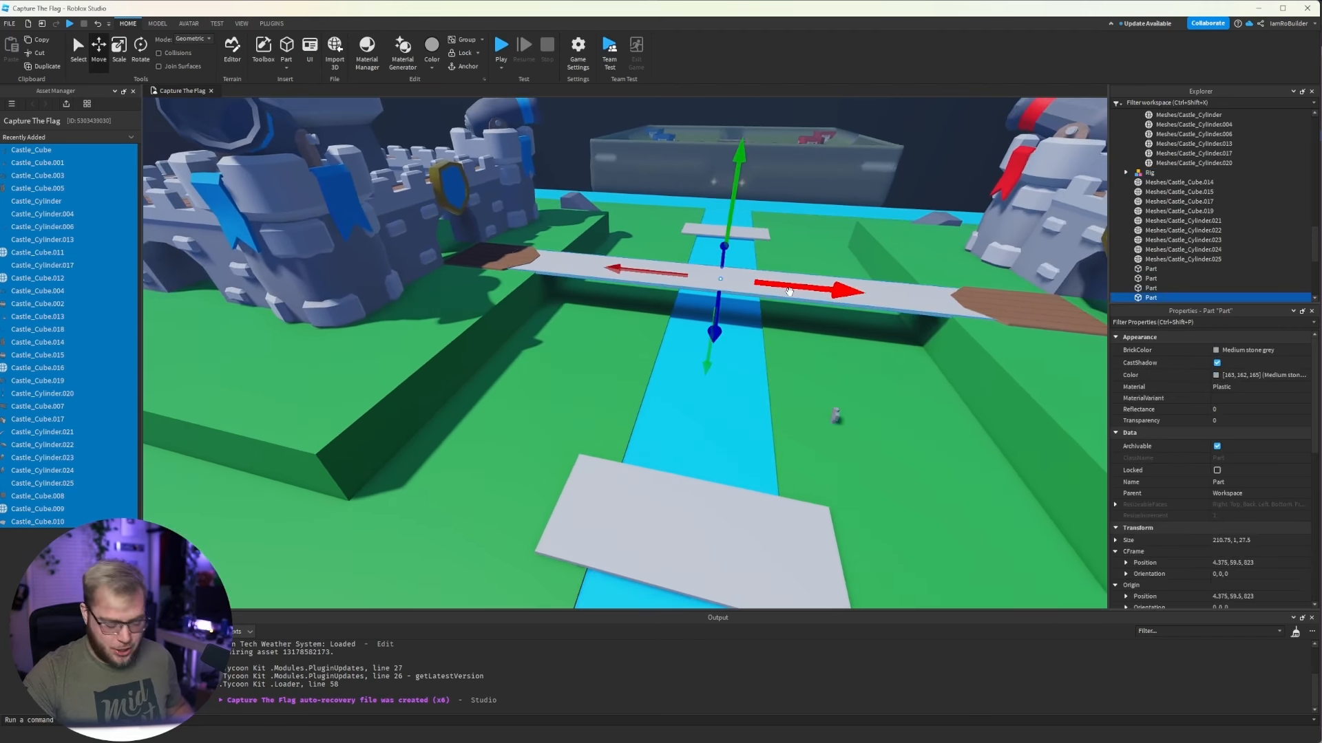
key(Delete)
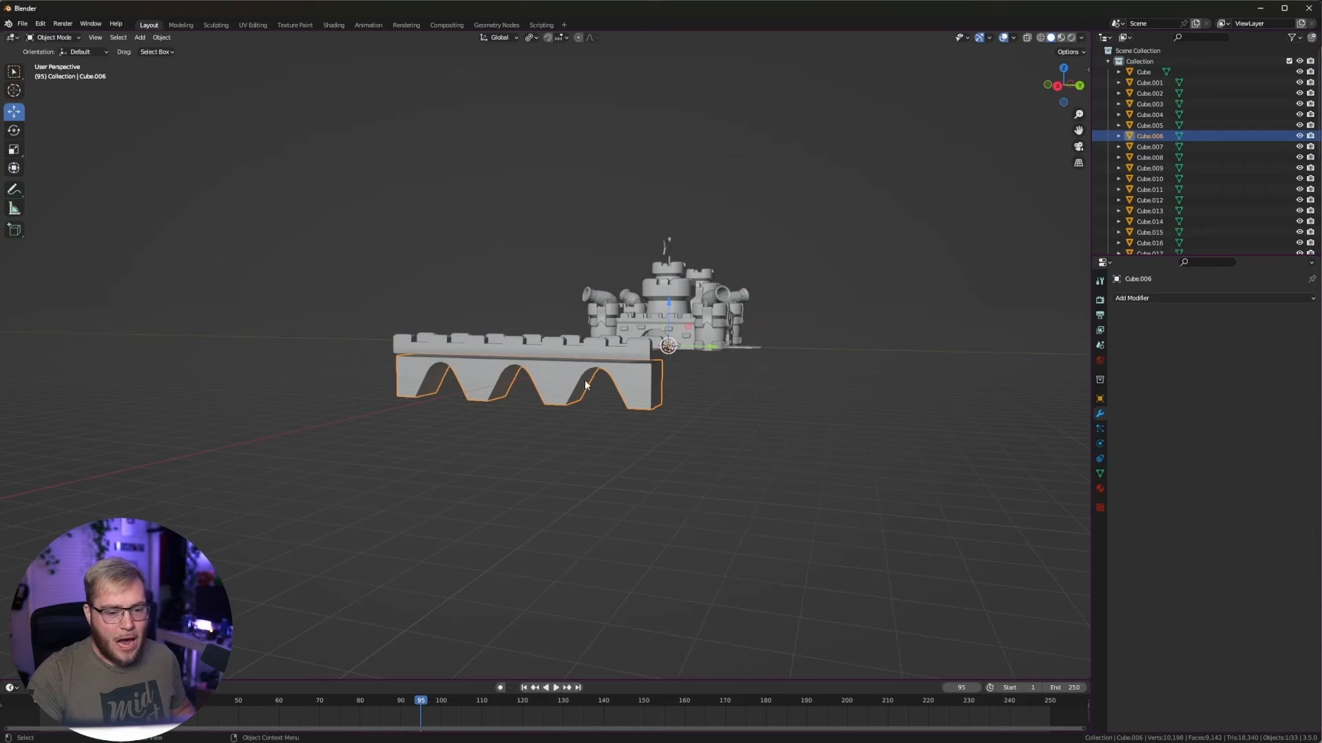
Examine the bridge model's arches, battlements and plank deck from several sides.
middle_drag(584, 378, 679, 415)
click(647, 475)
middle_drag(667, 462, 871, 330)
middle_drag(652, 405, 631, 369)
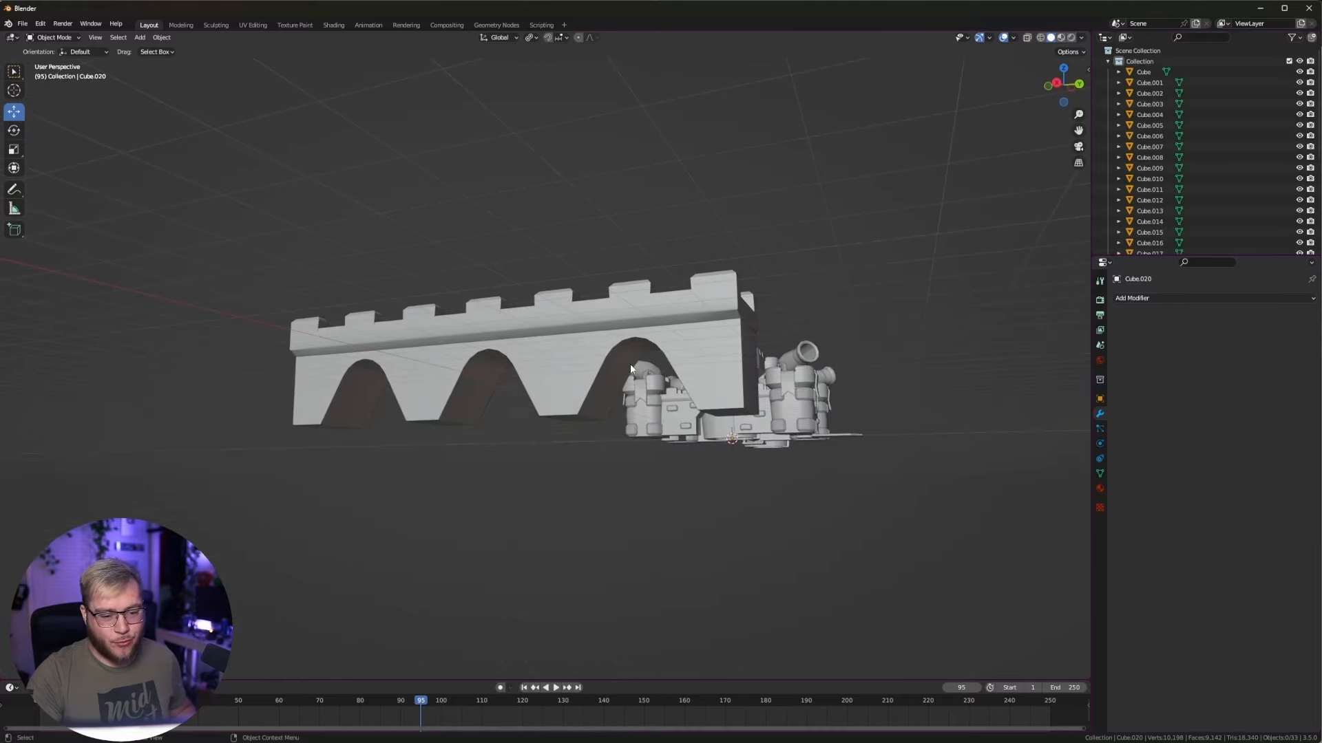
middle_drag(517, 399, 431, 473)
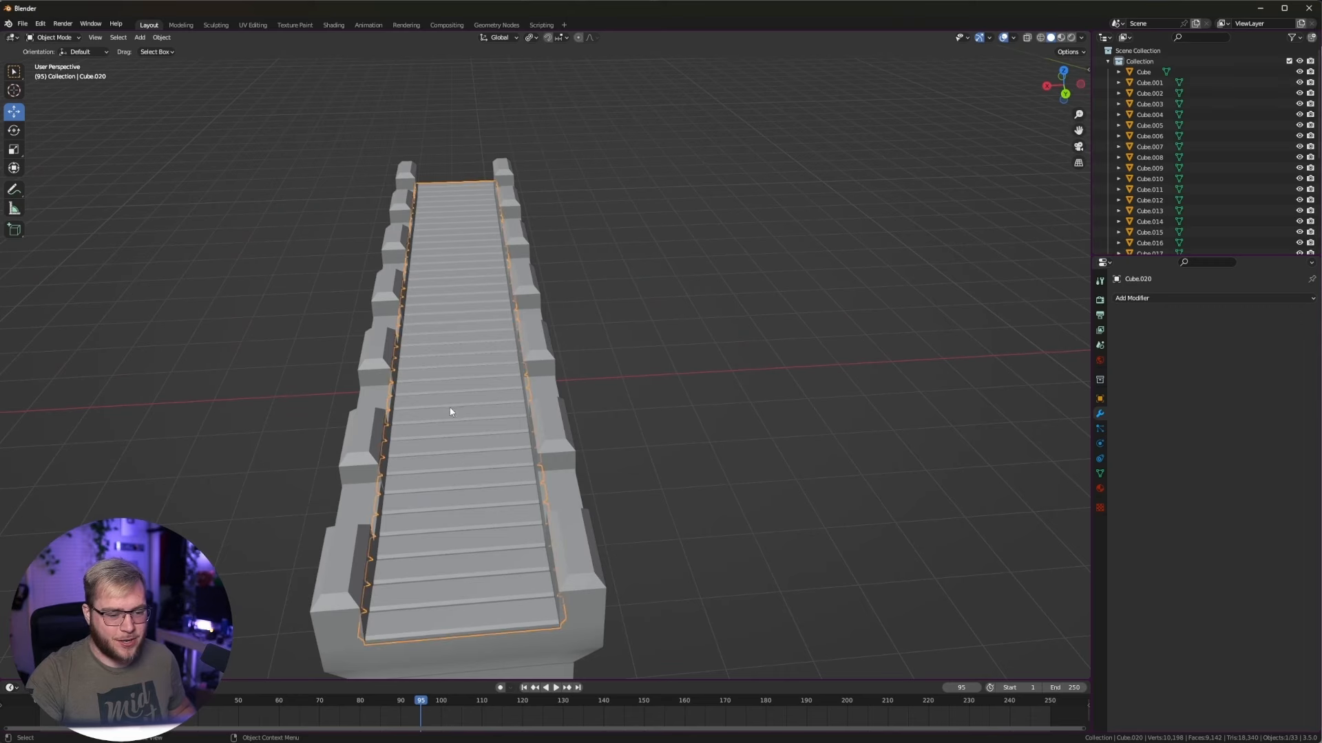
Select all parts of the bridge model.
scroll(463, 375, down, 4)
drag(376, 225, 629, 611)
middle_drag(636, 509, 664, 496)
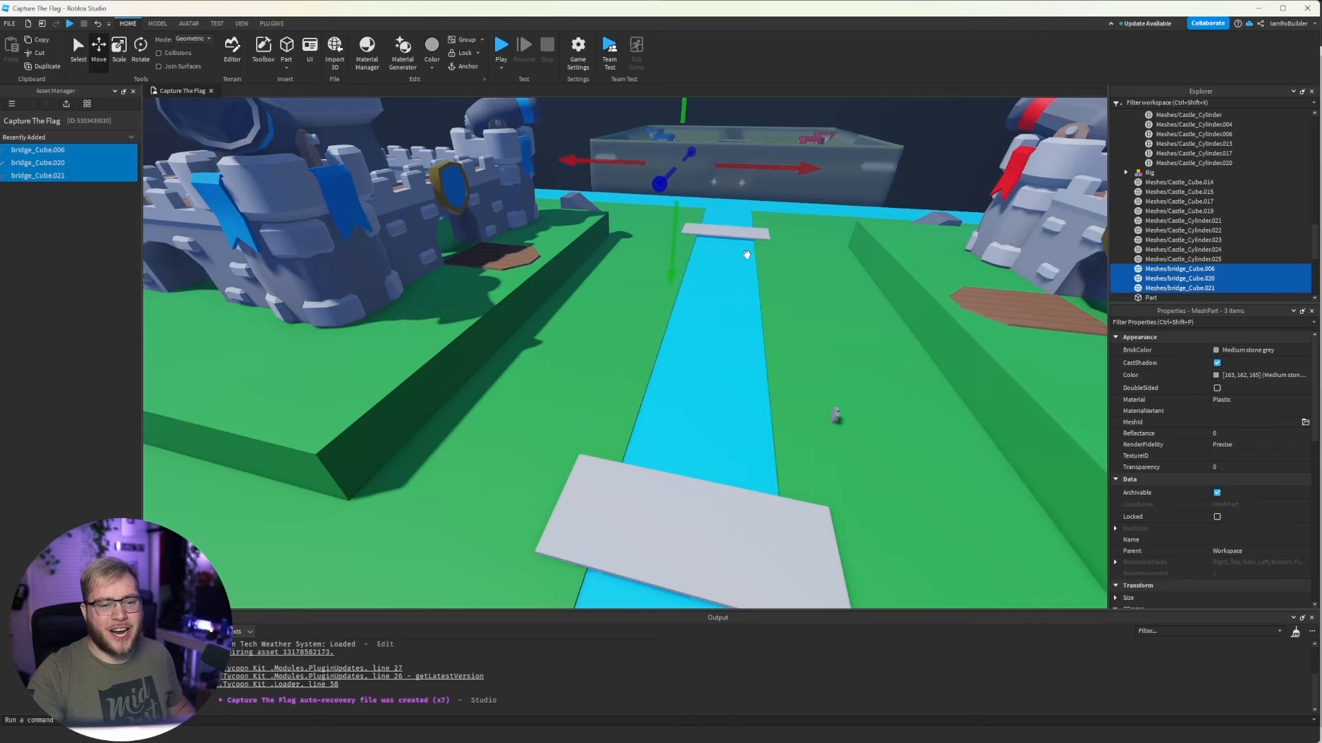
Lower the bridge model toward the river so that it sits closer to the ground between the castles.
scroll(746, 254, down, 6)
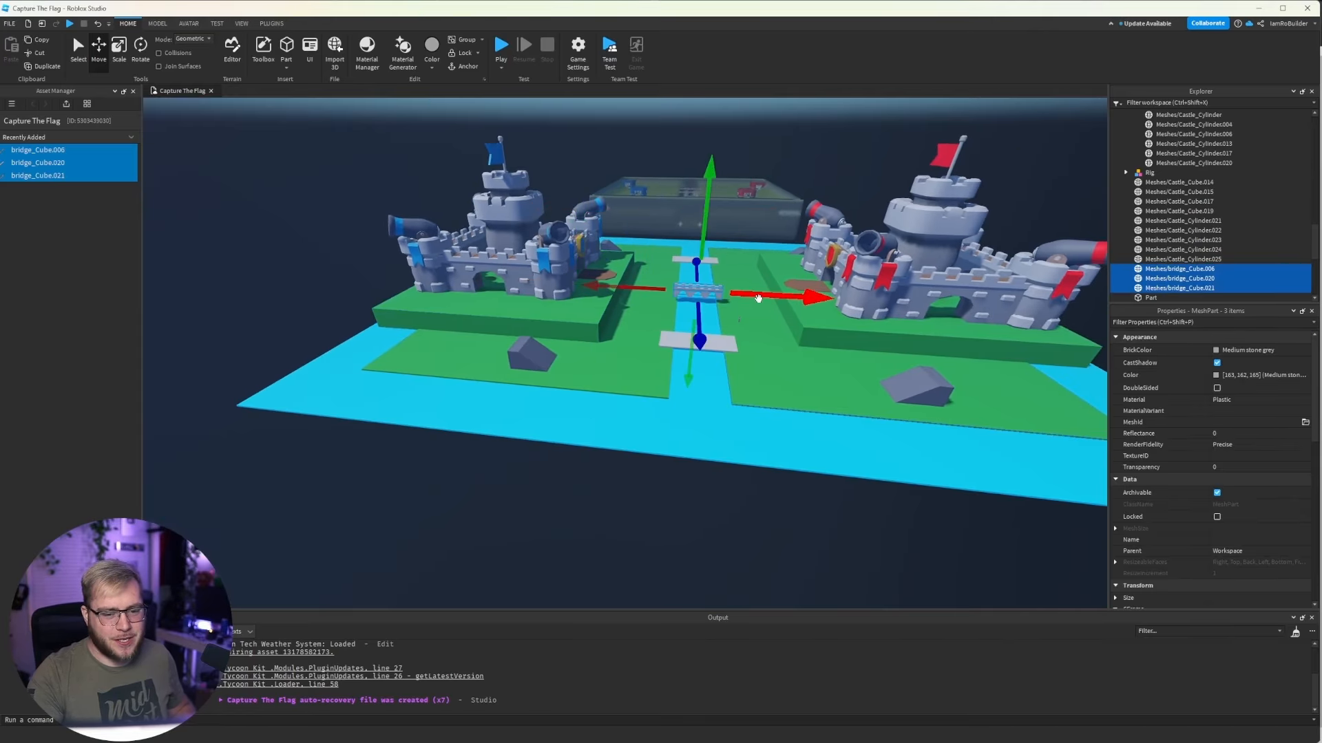
key(f)
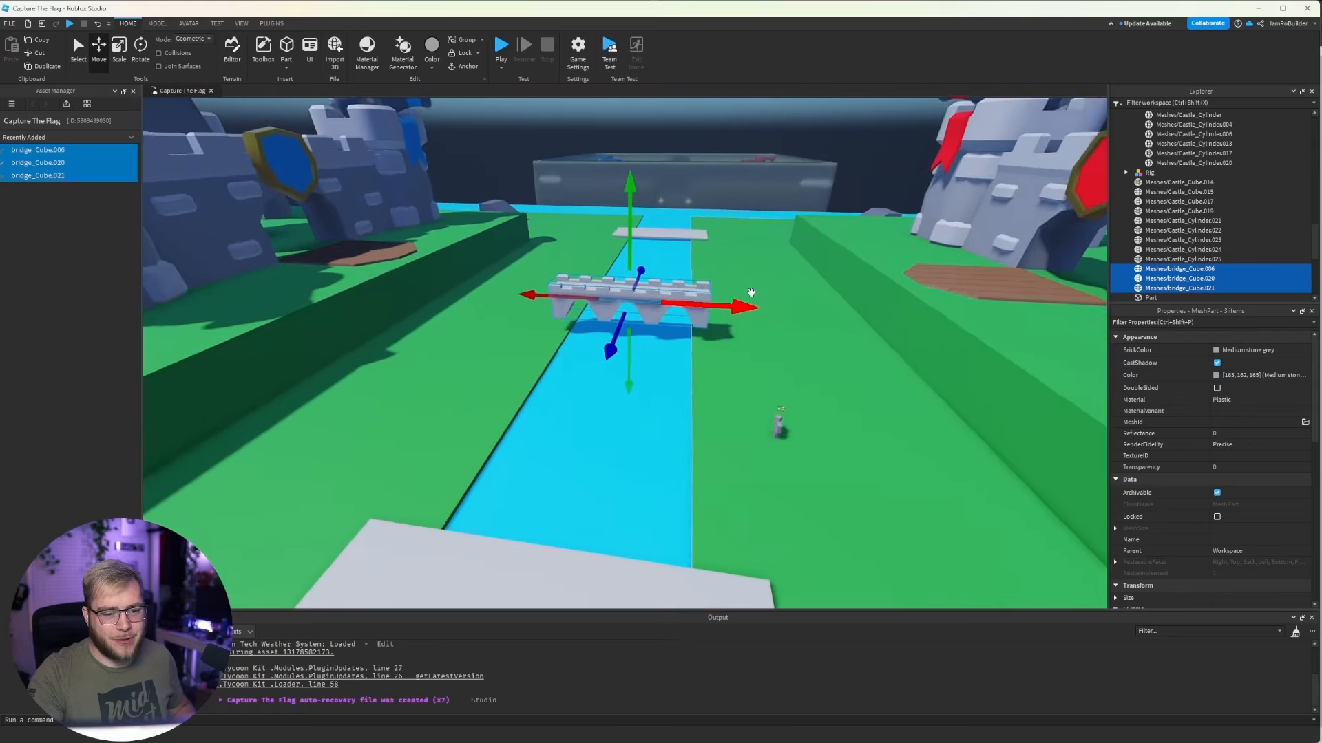
scroll(751, 293, up, 5)
right_drag(751, 293, 679, 320)
scroll(678, 320, down, 4)
scroll(654, 373, up, 1)
scroll(634, 355, down, 1)
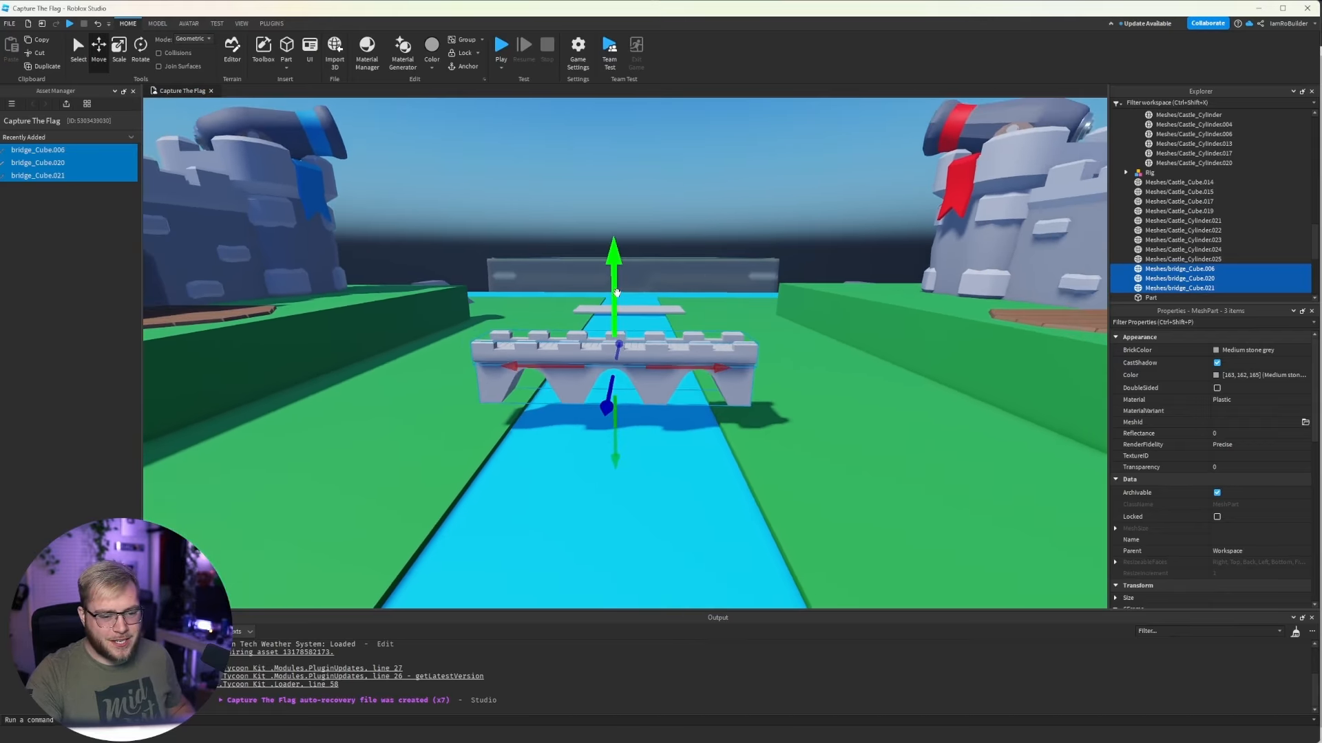
drag(613, 295, 612, 327)
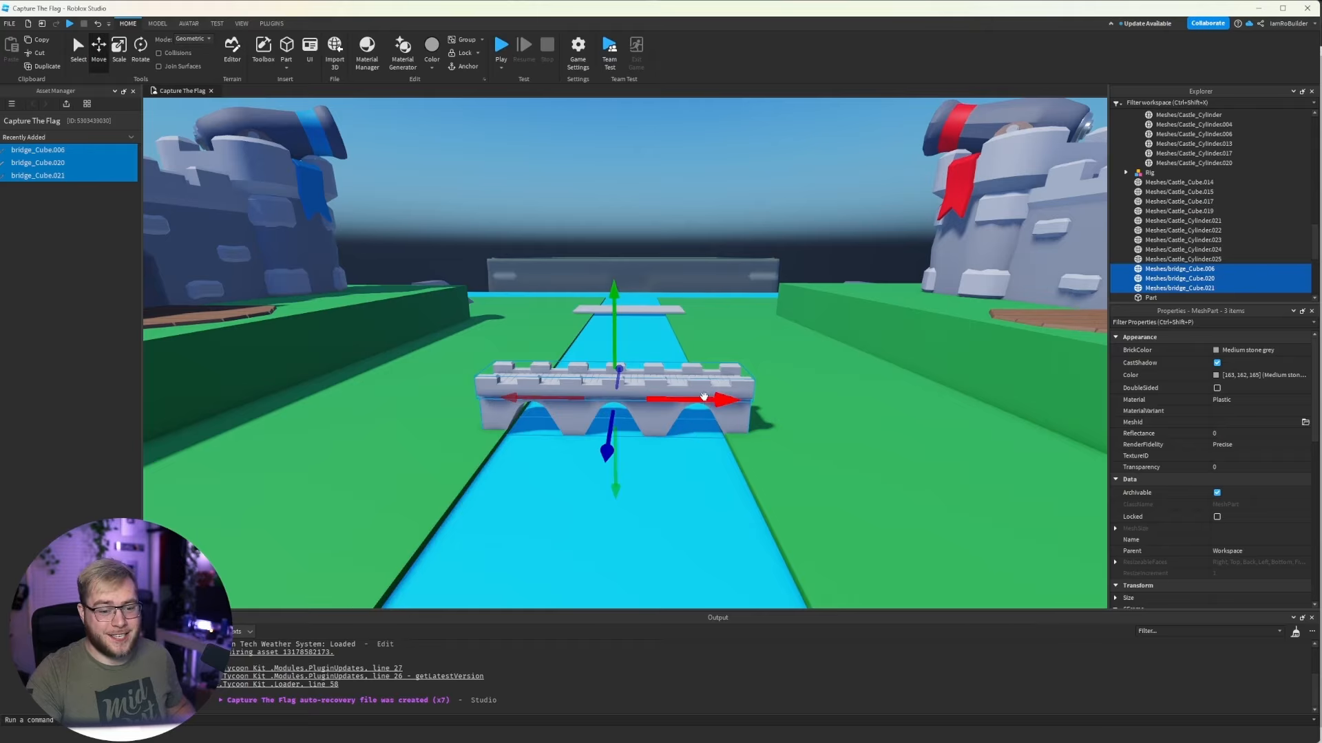
Scale the whole bridge up proportionally so that it spans between the two raised castle platforms.
scroll(706, 399, down, 3)
scroll(702, 385, up, 5)
right_drag(702, 386, 694, 374)
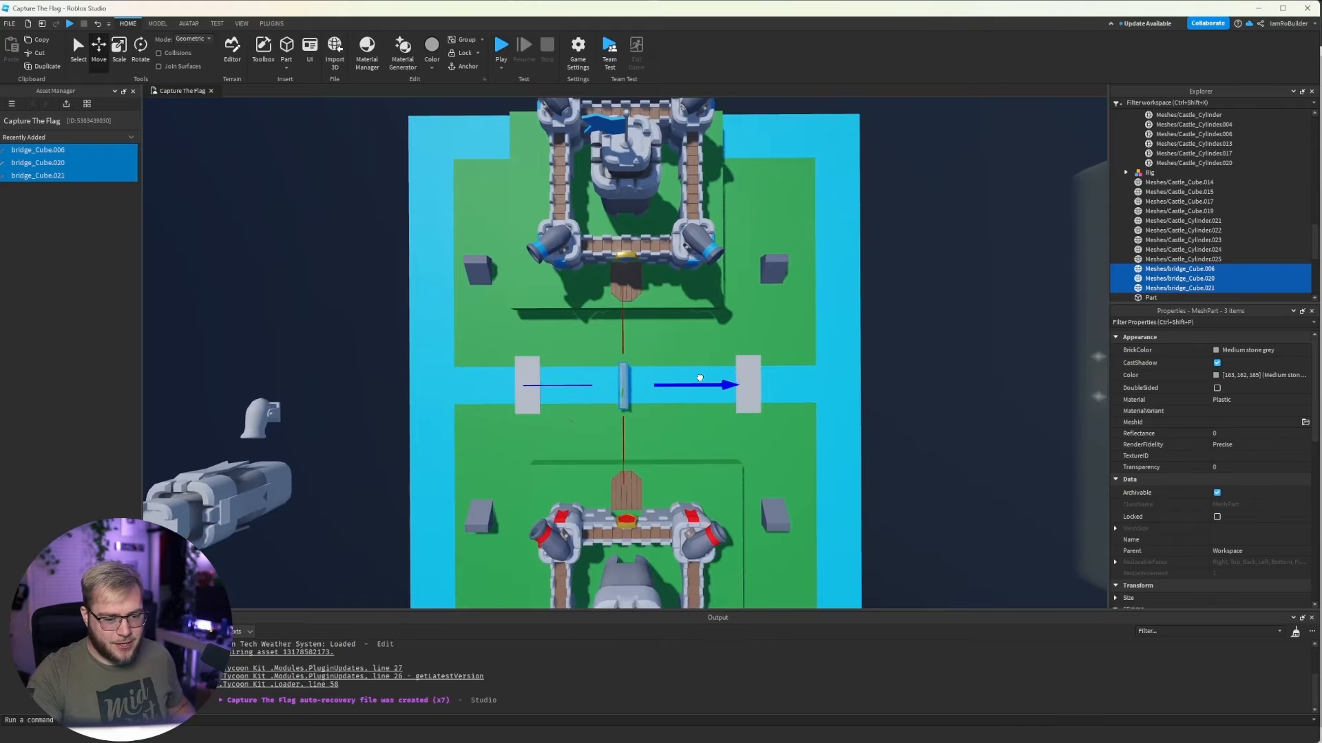
click(117, 52)
right_drag(626, 333, 636, 329)
scroll(636, 329, up, 5)
key(f)
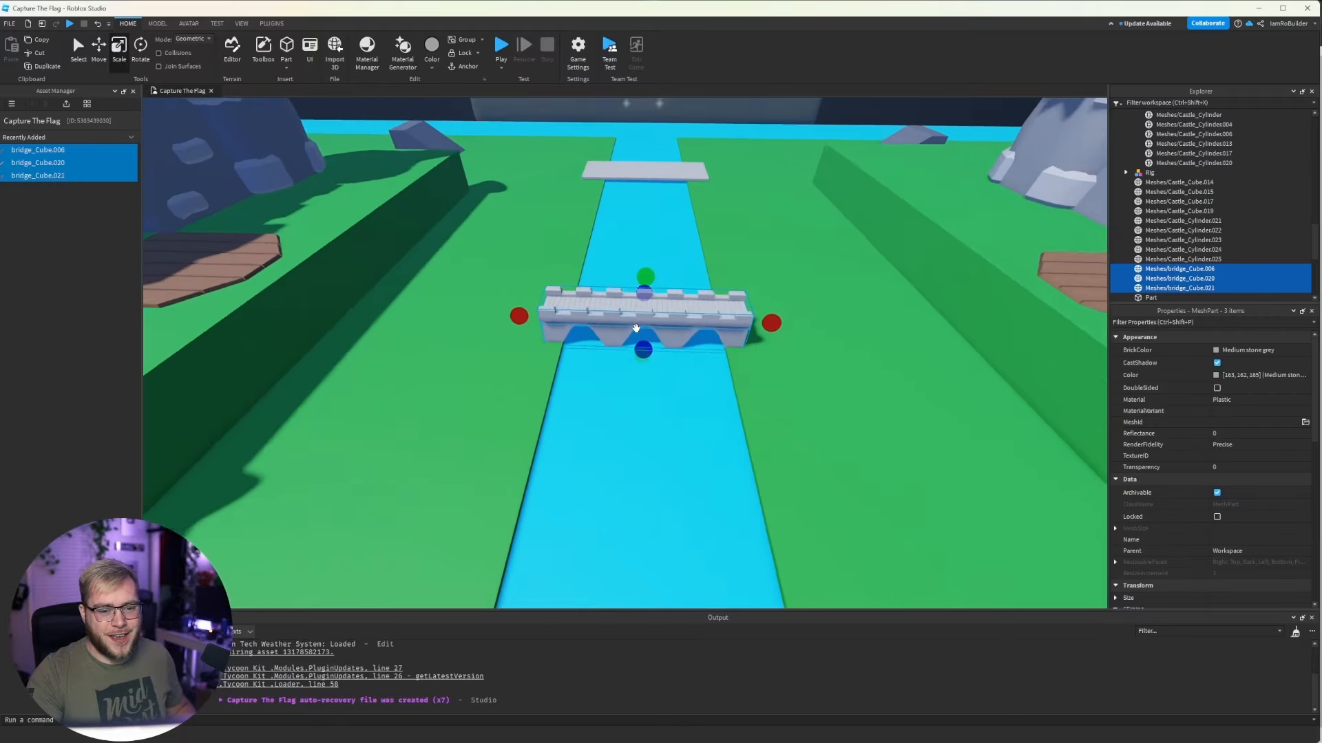
shift+drag(636, 327, 655, 230)
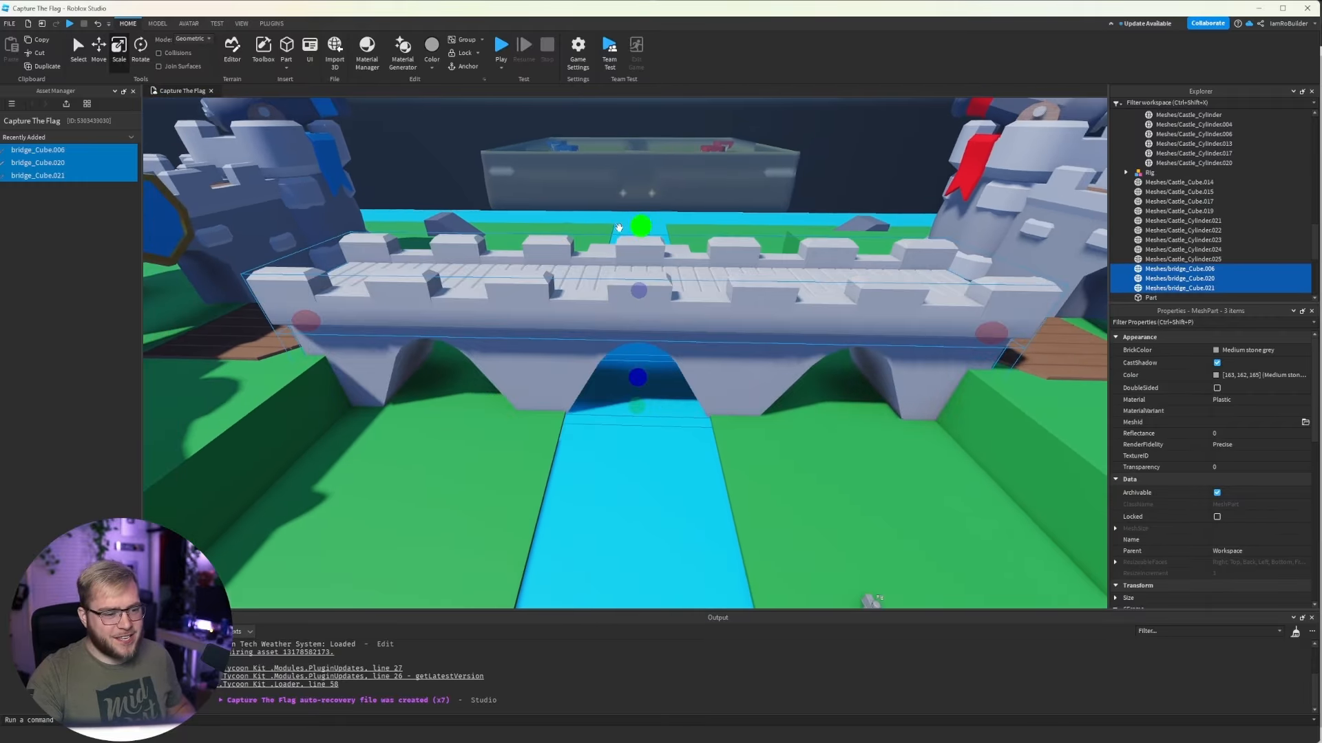
Lower the enlarged bridge so that its deck lines up with the raised castle platforms.
key(d)
click(99, 52)
drag(547, 231, 552, 267)
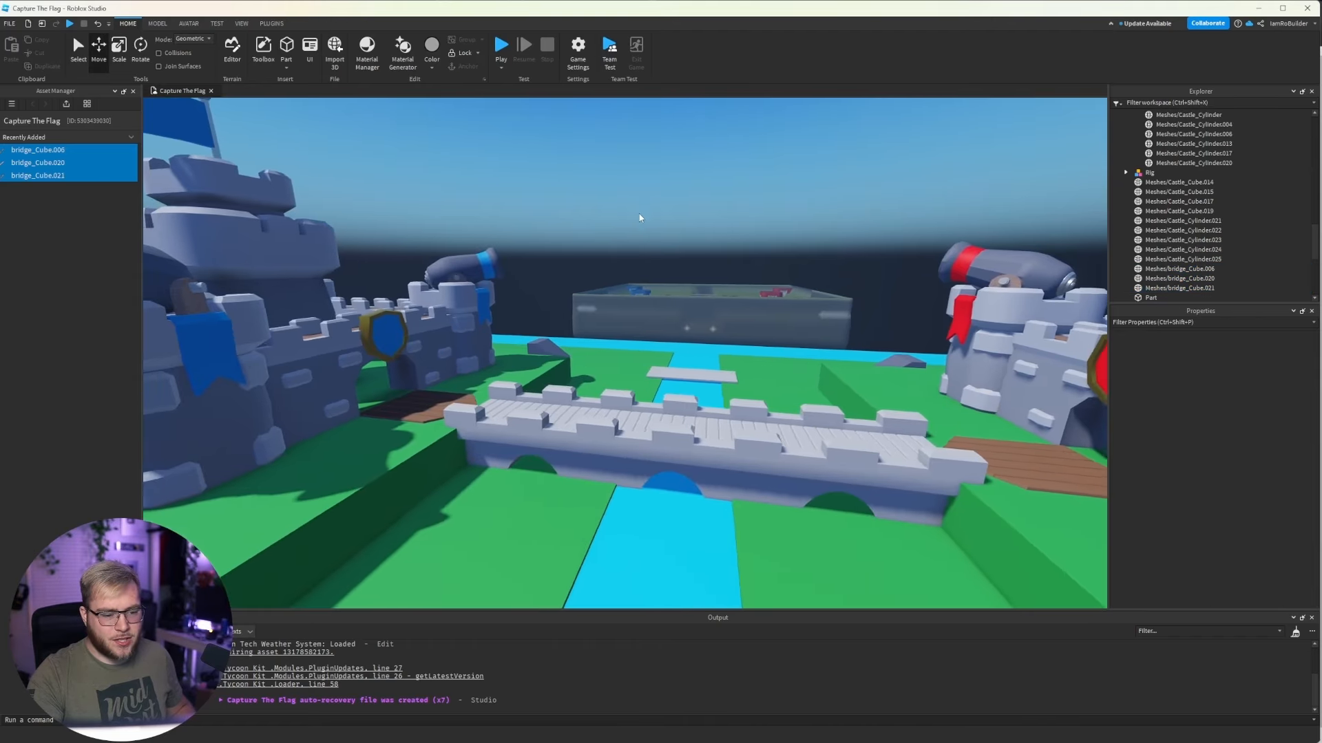
key(w)
key(d)
right_drag(666, 323, 676, 333)
Color the bridge's battlement walls 159, 161, 172 and its arched stone base 129, 130, 139.
click(833, 439)
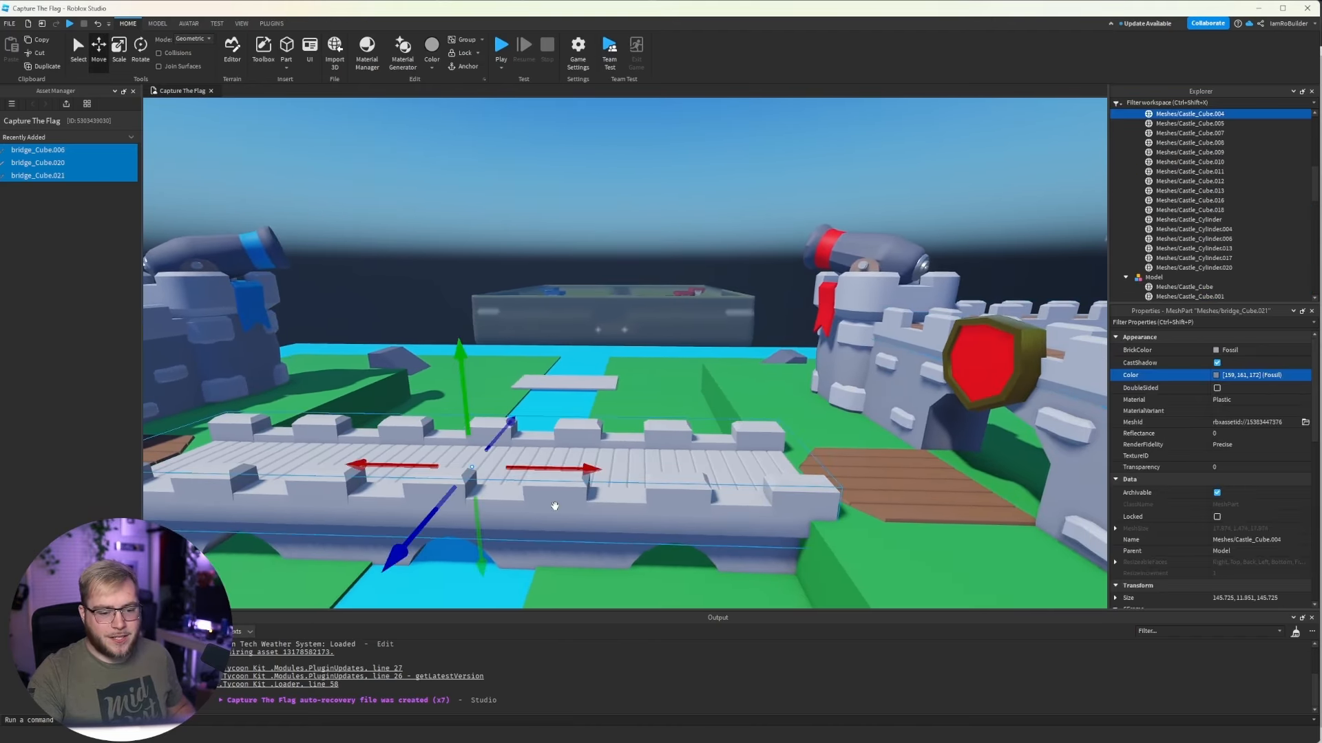
text(159, 161, 172)
text(\)
key(Return)
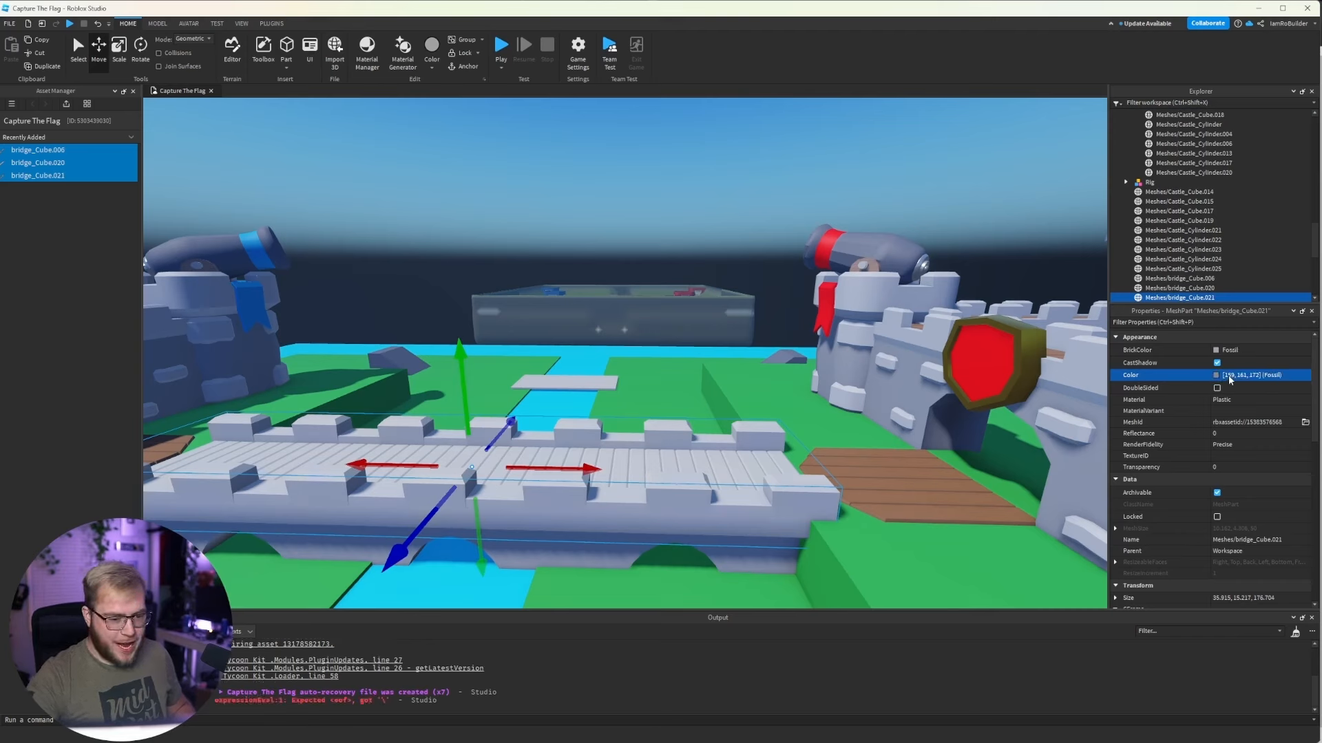
click(553, 535)
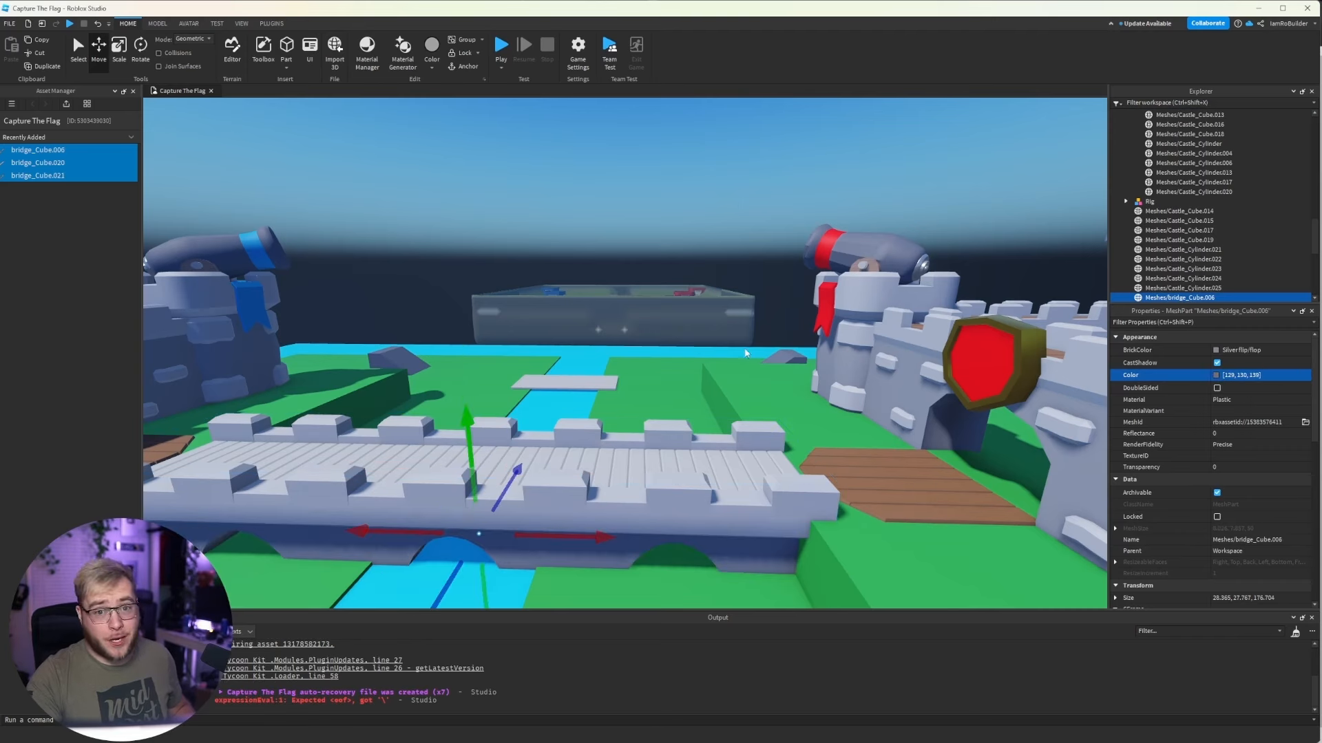
Color the bridge's plank deck Brown to match the castle's wooden parts.
click(1210, 350)
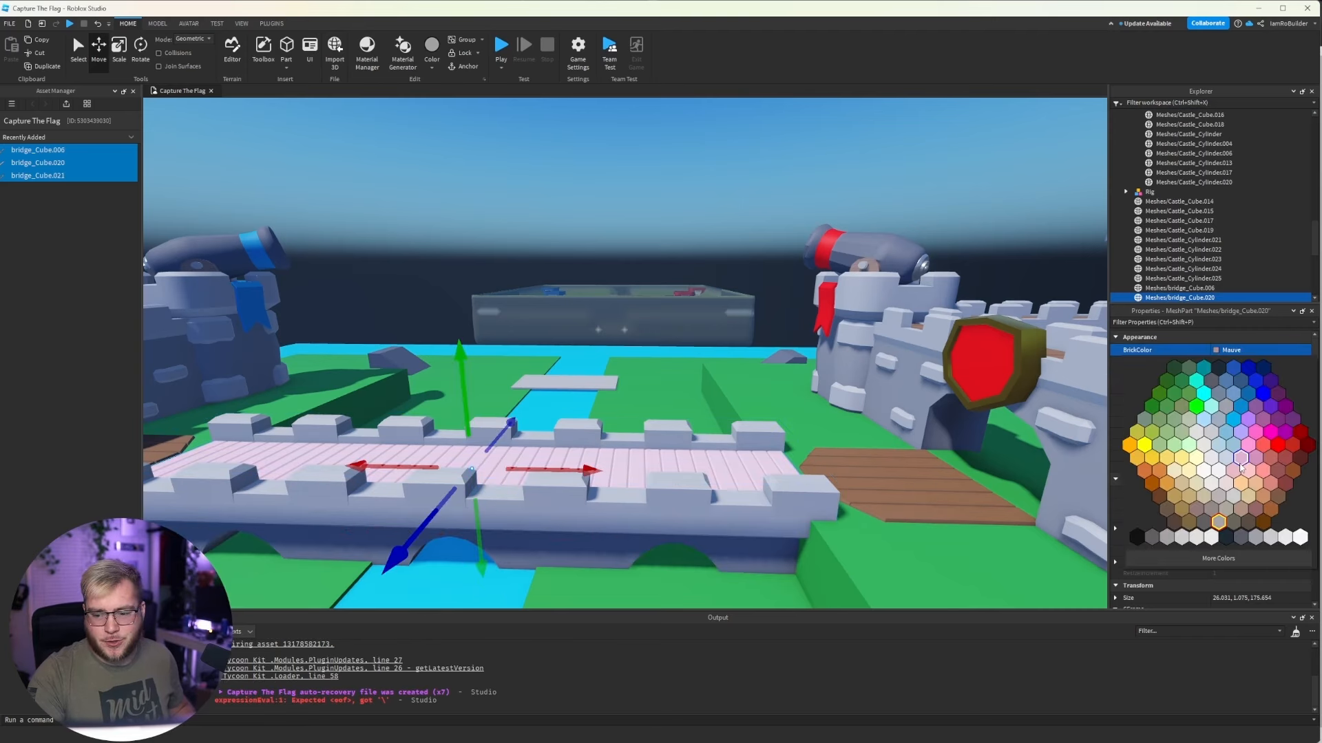
click(1219, 522)
click(1275, 501)
click(735, 187)
right_drag(736, 187, 735, 187)
Try enlarging the wooden plank platform in front of the red castle's gate.
click(663, 402)
right_drag(664, 401, 664, 402)
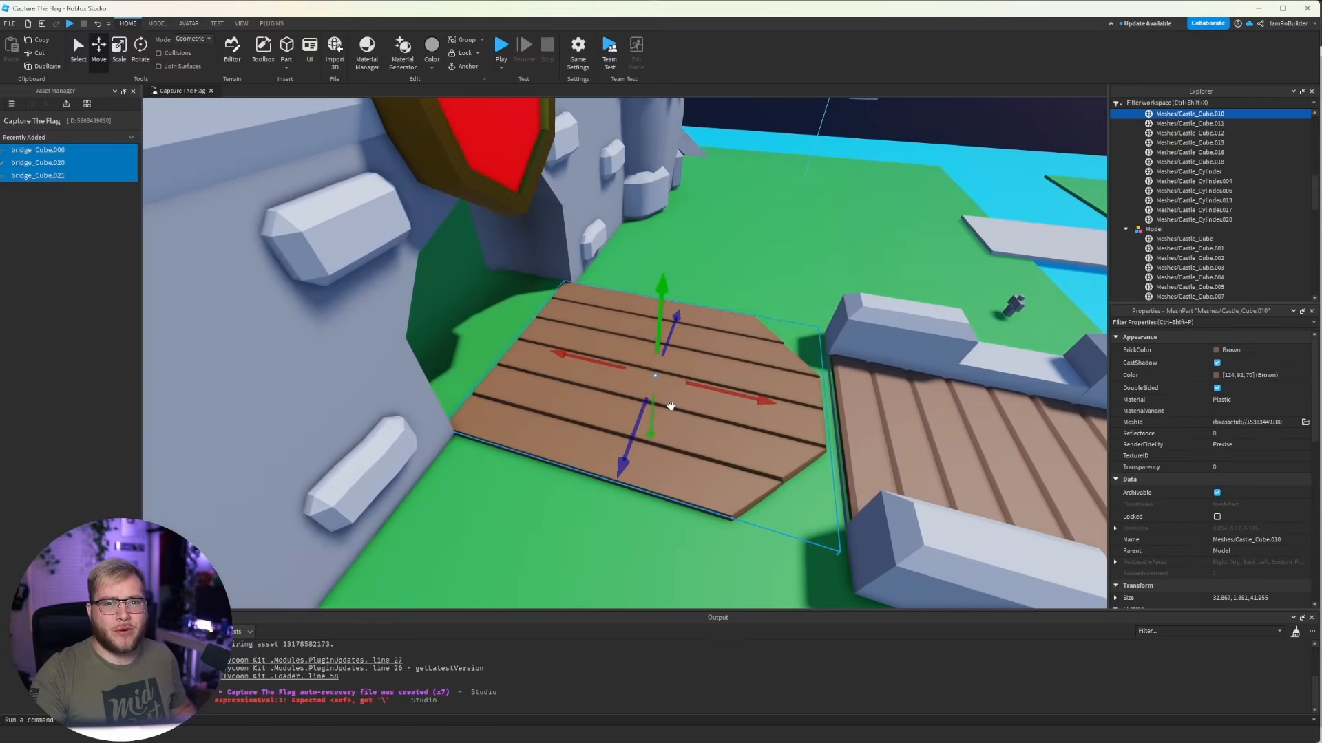
key(s)
click(119, 47)
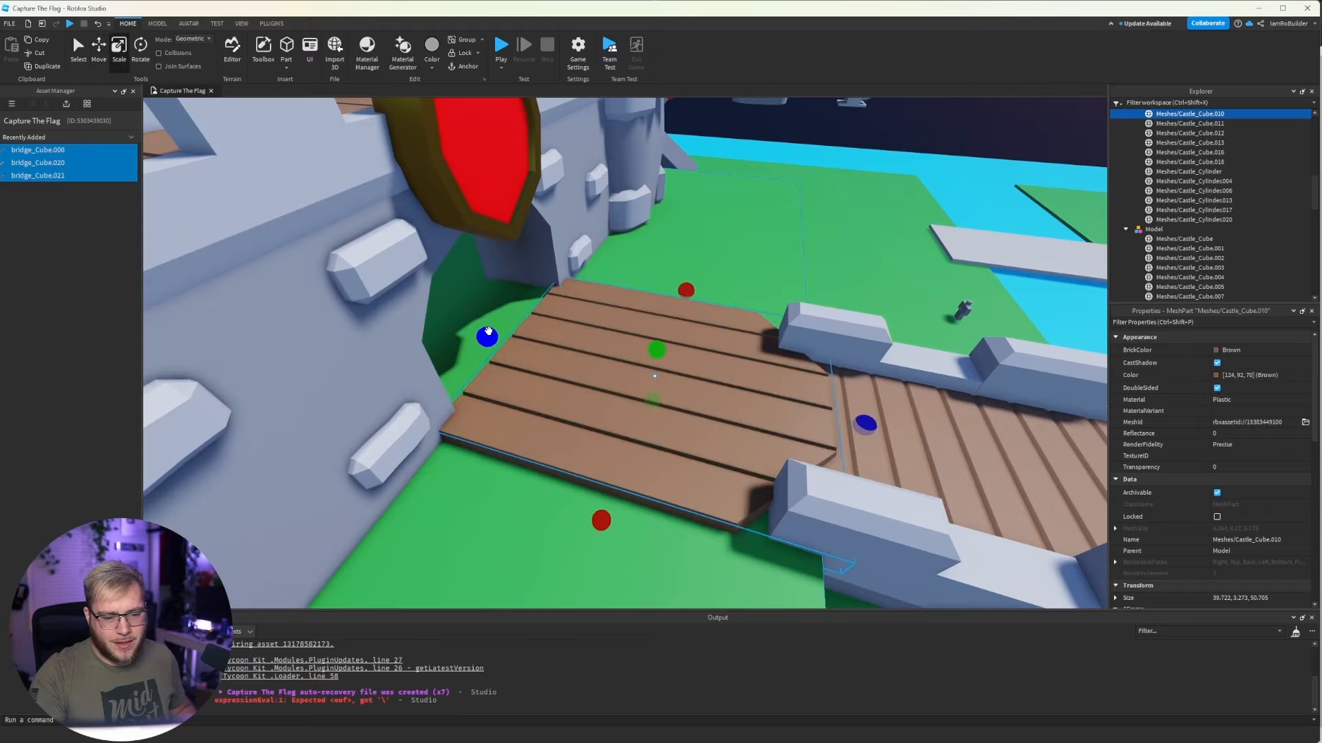
right_drag(735, 372, 734, 371)
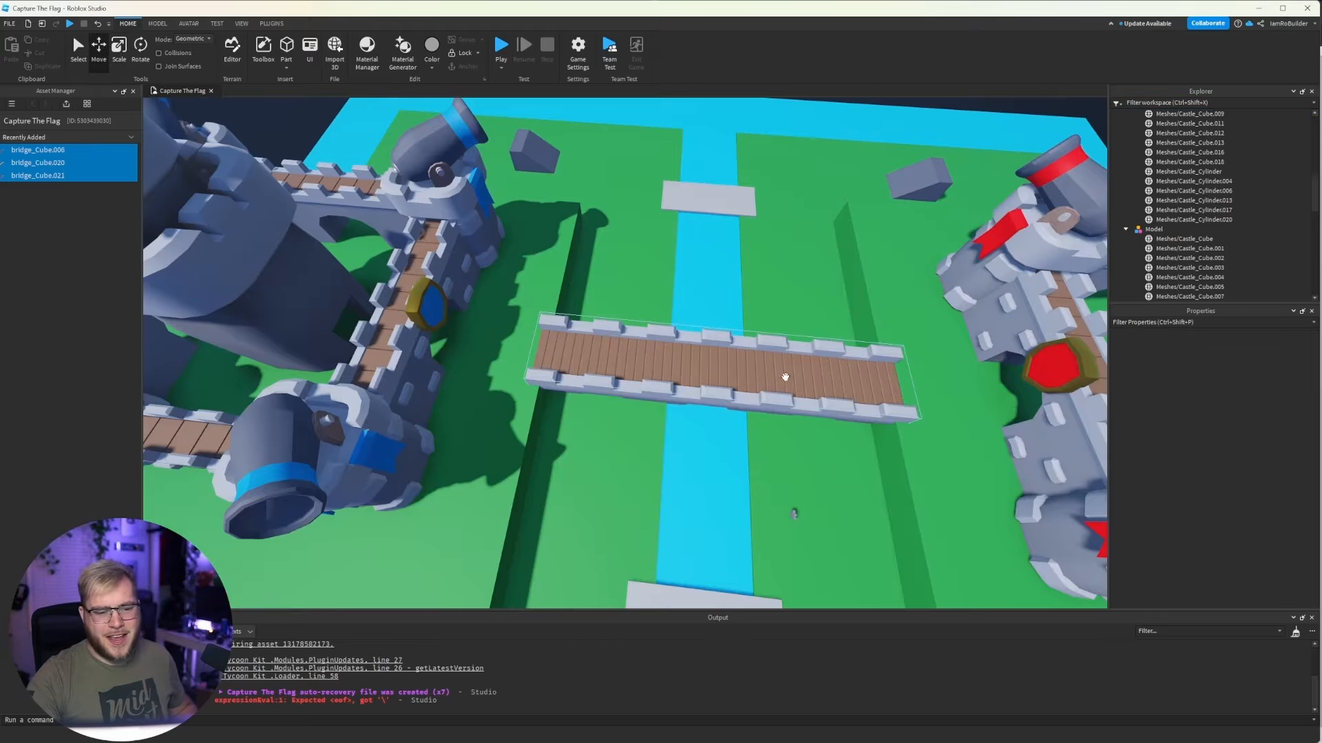
Copy the bridge's wooden deck and place the copy over the nearer plain grey river crossing, lowered close to the ground.
right_drag(785, 376, 759, 342)
click(772, 253)
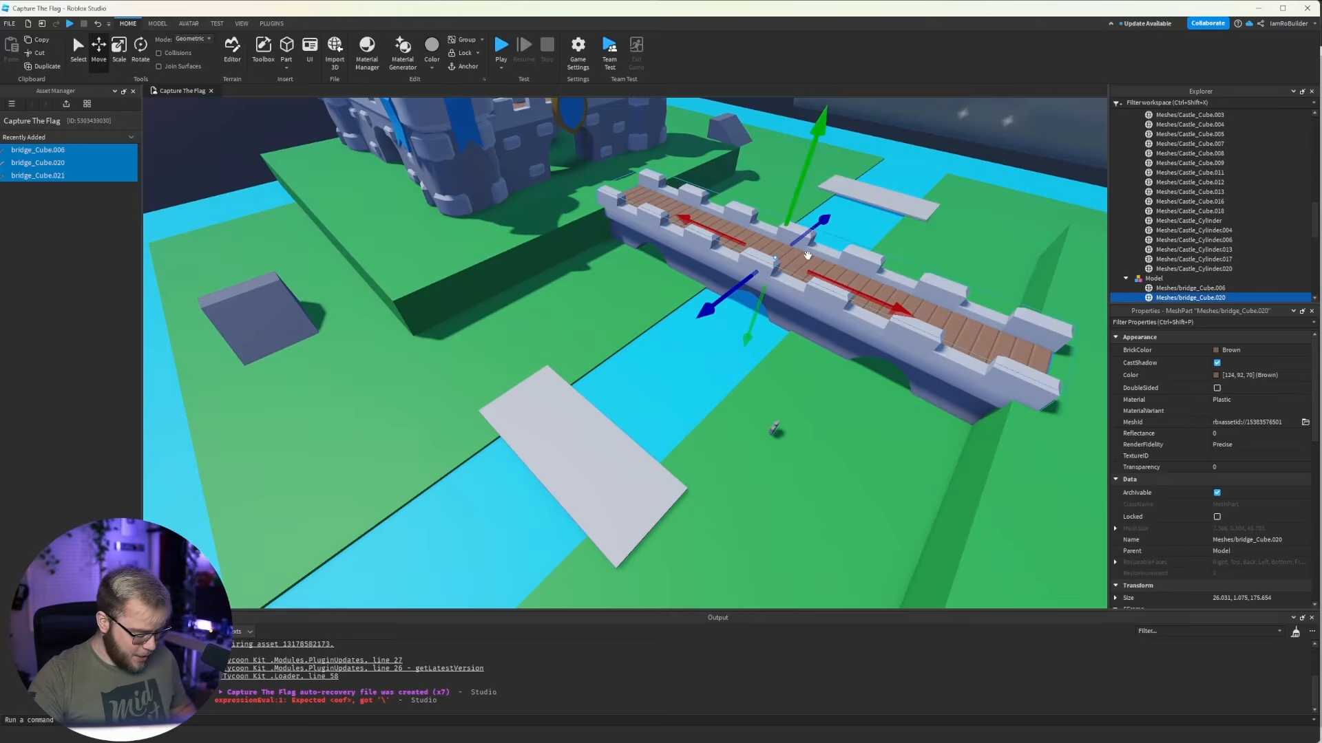
key(ctrl+c)
drag(749, 266, 530, 428)
drag(559, 371, 565, 405)
key(a)
key(w)
right_drag(559, 418, 580, 424)
key(s)
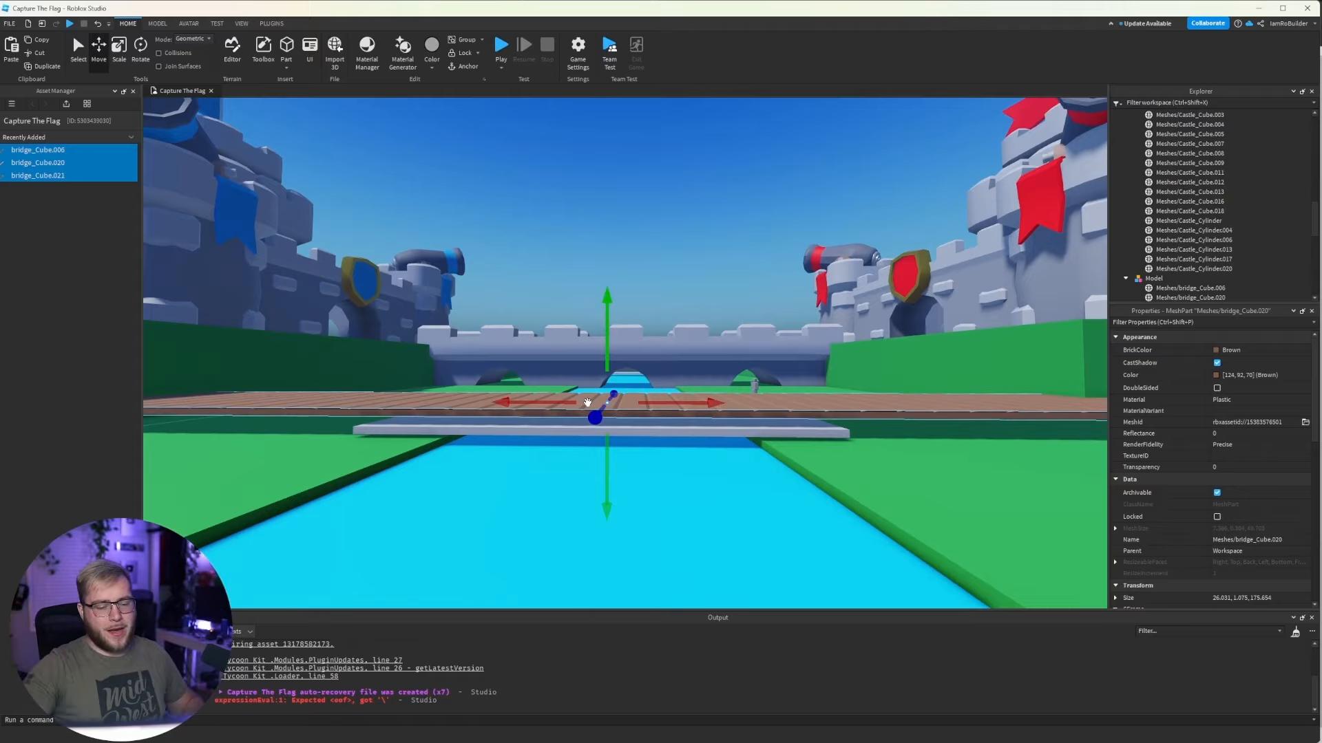
Delete the copied wooden deck from the grey river crossing.
key(s)
right_drag(587, 200, 702, 287)
key(w)
key(s)
key(Delete)
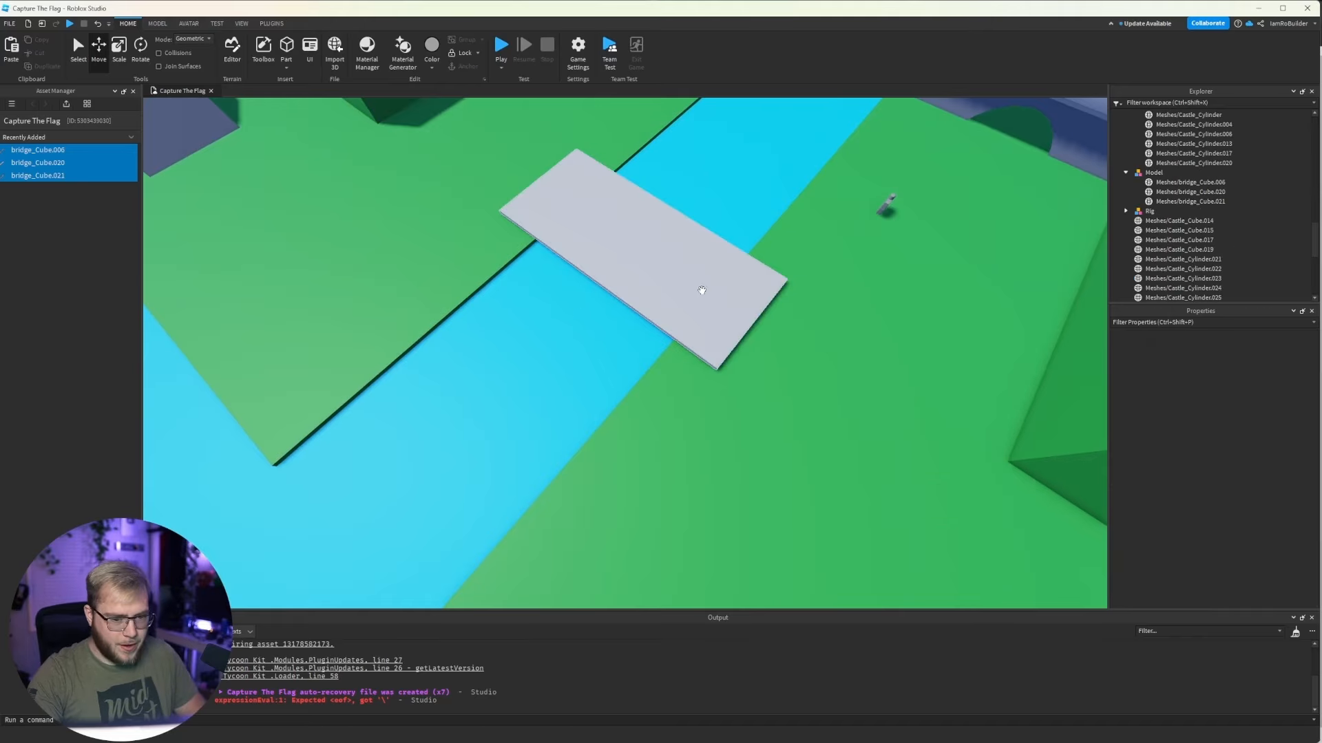
right_drag(684, 257, 666, 225)
key(s)
key(w)
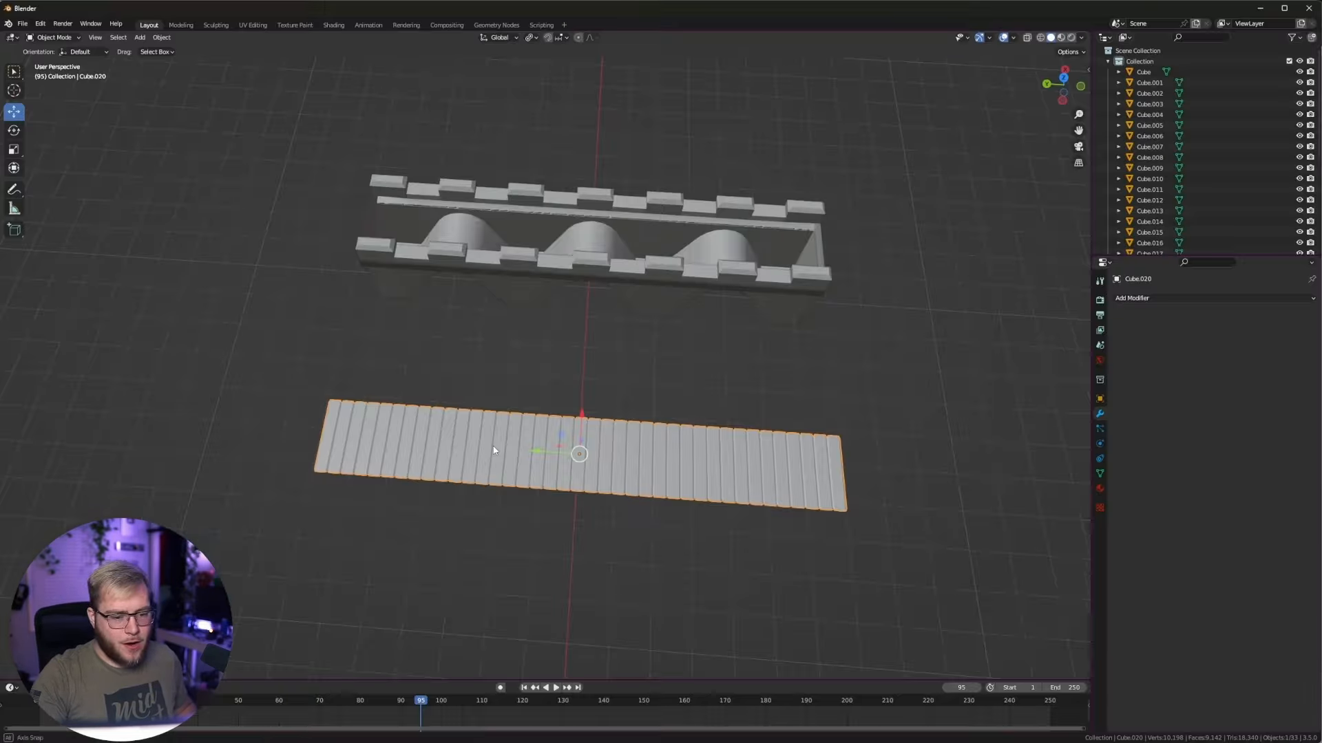
In Blender, edit the separate plank deck's mesh and select the face loop around one of its planks.
scroll(599, 409, up, 5)
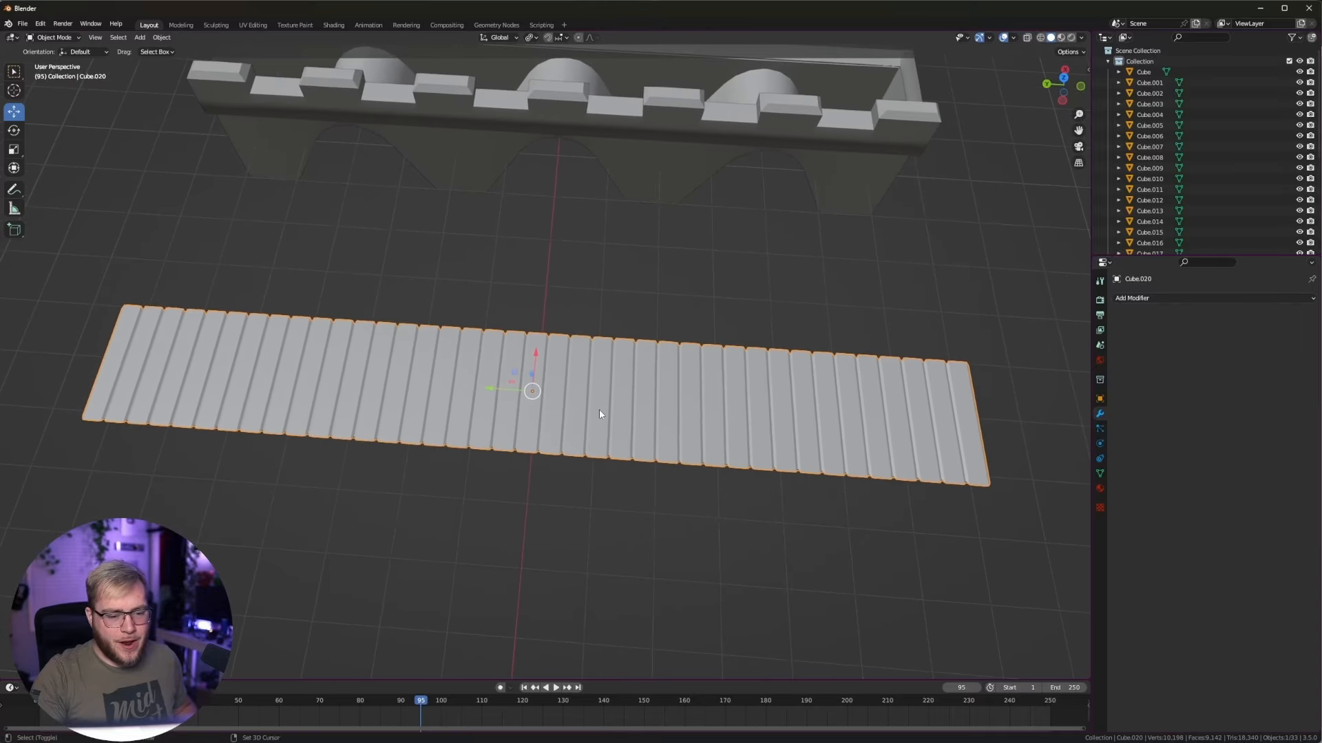
mouse_move(598, 409)
middle_down()
mouse_move(584, 375)
mouse_move(606, 356)
mouse_move(586, 417)
middle_up()
key(Tab)
scroll(586, 413, up, 2)
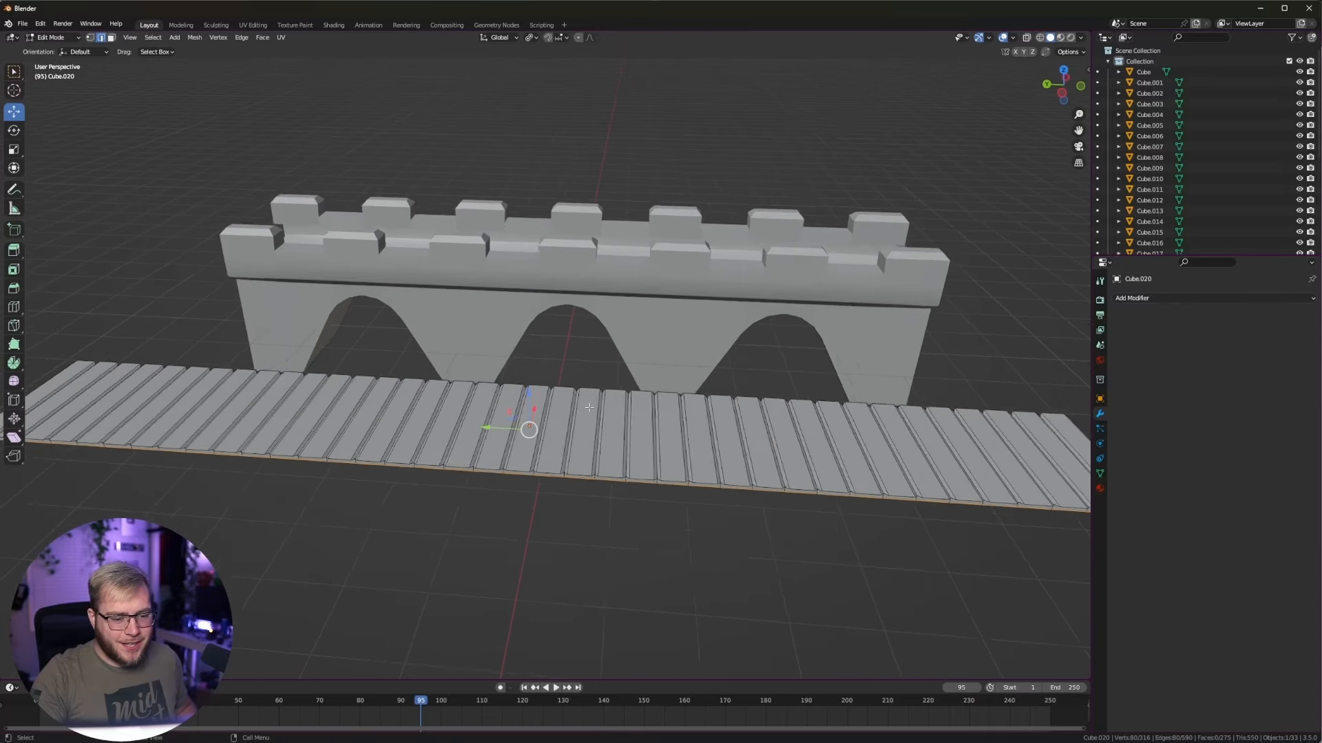
scroll(592, 400, down, 4)
alt+middle_drag(625, 369, 546, 419)
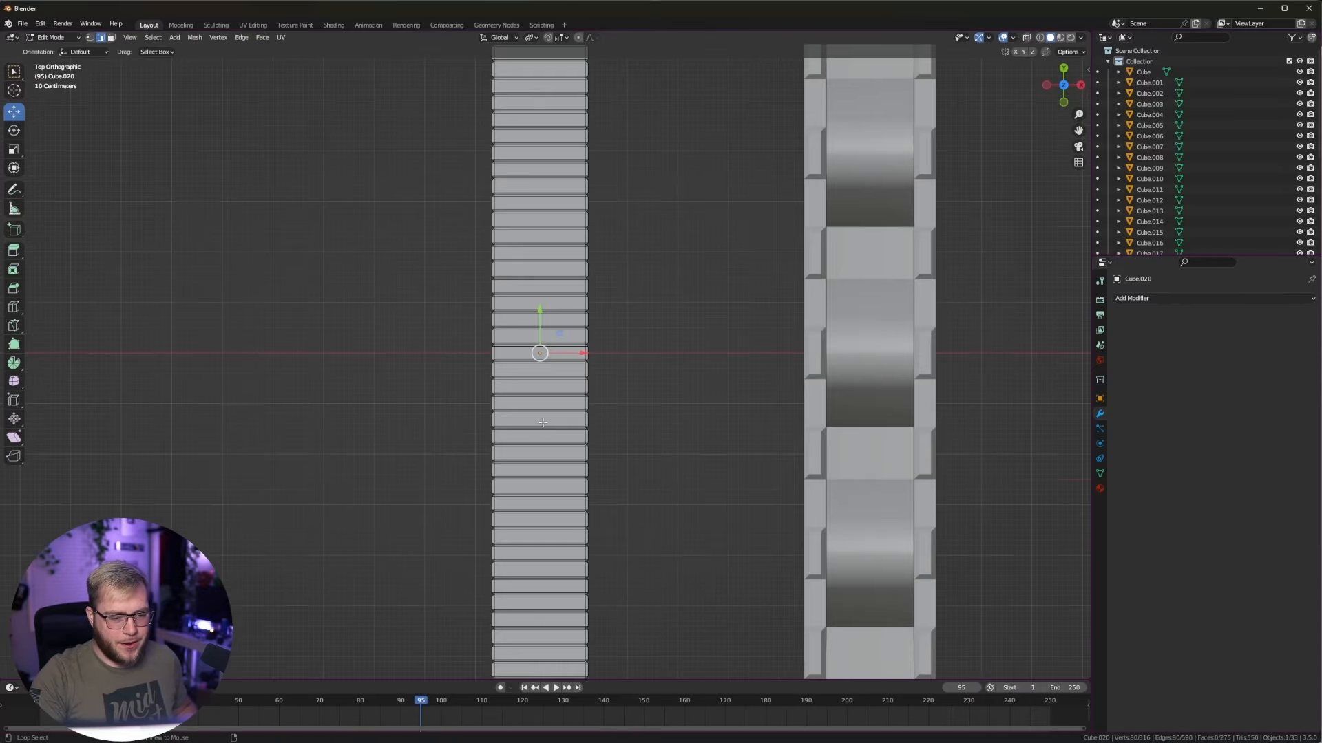
scroll(543, 365, up, 4)
key(3)
middle_drag(419, 247, 657, 537)
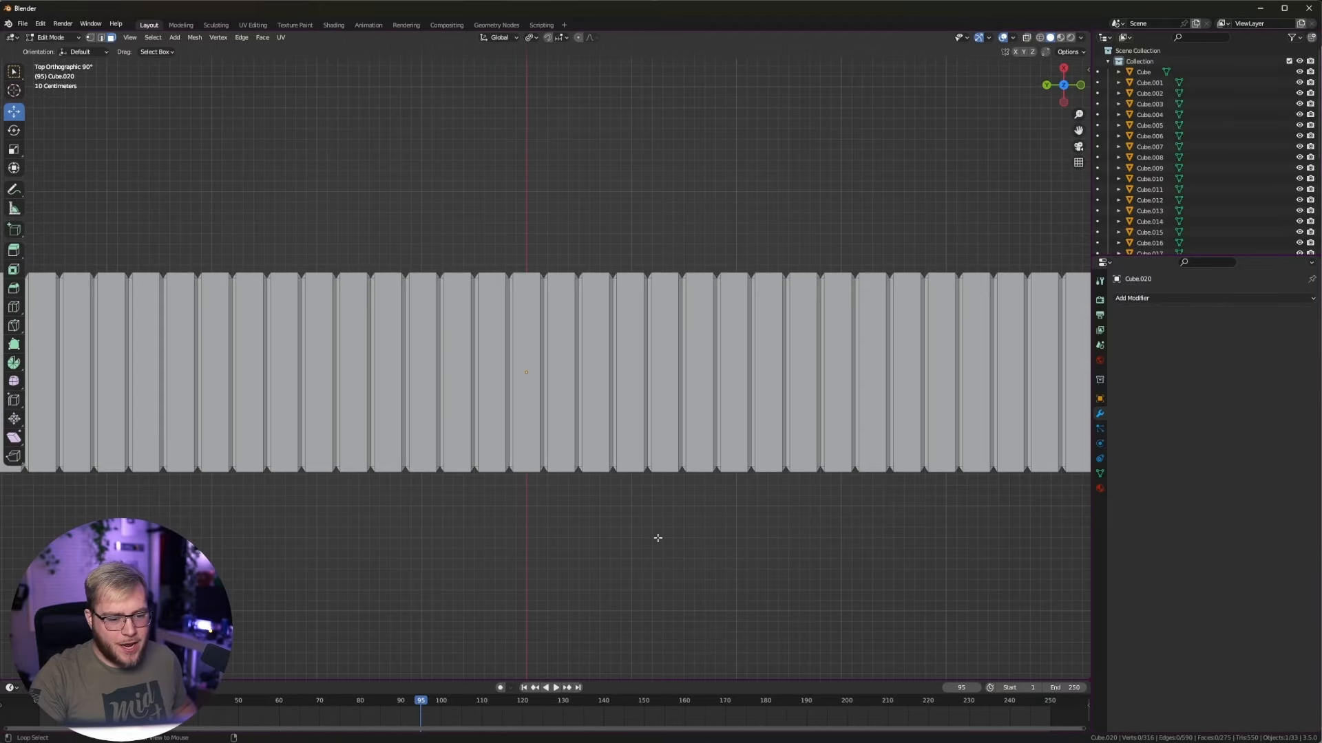
alt+click(528, 273)
middle_drag(528, 273, 670, 384)
mouse_move(729, 327)
middle_down()
mouse_move(726, 342)
mouse_move(733, 313)
middle_up()
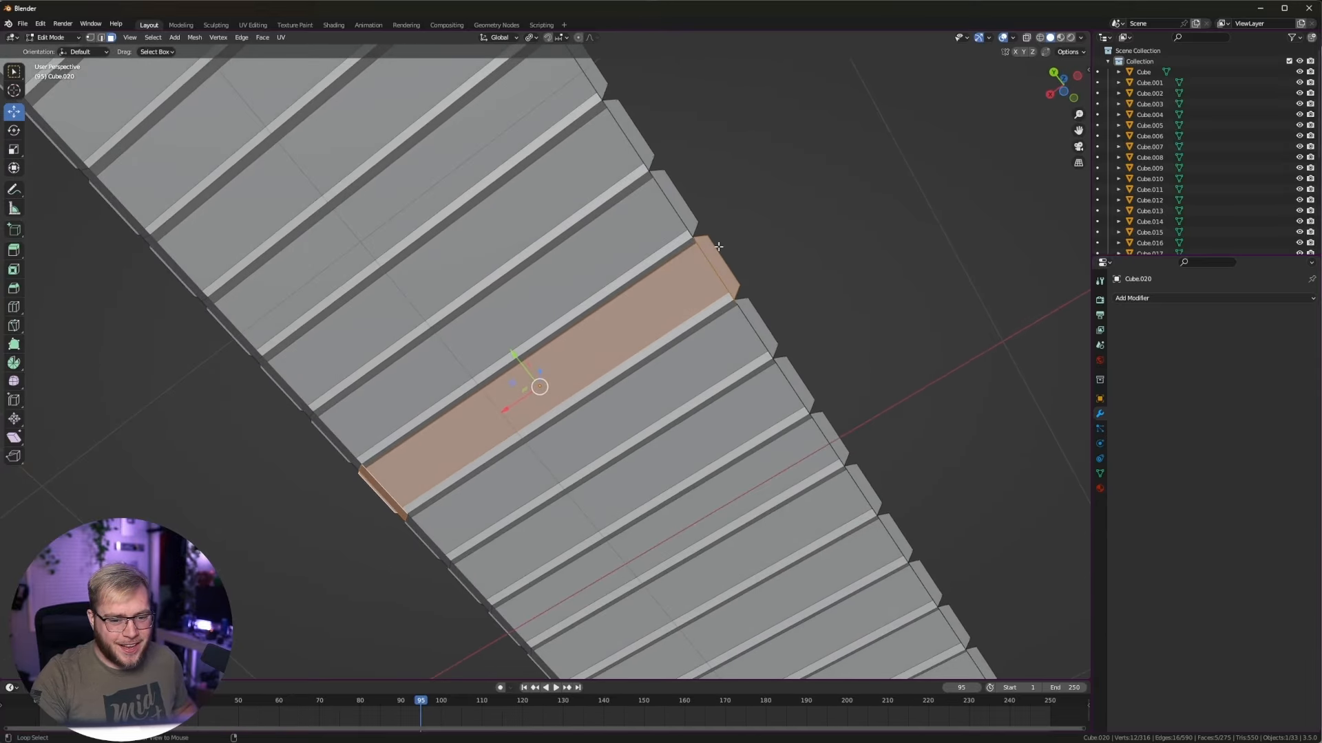
Delete roughly half of the deck's planks from one end in the top view.
alt+middle_drag(886, 420, 874, 576)
scroll(868, 558, down, 5)
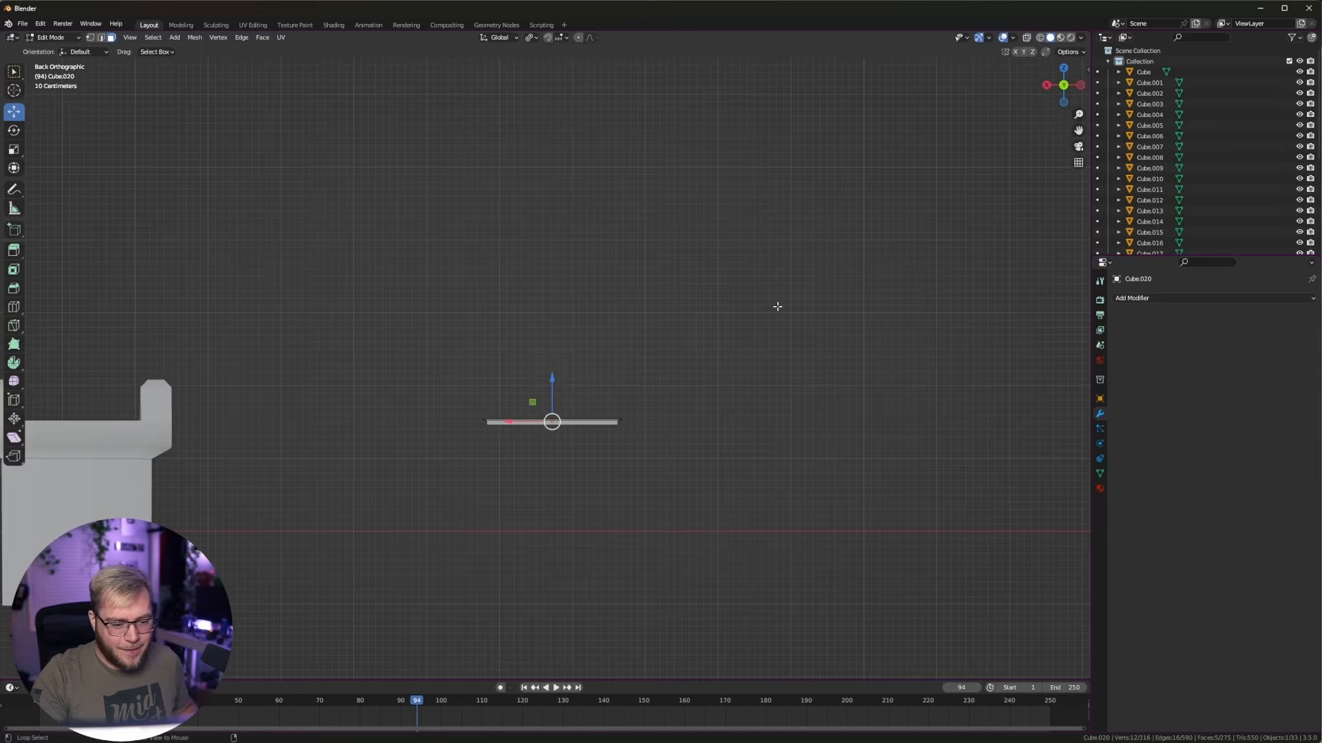
alt+middle_drag(778, 305, 788, 432)
scroll(788, 433, up, 6)
scroll(771, 406, down, 5)
scroll(762, 391, down, 5)
drag(448, 98, 690, 360)
key(x)
click(690, 360)
Move the remaining planks about 3.15 m along the Y axis to center them on the origin.
drag(434, 295, 667, 646)
key(g)
key(y)
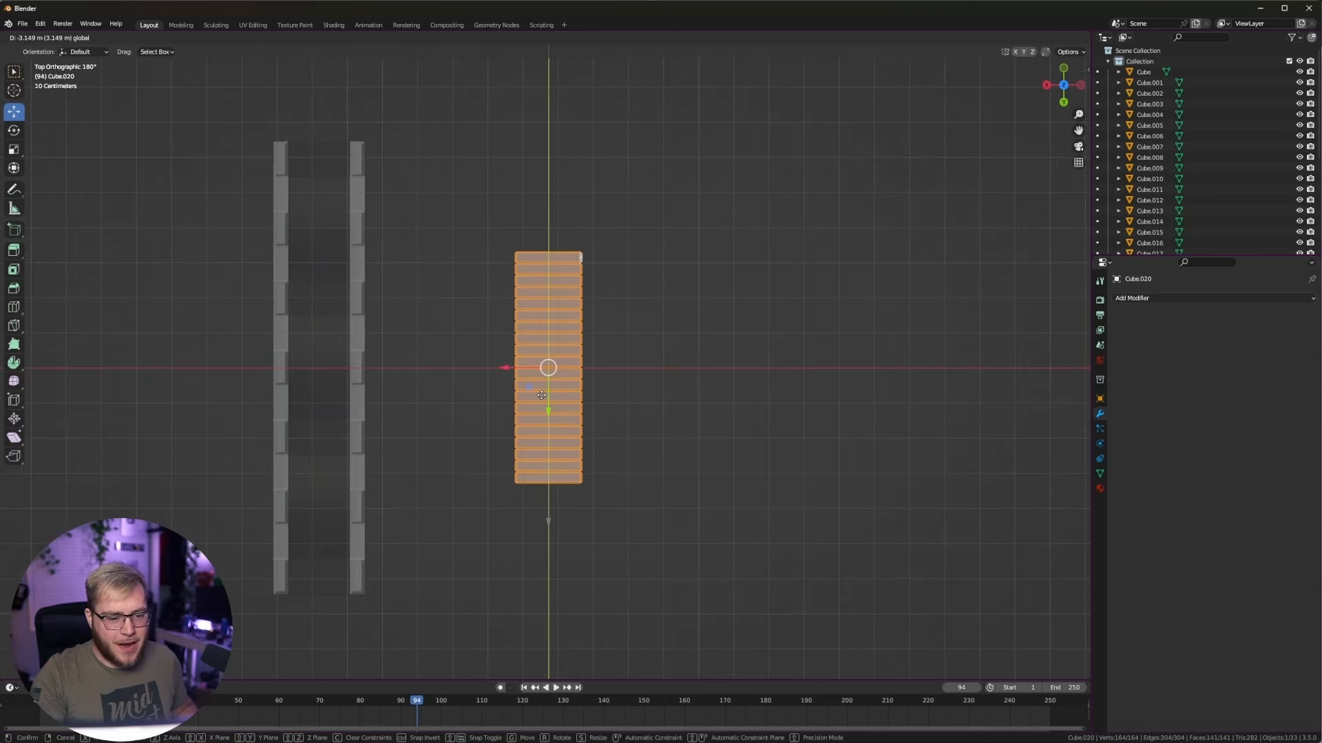
click(542, 395)
scroll(632, 396, up, 2)
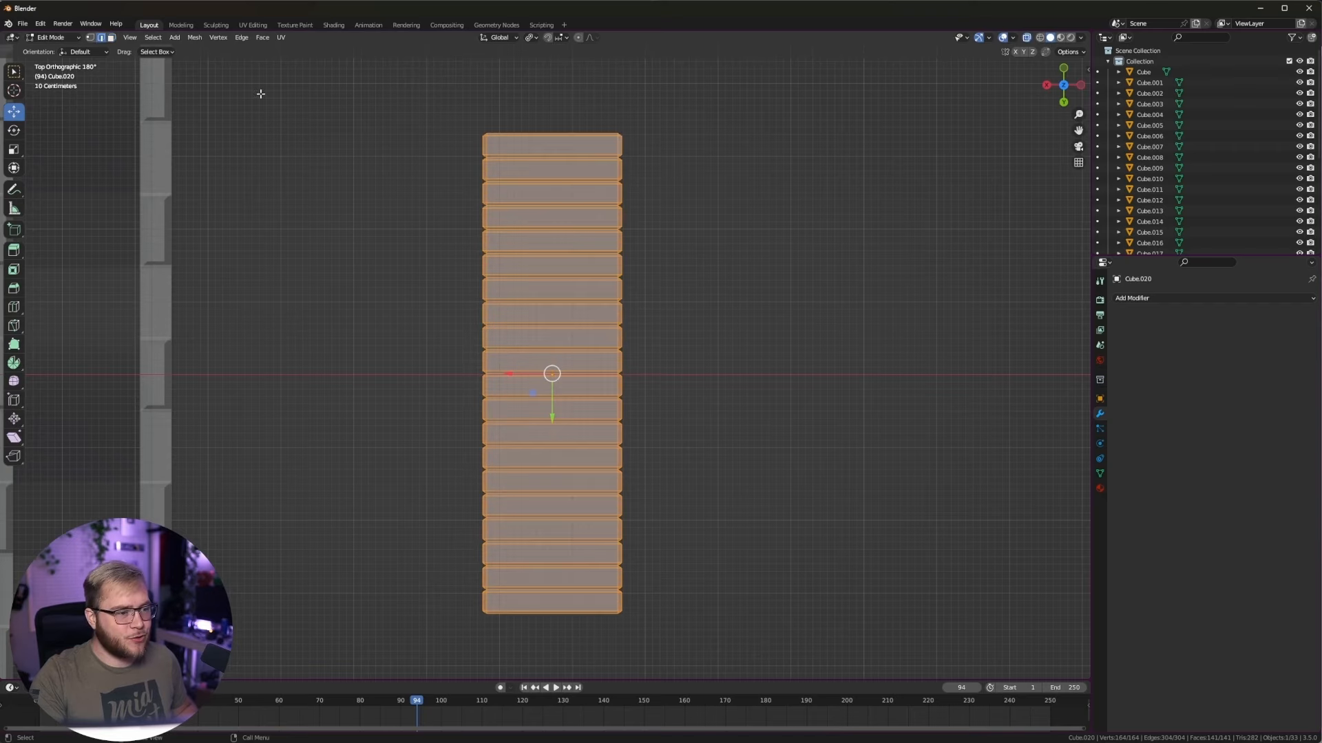
Scale the outer edges on both long sides of the planks inward along X to about 0.94, flush with the gaps.
drag(432, 107, 485, 690)
scroll(700, 366, up, 8)
key(s)
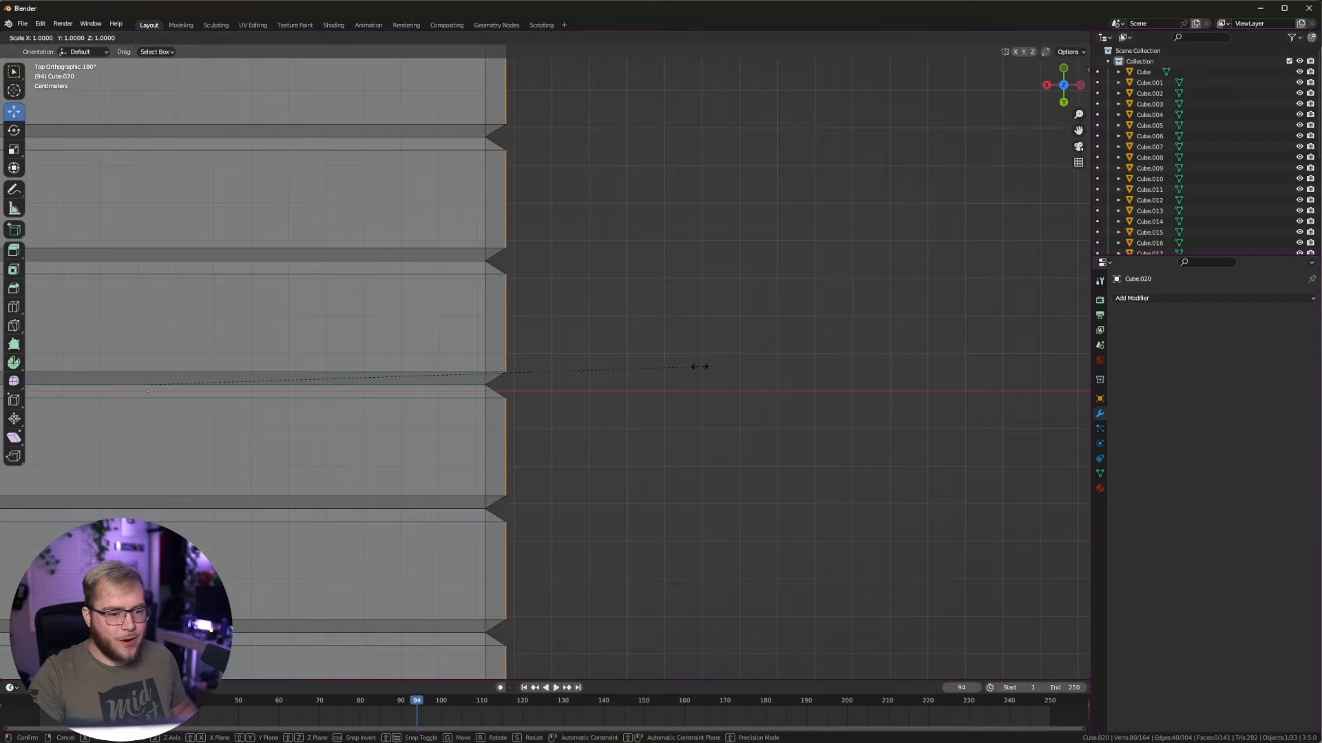
click(639, 356)
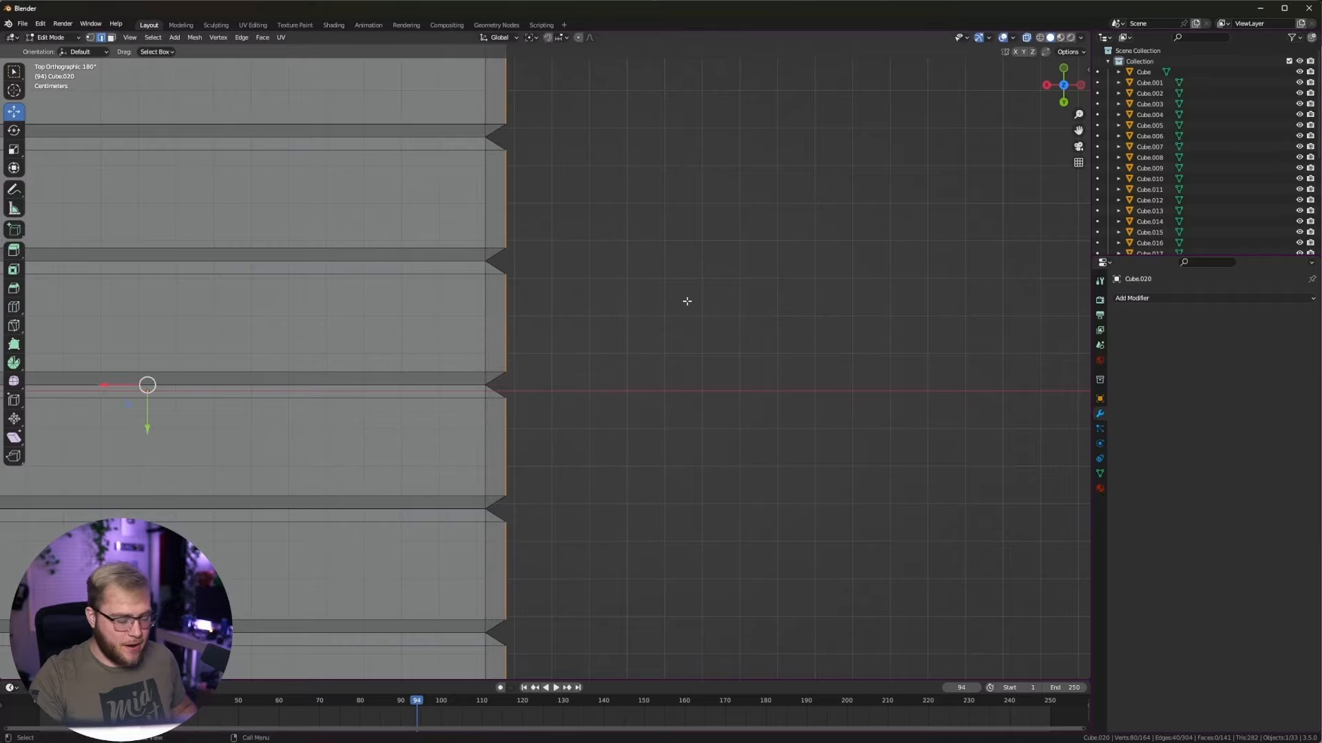
key(s)
key(x)
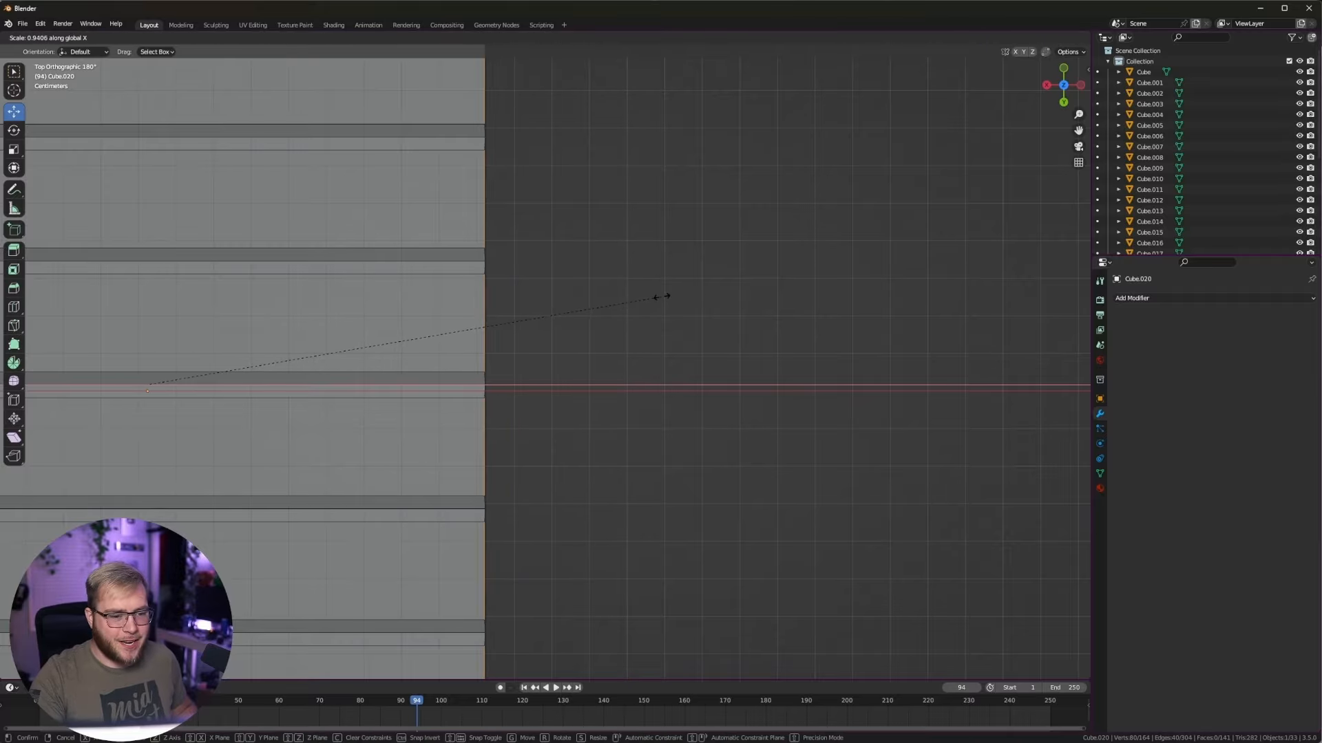
click(659, 300)
key(Tab)
scroll(619, 380, down, 4)
Select the connected edges across the middle joint of the shortened plank deck.
middle_drag(559, 404, 417, 373)
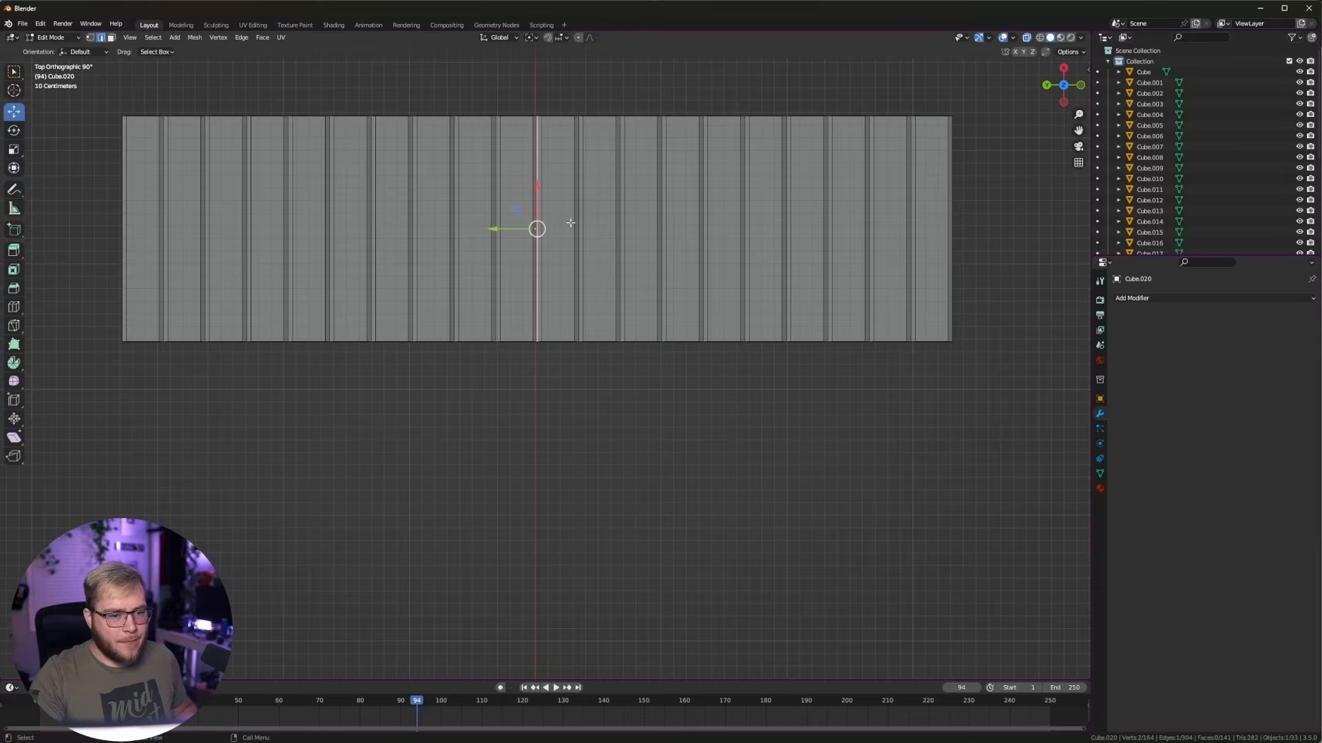
middle_drag(570, 222, 571, 525)
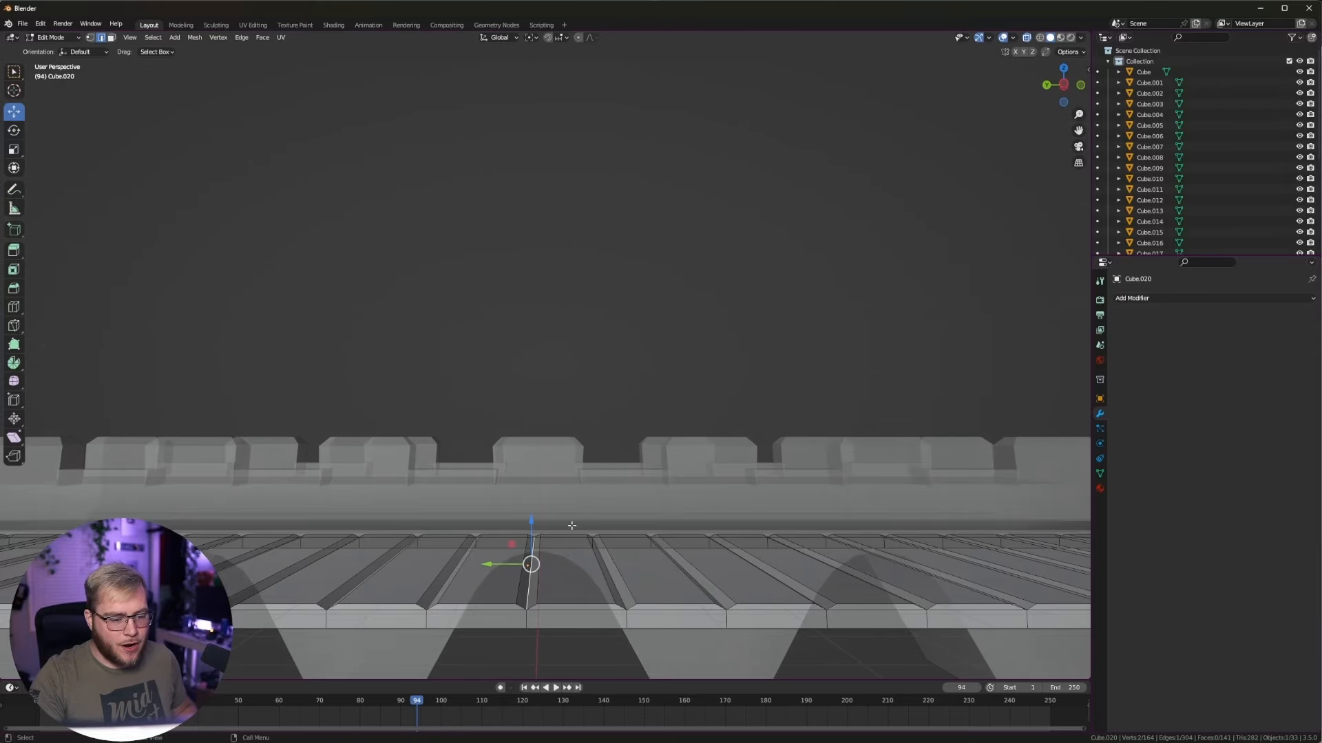
shift+click(527, 621)
middle_drag(527, 621, 619, 530)
shift+click(610, 540)
Raise the deck's middle joint along Z with smooth proportional editing reaching both ends, bending the planks into a gentle arch.
middle_drag(600, 139, 711, 364)
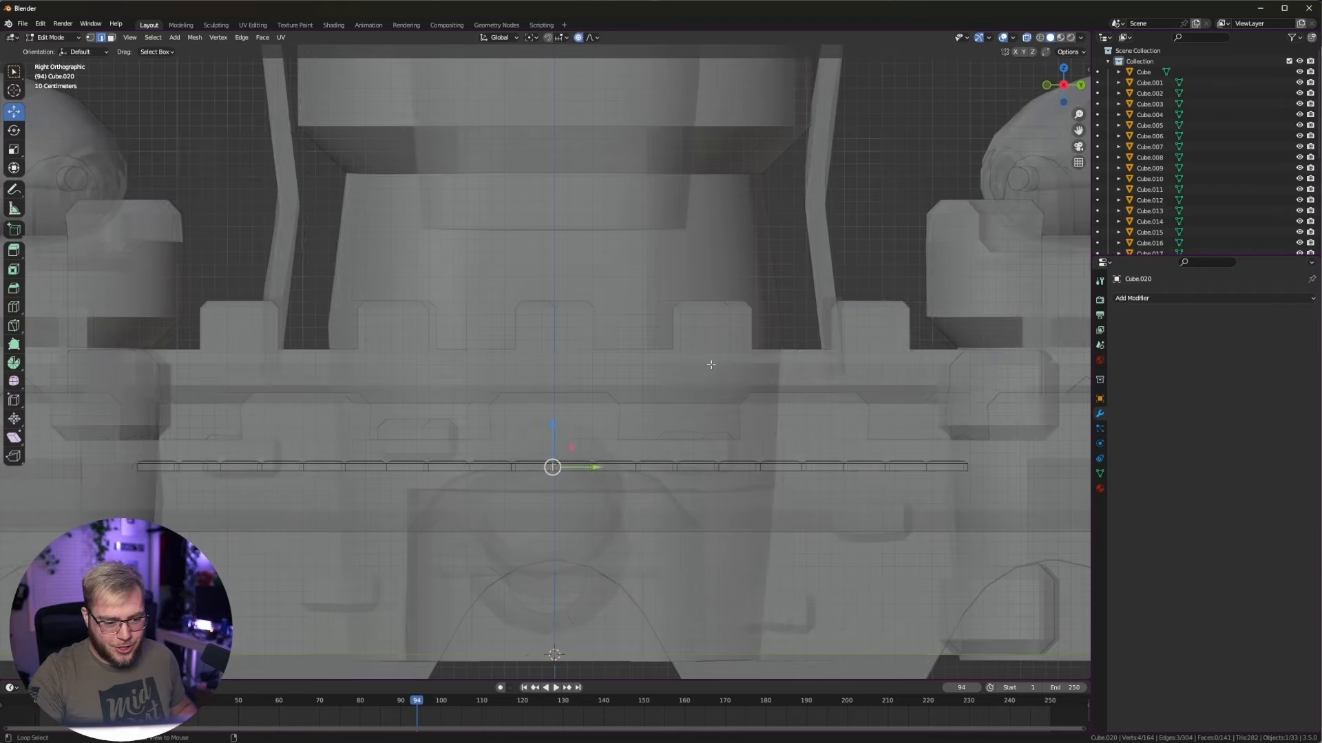
key(g)
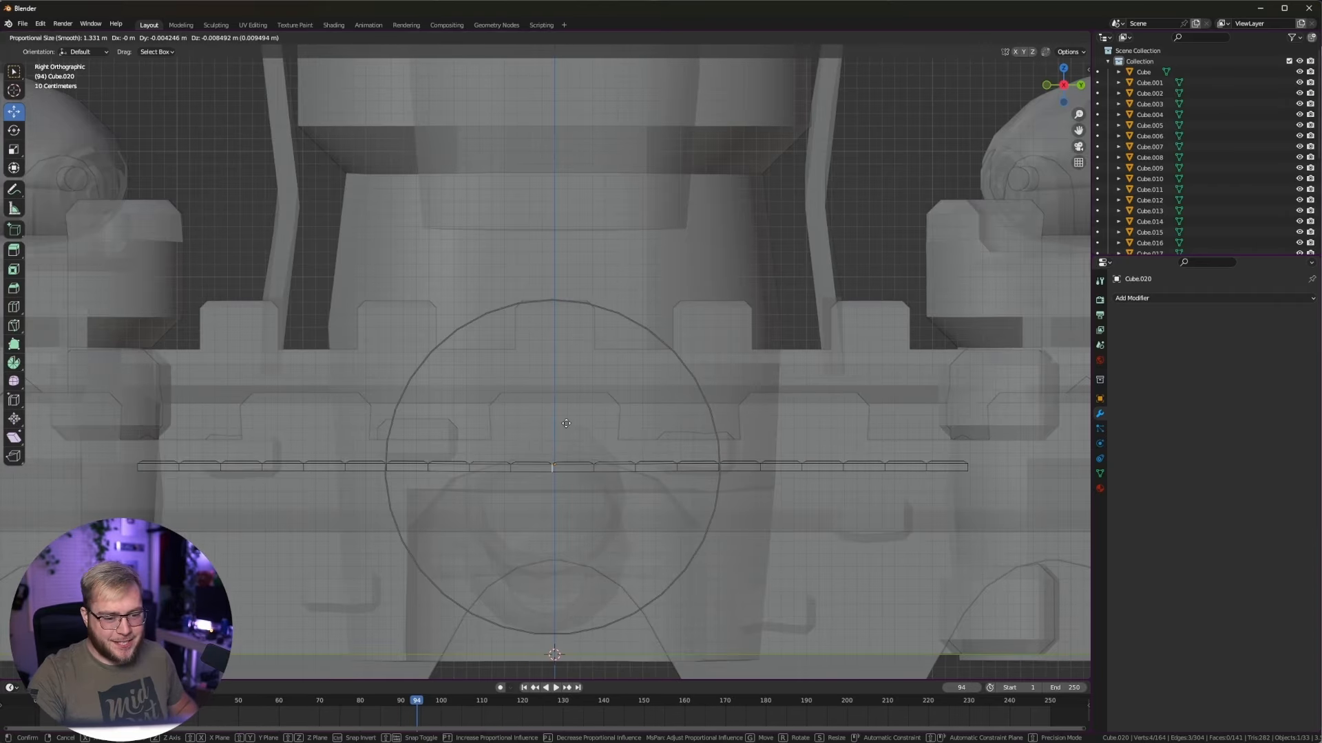
scroll(566, 413, down, 10)
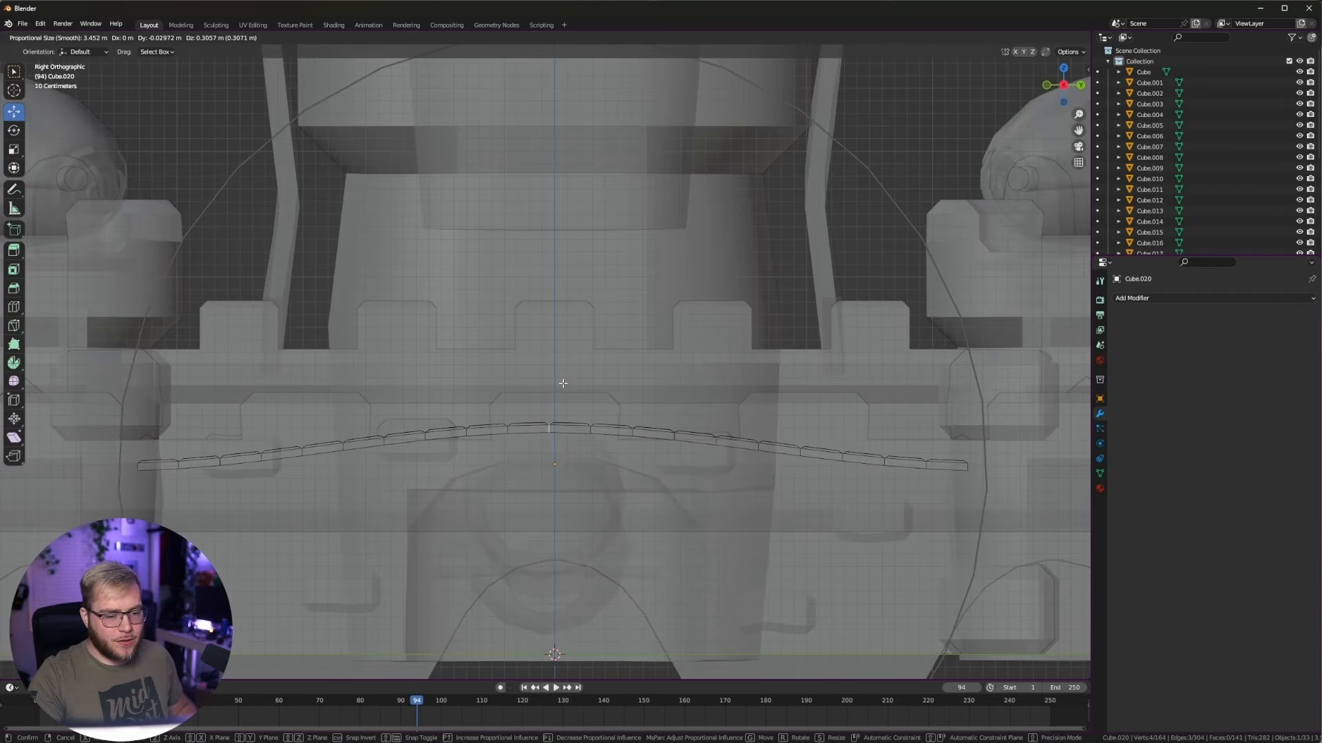
right_click(563, 383)
drag(554, 435, 557, 370)
scroll(551, 389, down, 17)
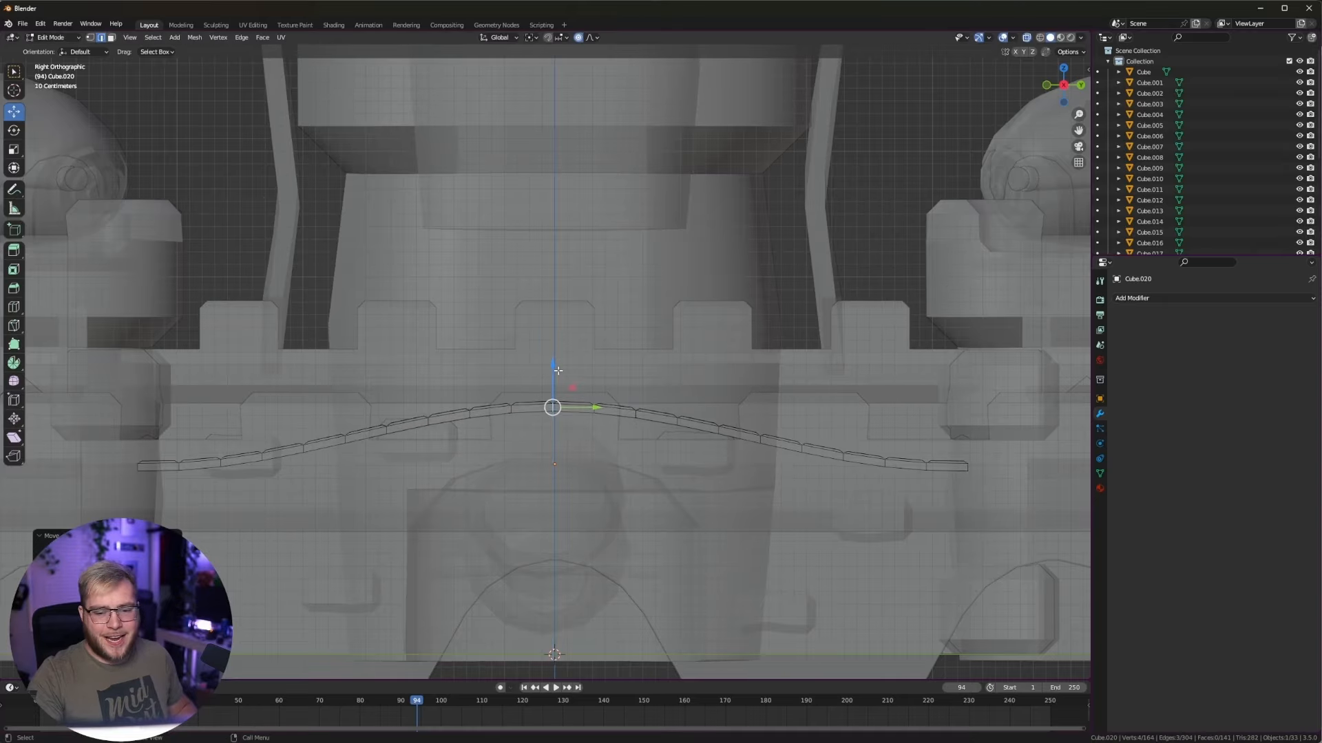
key(Tab)
Move the crenellated stone bridge along X, away from the wooden deck and past the separate tower on the castle's opposite side.
middle_drag(774, 351, 604, 462)
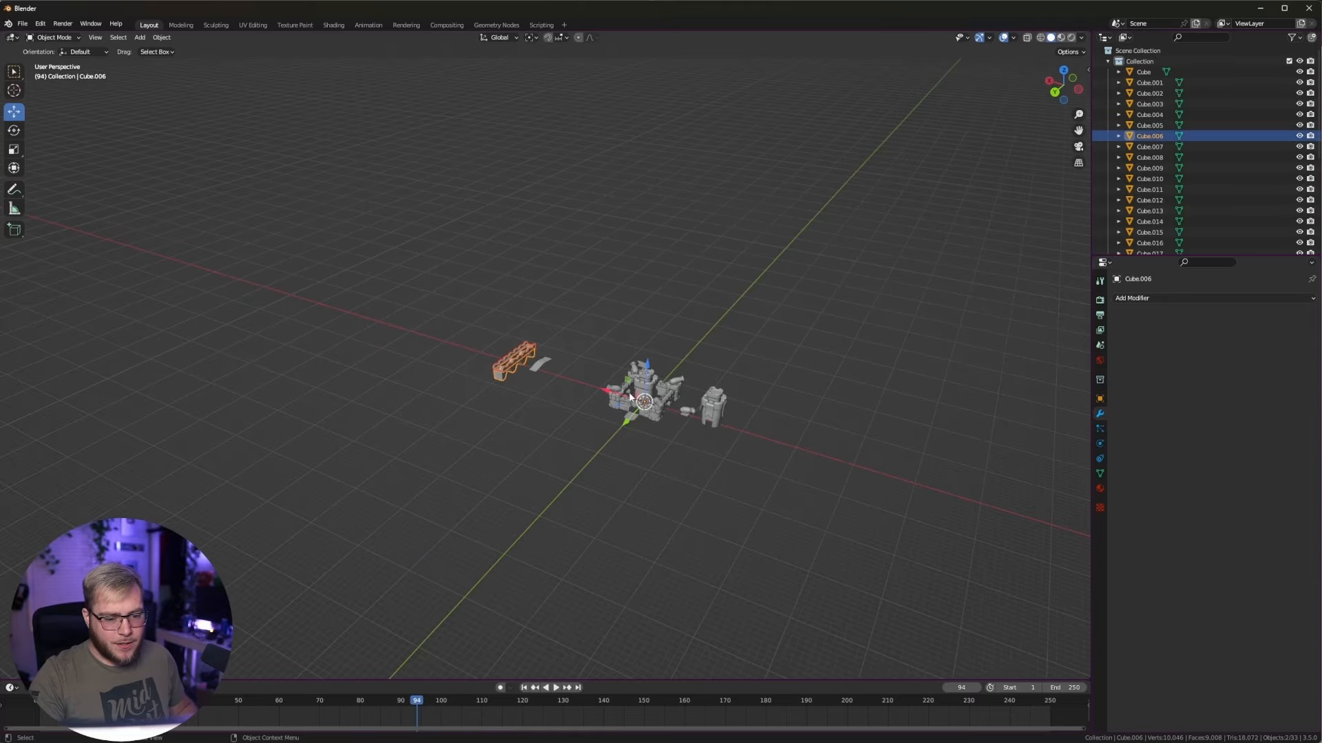
drag(629, 396, 805, 432)
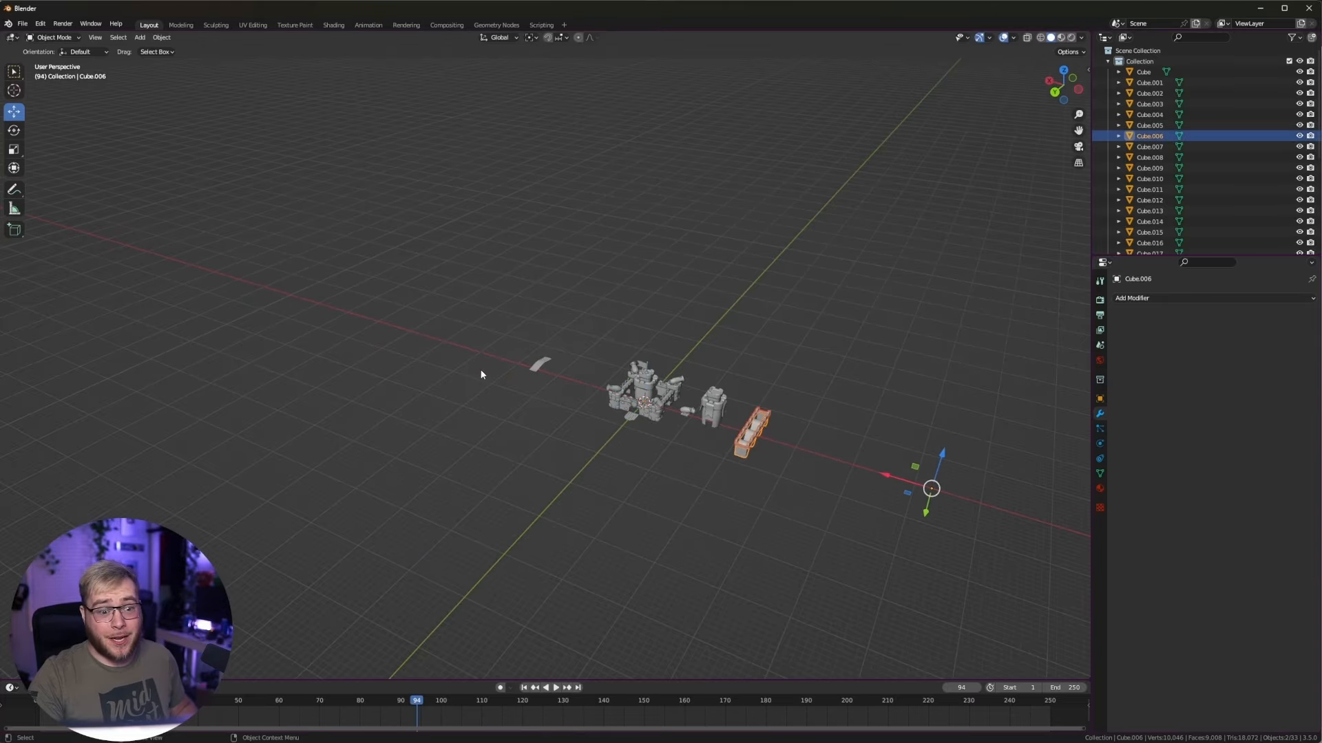
Fill the open underside of the arched wooden deck with a single face.
scroll(539, 392, up, 4)
scroll(565, 412, down, 2)
scroll(564, 416, up, 5)
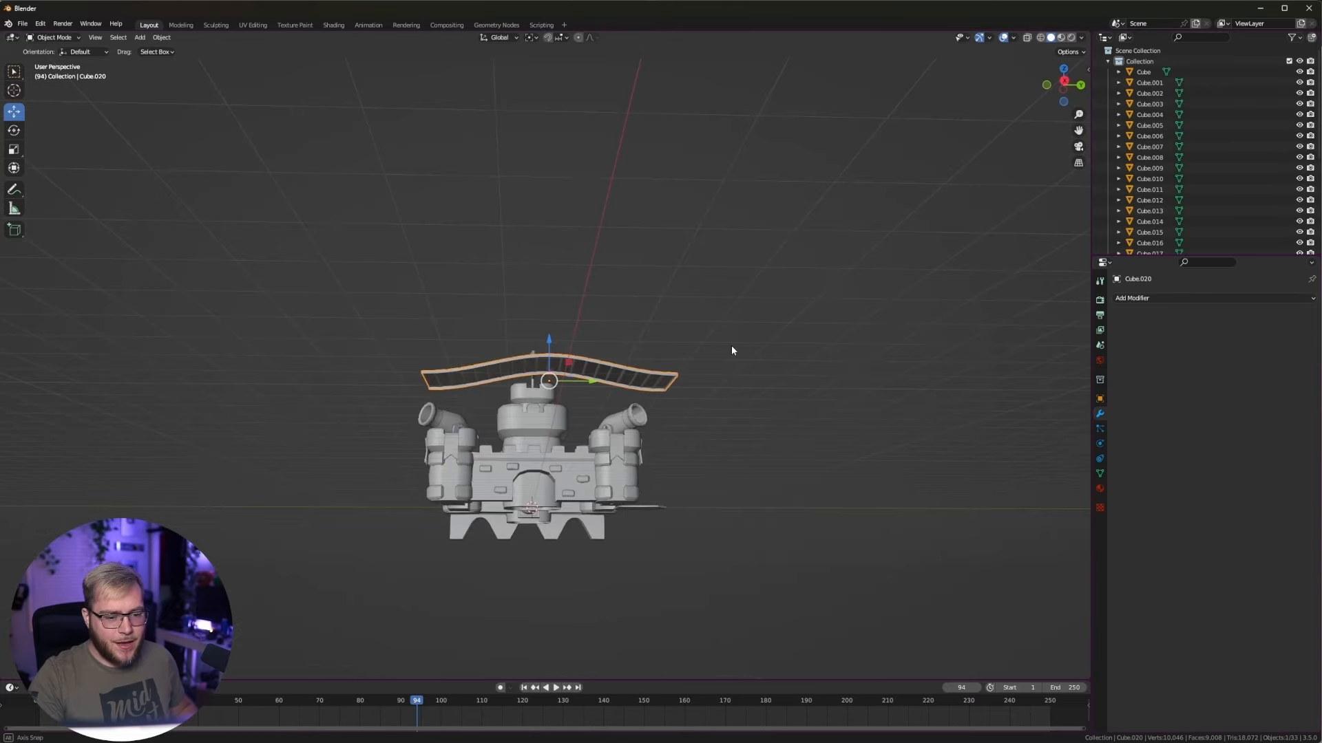
middle_drag(731, 345, 581, 332)
scroll(723, 298, up, 3)
key(Tab)
key(Tab)
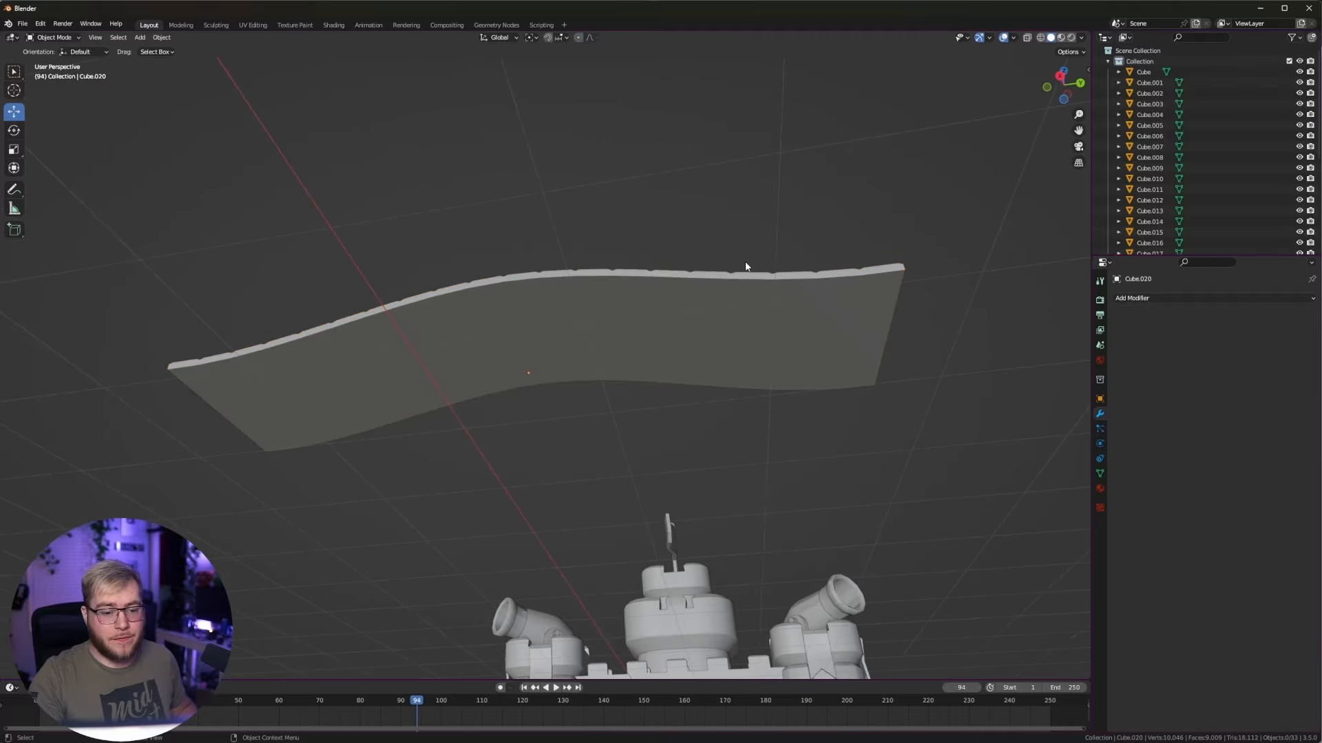
Model a tapered wooden support post from a cube and copy it into three pairs along both sides of the arched deck.
mouse_move(745, 264)
middle_down()
mouse_move(767, 228)
mouse_move(747, 241)
middle_up()
middle_drag(726, 331, 703, 379)
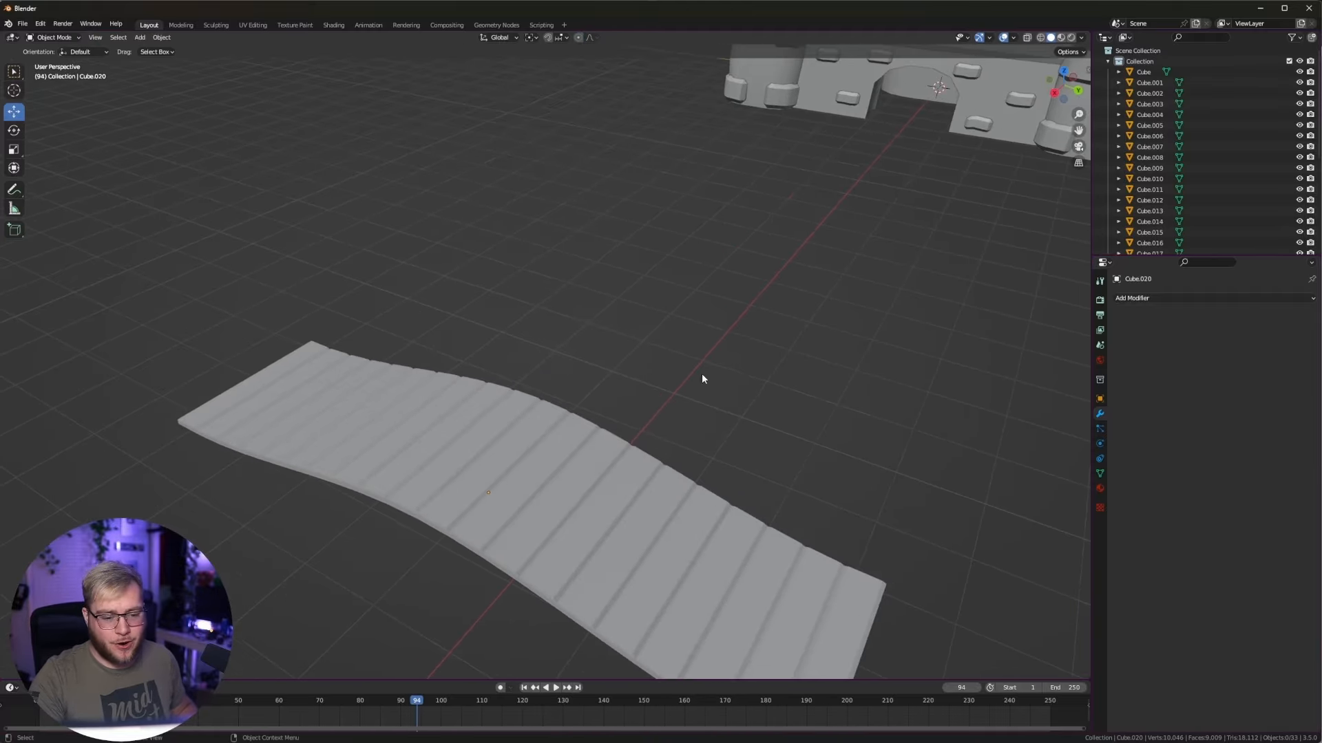
middle_drag(589, 432, 689, 498)
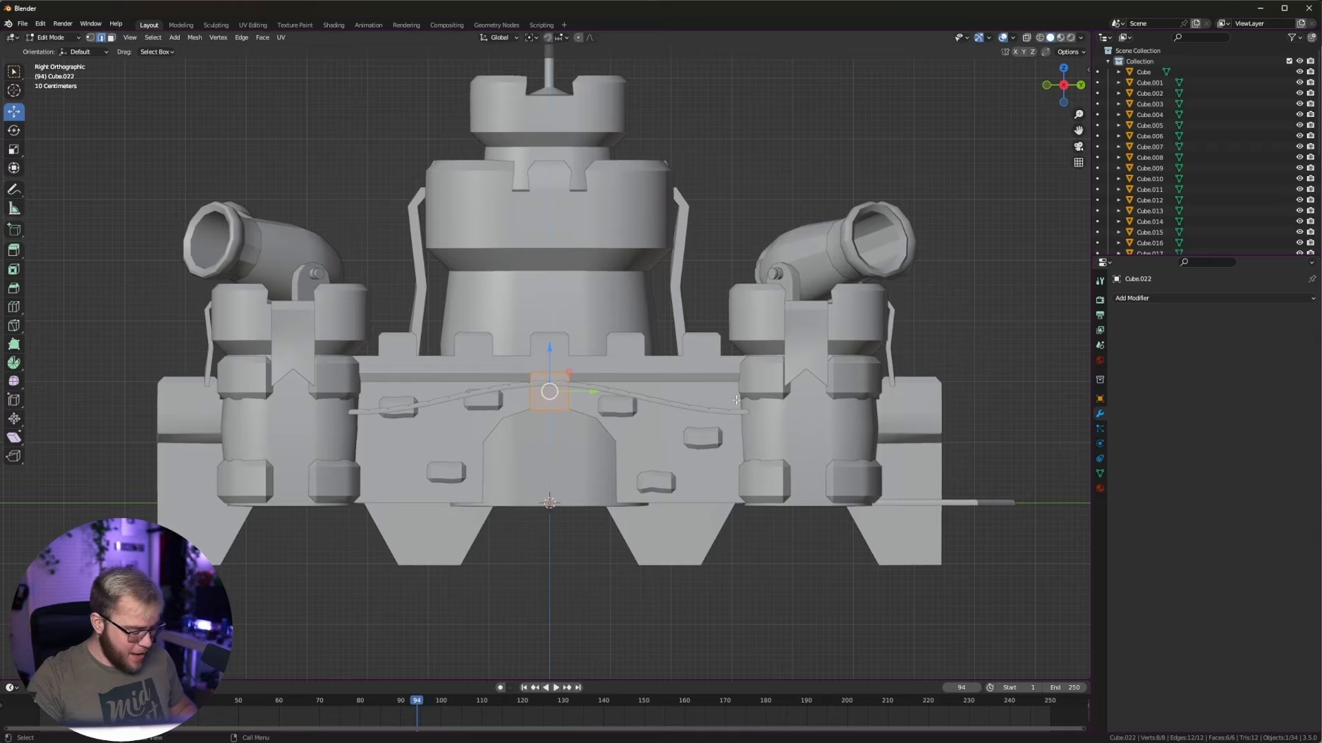
middle_drag(692, 391, 670, 443)
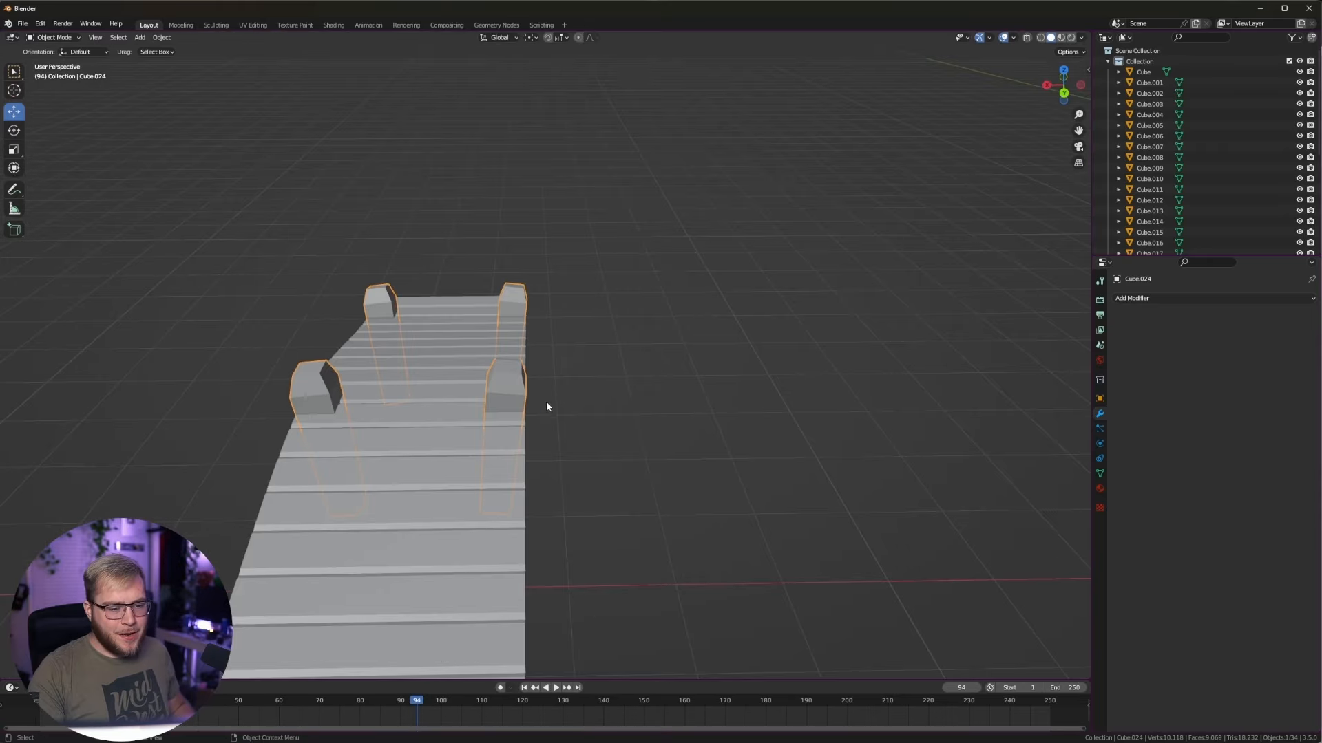
middle_drag(545, 404, 547, 473)
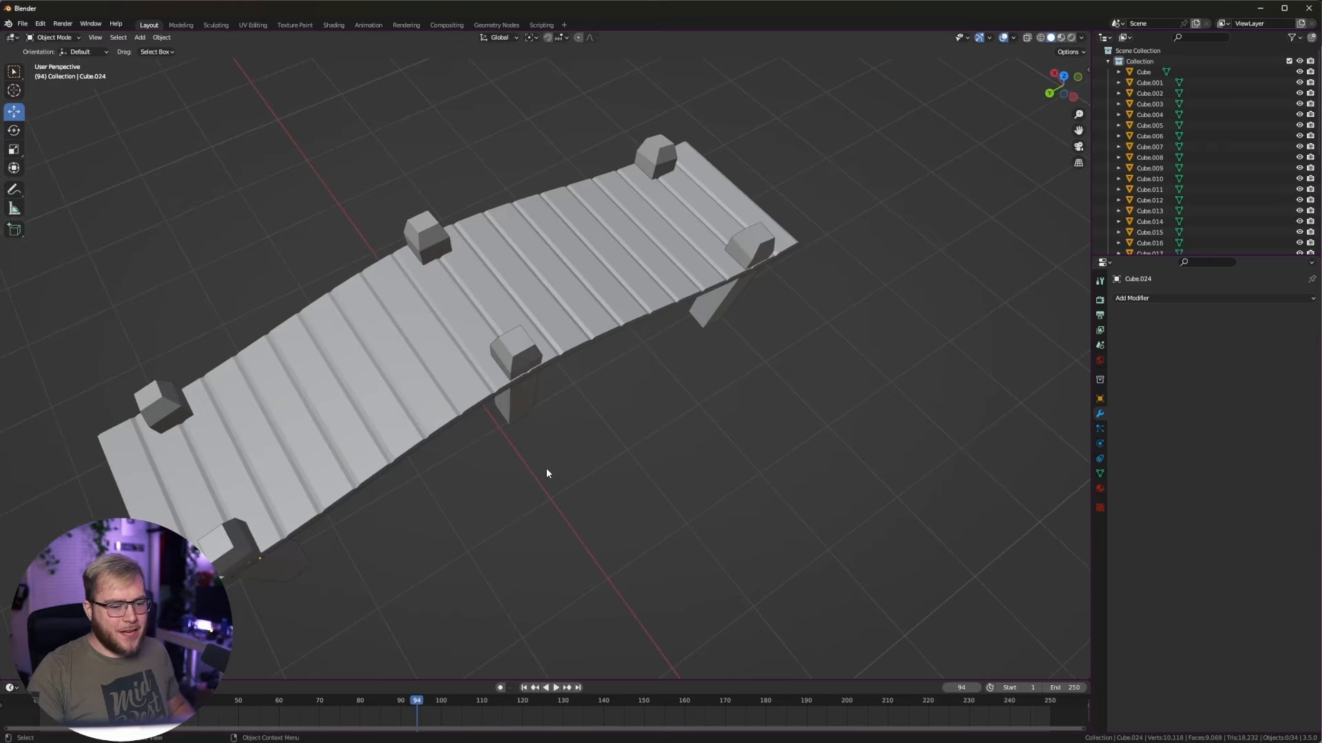
middle_drag(545, 409, 611, 398)
Move the three posts on each long side outward so they stand against the deck's outer edges.
scroll(511, 378, down, 3)
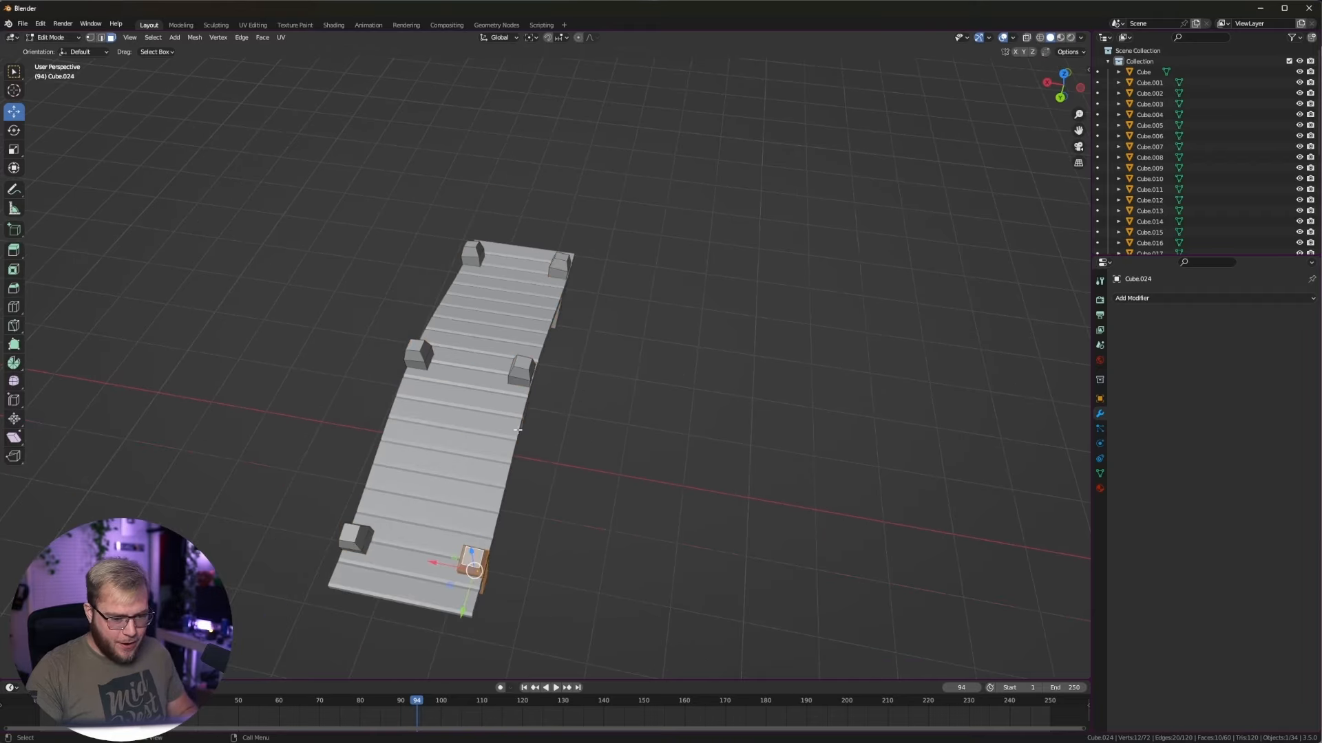
scroll(606, 385, up, 2)
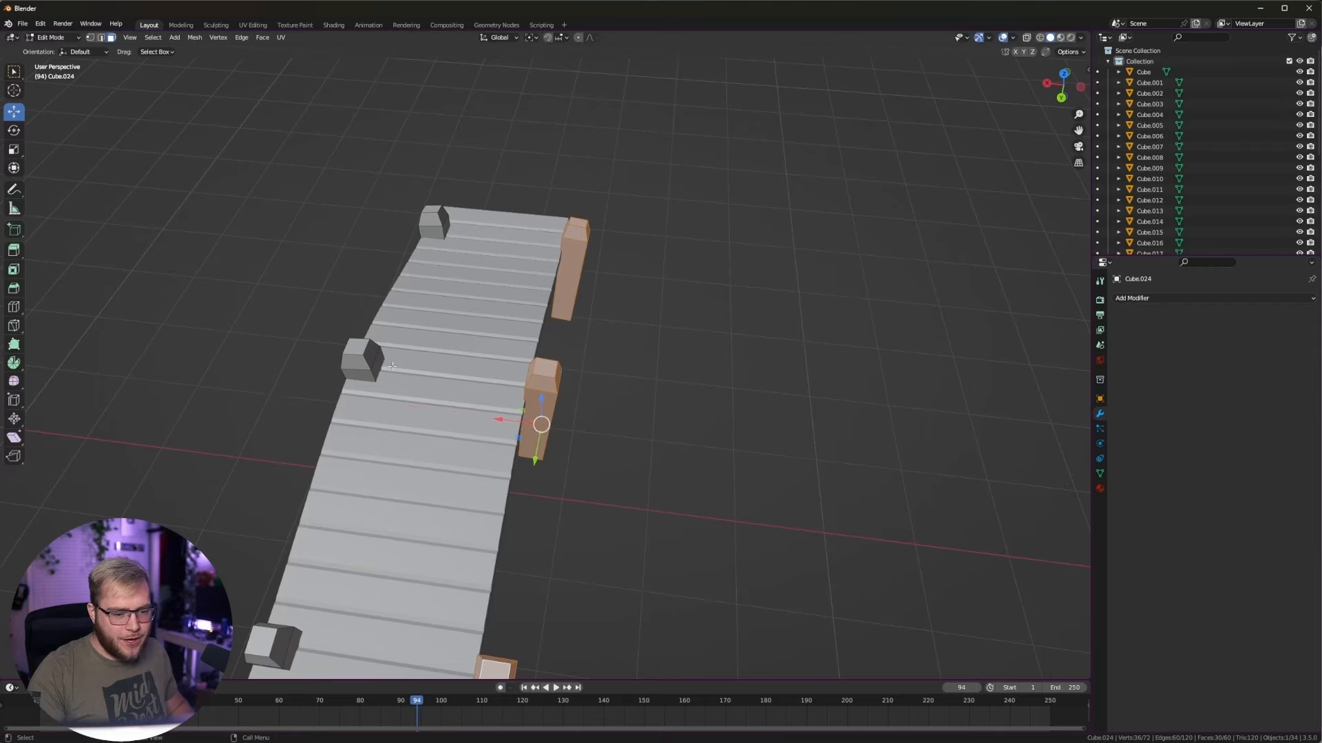
key(Tab)
middle_drag(393, 365, 582, 376)
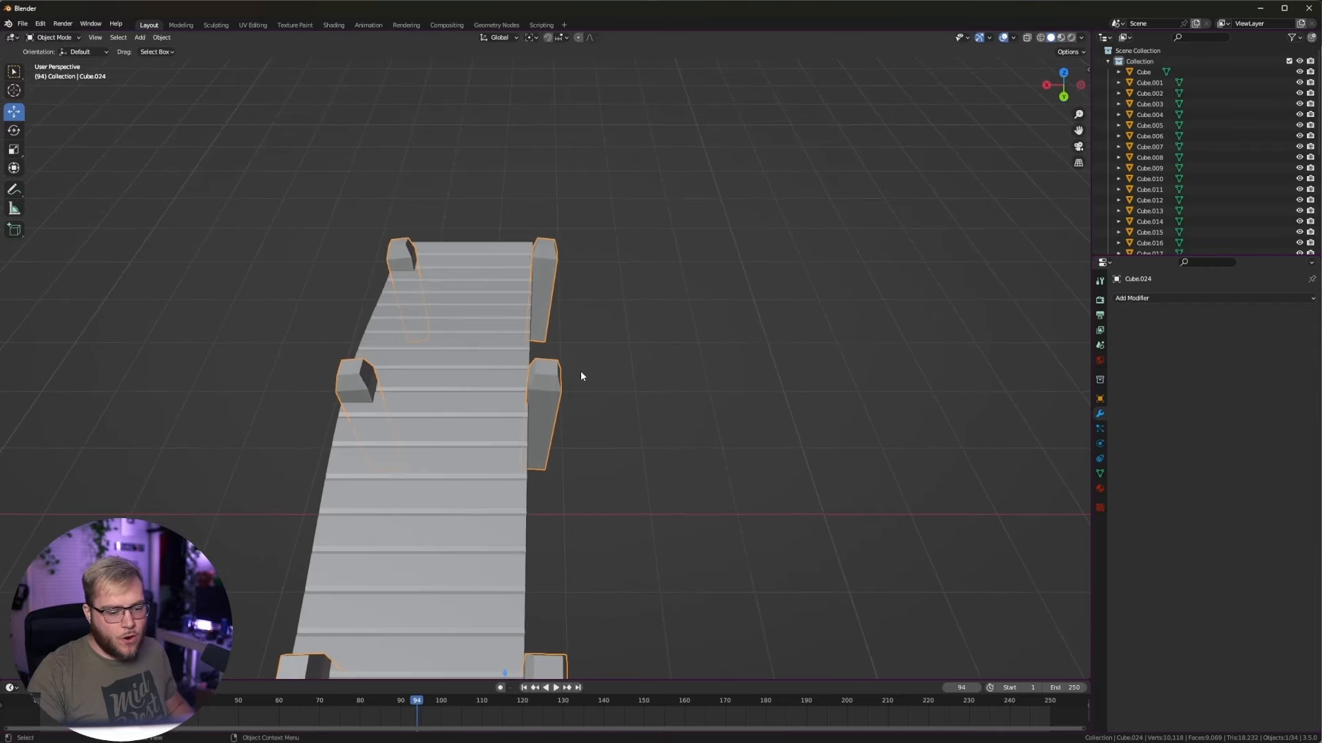
key(Tab)
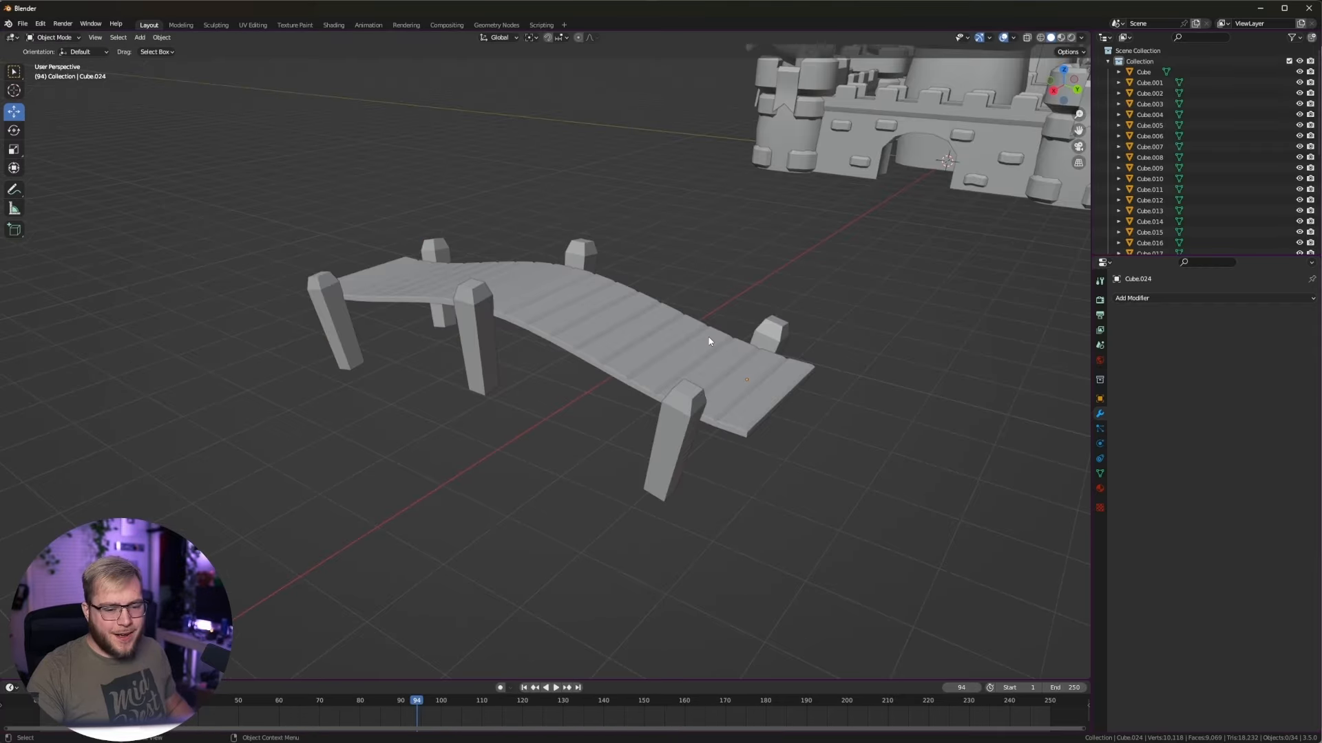
Switch to Roblox Studio, bring the wooden bridge's deck and post meshes into the Capture The Flag map, and group them as one model.
middle_drag(708, 339, 617, 353)
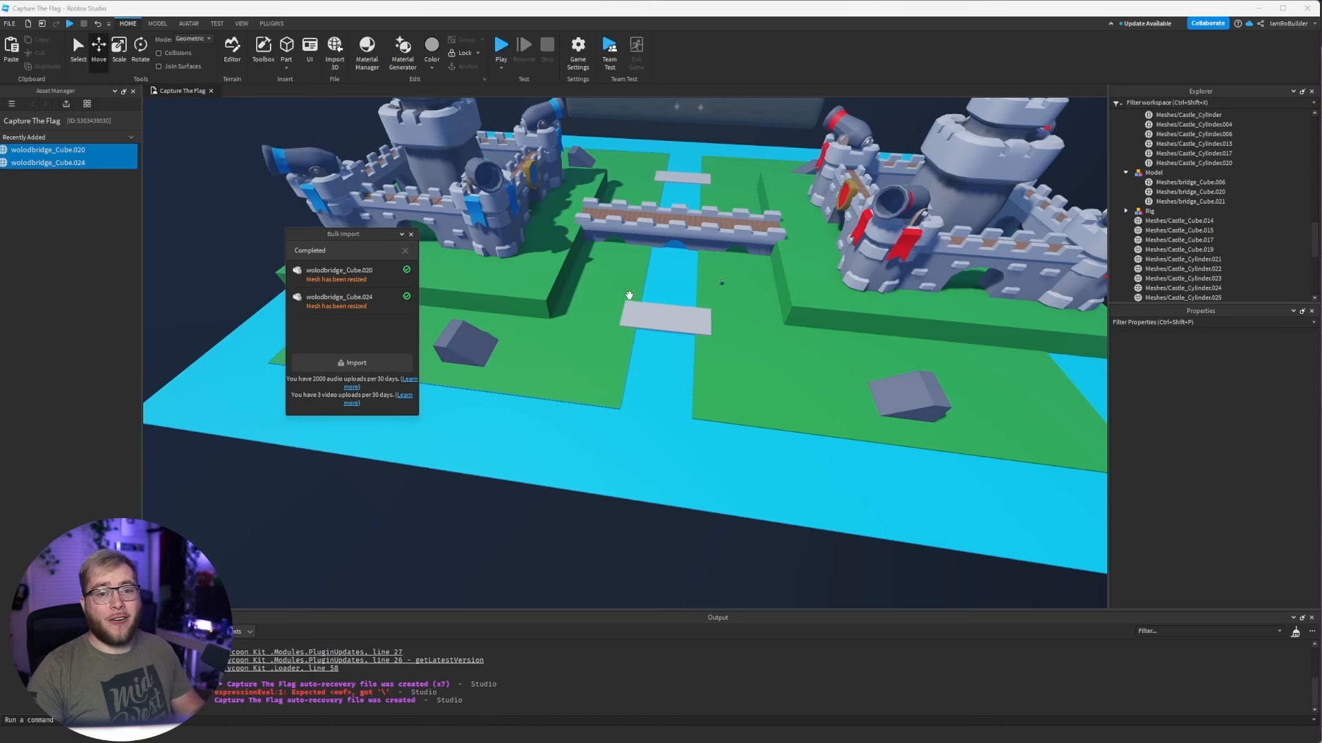
click(405, 250)
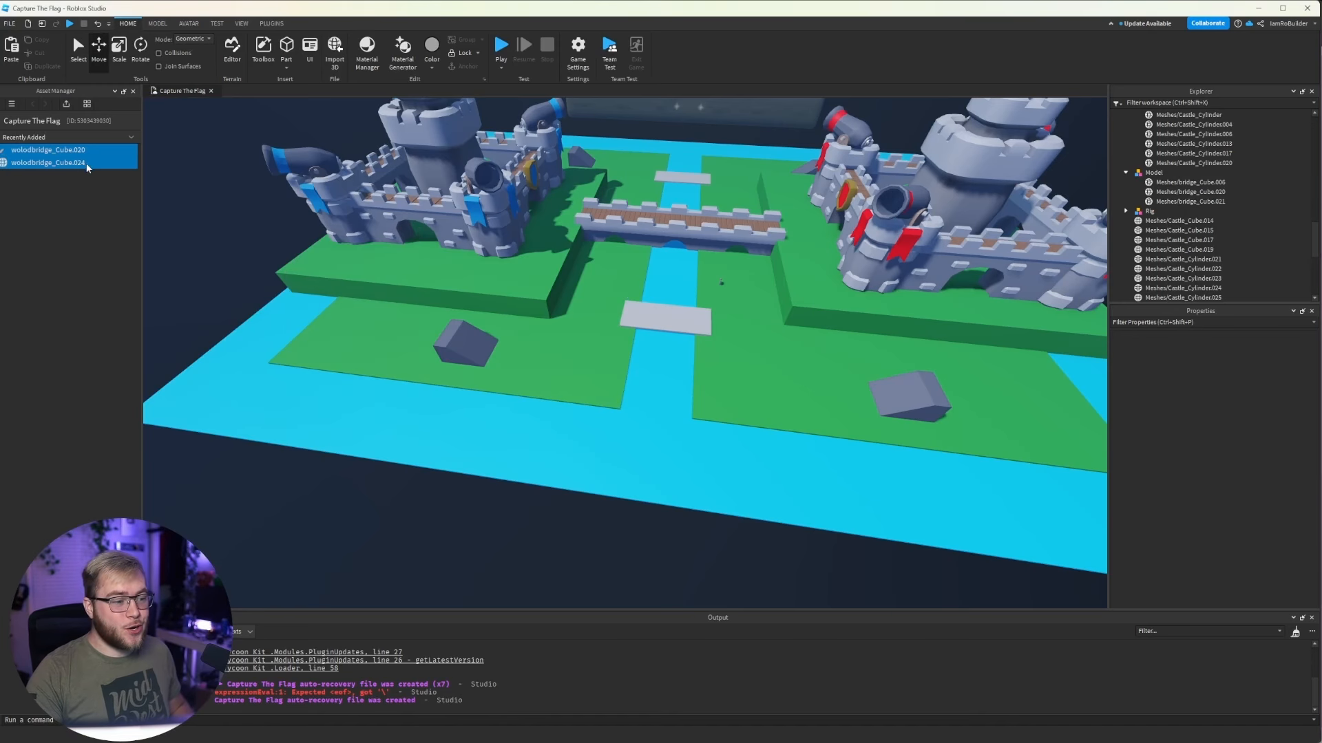
right_click(92, 164)
click(105, 177)
scroll(603, 270, down, 3)
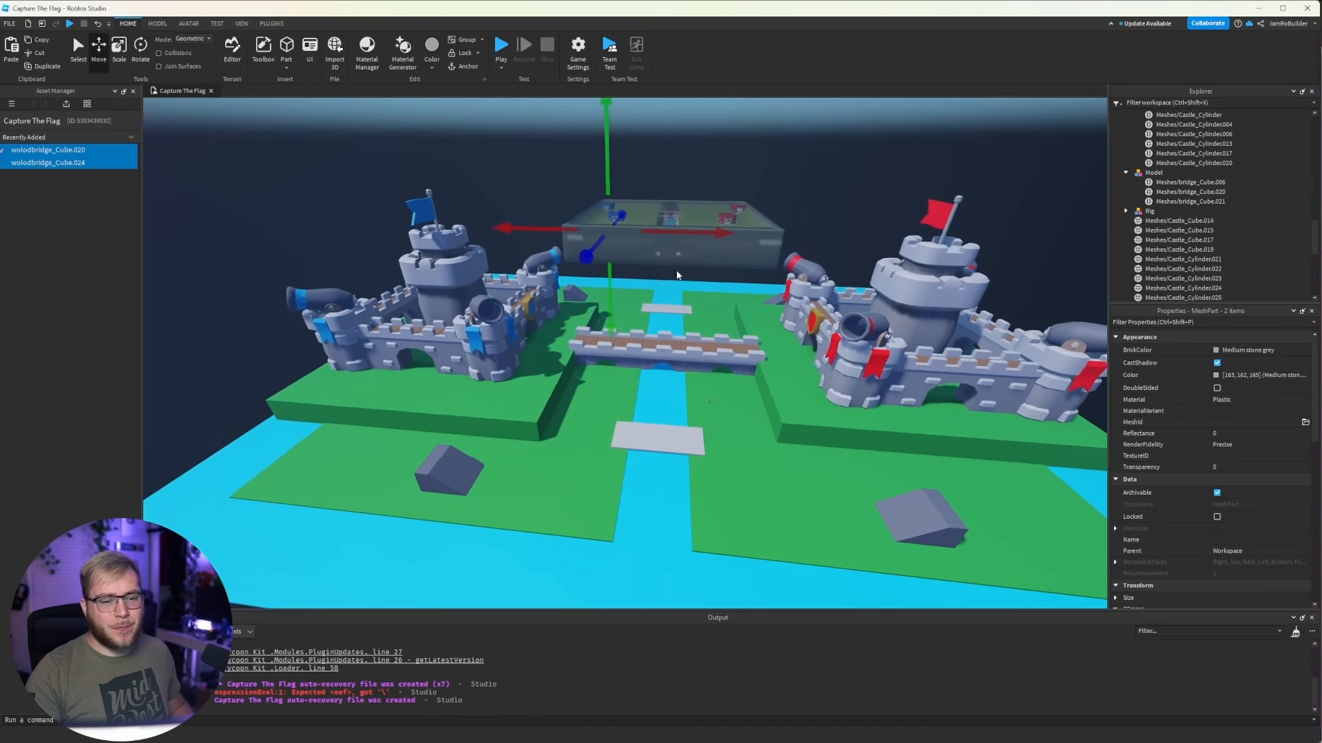
scroll(560, 351, down, 2)
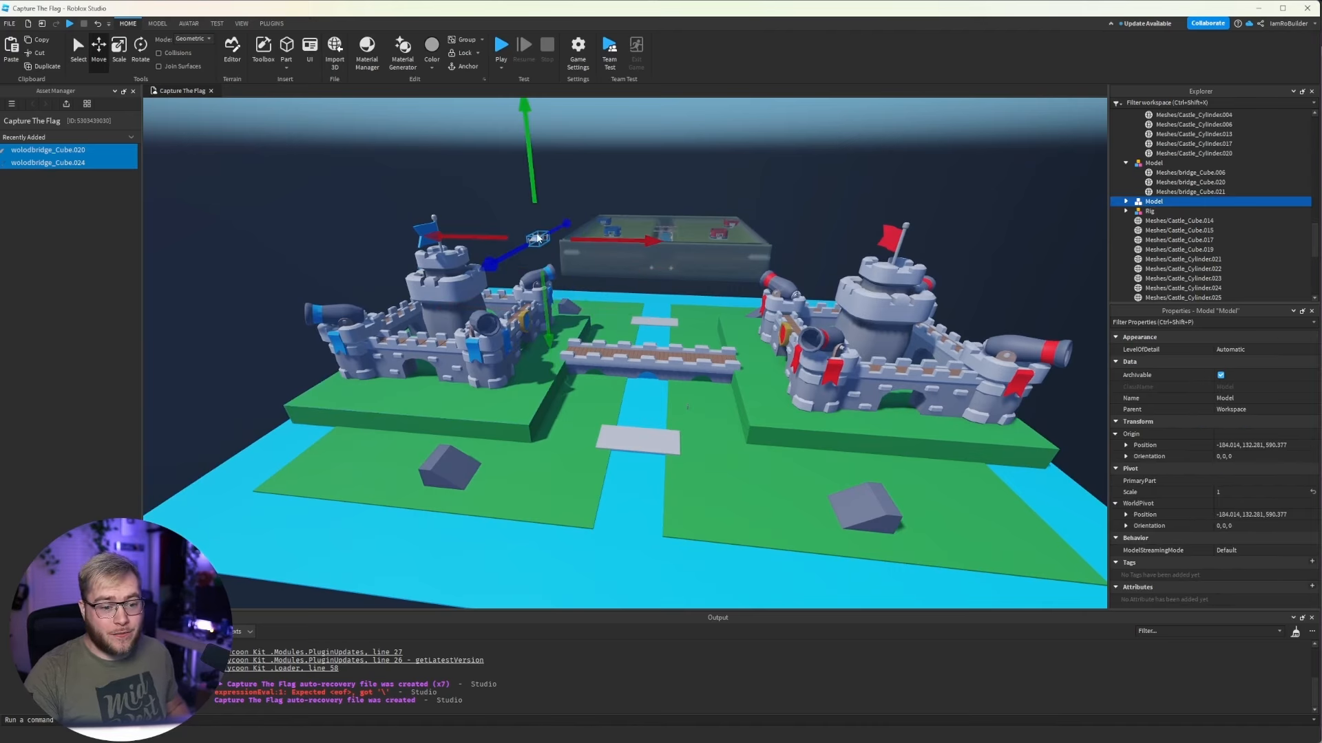
Rotate the wooden bridge model 90° and place it across the river over the nearer grey blockout slab.
drag(536, 238, 606, 450)
scroll(665, 490, up, 5)
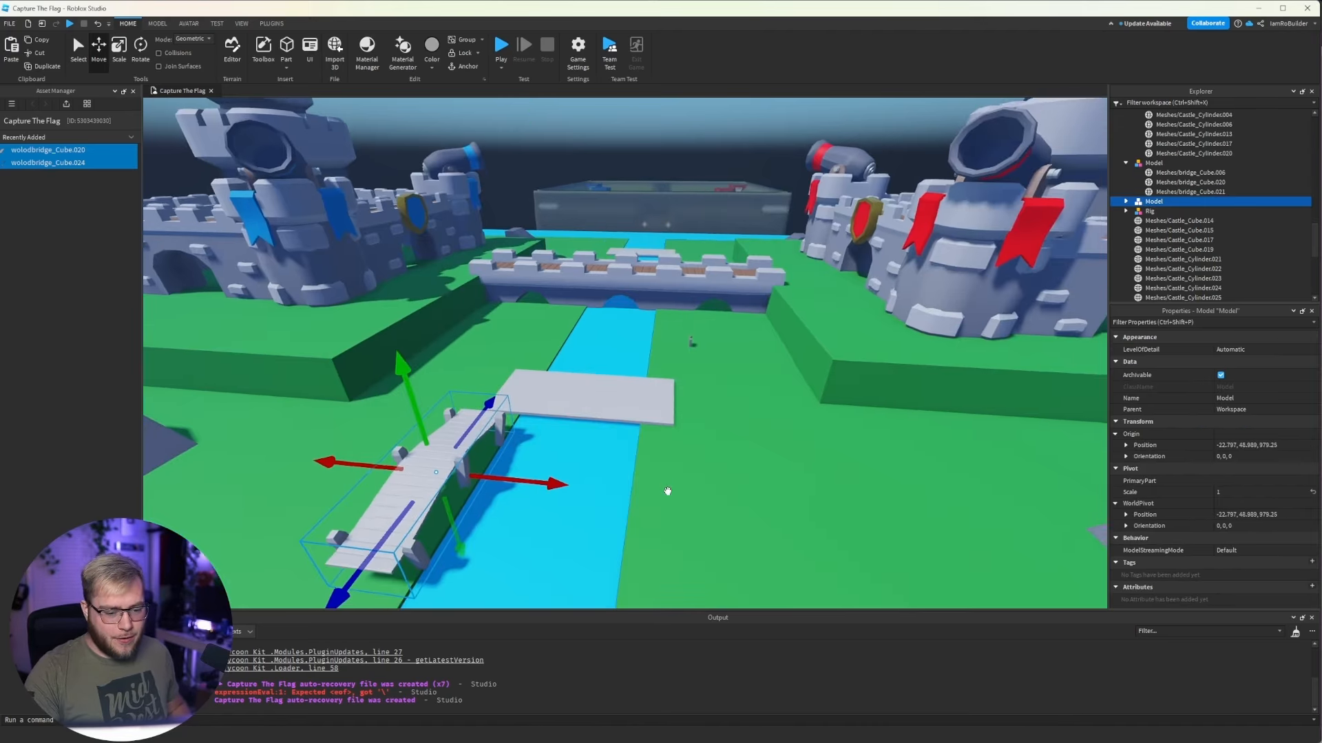
key(ctrl+r)
drag(465, 428, 523, 355)
drag(571, 385, 651, 394)
scroll(640, 399, up, 6)
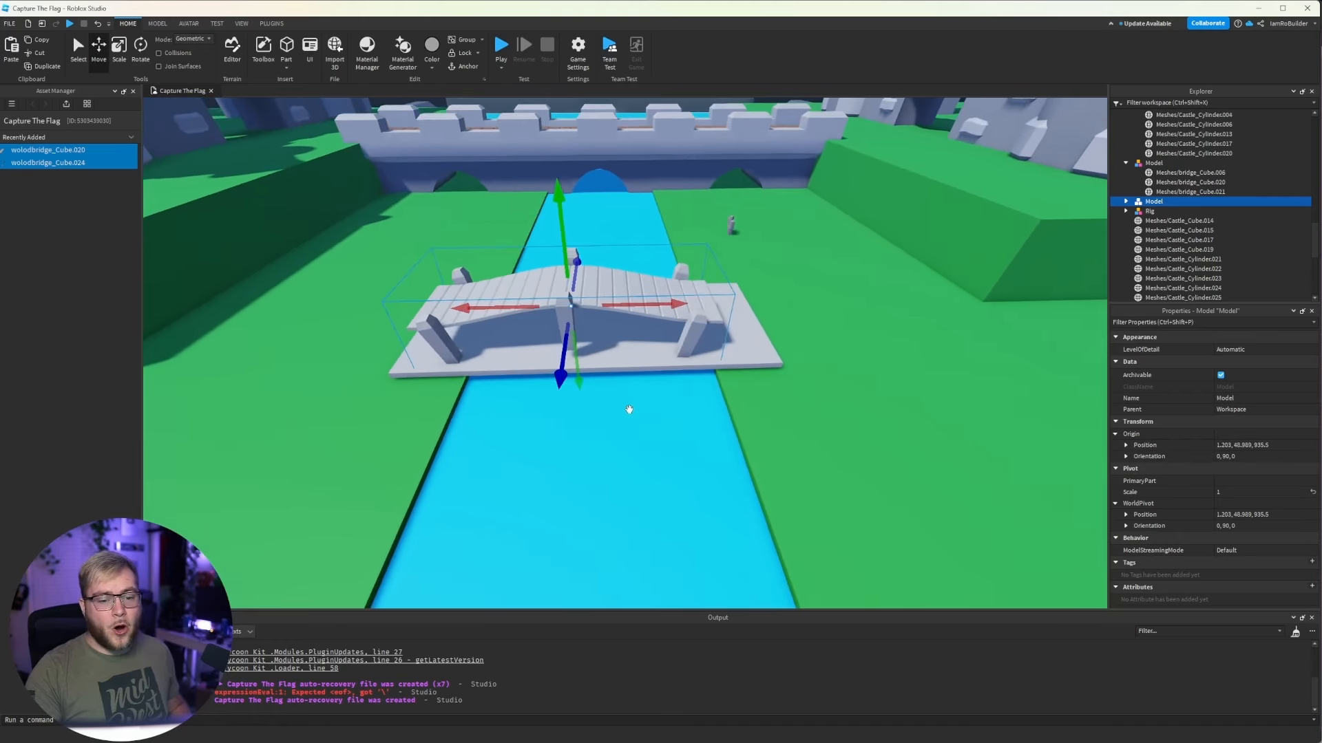
Delete the blockout slab beneath the wooden bridge and seat the bridge on the riverbanks at X 4.953, Y 41.239.
scroll(628, 409, down, 3)
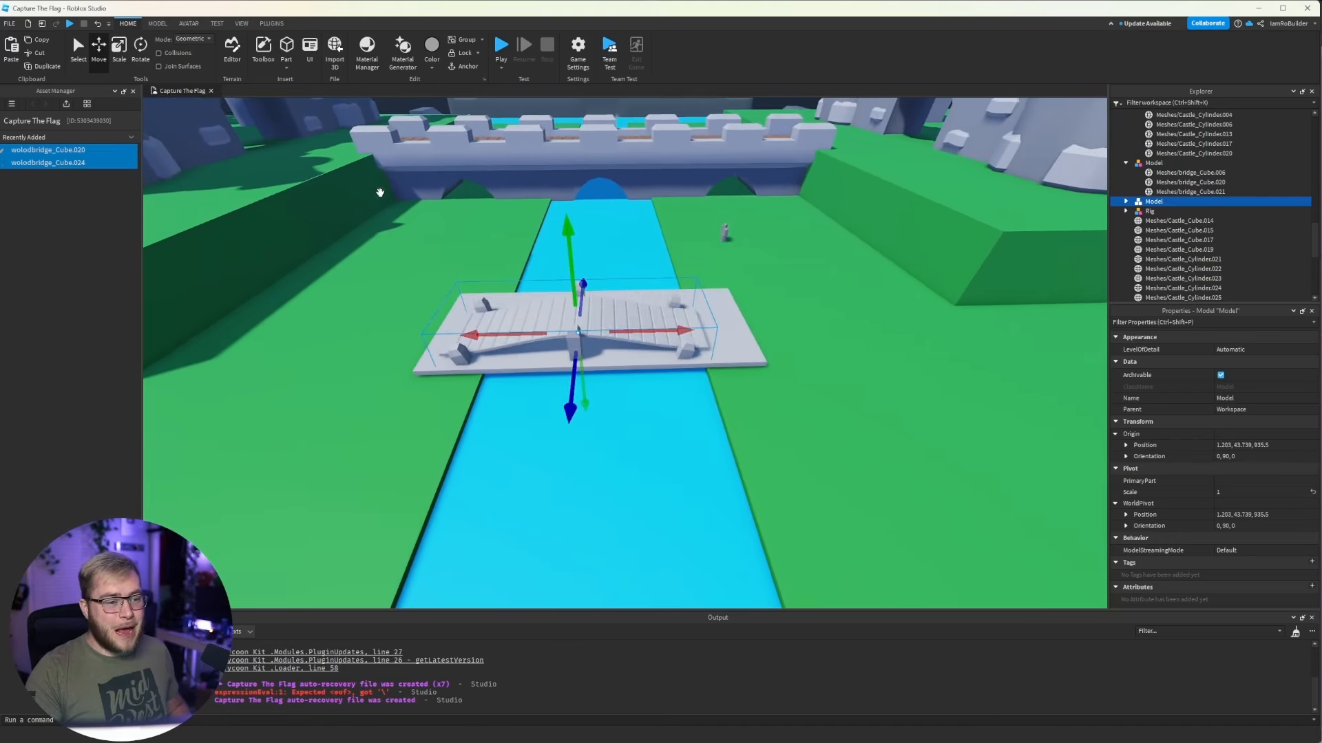
key(Delete)
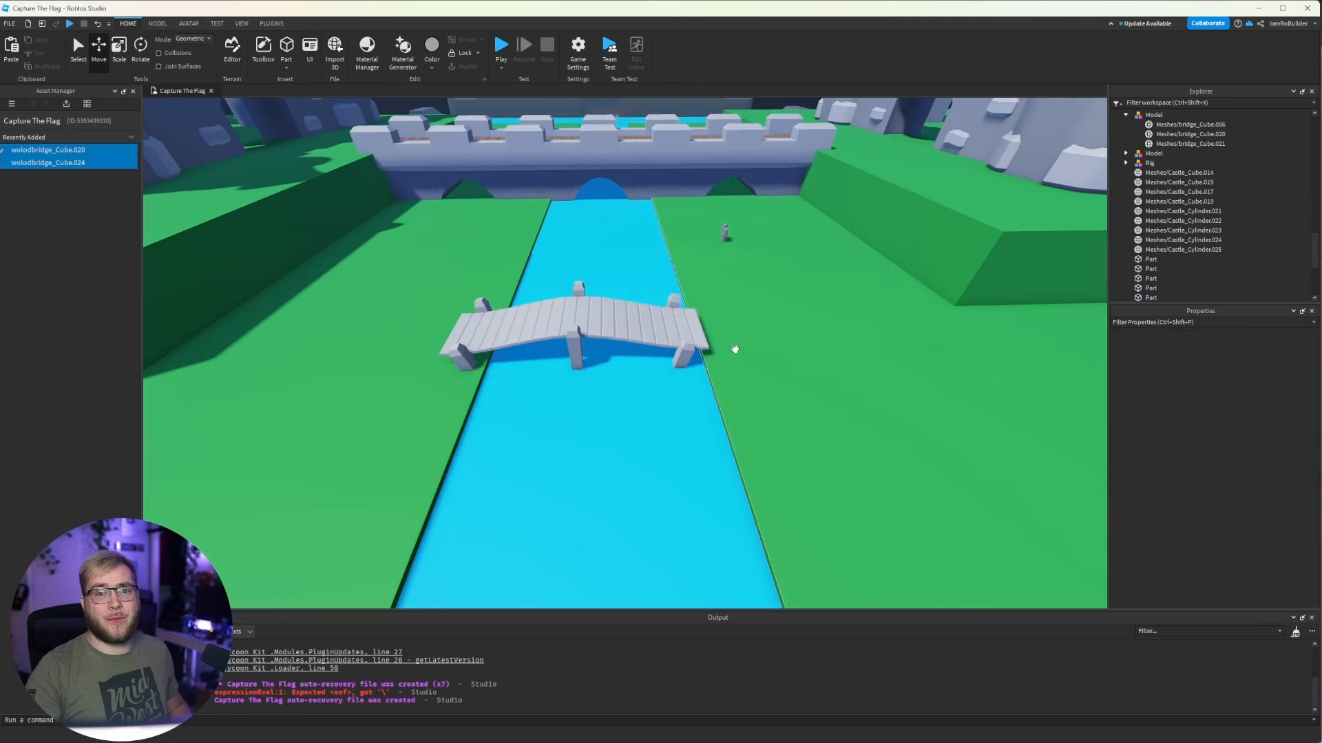
scroll(649, 321, up, 3)
click(643, 322)
drag(643, 323, 649, 323)
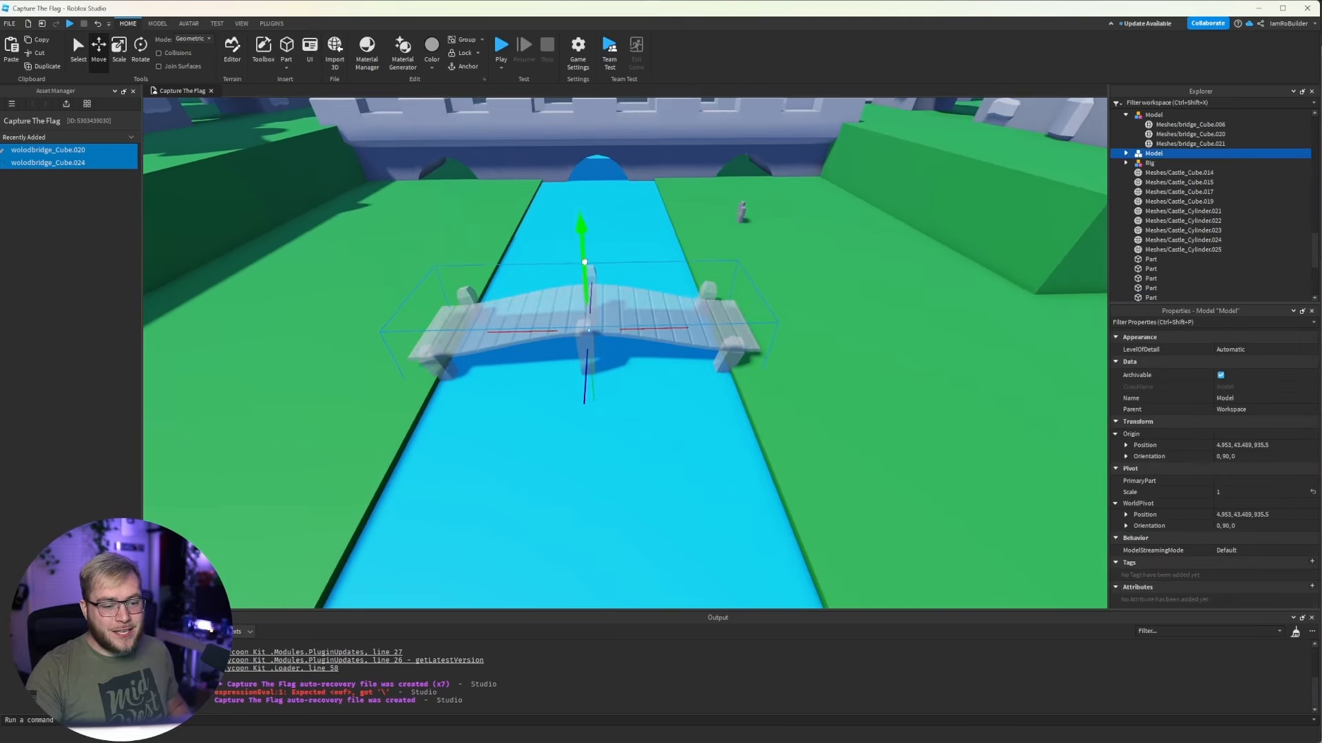
scroll(637, 313, down, 1)
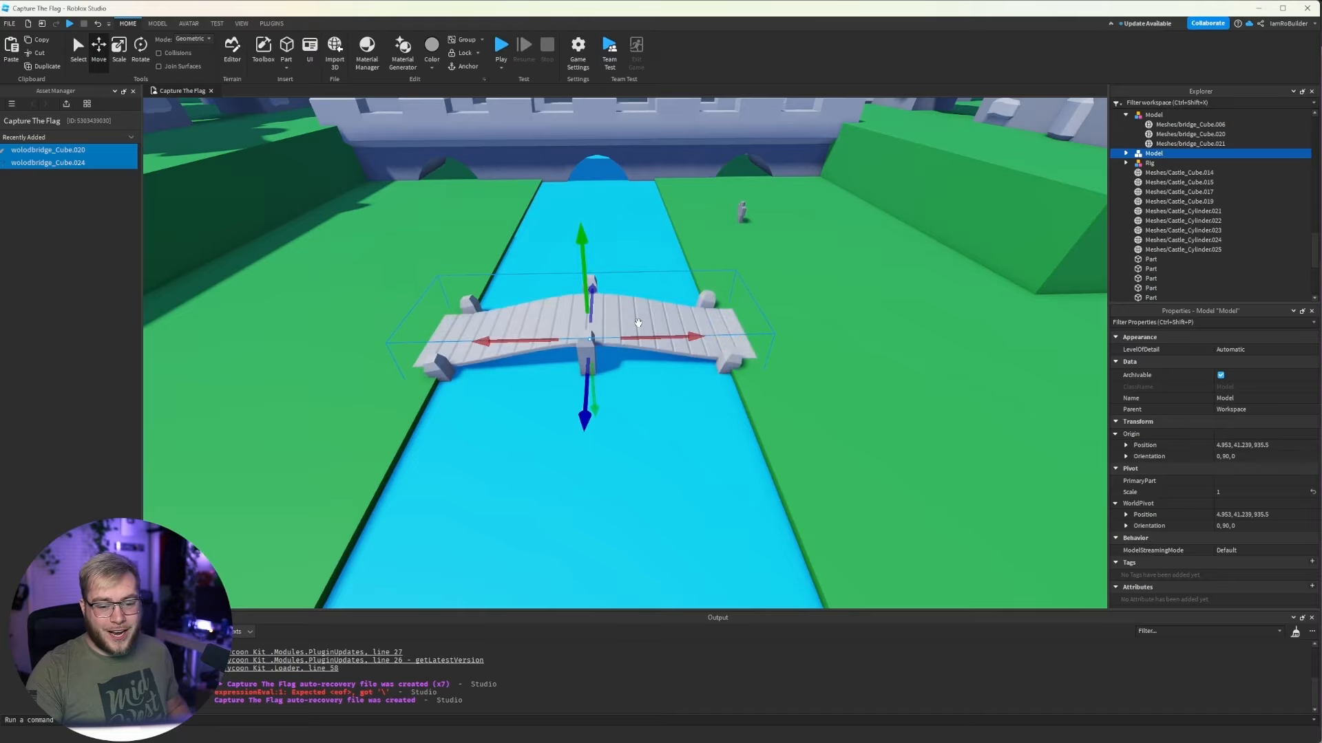
Shift the wooden bridge along the river to Z 940.75.
right_drag(640, 316, 714, 341)
scroll(692, 337, down, 5)
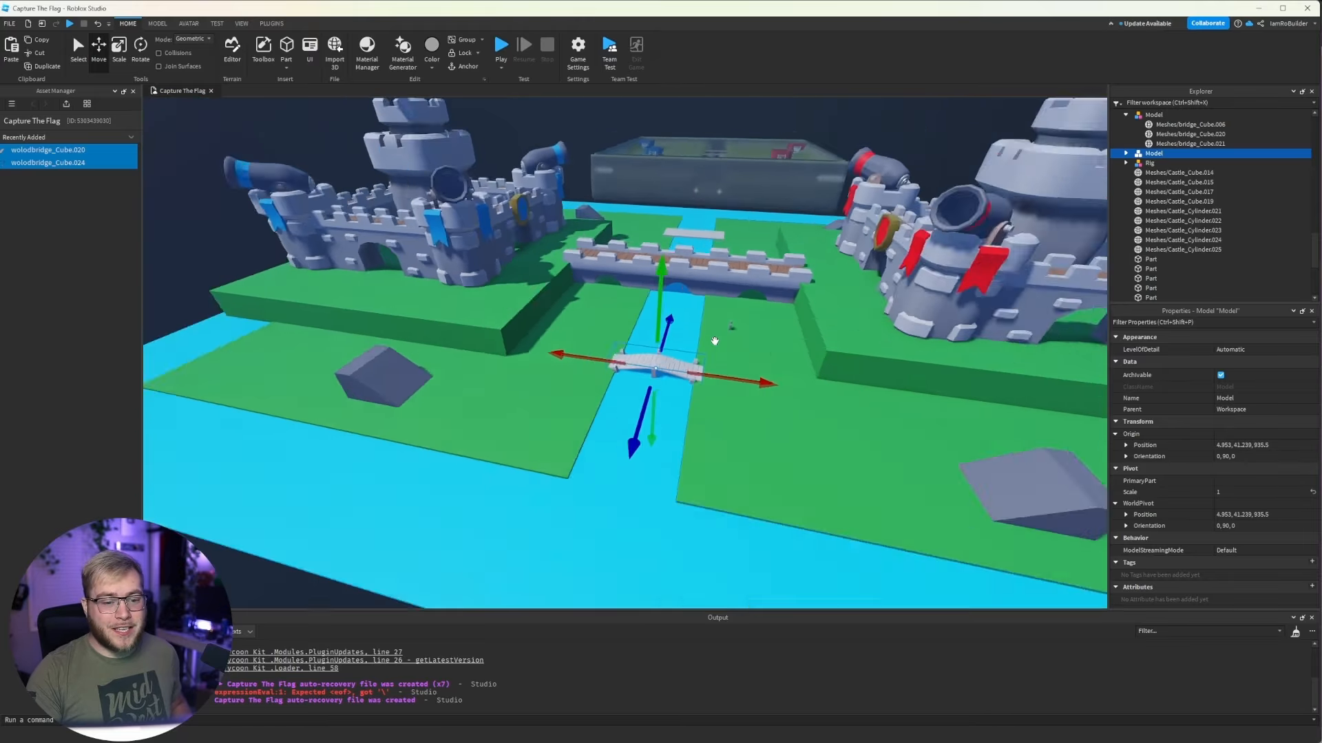
scroll(714, 341, down, 3)
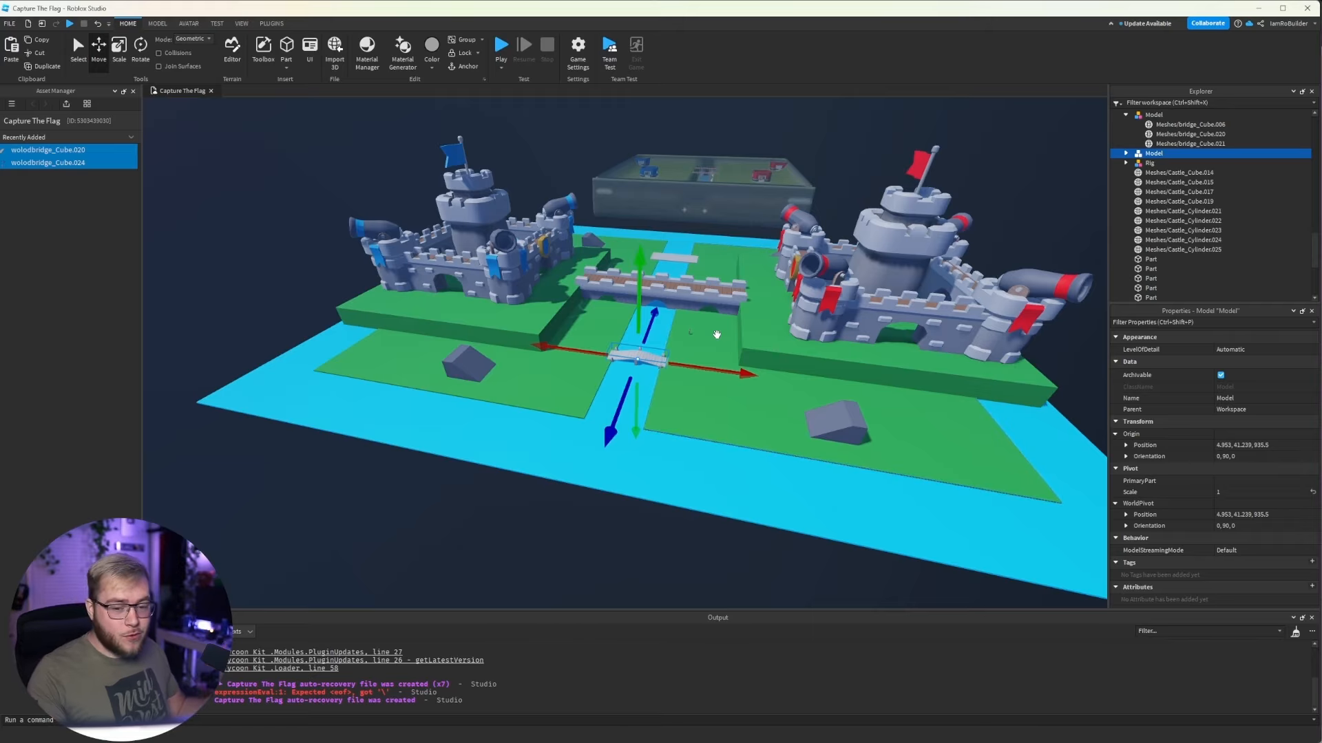
scroll(715, 331, up, 6)
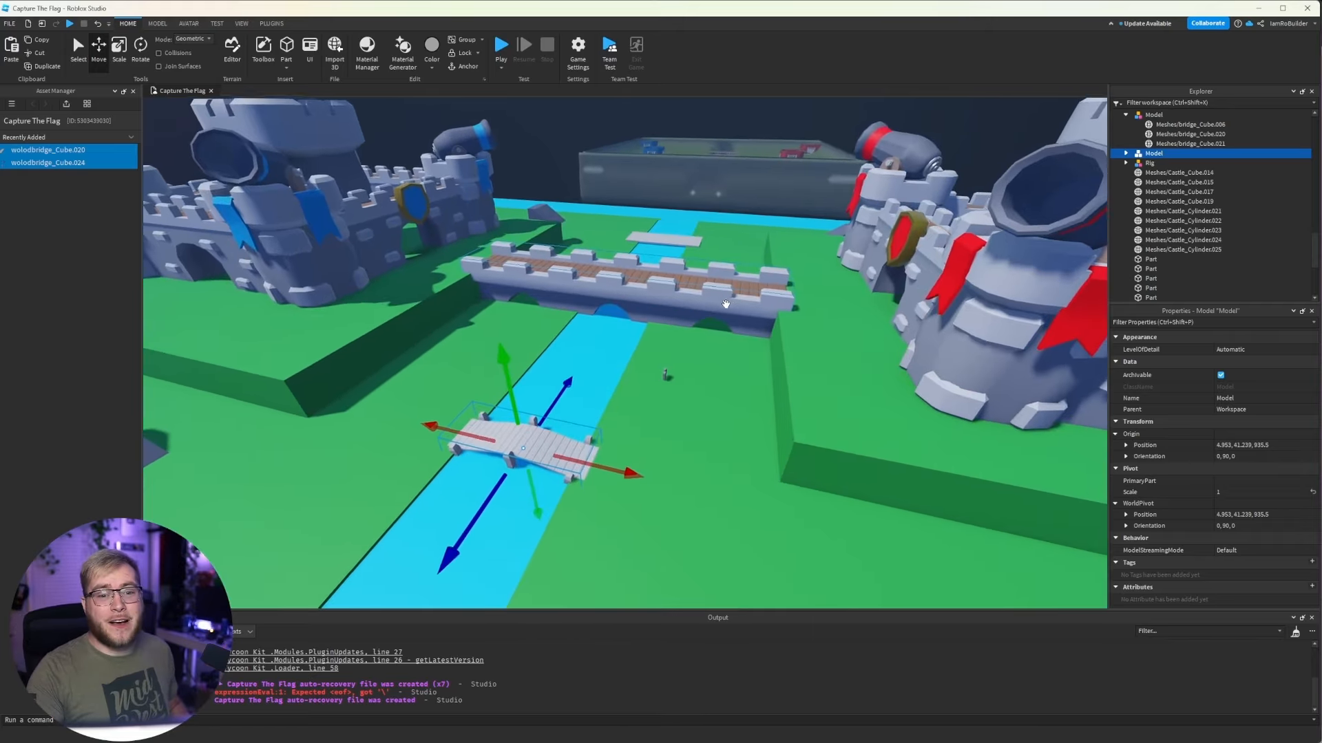
right_drag(711, 302, 709, 304)
drag(742, 328, 717, 335)
right_drag(717, 324, 717, 323)
Delete the remaining grey blockout slab across the river on the far side of the stone bridge.
scroll(716, 323, down, 8)
key(d)
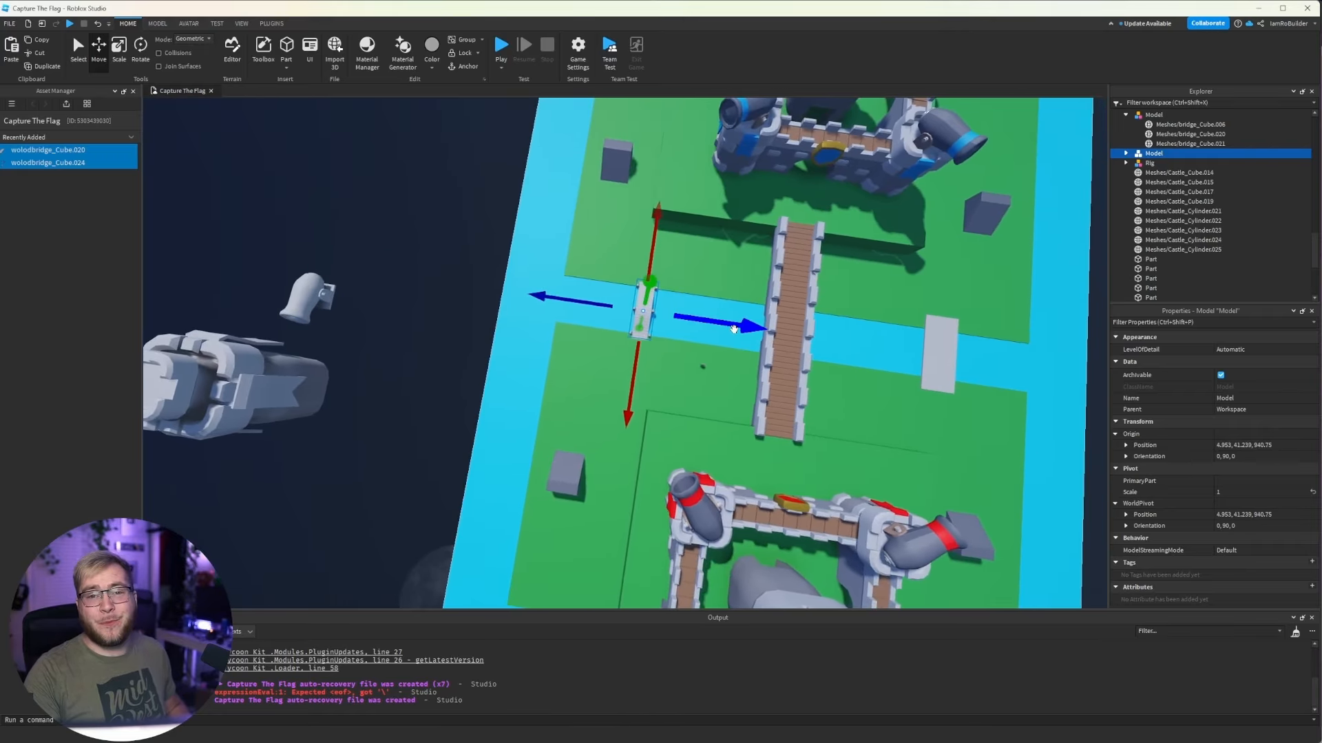
click(916, 354)
key(Delete)
Color the whole wooden bridge model Brown, and edit the color of its post mesh separately.
click(610, 311)
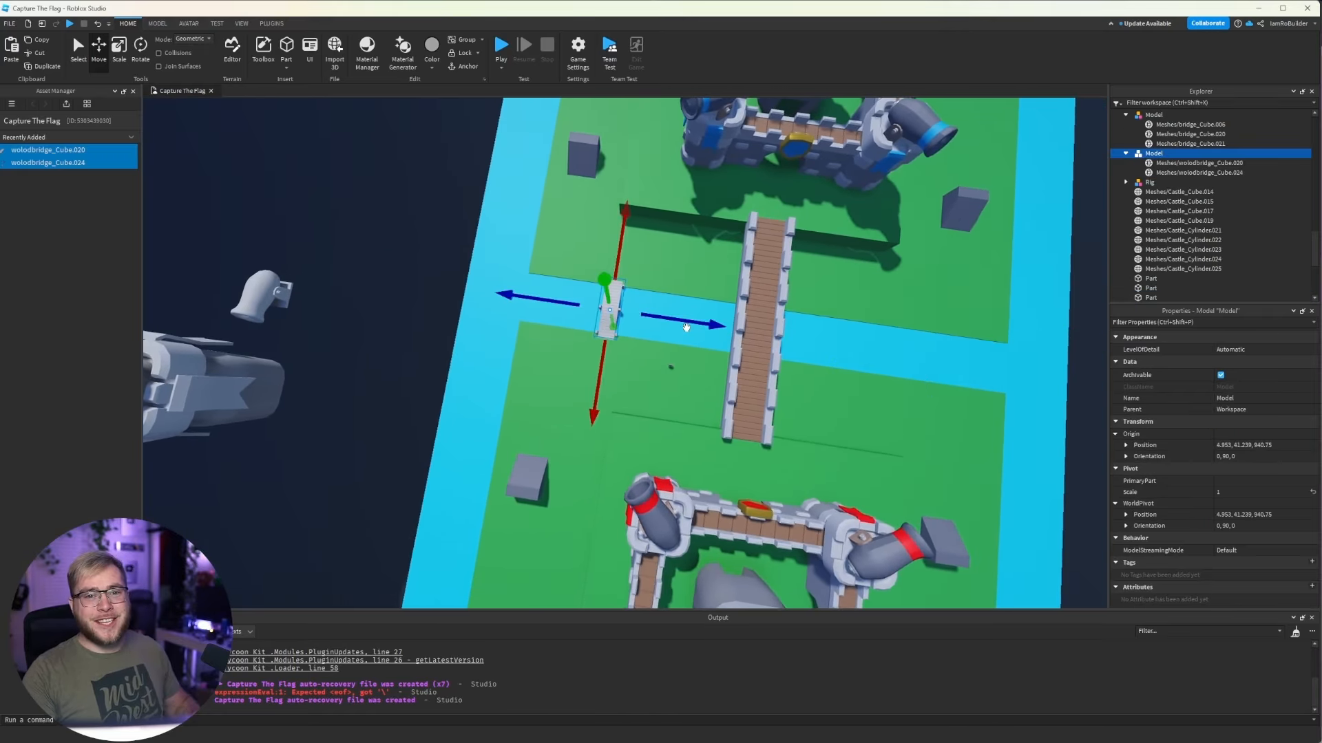
scroll(754, 312, down, 5)
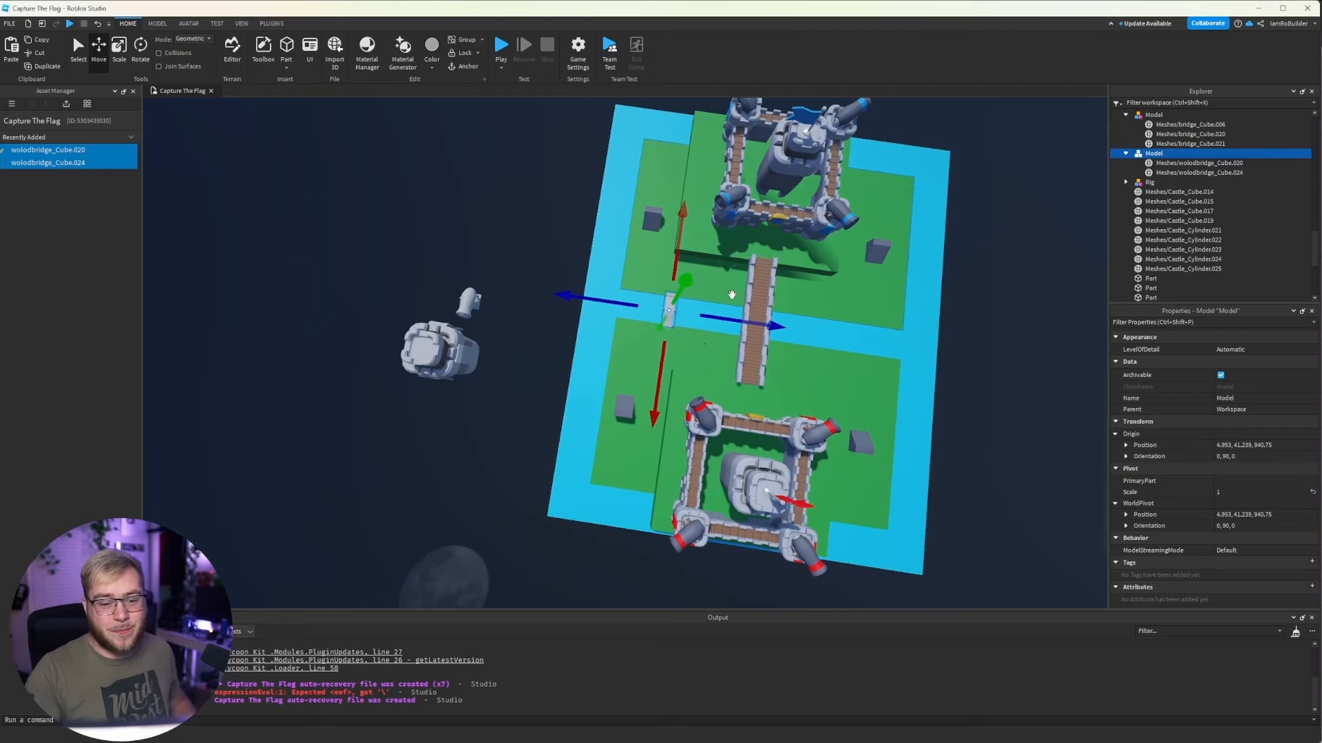
scroll(654, 262, up, 5)
scroll(705, 300, up, 4)
right_drag(705, 300, 706, 305)
key(w)
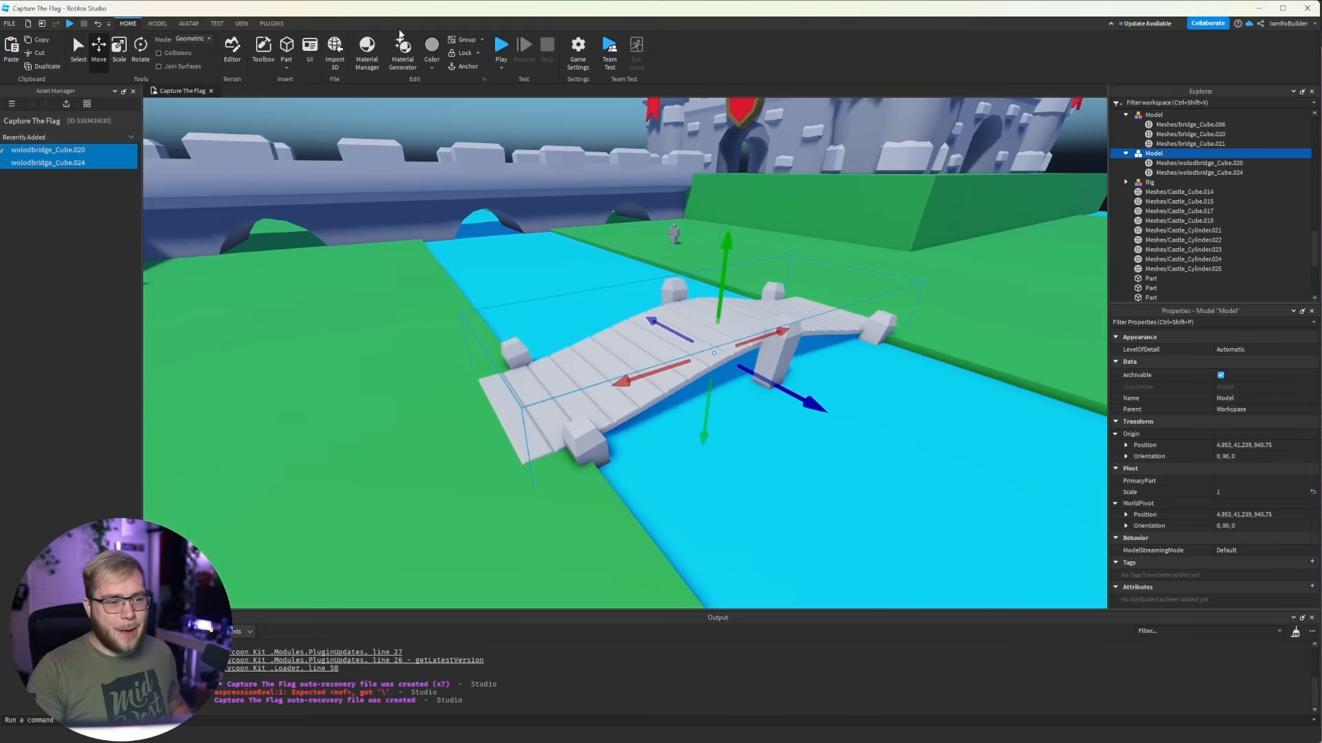
click(431, 47)
click(586, 203)
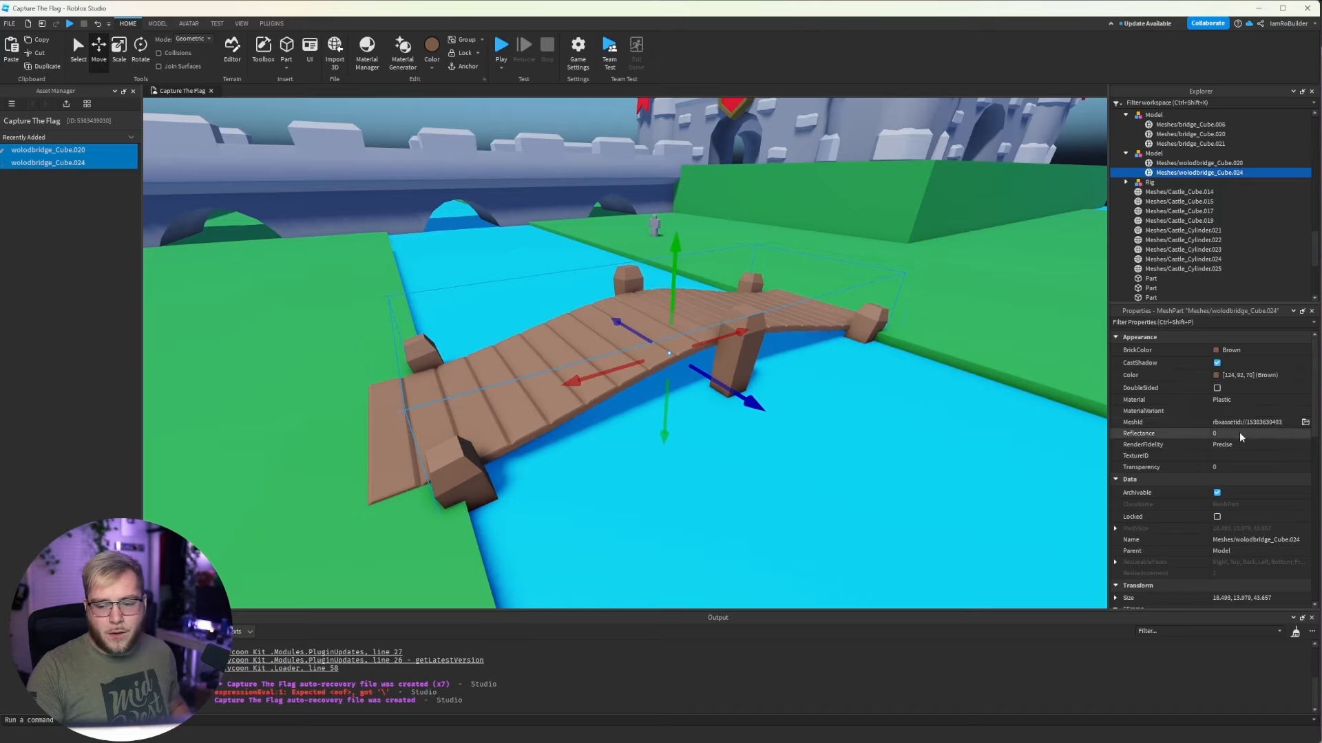
click(1216, 375)
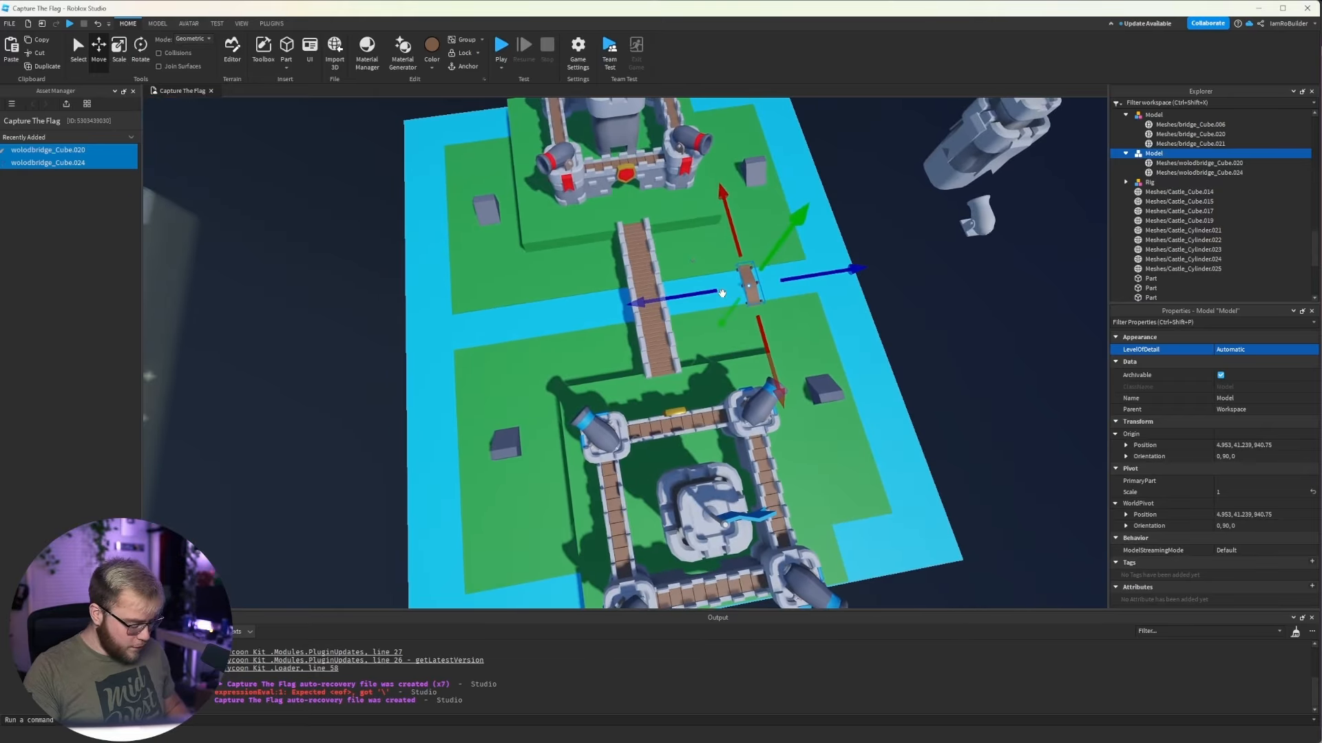
Place a copy of the wooden bridge across the river on the other side of the stone bridge.
drag(657, 305, 522, 317)
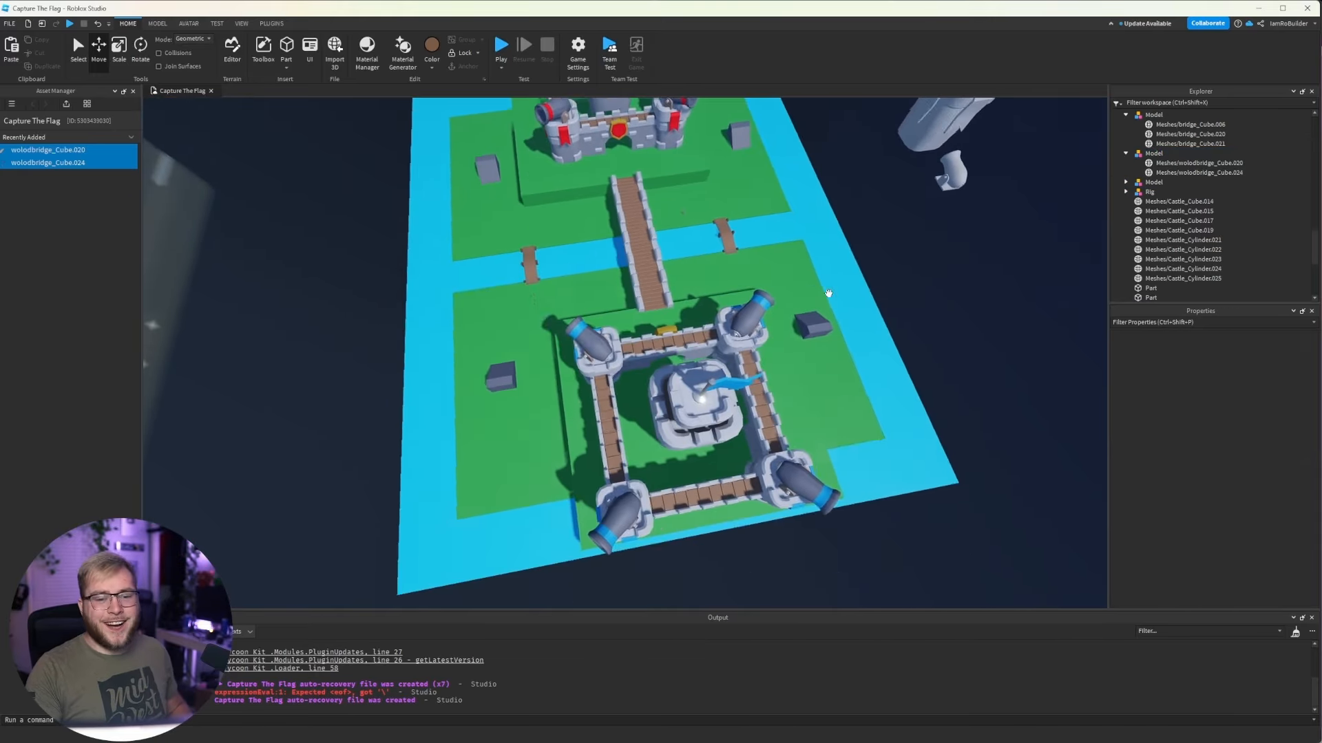
key(w)
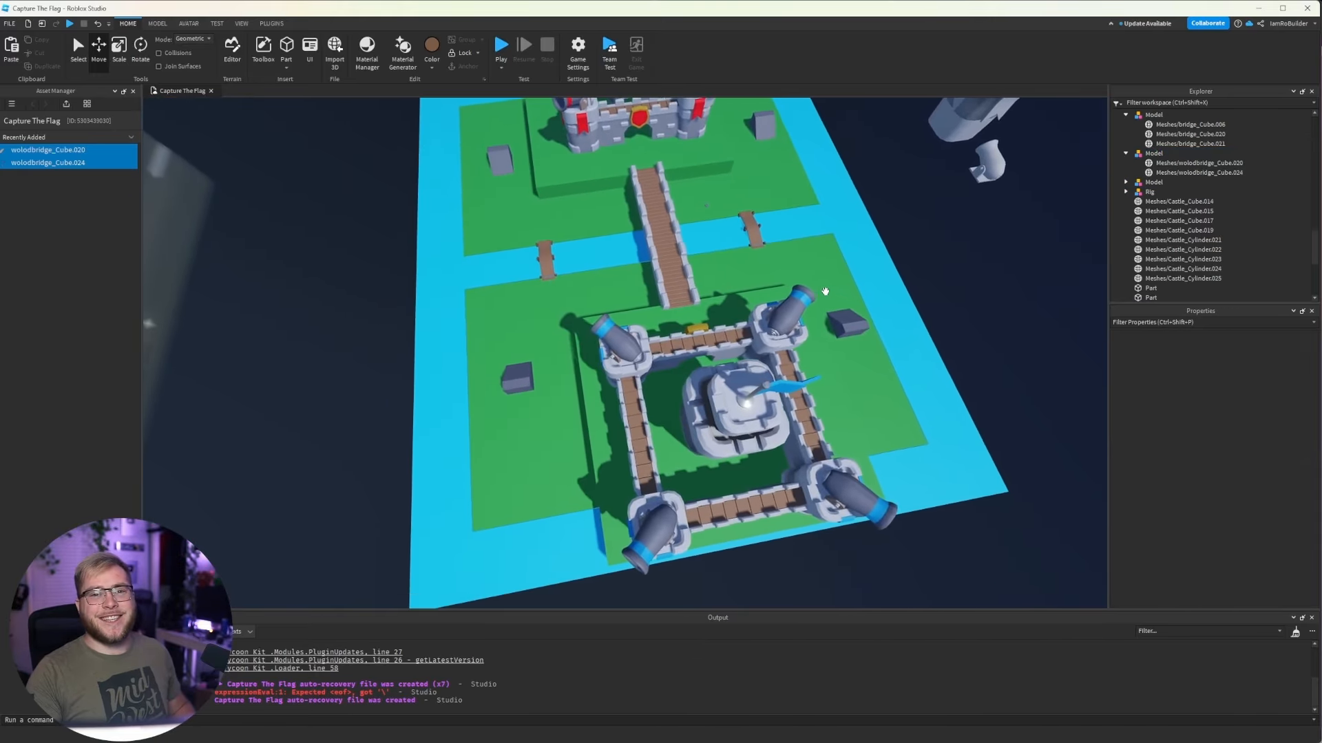
key(a)
Convert the large cyan base part around and between the green land areas into water with Part To Water.
right_drag(661, 286, 661, 286)
key(w)
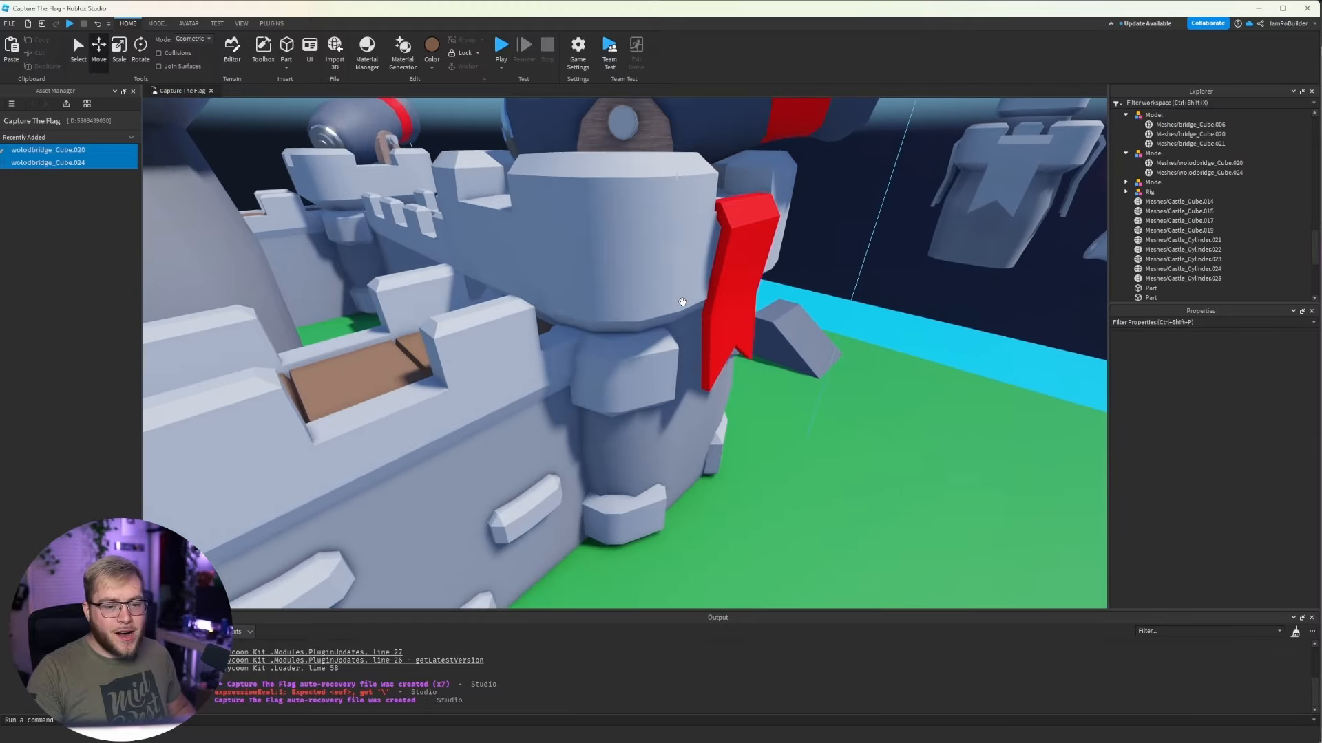
key(s)
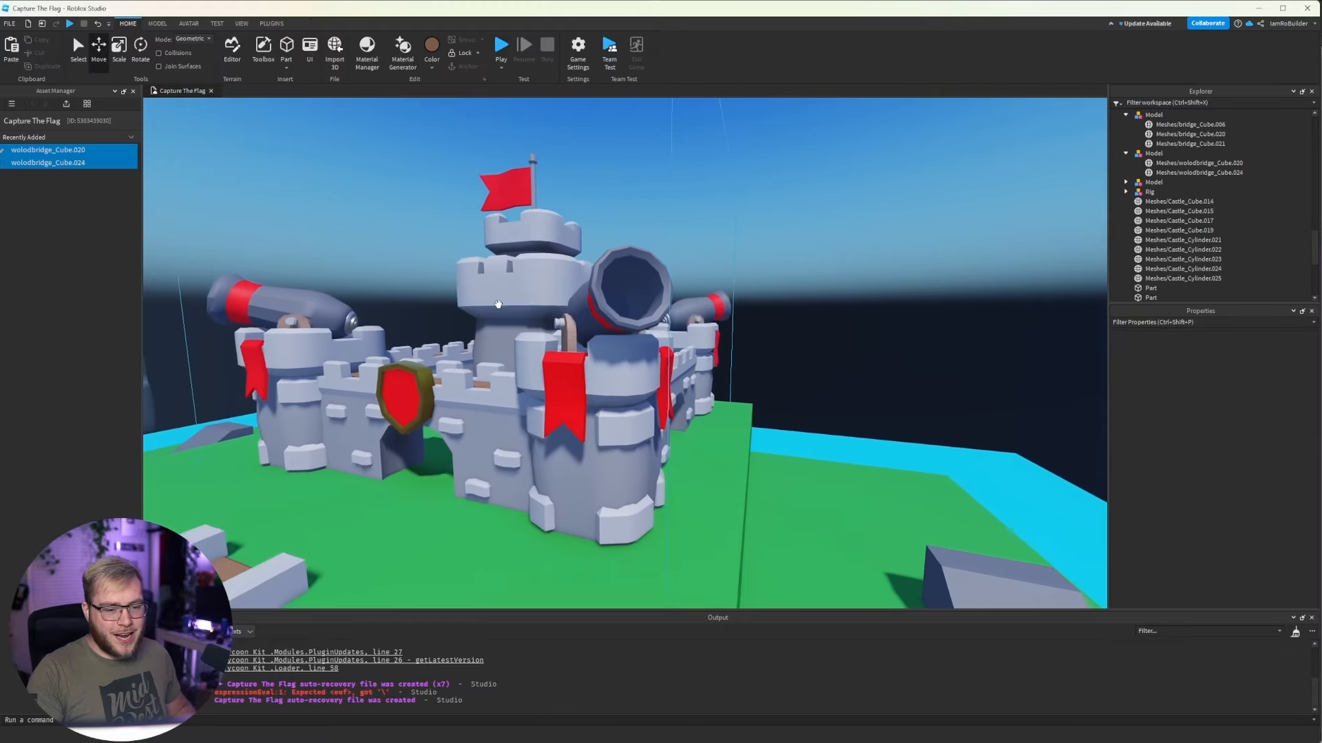
key(s)
right_drag(600, 324, 791, 387)
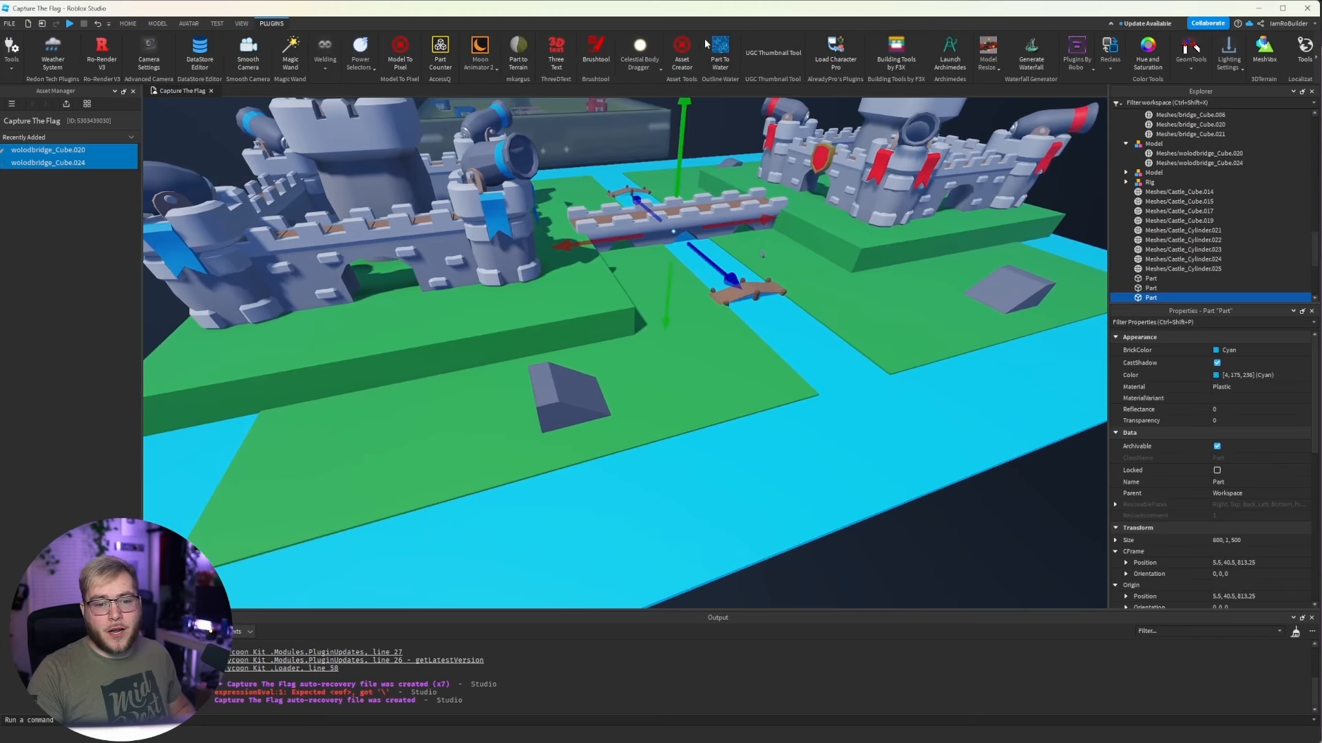
click(719, 47)
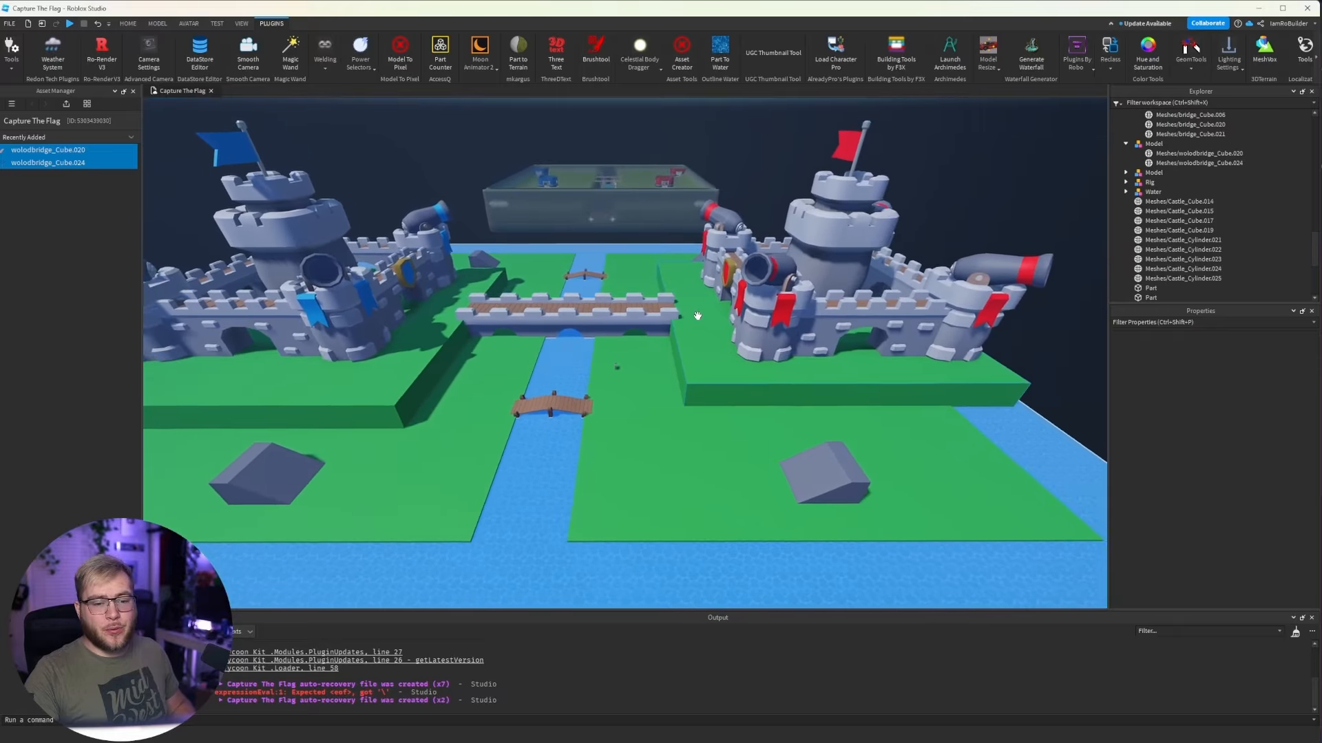
Examine the converted water along the river, under the bridges and around the edges of the map.
key(s)
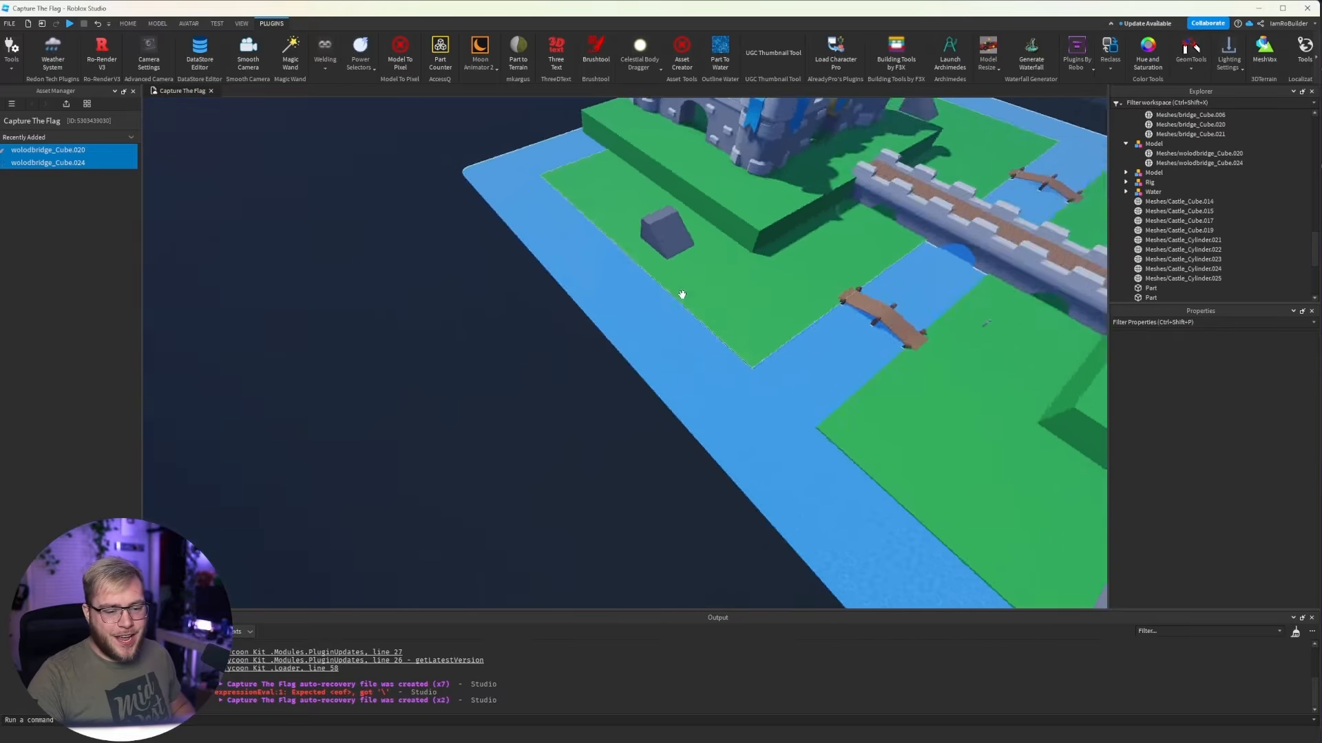
key(w)
right_drag(683, 295, 683, 295)
key(w)
key(s)
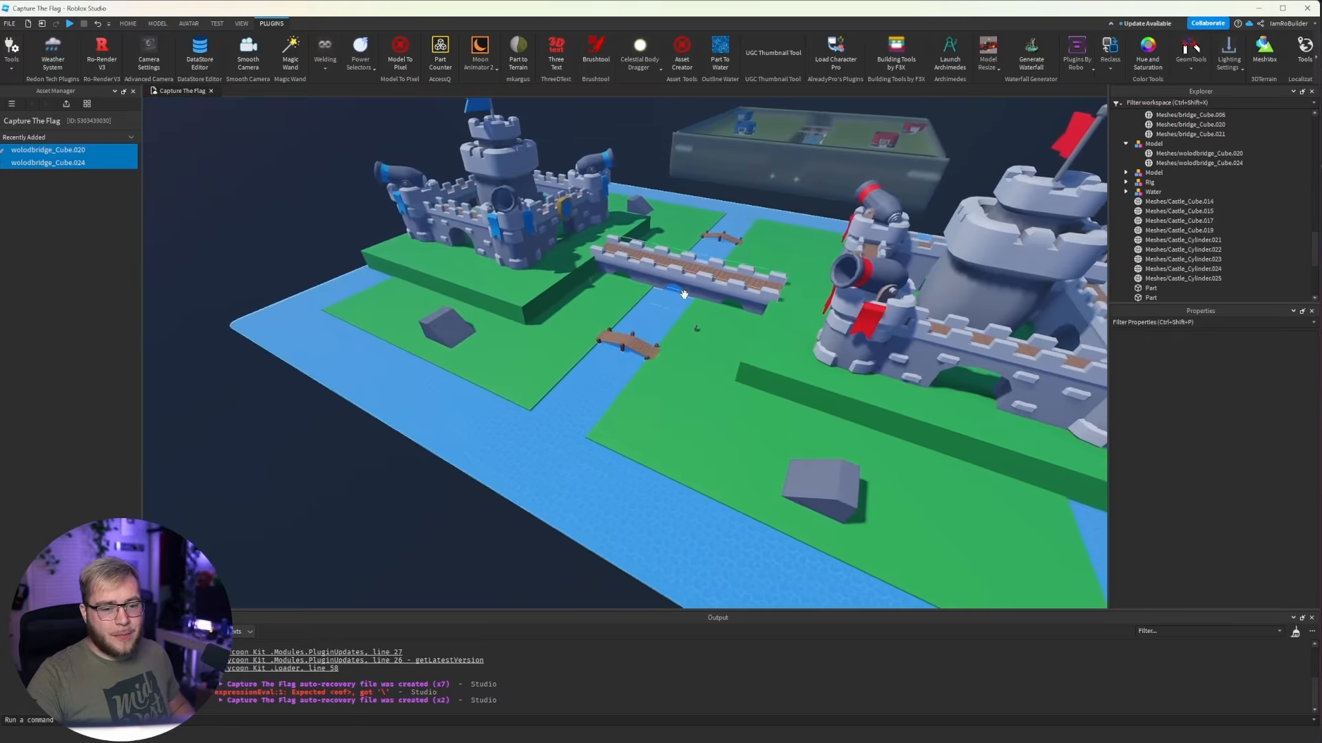
key(d)
key(w)
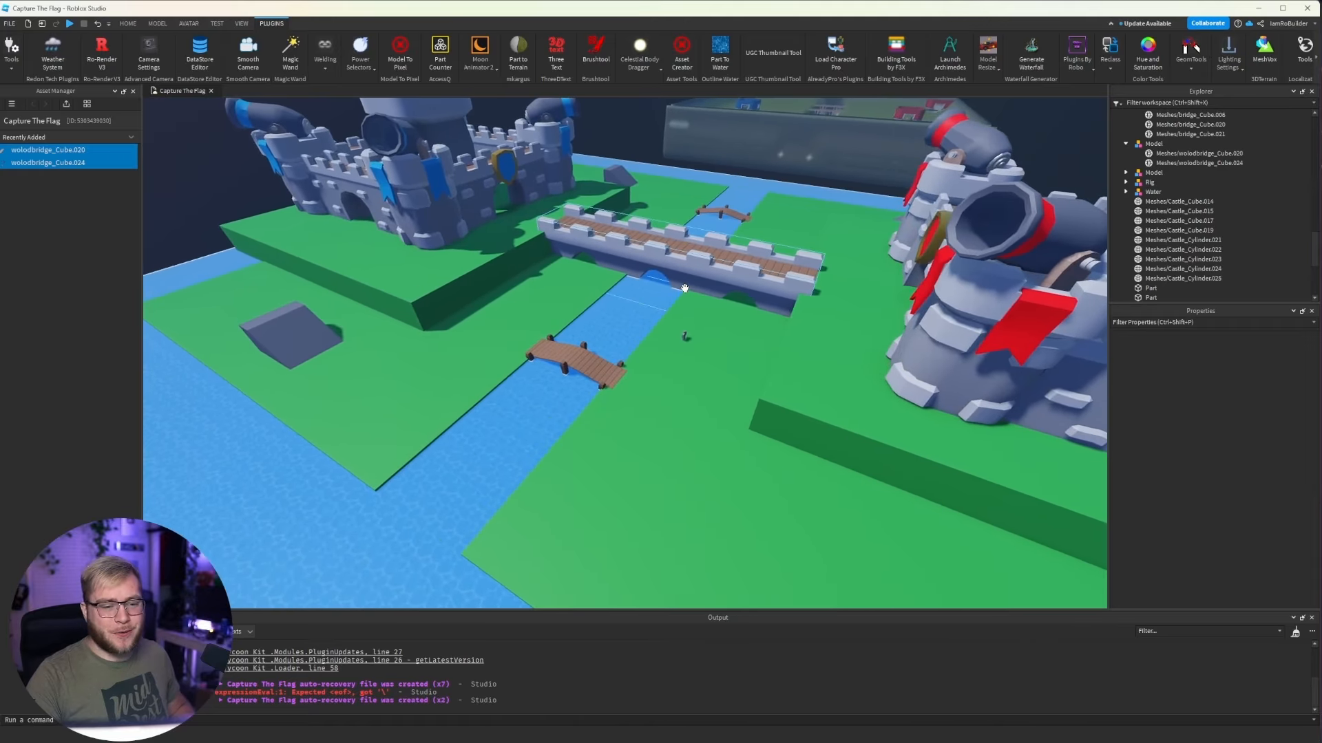
key(s)
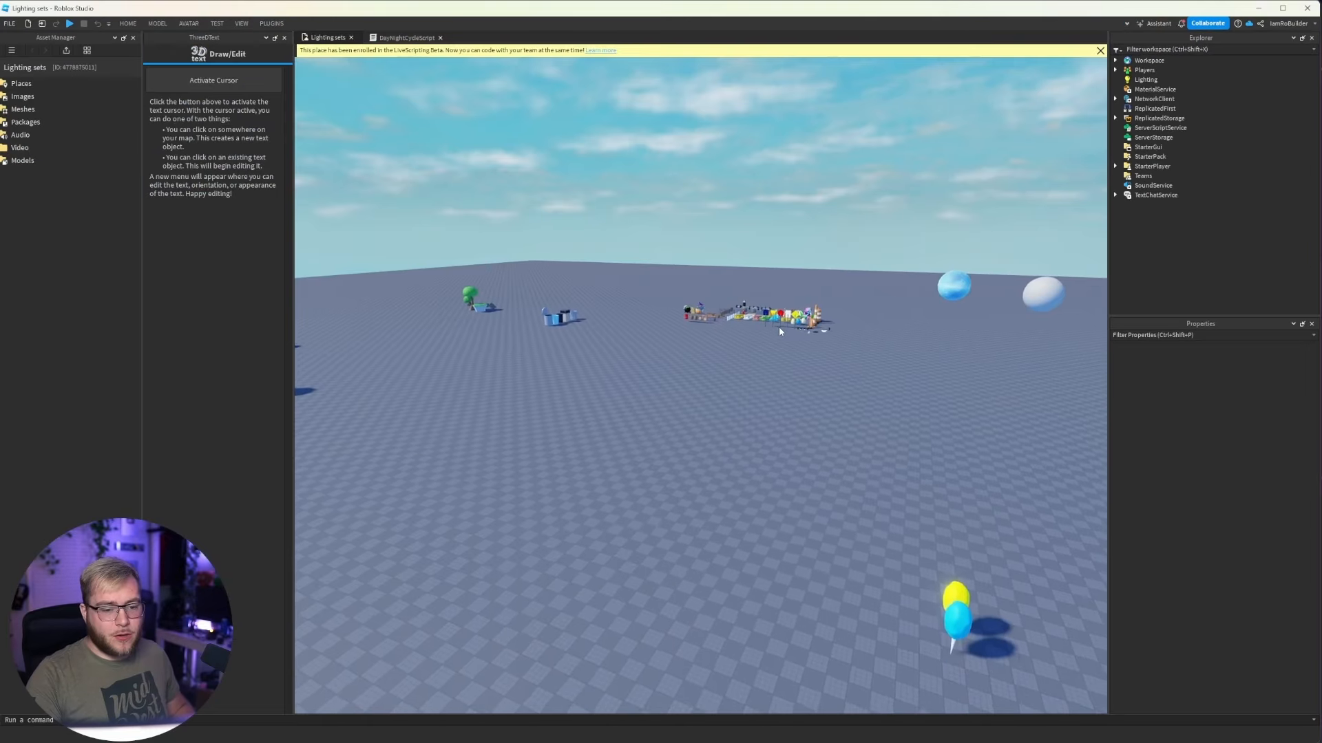
Switch to the Lighting sets place and select the two large spheres.
right_drag(778, 326, 667, 345)
key(w)
key(w)
key(w)
key(w)
key(w)
click(667, 345)
key(s)
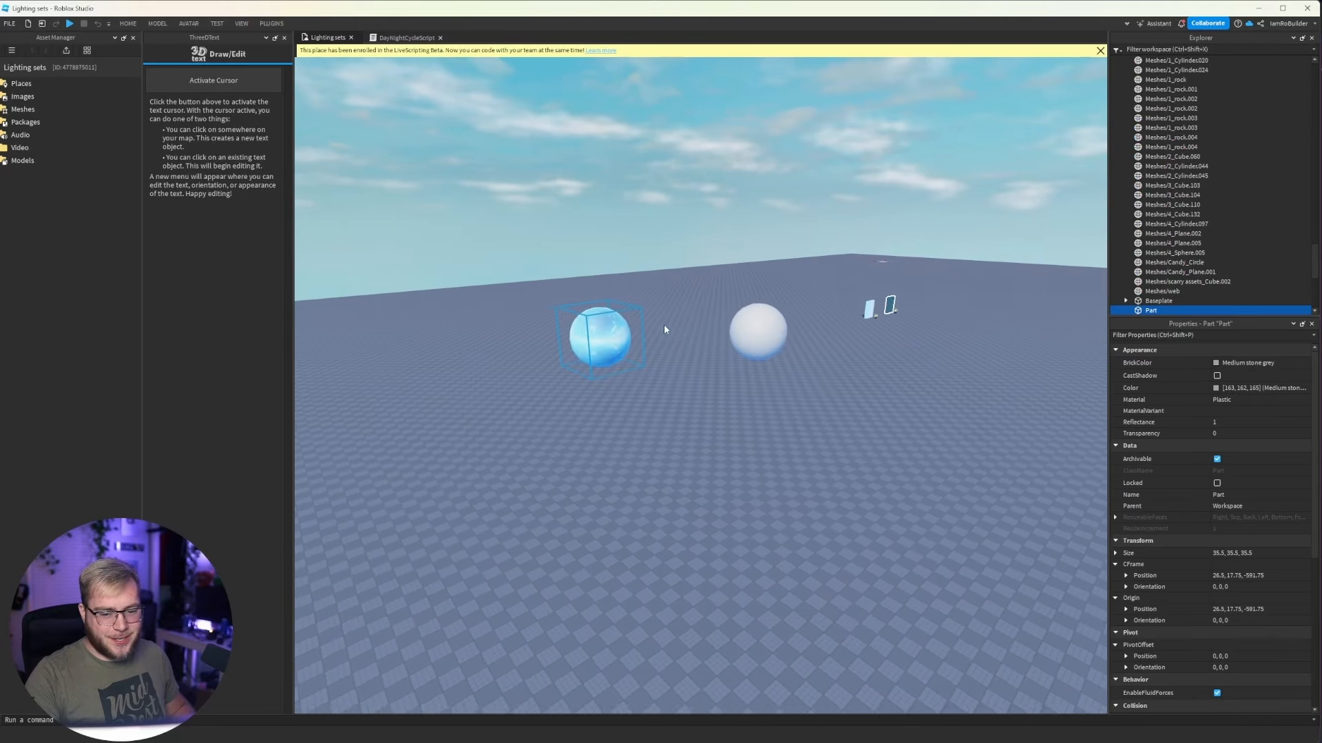
ctrl+click(729, 327)
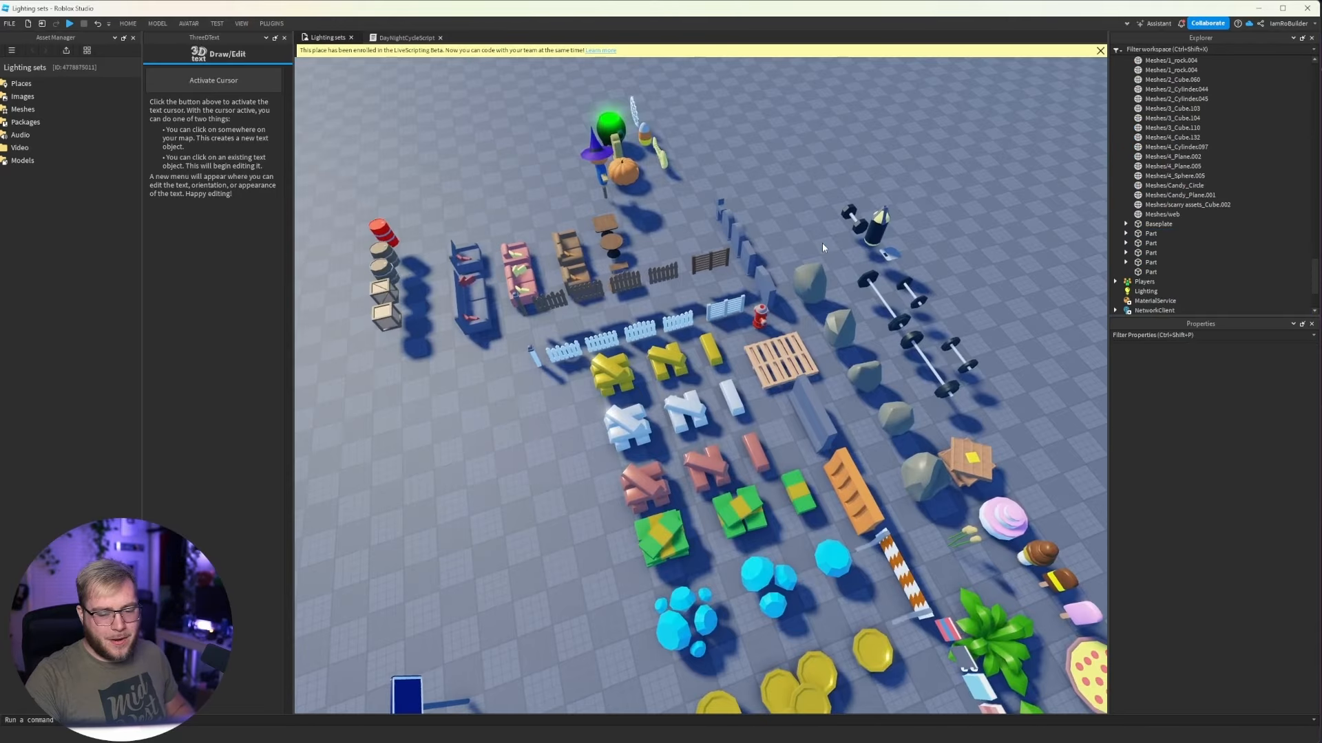
Select the five rock meshes in the asset display.
key(w)
right_drag(831, 245, 787, 262)
scroll(538, 380, down, 3)
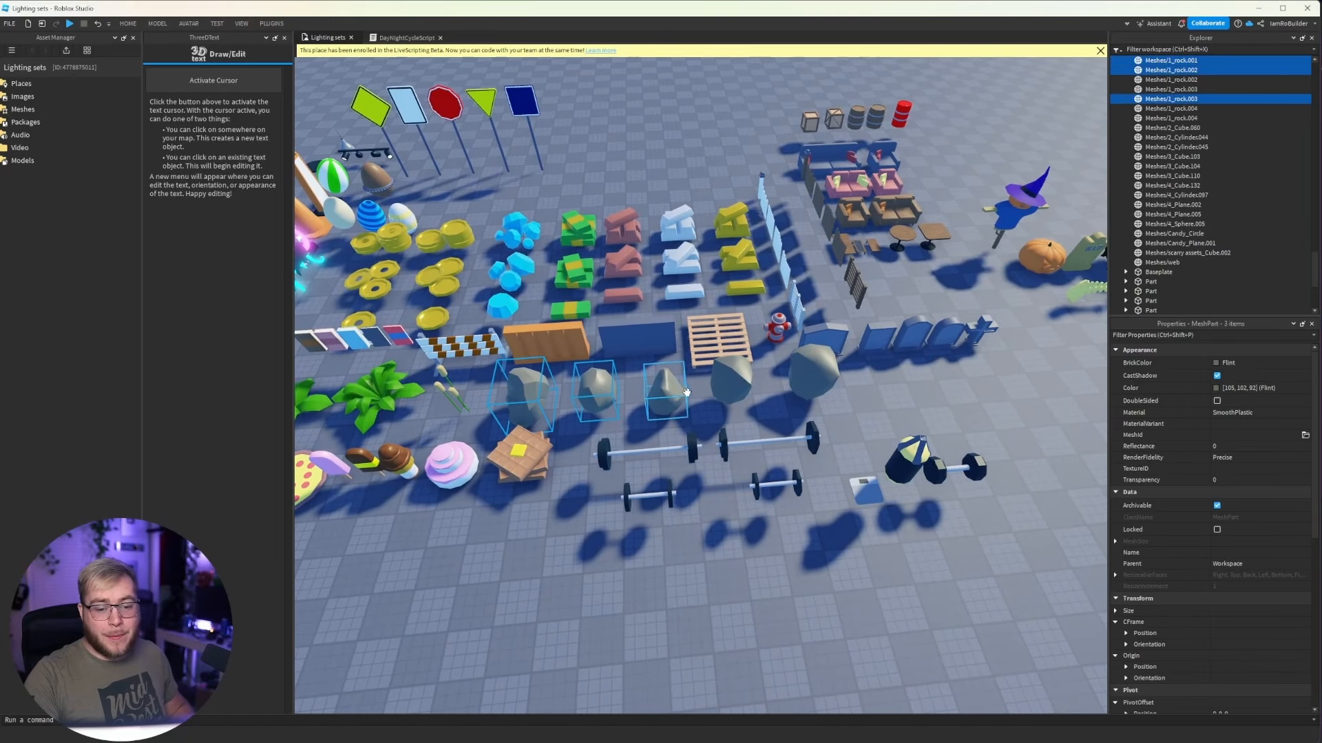
key(a)
right_drag(820, 371, 764, 396)
scroll(778, 418, up, 1)
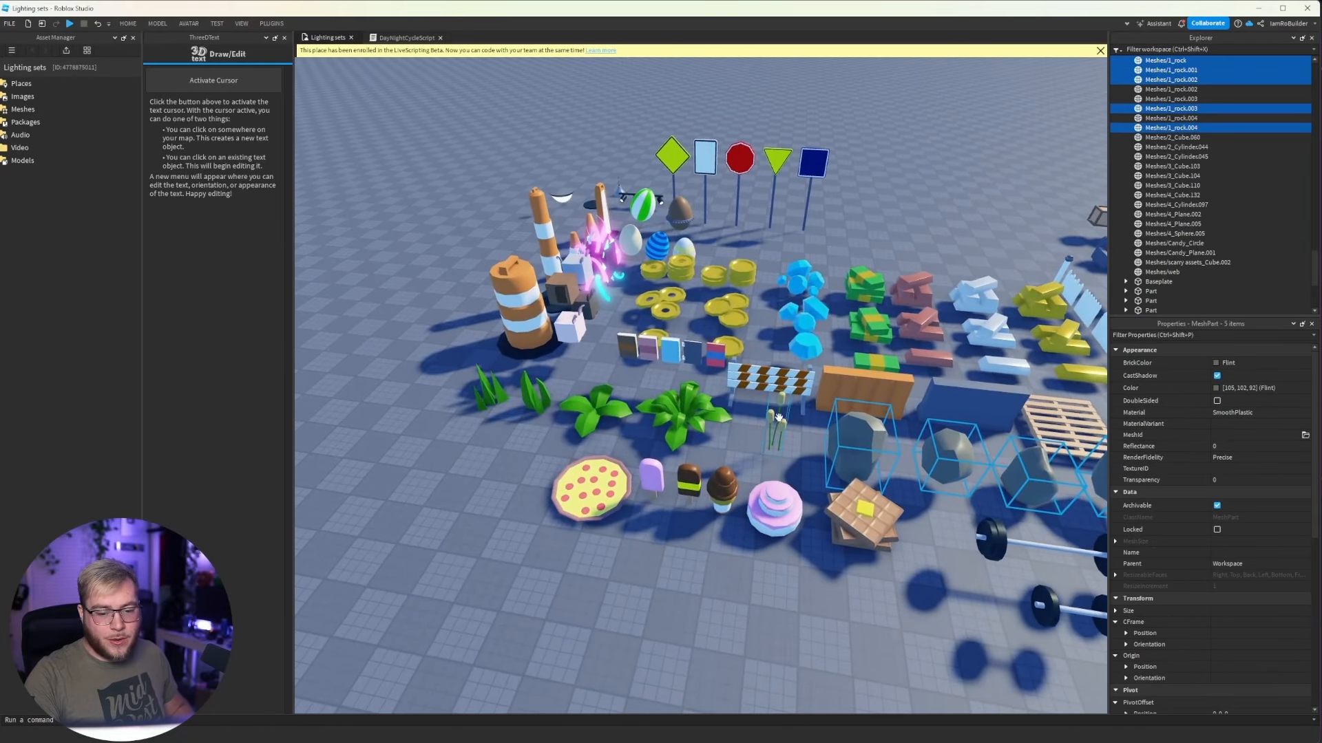
Add the thin reed plant and the larger leafy green plant beside the rocks to the selection.
ctrl+click(666, 421)
ctrl+click(599, 411)
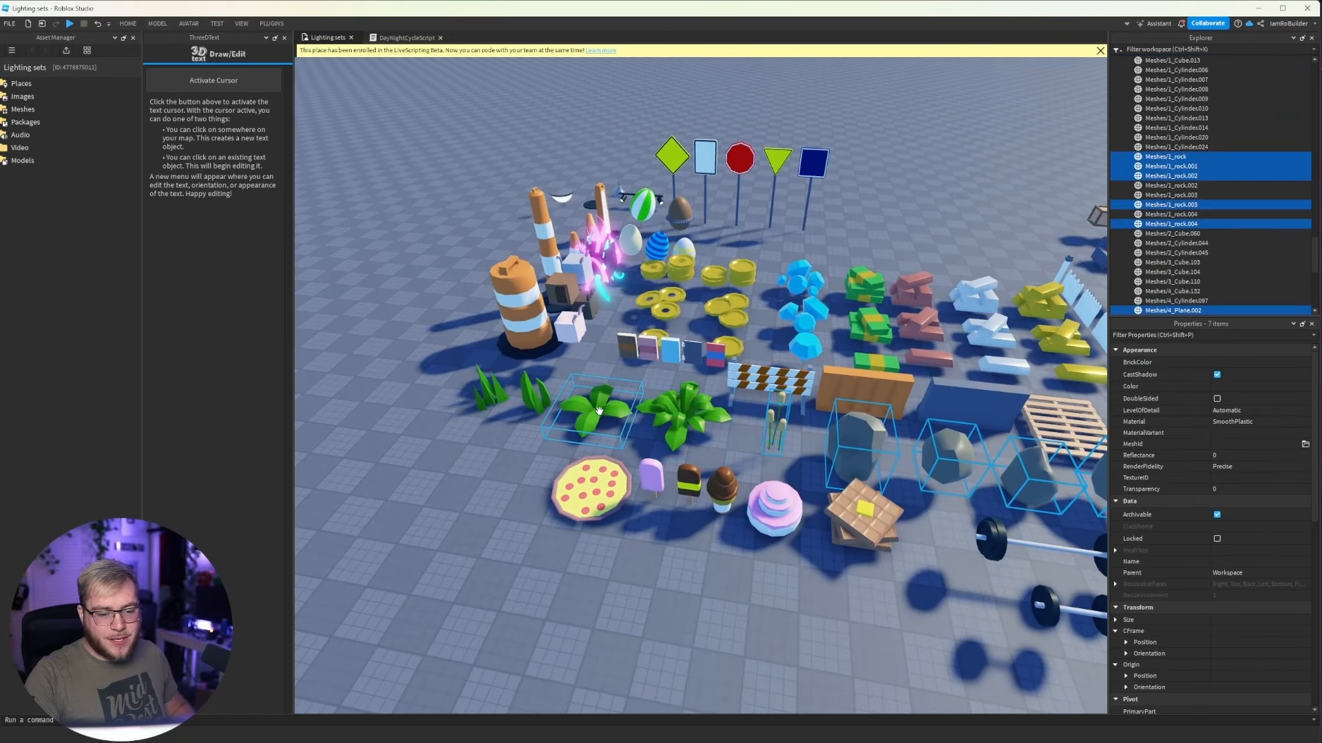
ctrl+click(616, 411)
scroll(687, 440, down, 5)
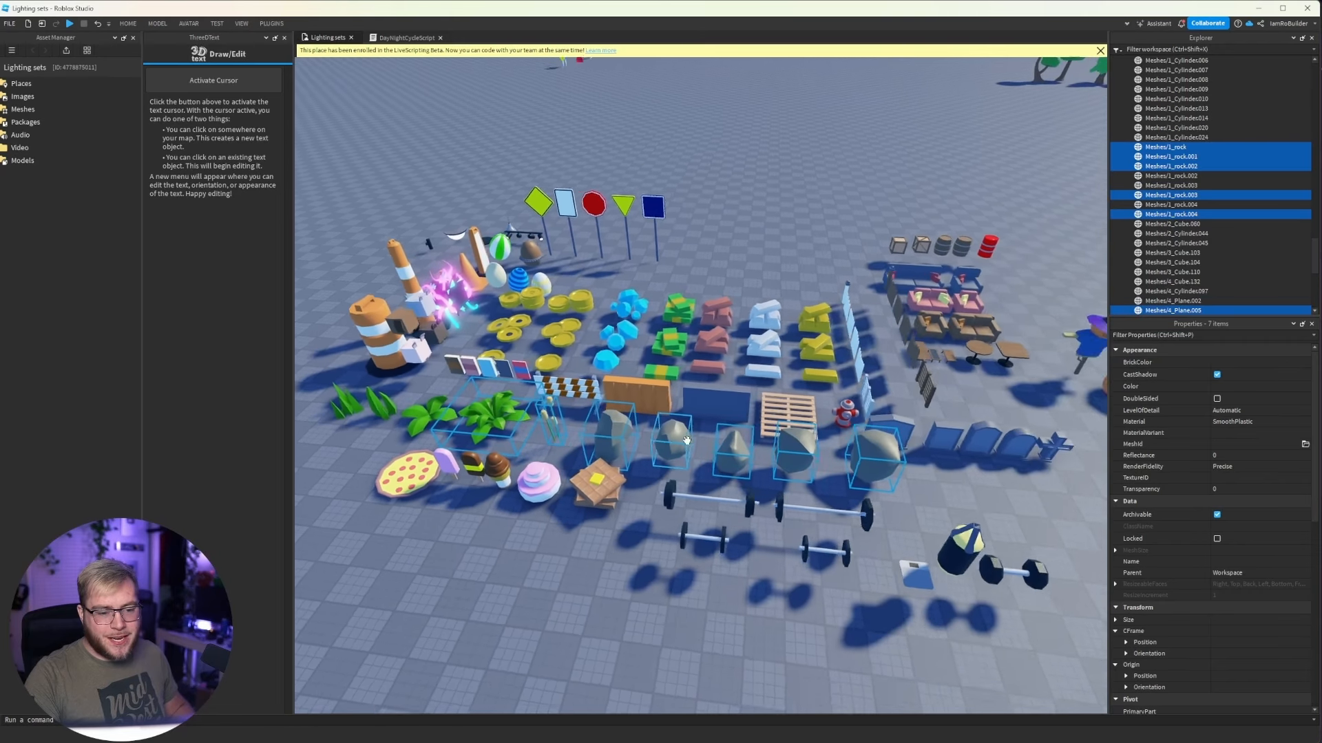
Add the cross-braced wooden crate and a brown barrel to the selection.
scroll(687, 440, down, 2)
key(w)
right_drag(687, 440, 687, 440)
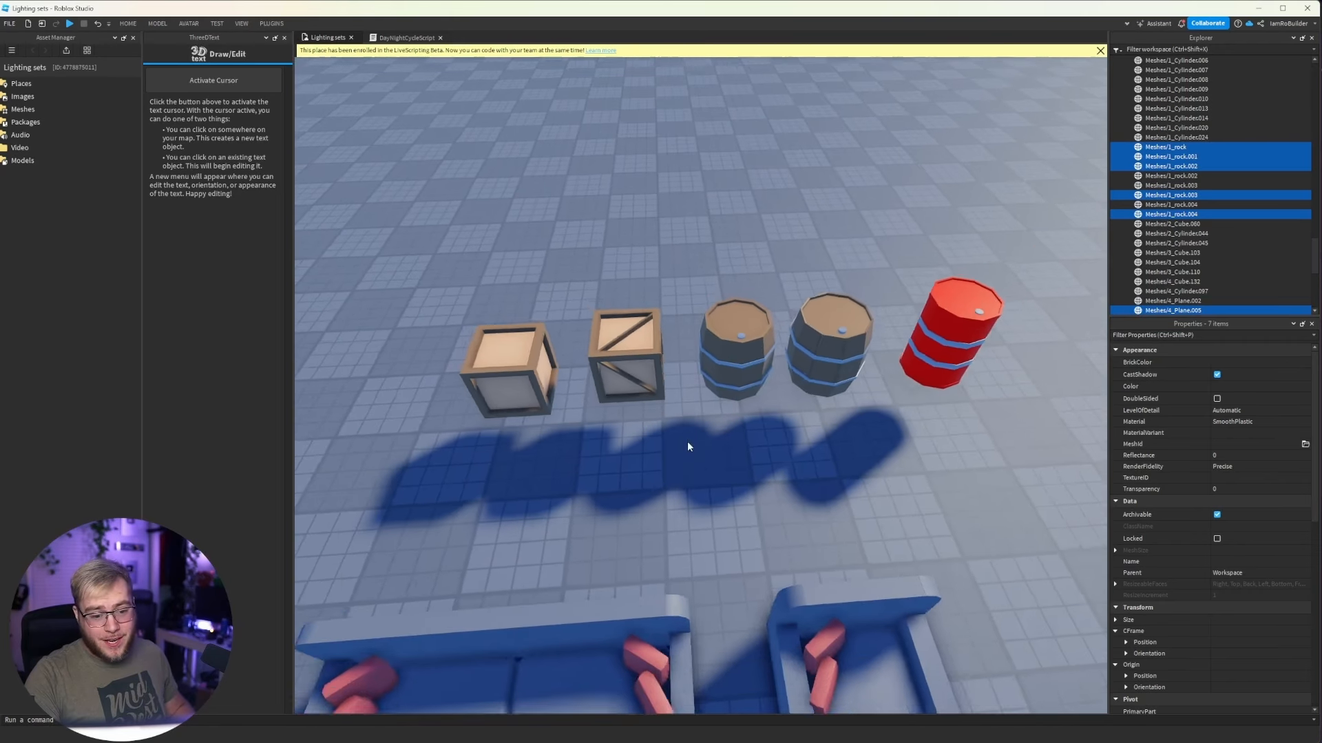
ctrl+click(629, 358)
ctrl+click(733, 351)
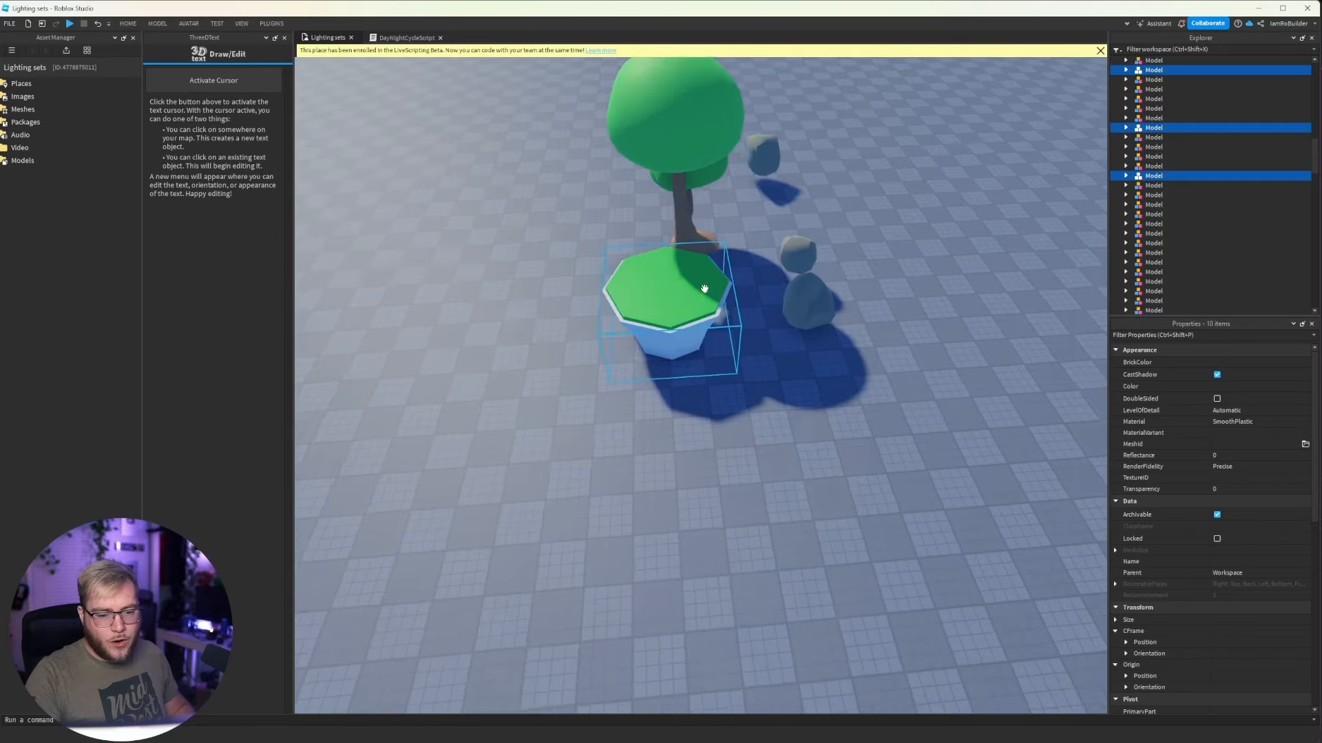
Add the middle grass-topped stone pillar in the row of three to the selection.
key(w)
right_drag(704, 288, 704, 292)
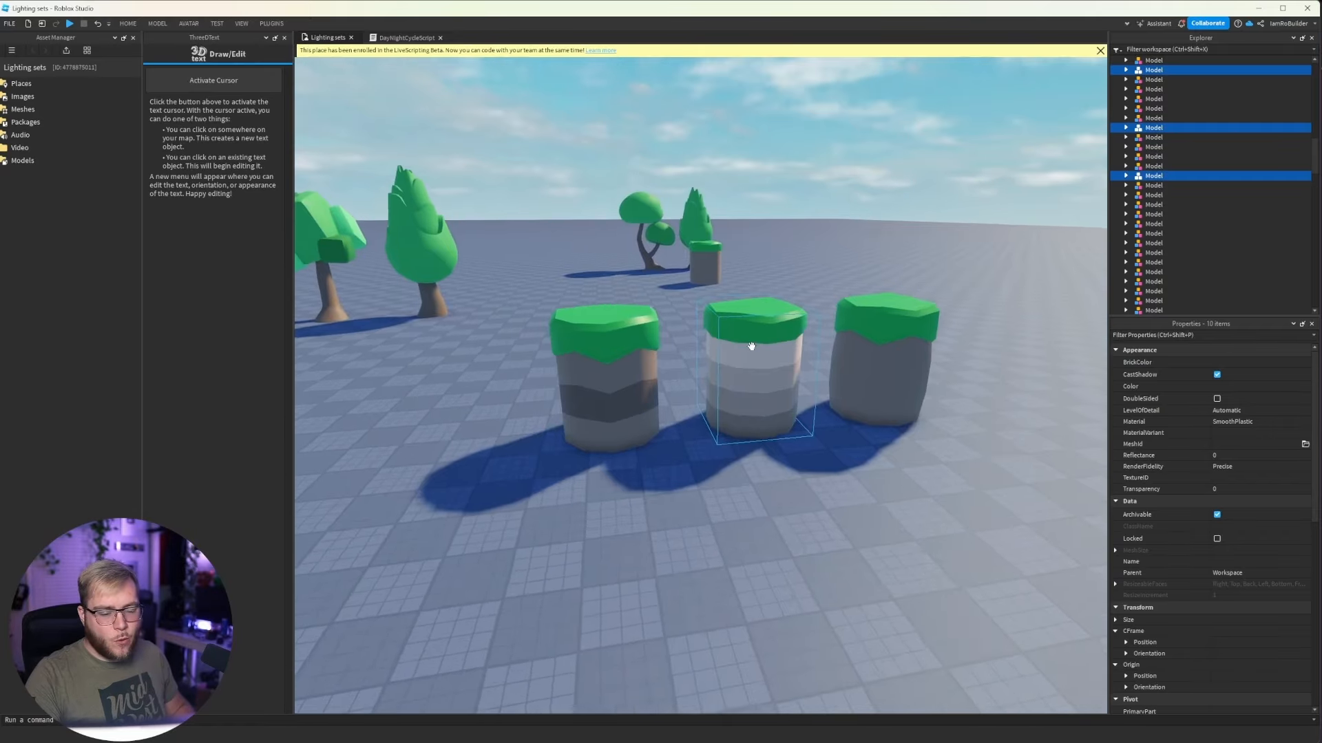
key(w)
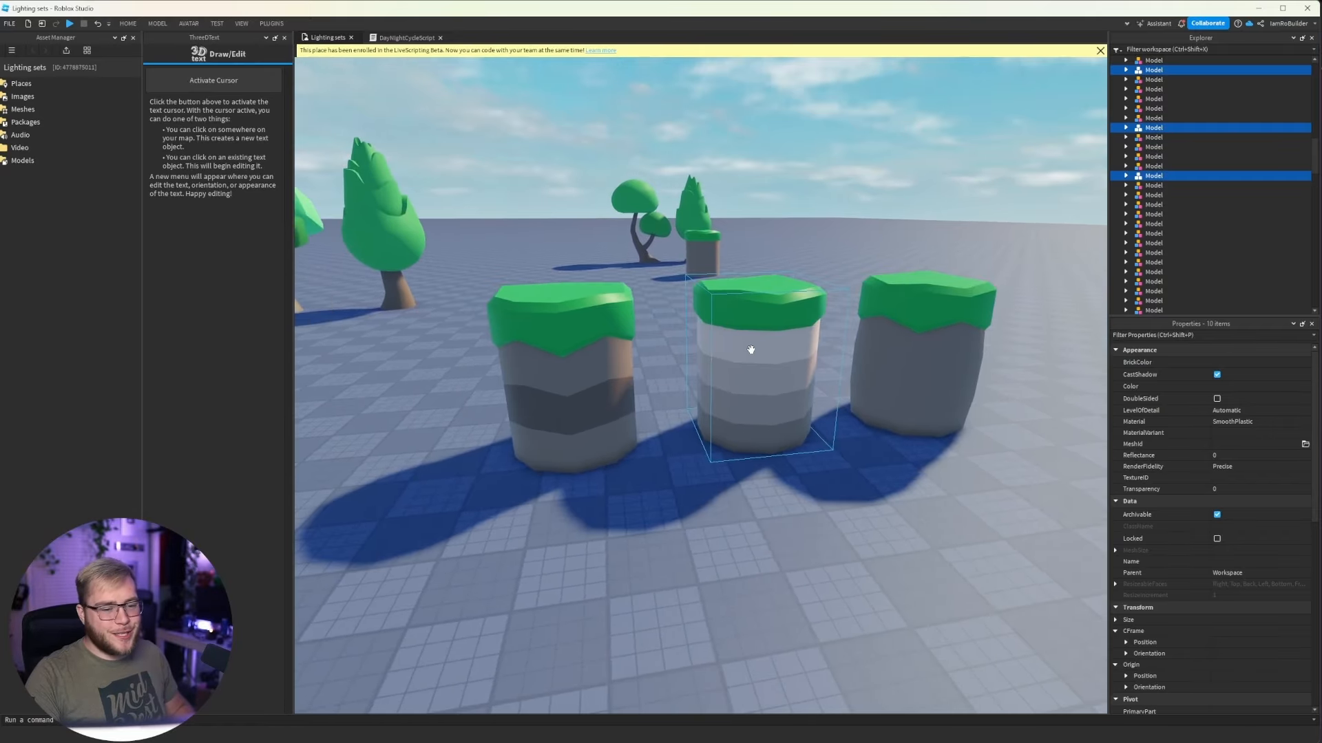
key(s)
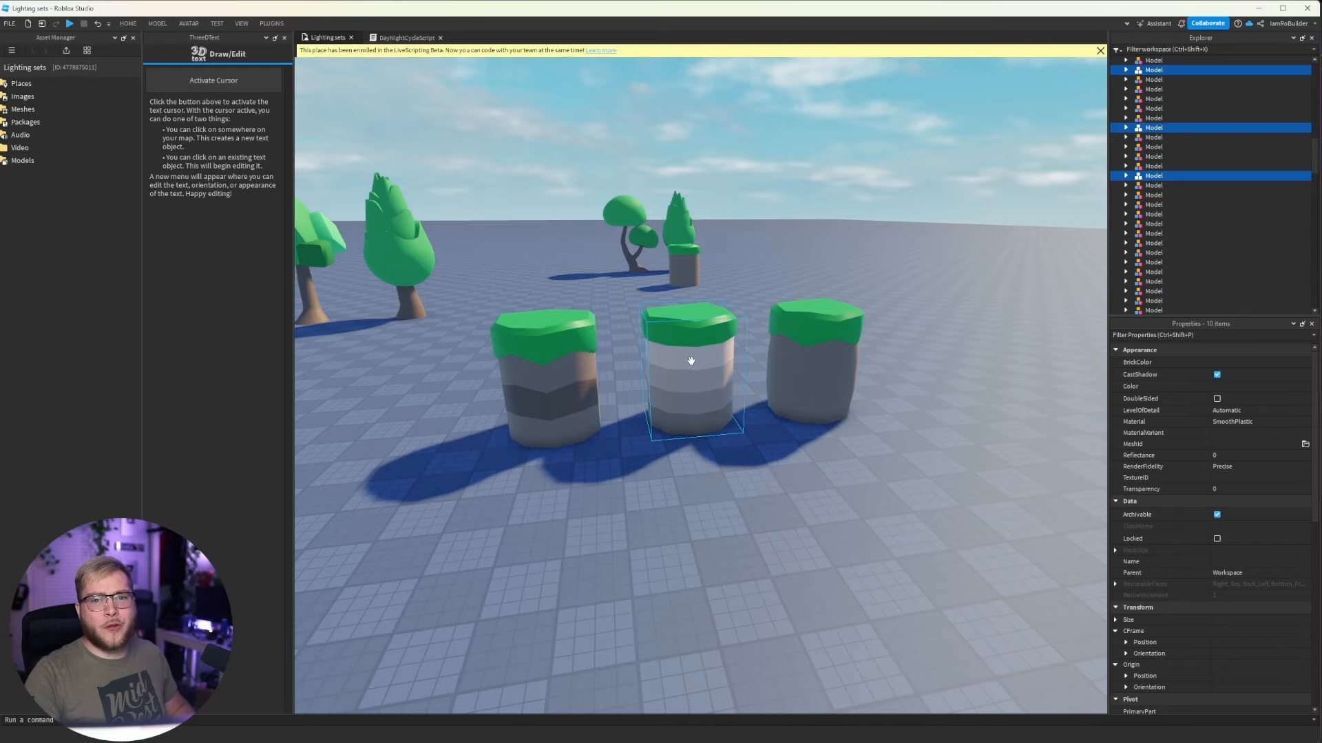
key(s)
right_drag(736, 357, 745, 360)
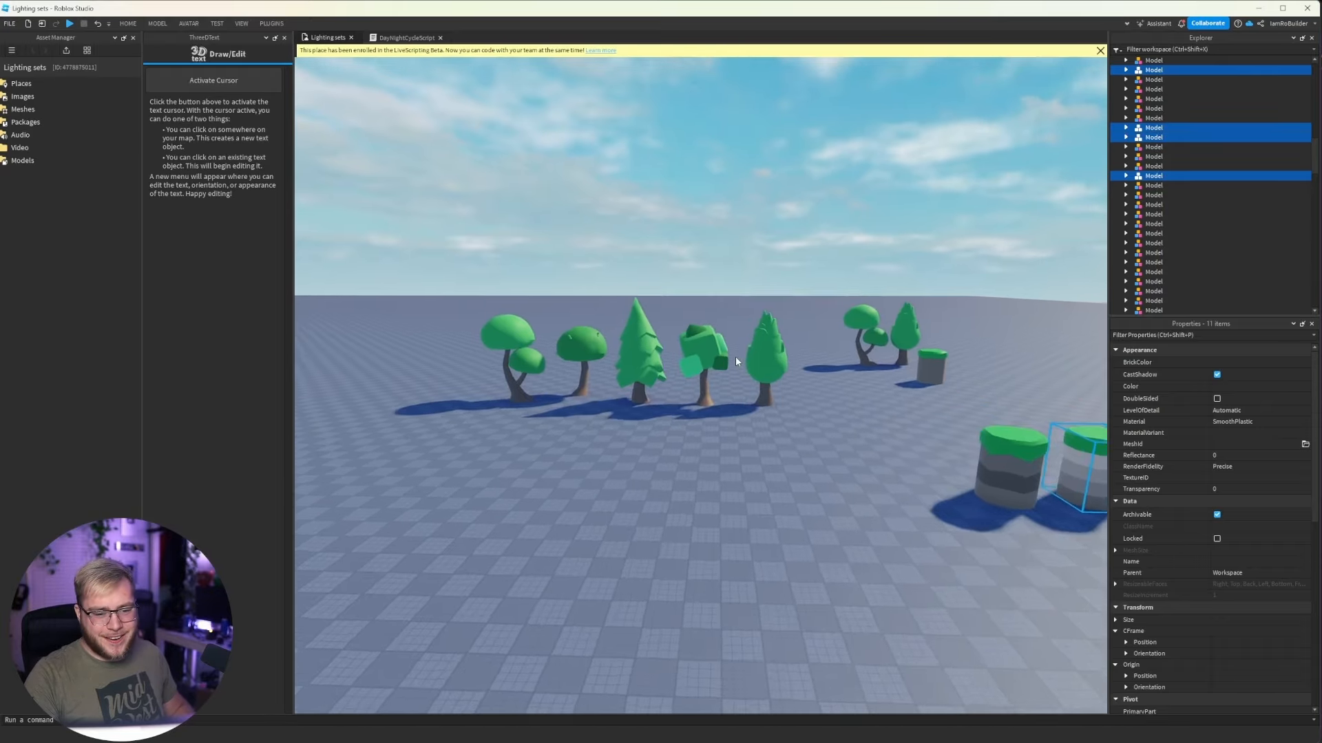
Add the single round-topped tree and the tall layered tree to the selection and copy all selected assets.
key(w)
key(a)
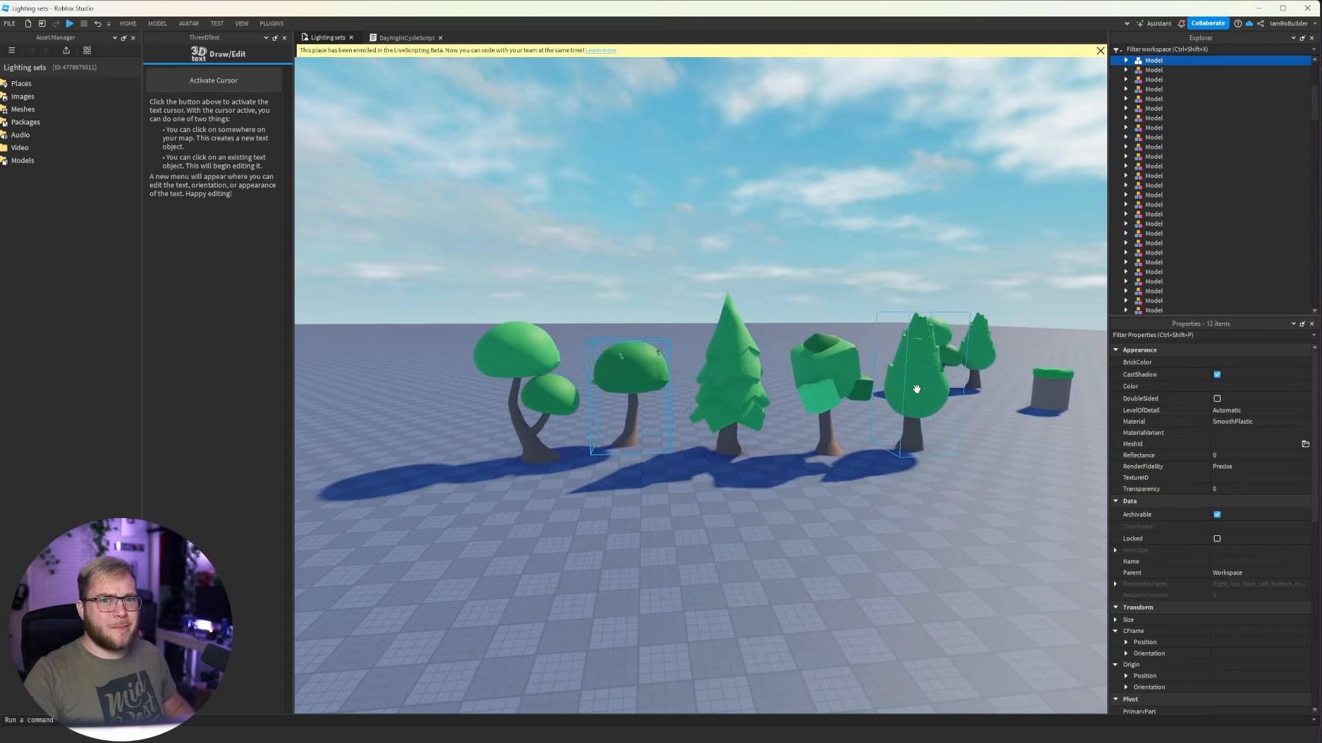
key(w)
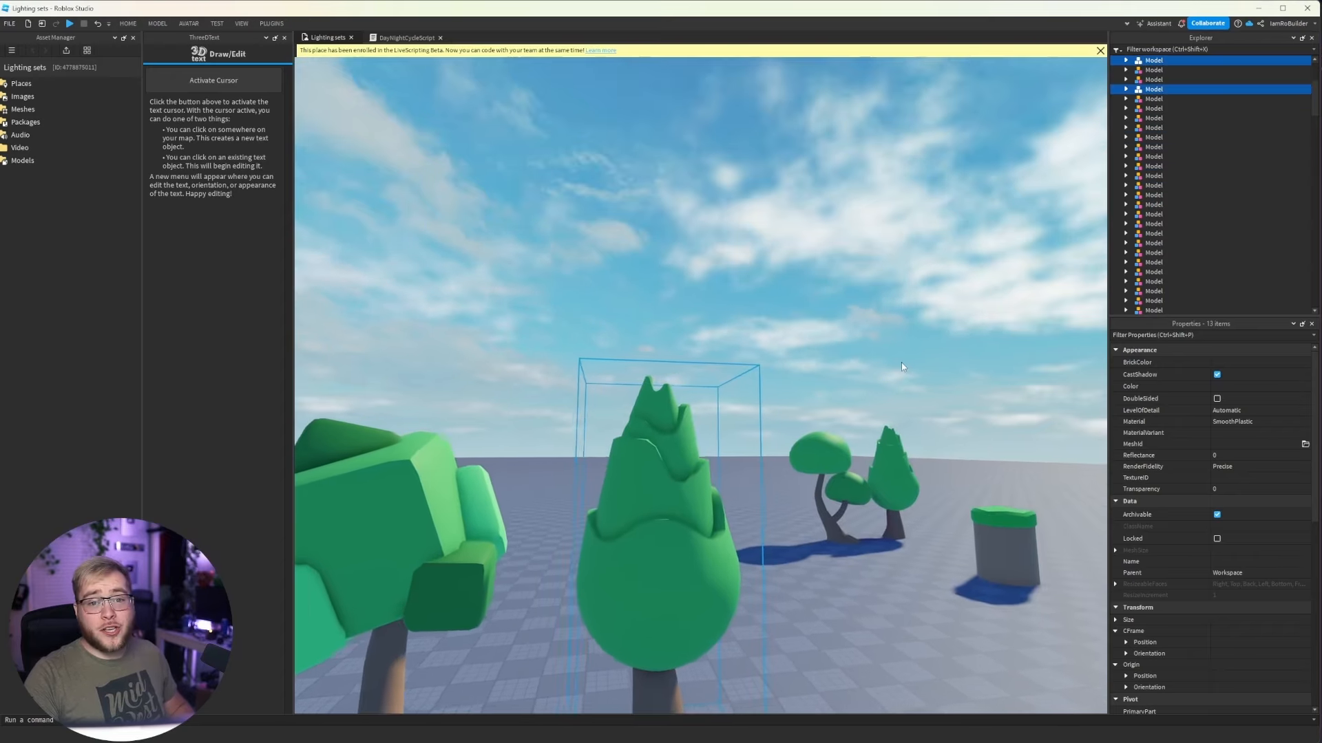
right_drag(904, 367, 904, 367)
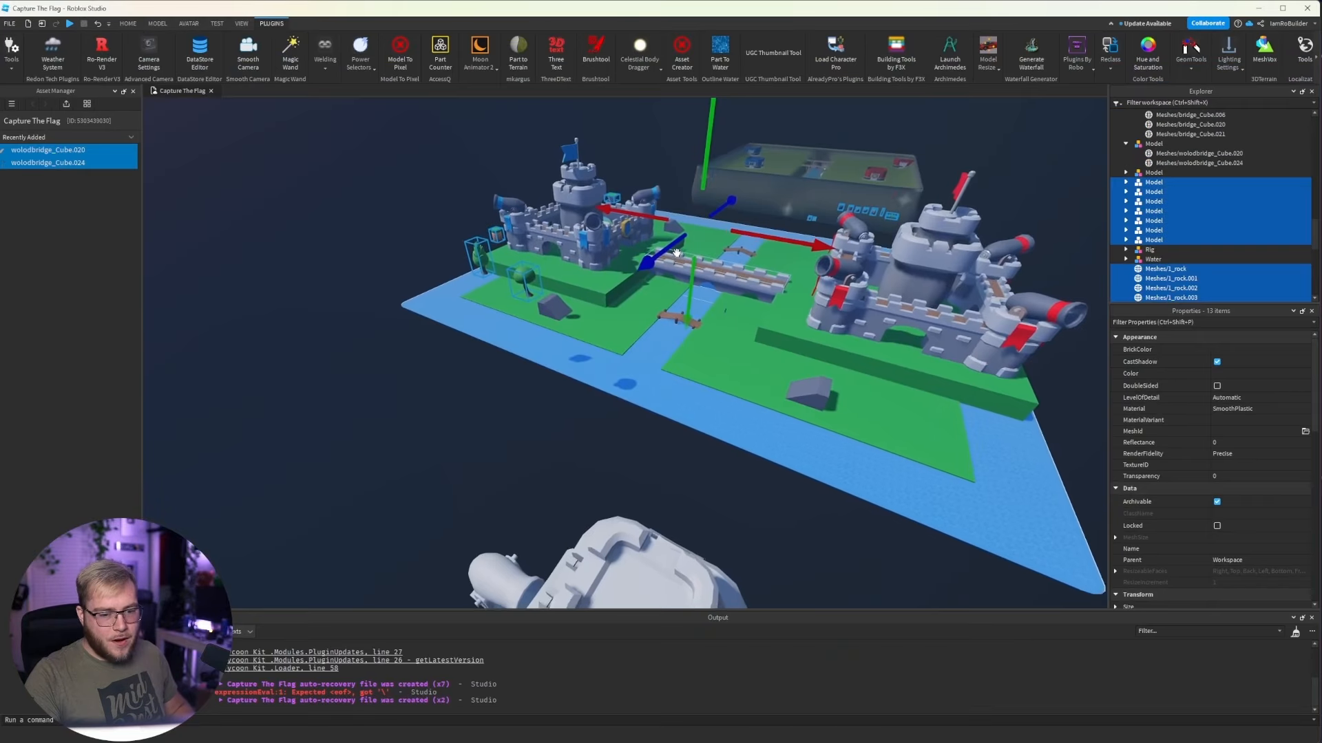
Paste the copied assets into the Capture The Flag place and move them clear of the map.
drag(475, 363, 473, 367)
right_drag(540, 301, 540, 301)
key(d)
key(s)
drag(652, 272, 265, 347)
right_drag(264, 346, 265, 346)
drag(265, 346, 264, 347)
Group the grey tower's meshes and stand it beside the red castle at 212.152, 94.168, 974.952, rotated to Y -90.
click(570, 339)
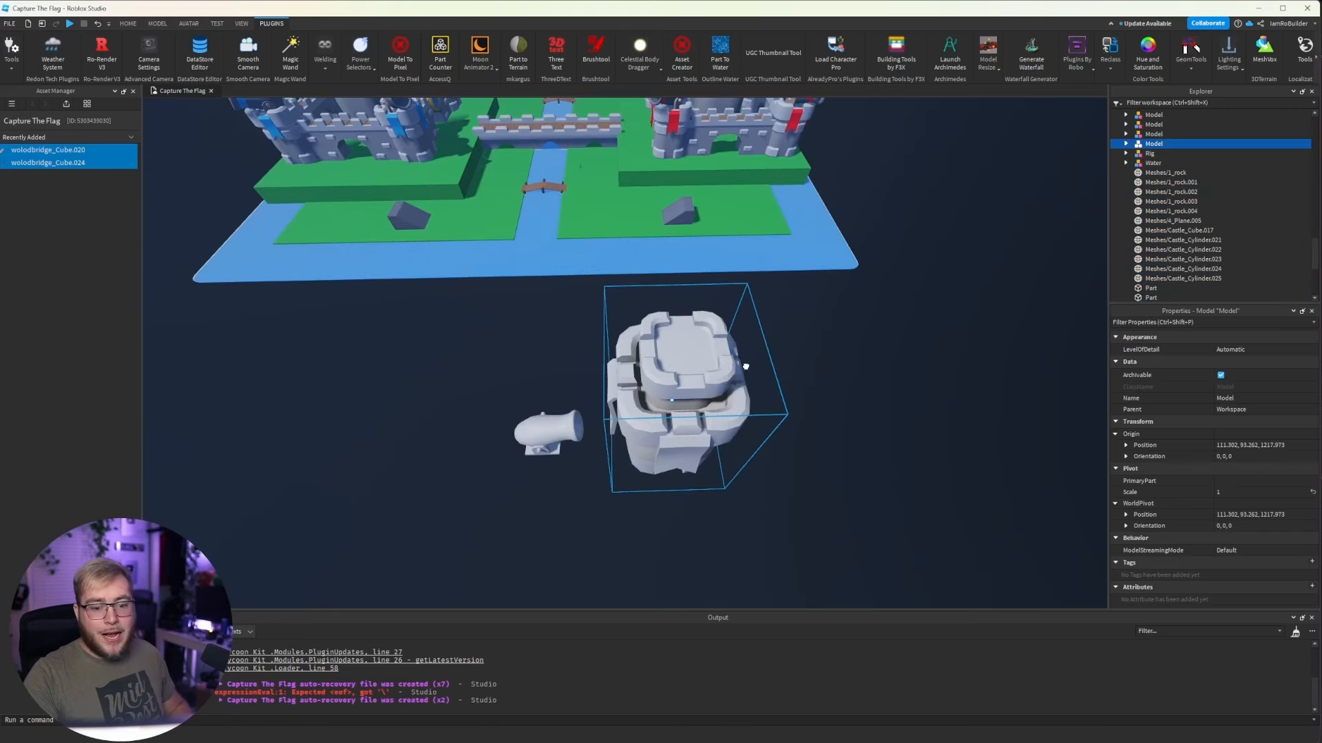
drag(681, 384, 761, 216)
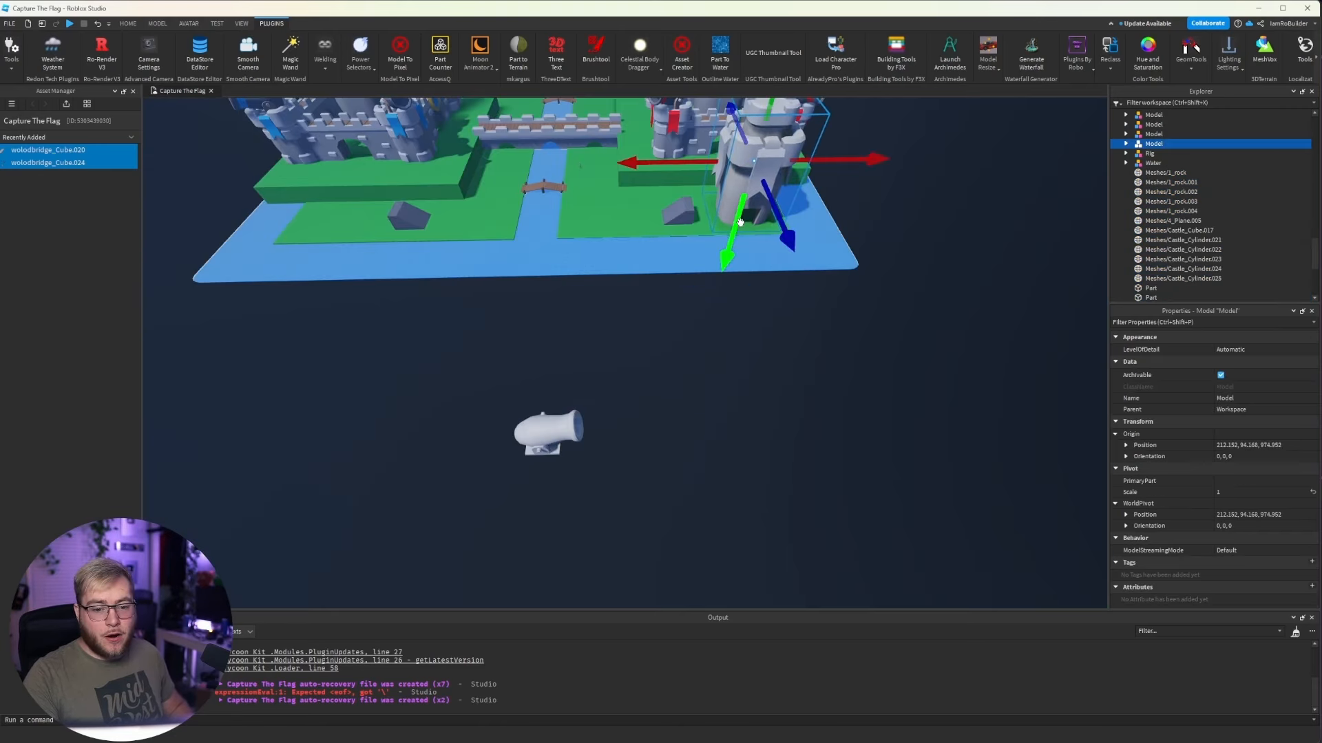
scroll(751, 236, up, 10)
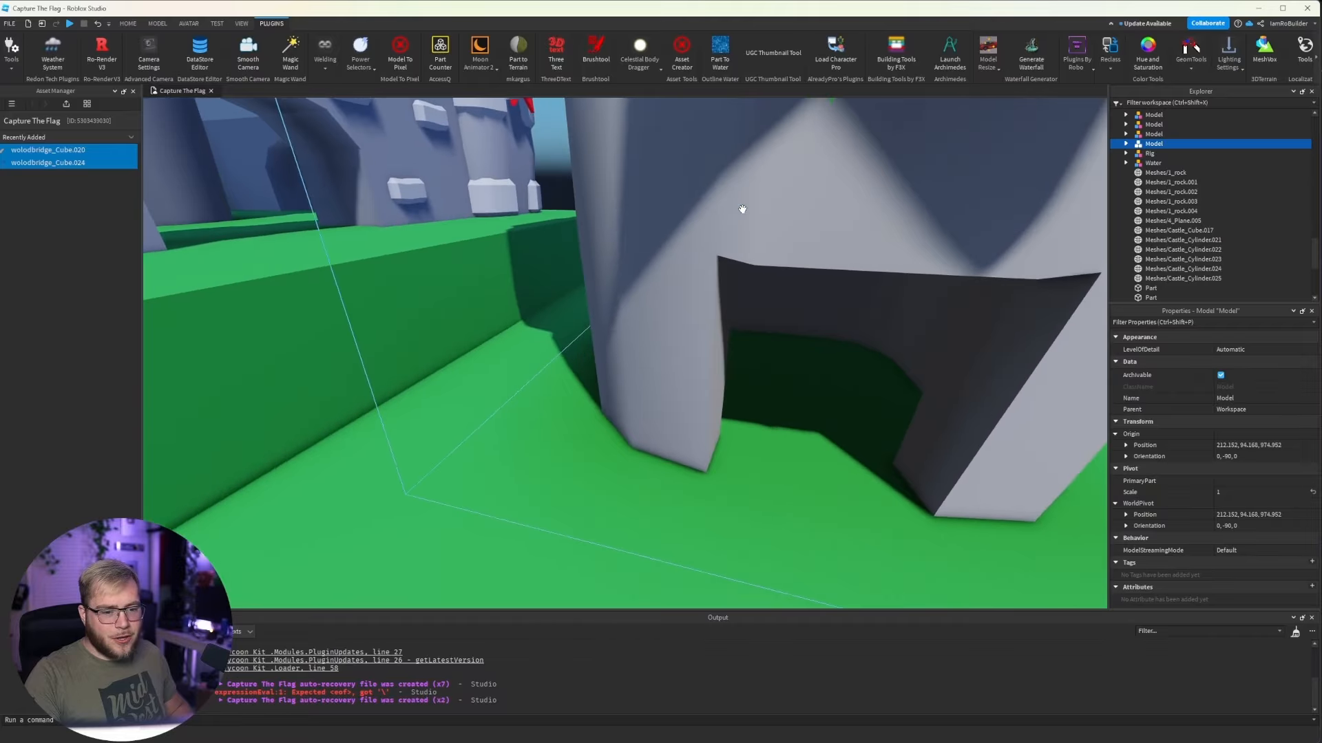
key(s)
right_drag(742, 209, 742, 209)
key(w)
key(s)
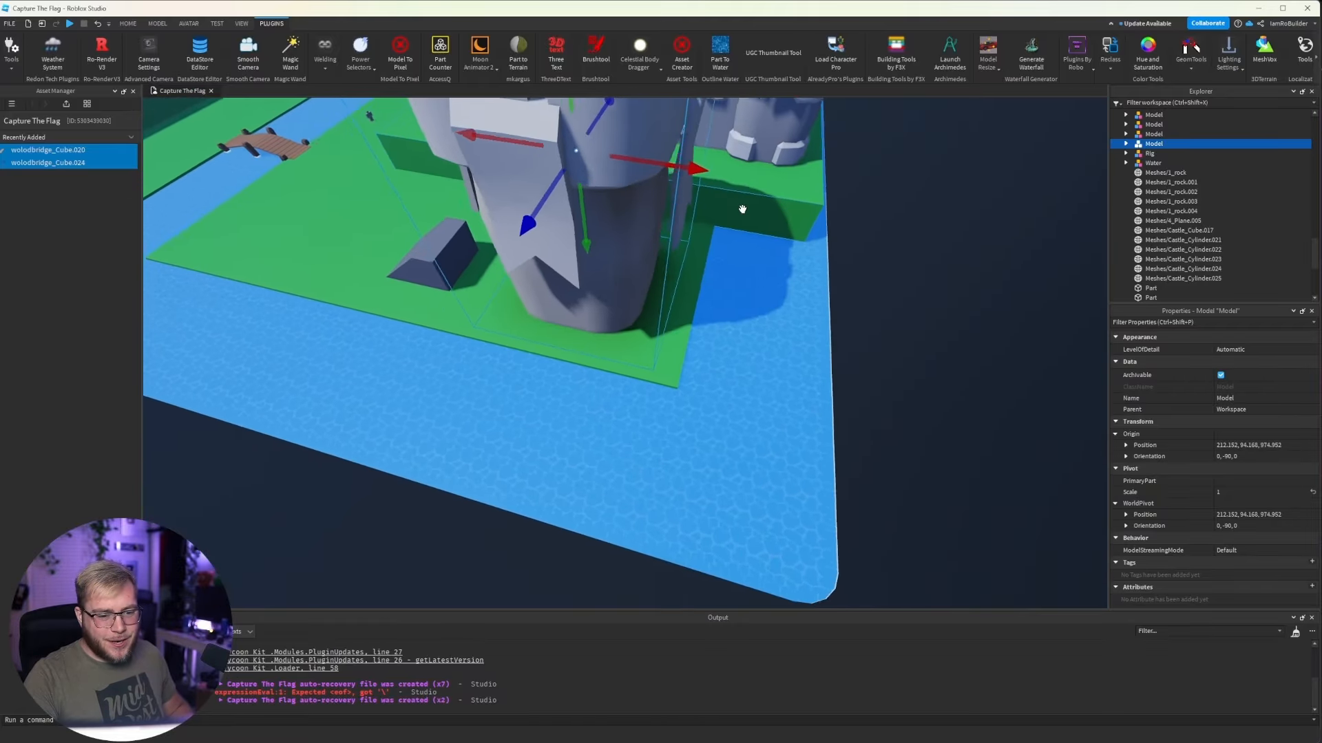
Move the grey wedge block on the tower's side of the river closer to the bank, to X 52.375.
click(552, 268)
key(a)
drag(582, 277, 464, 259)
key(a)
key(w)
right_drag(501, 252, 486, 236)
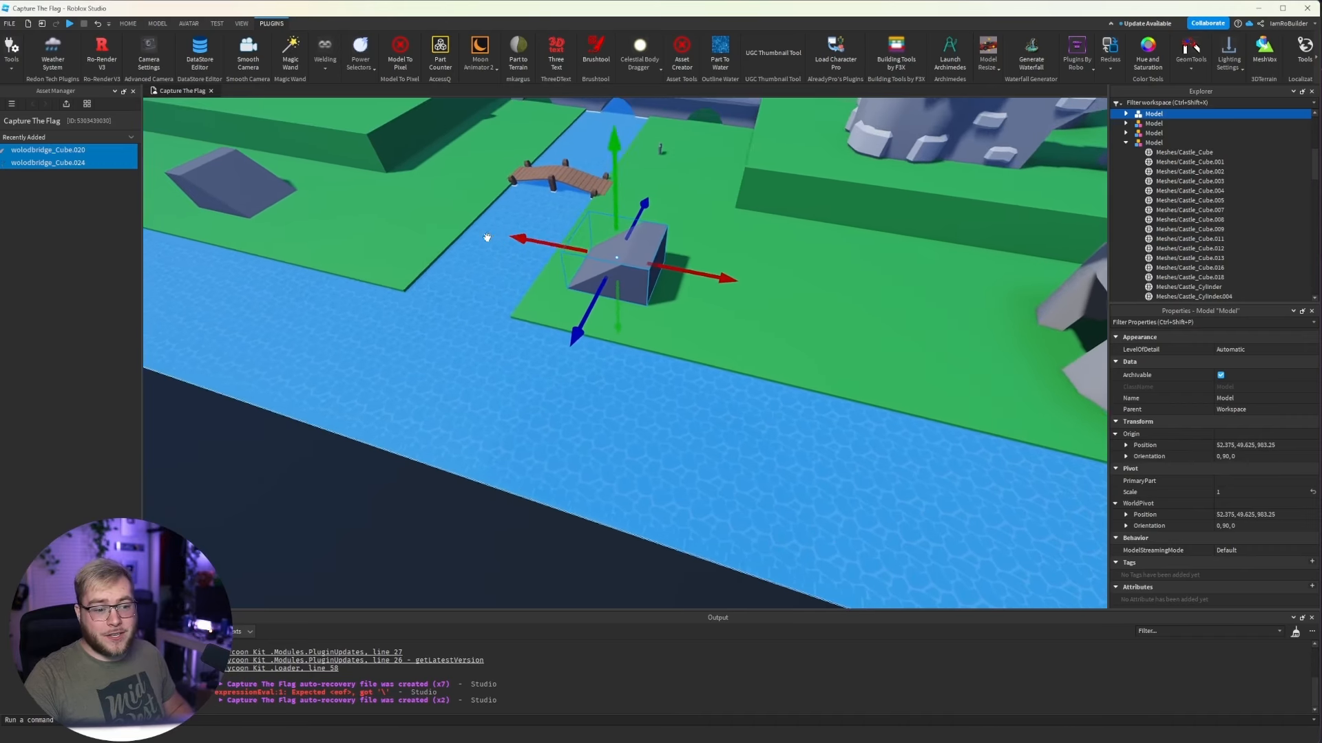
Move the matching grey wedge block on the opposite bank to X -44.125 and select both wedge blocks.
click(288, 195)
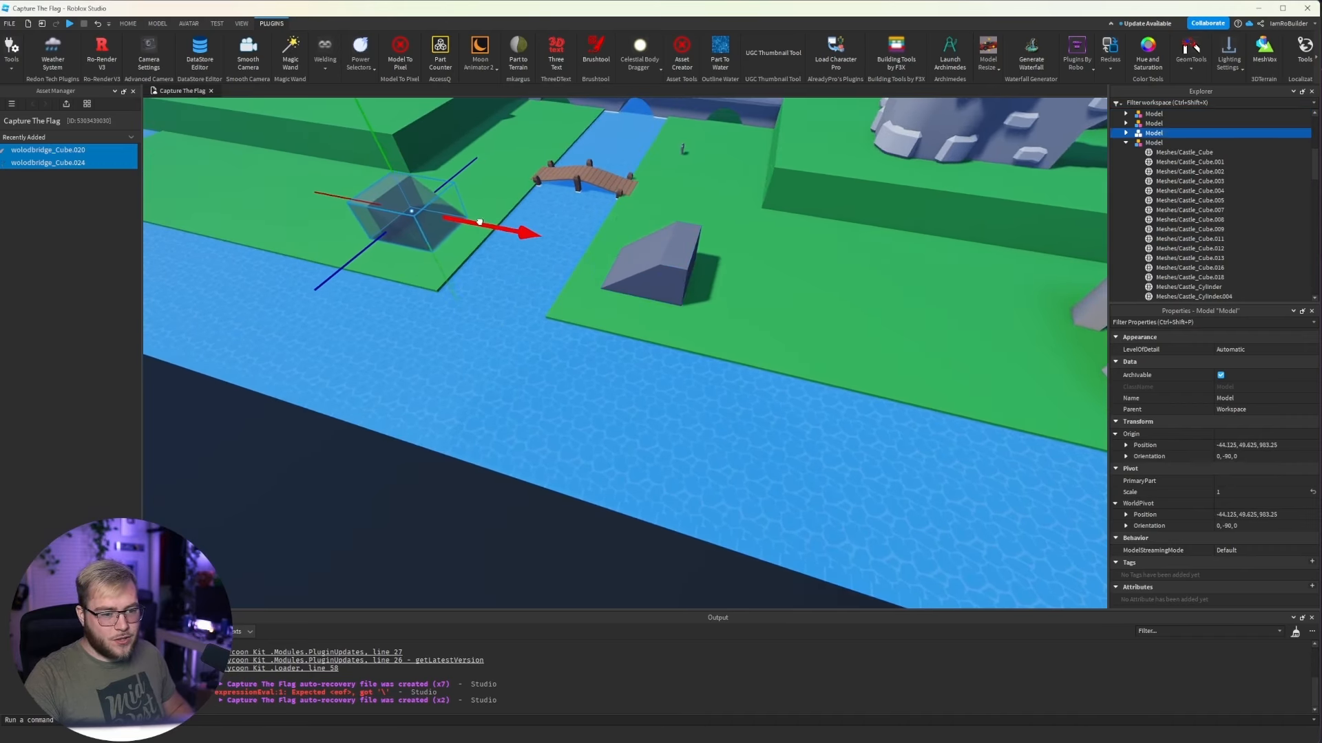
shift+click(634, 270)
right_drag(634, 271, 634, 271)
Set the corner tower's body mesh color to 129, 130, 139 and color the tower's banners red.
key(w)
key(w)
right_drag(860, 274, 859, 274)
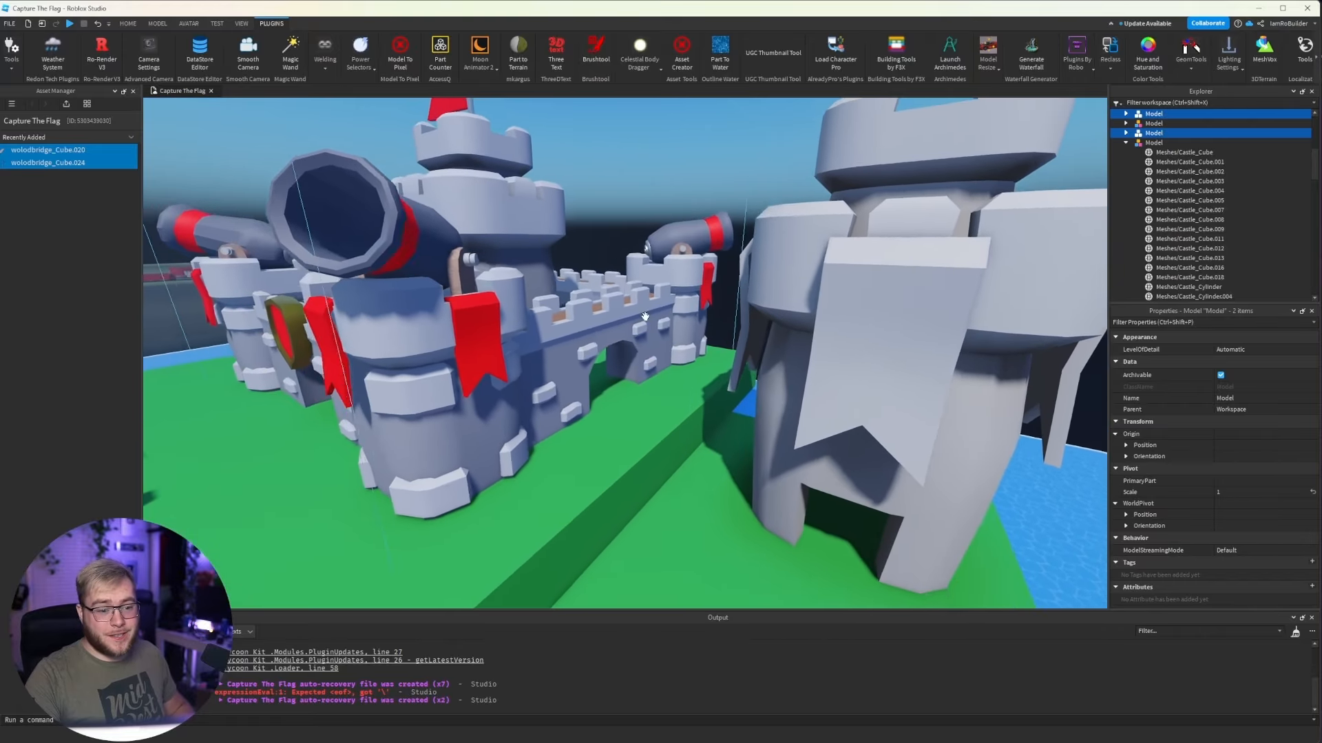
right_drag(860, 274, 860, 274)
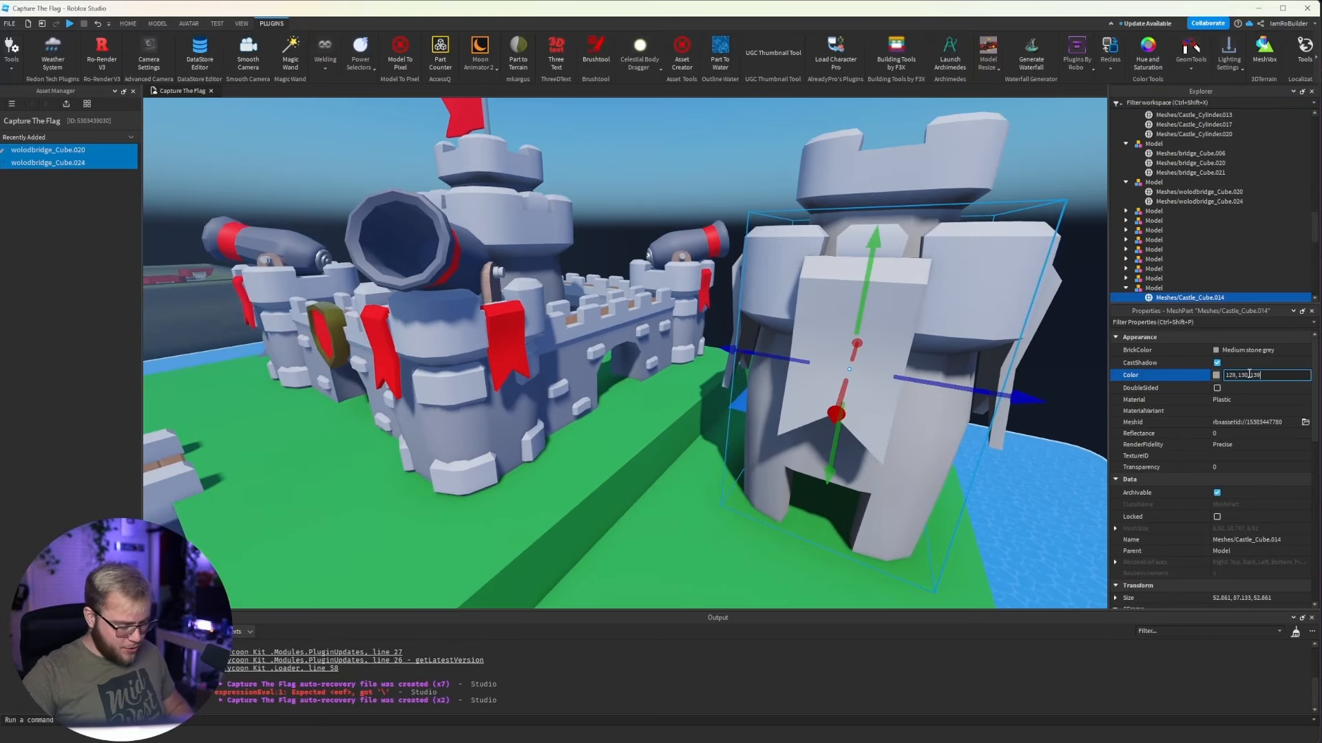
key(Return)
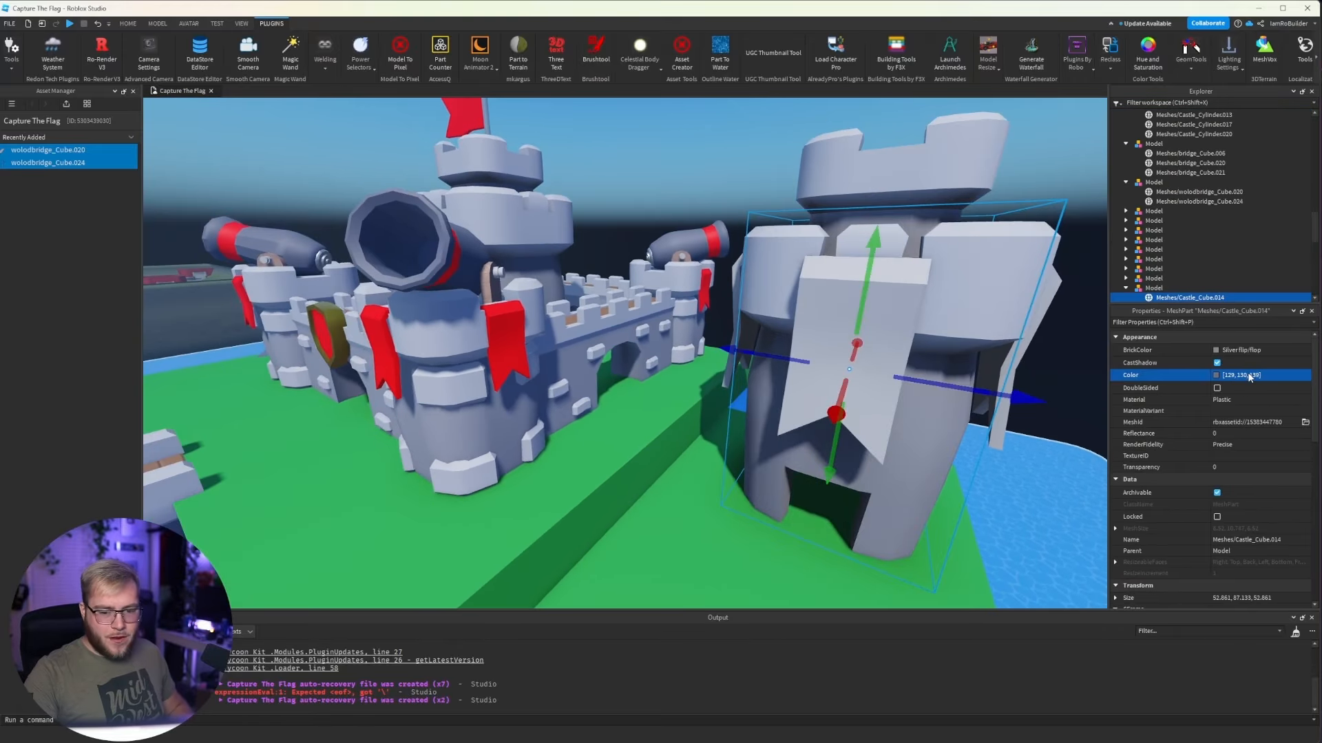
click(1216, 350)
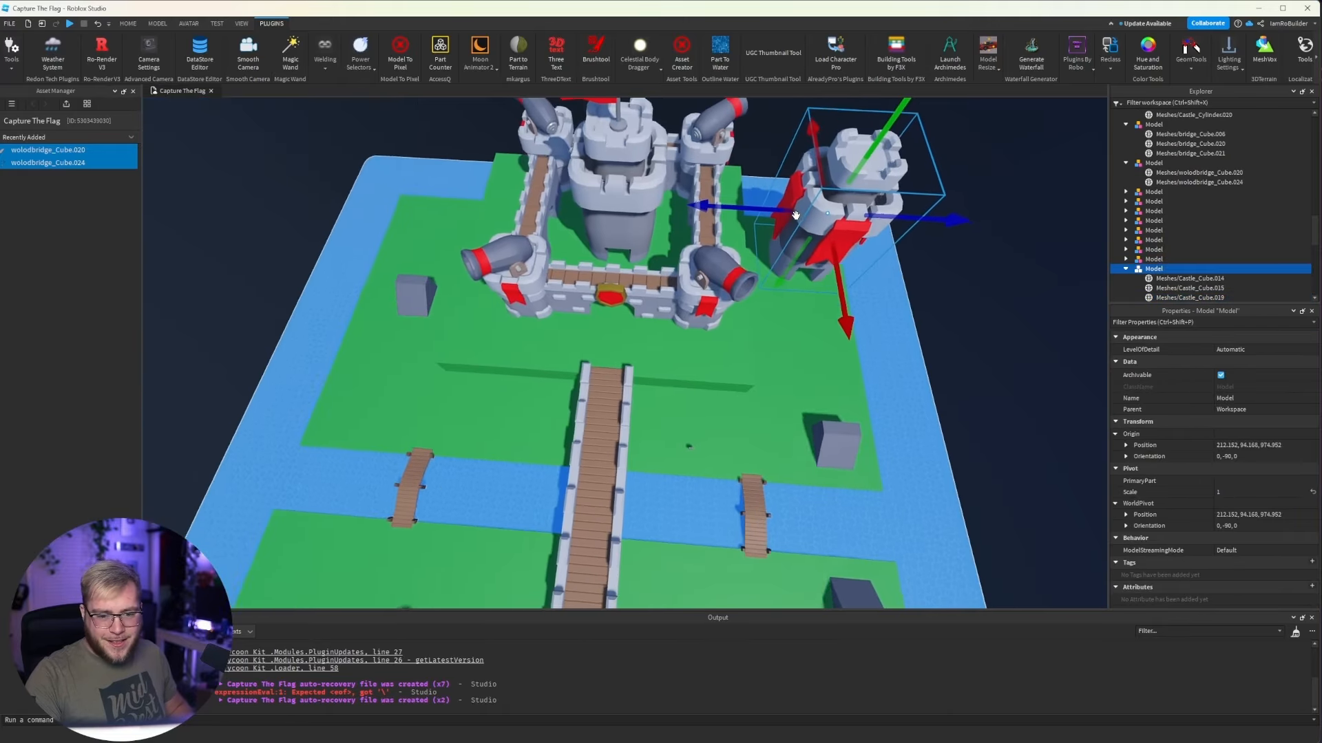
Place a matching copy of the red-bannered corner tower on the opposite side of the red castle.
scroll(809, 216, up, 2)
scroll(808, 216, up, 5)
right_drag(808, 216, 809, 315)
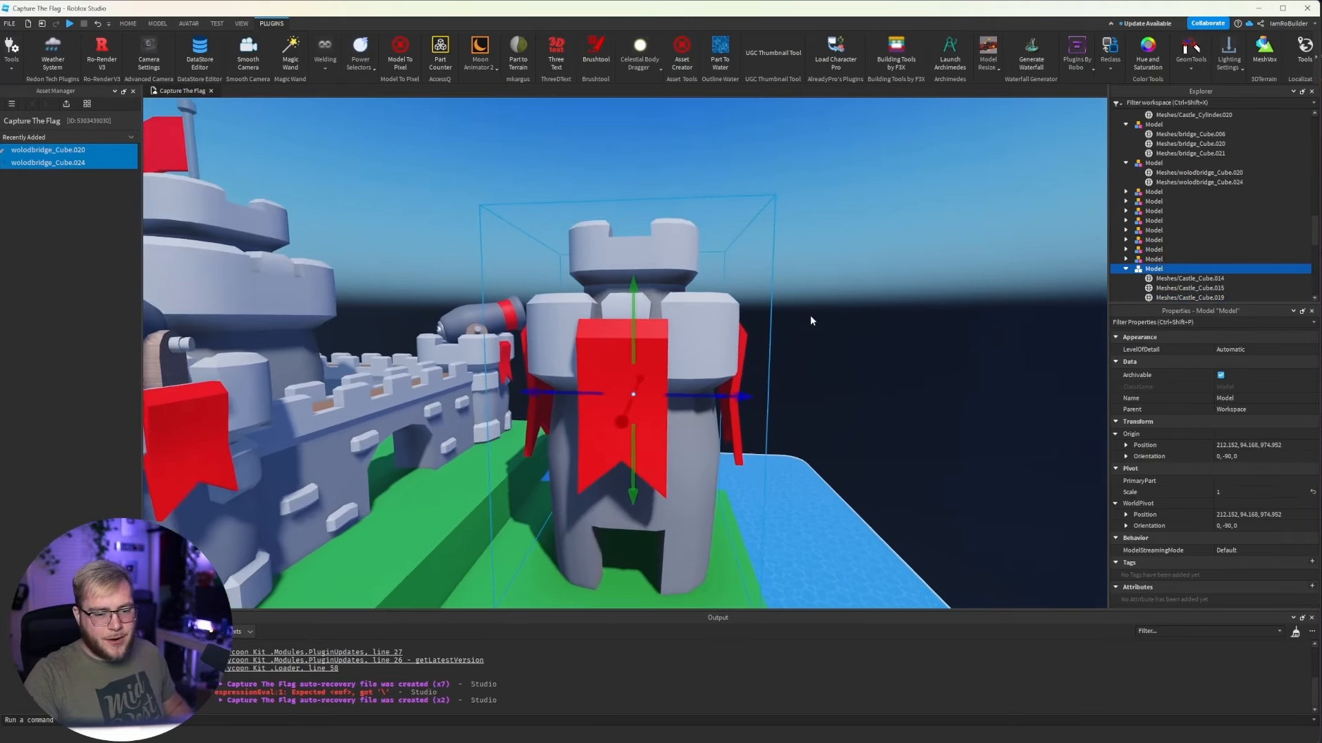
mouse_move(668, 383)
mouse_down()
mouse_move(744, 383)
mouse_move(674, 385)
mouse_up()
right_drag(750, 387, 744, 387)
drag(458, 214, 495, 211)
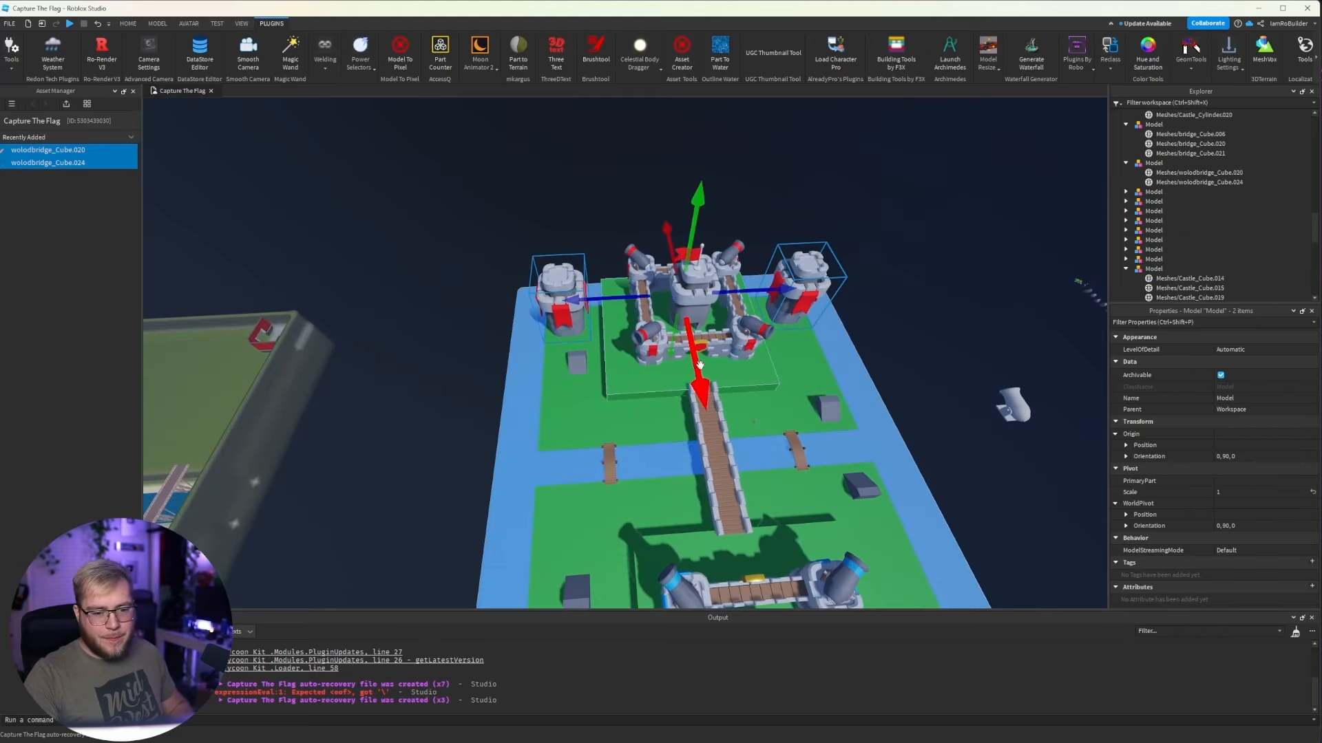
Move copies of both corner towers, turned to Y 90, across the river to stand on either side of the blue castle.
drag(715, 414, 717, 416)
right_drag(716, 414, 717, 416)
drag(716, 416, 738, 432)
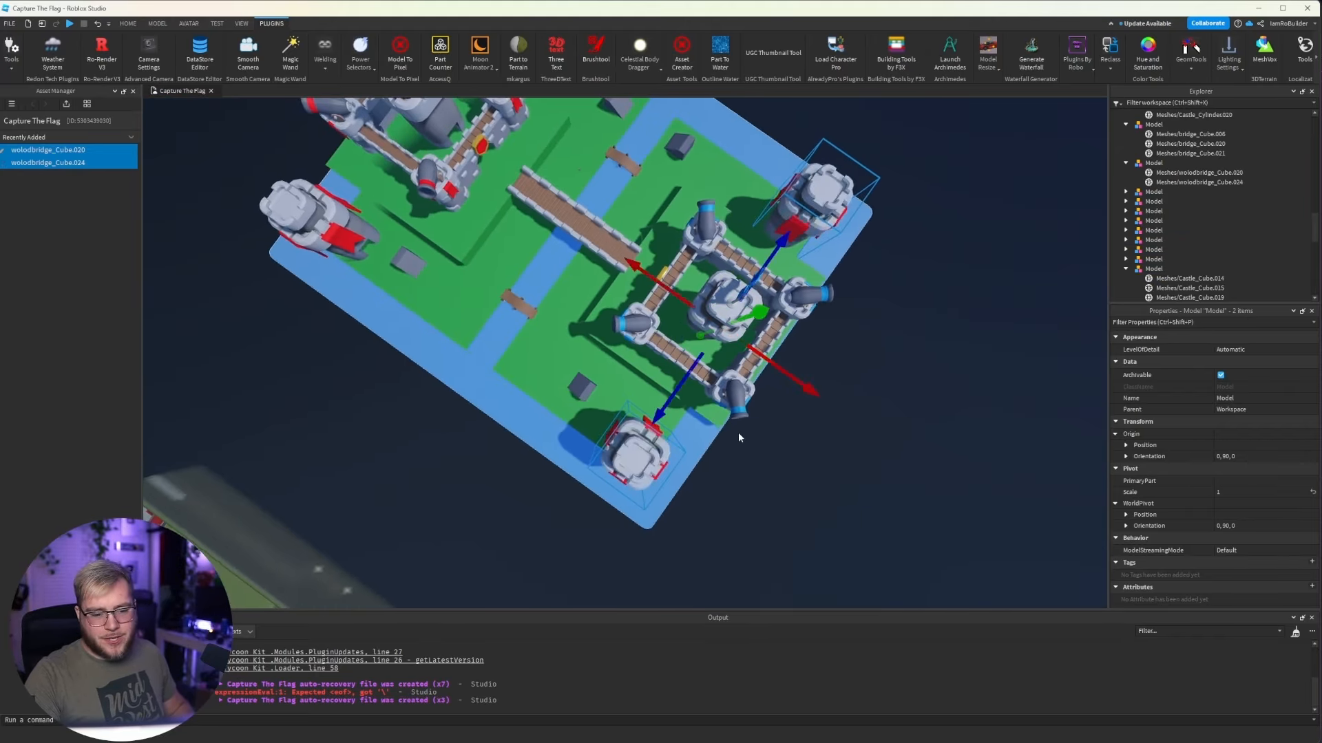
Recolor the banners of the two towers beside the blue castle from red to blue.
right_drag(737, 432, 738, 432)
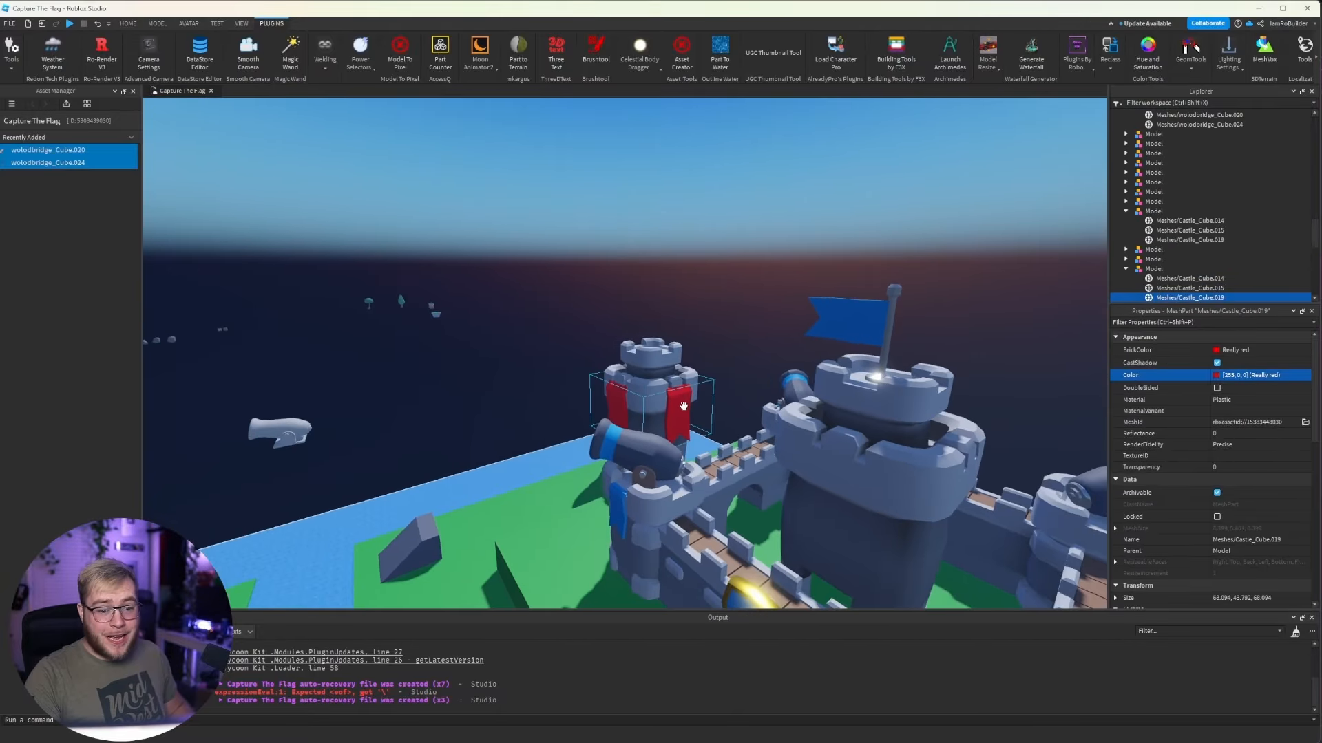
alt+click(684, 406)
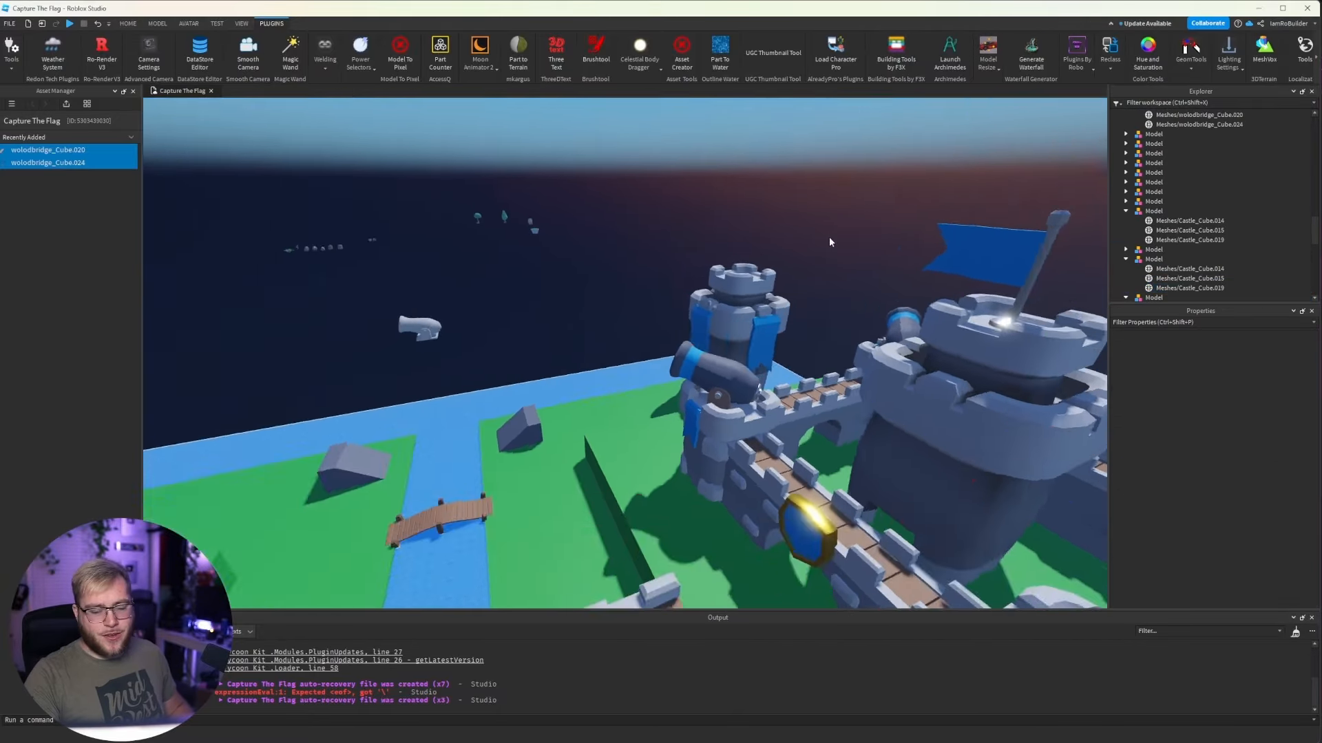
key(s)
right_drag(829, 236, 815, 232)
key(w)
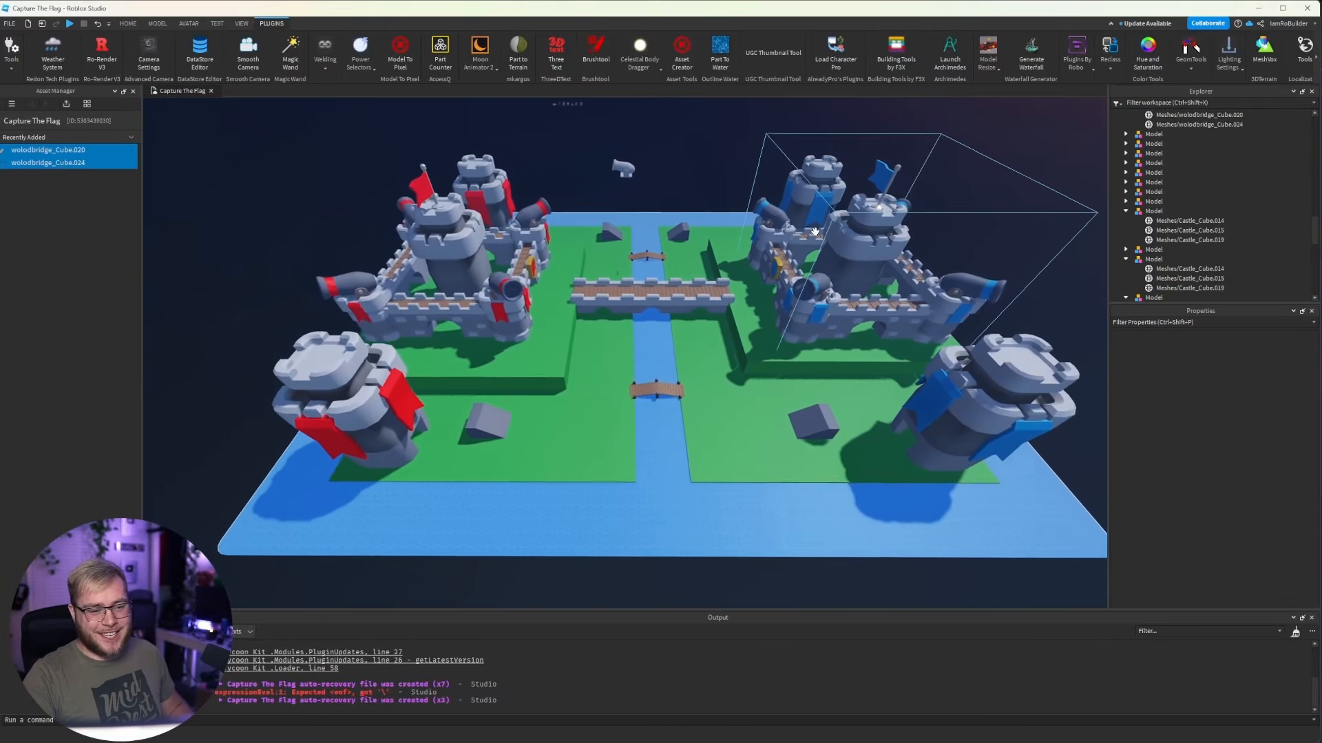
Select the imported rock meshes and add Meshes/1_rock.002 and Meshes/1_rock.003 as brushes in Brushtool.
key(d)
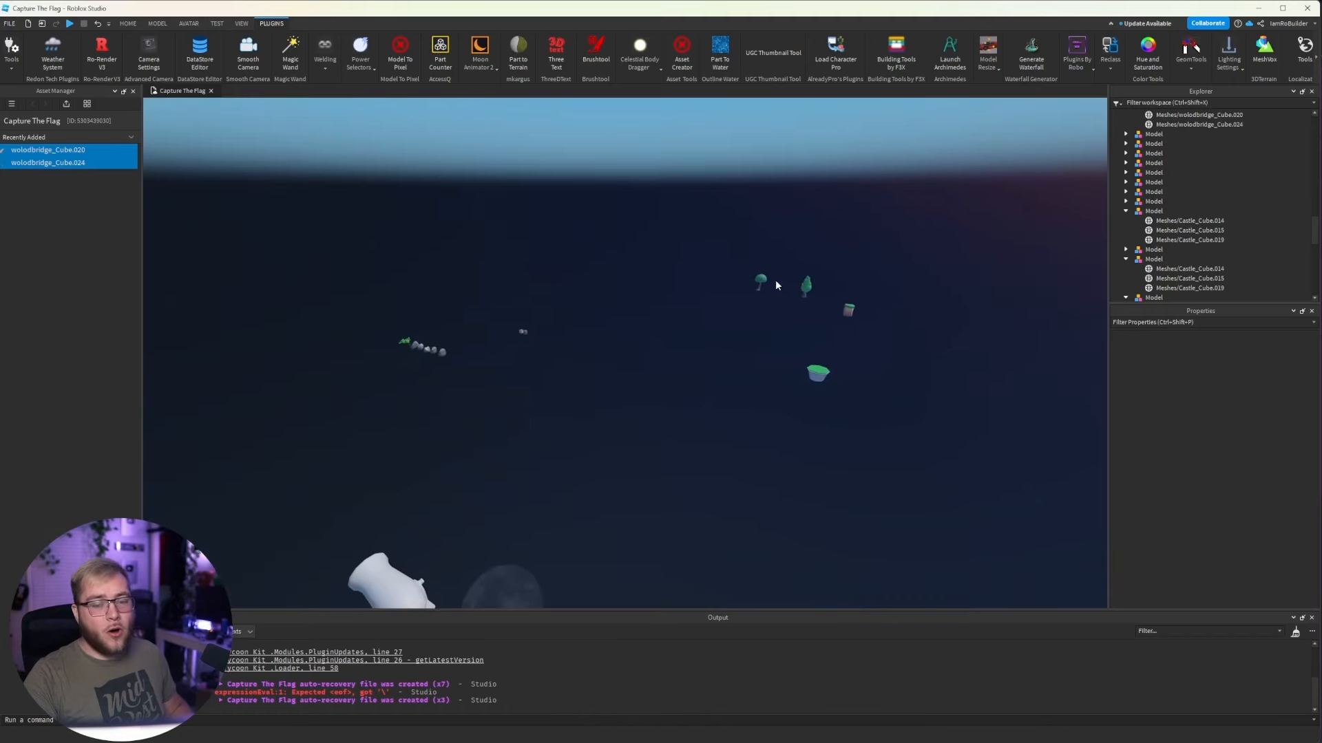
key(w)
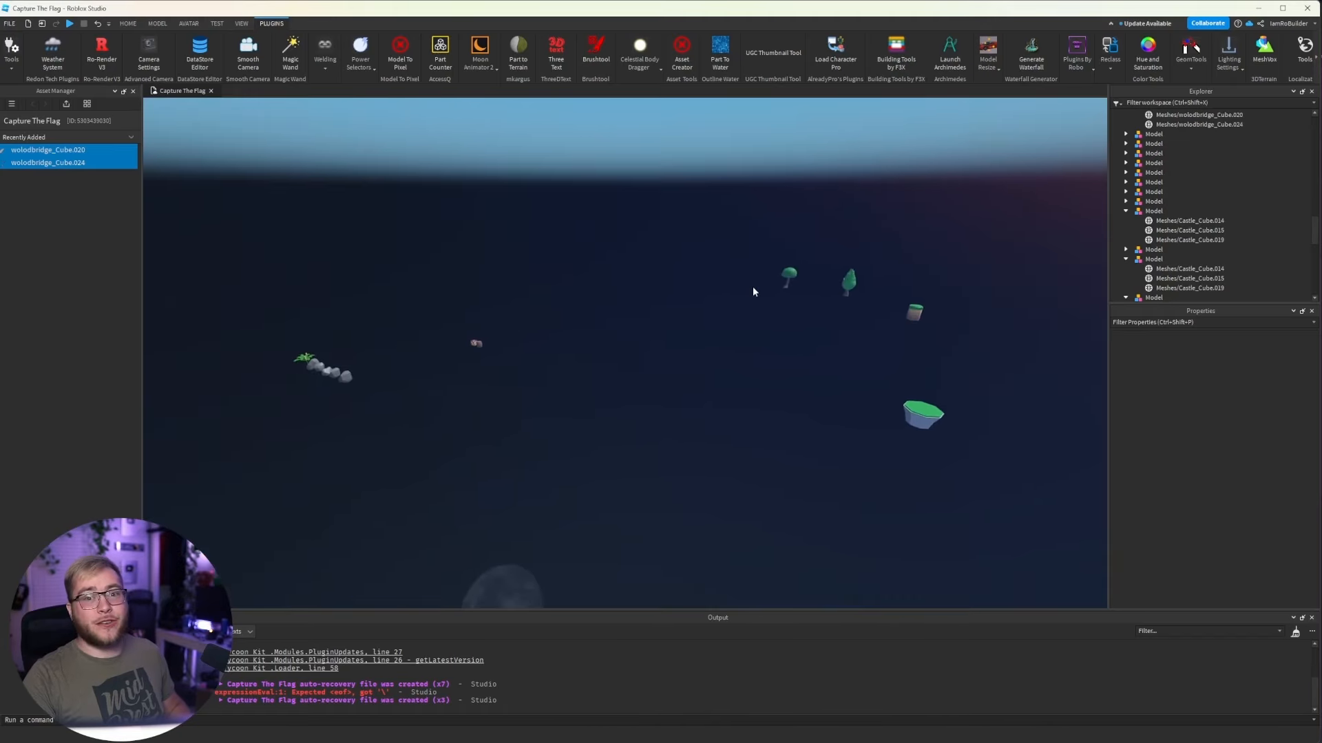
key(a)
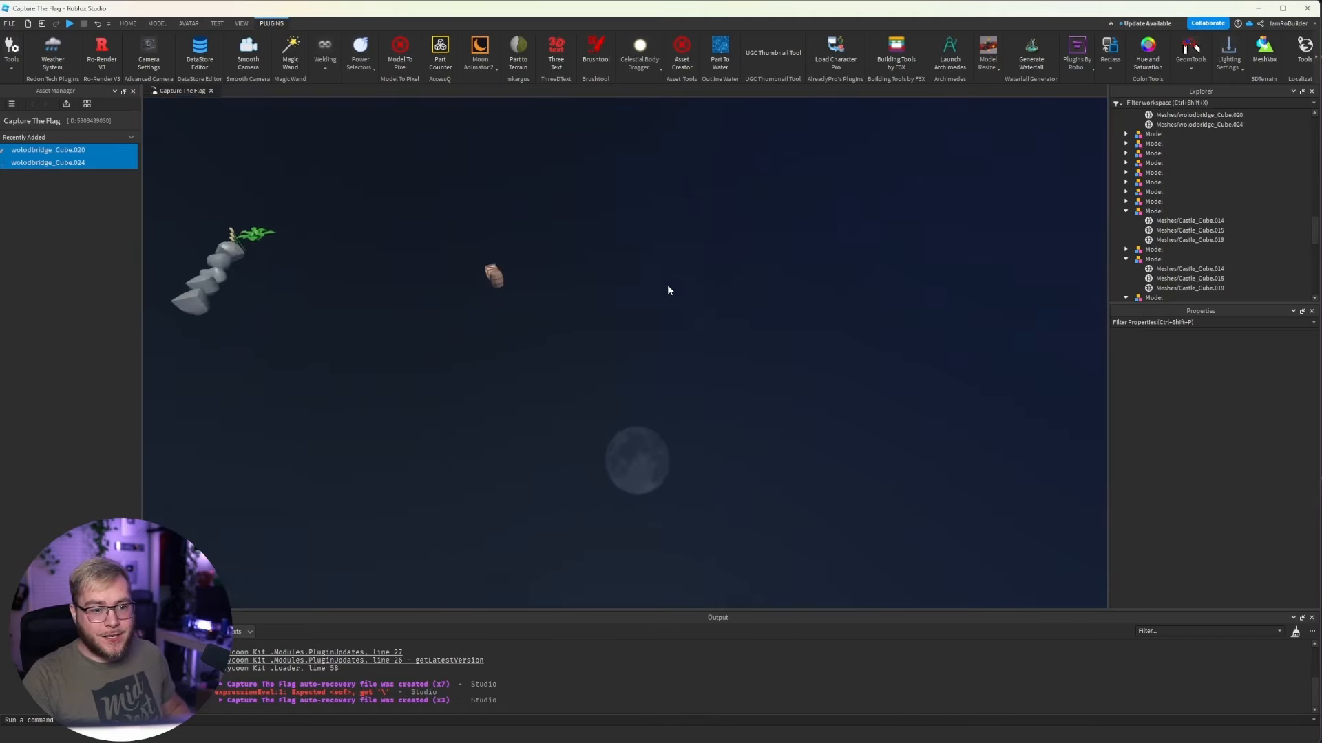
key(w)
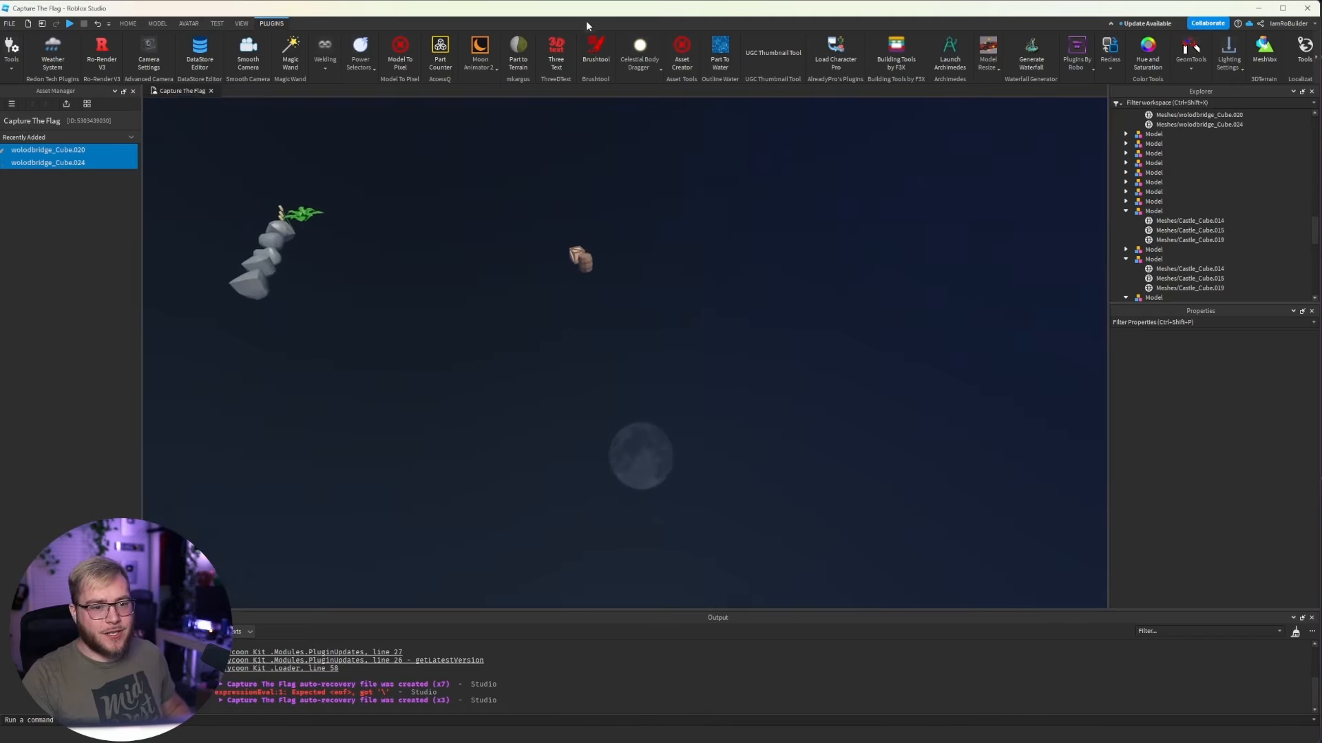
click(596, 49)
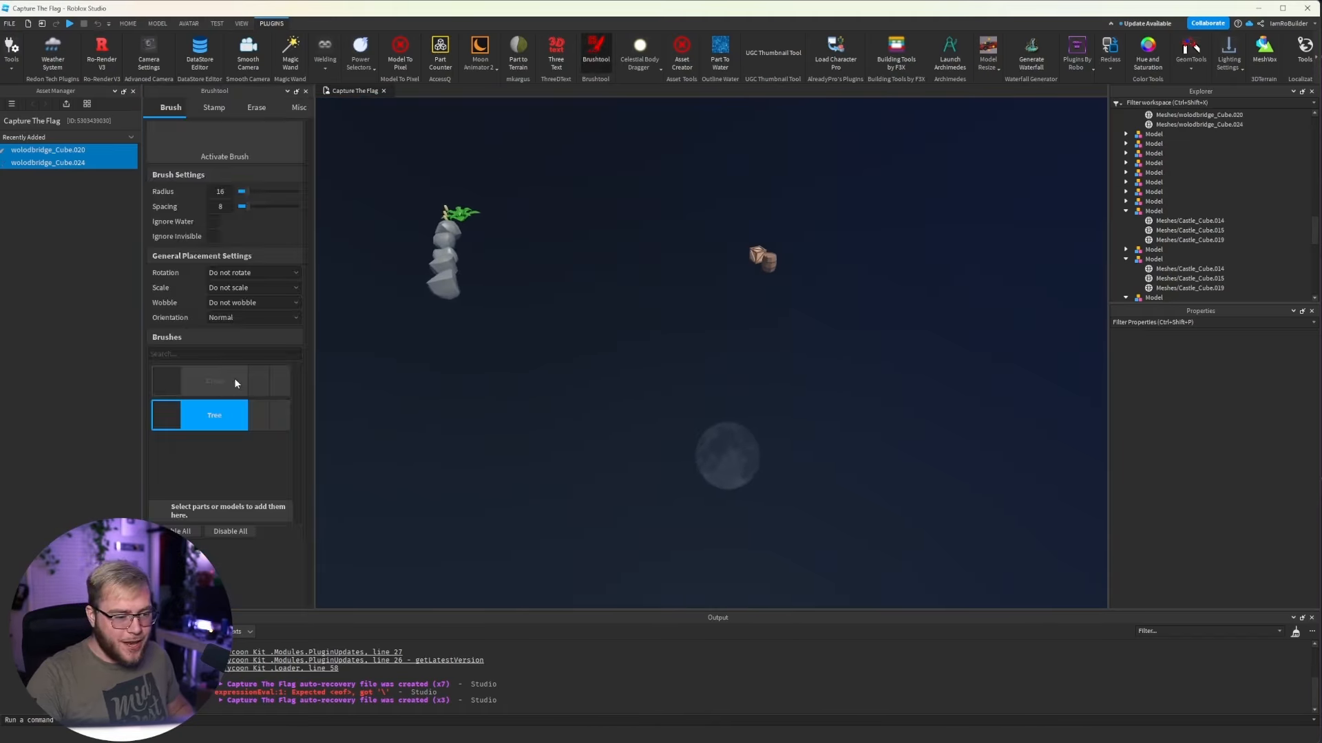
drag(451, 260, 477, 307)
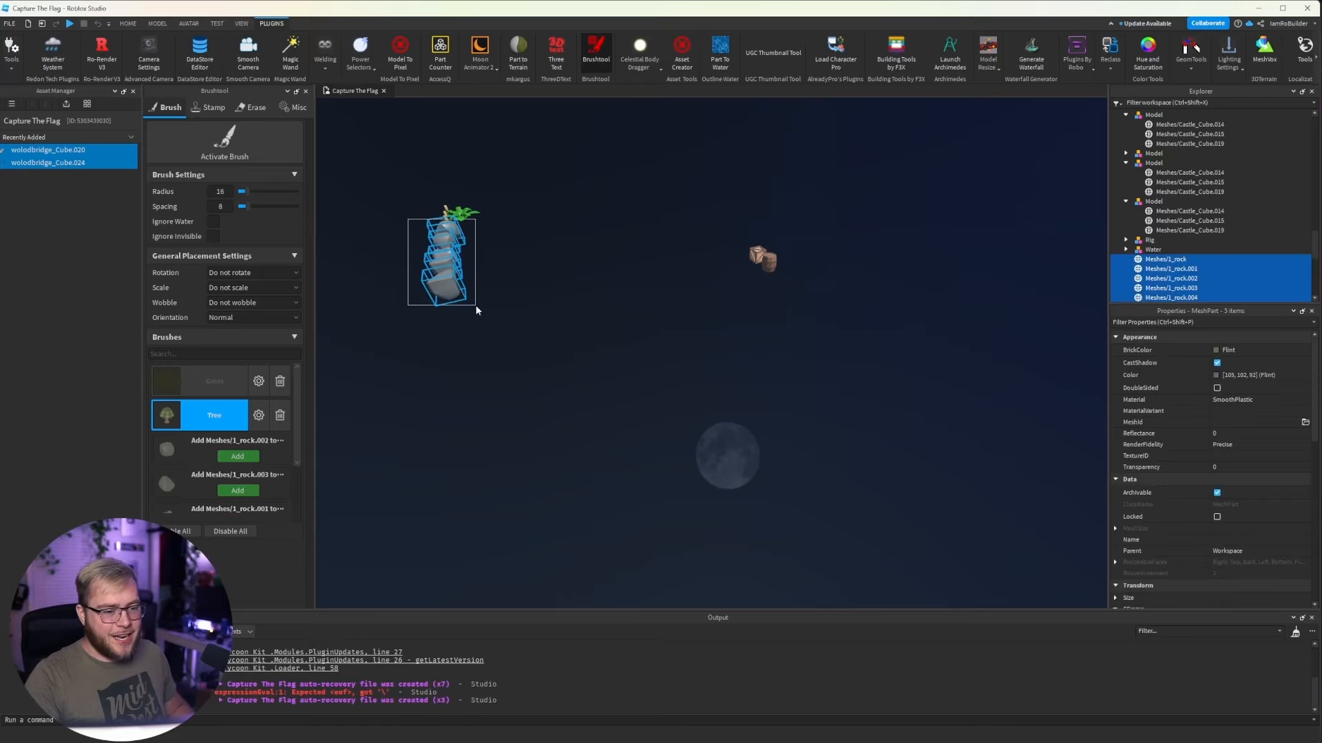
click(235, 457)
scroll(241, 451, down, 2)
click(249, 409)
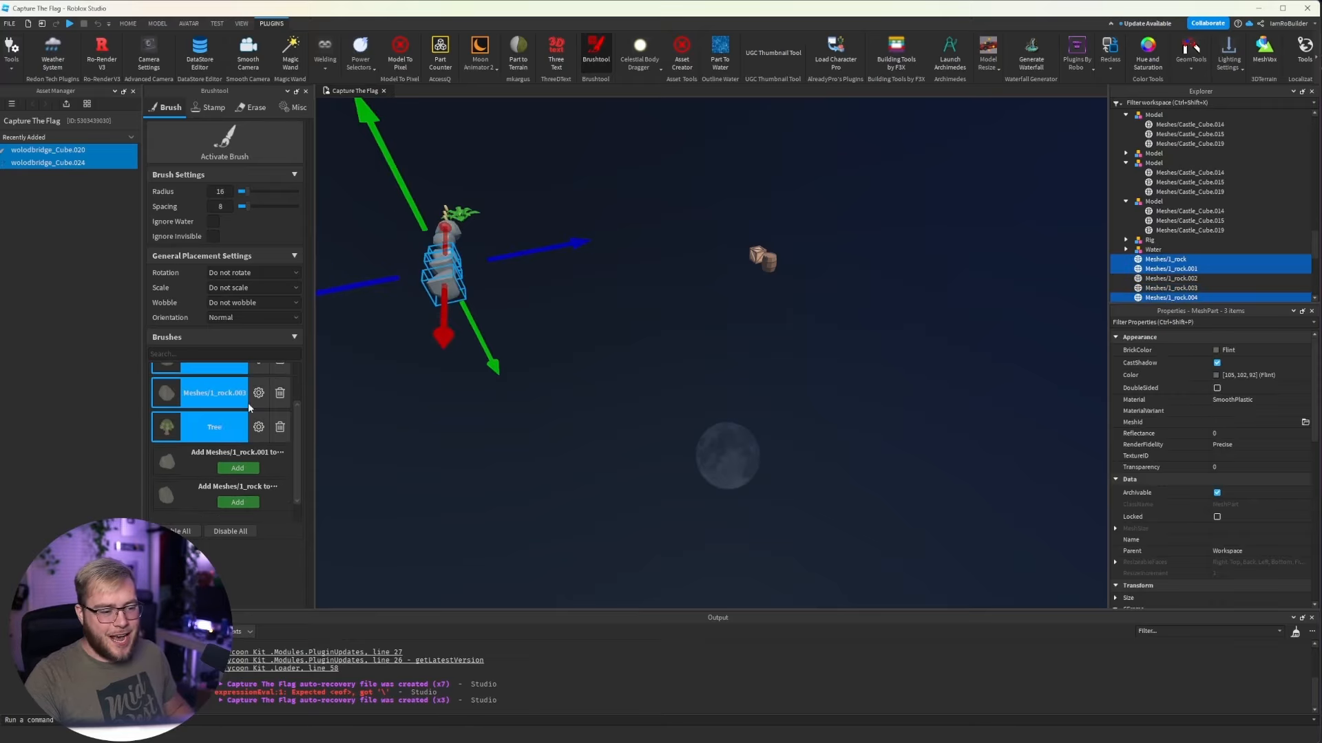
Try painting rocks and trees with the brush on the grass beside the small bridge.
click(239, 150)
key(w)
right_drag(772, 335, 764, 332)
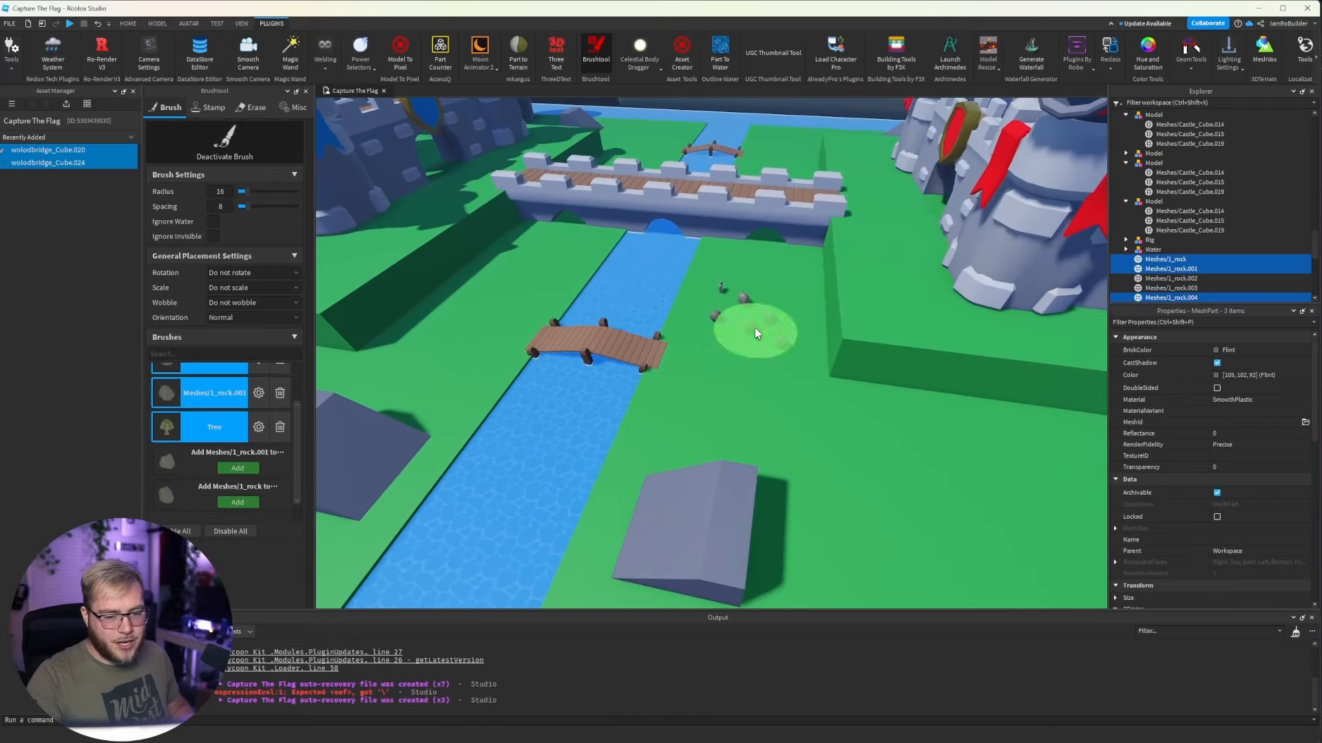
click(754, 327)
click(884, 497)
click(864, 298)
key(ctrl+z)
key(ctrl+z)
key(ctrl+z)
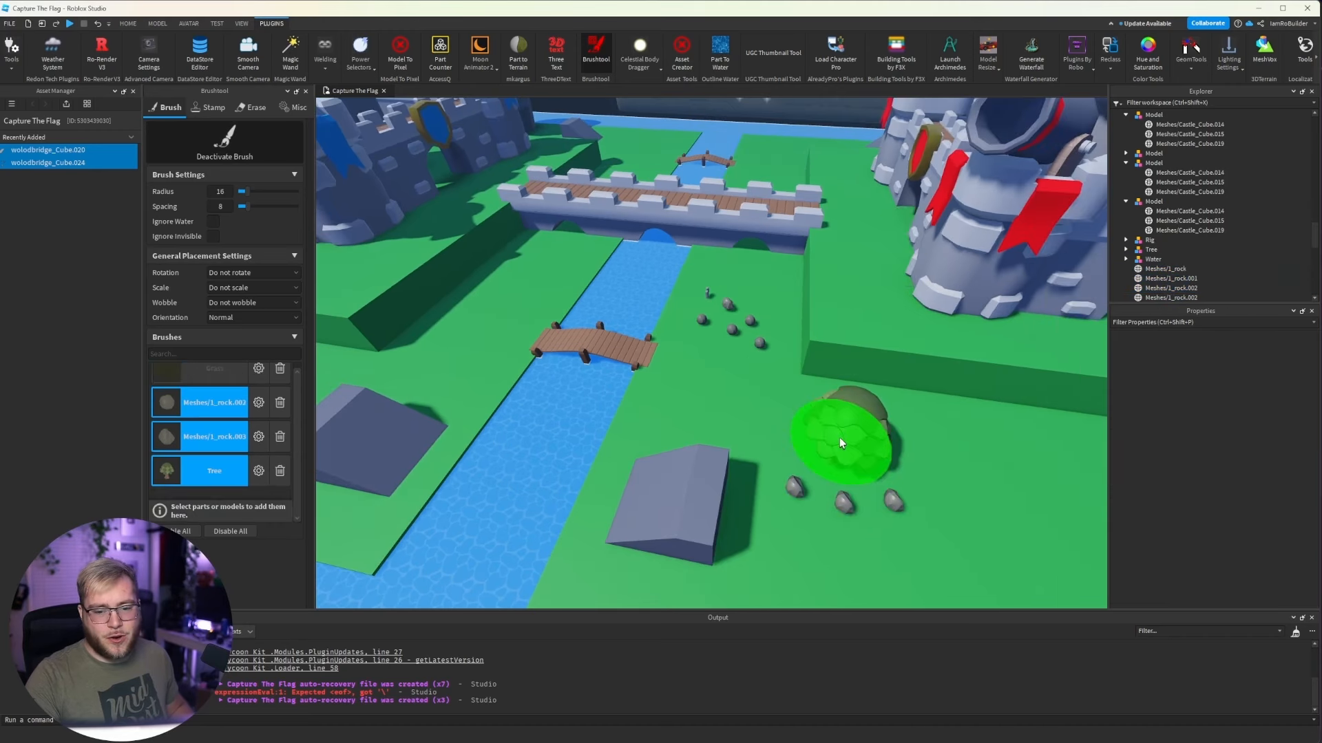
right_drag(765, 384, 763, 383)
scroll(764, 378, down, 10)
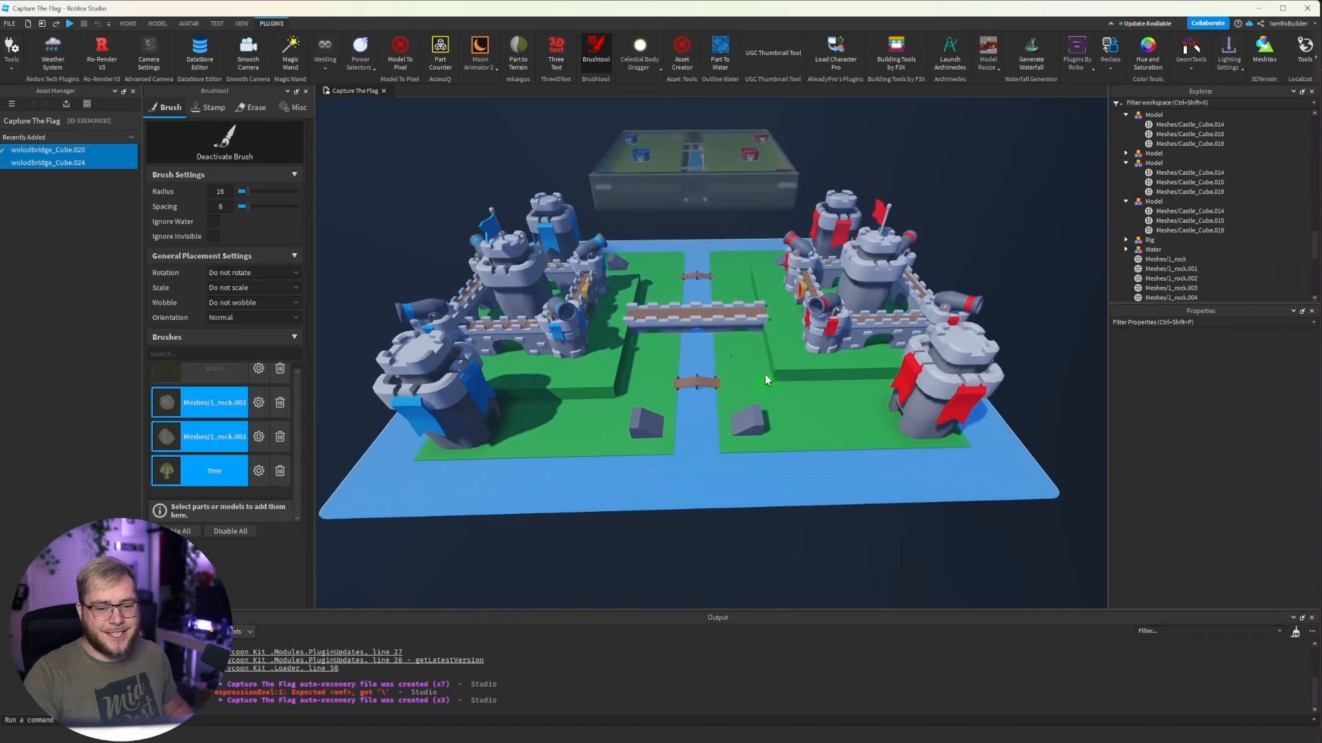
Add the two selected tree models to the Brushtool brushes and activate the brush.
key(d)
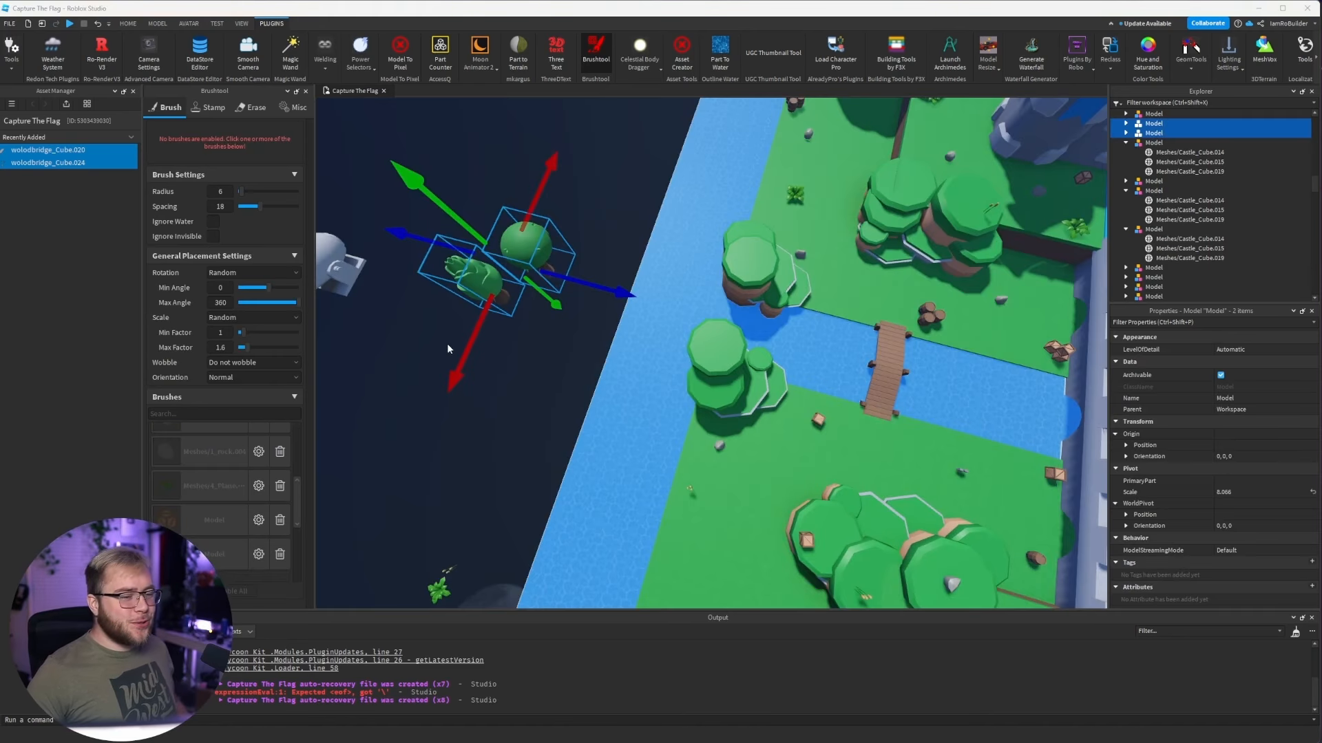
scroll(215, 493, down, 2)
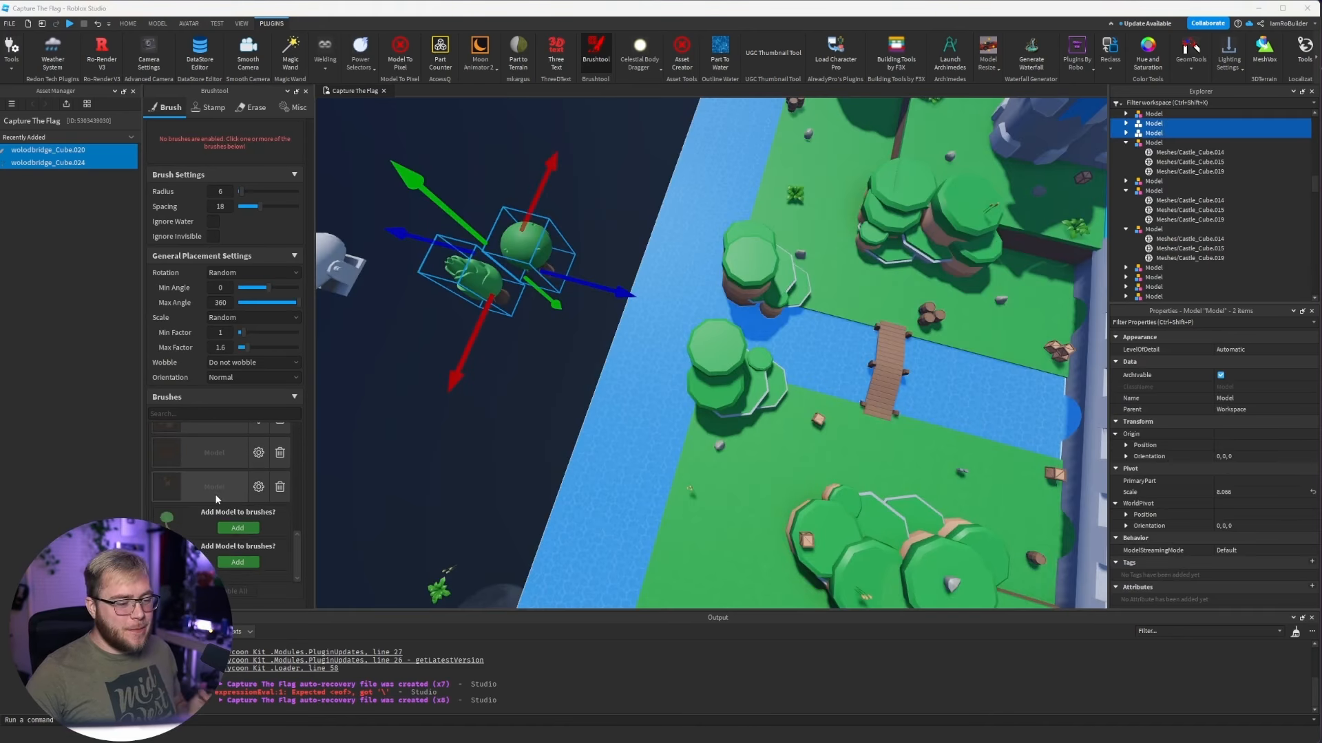
click(242, 530)
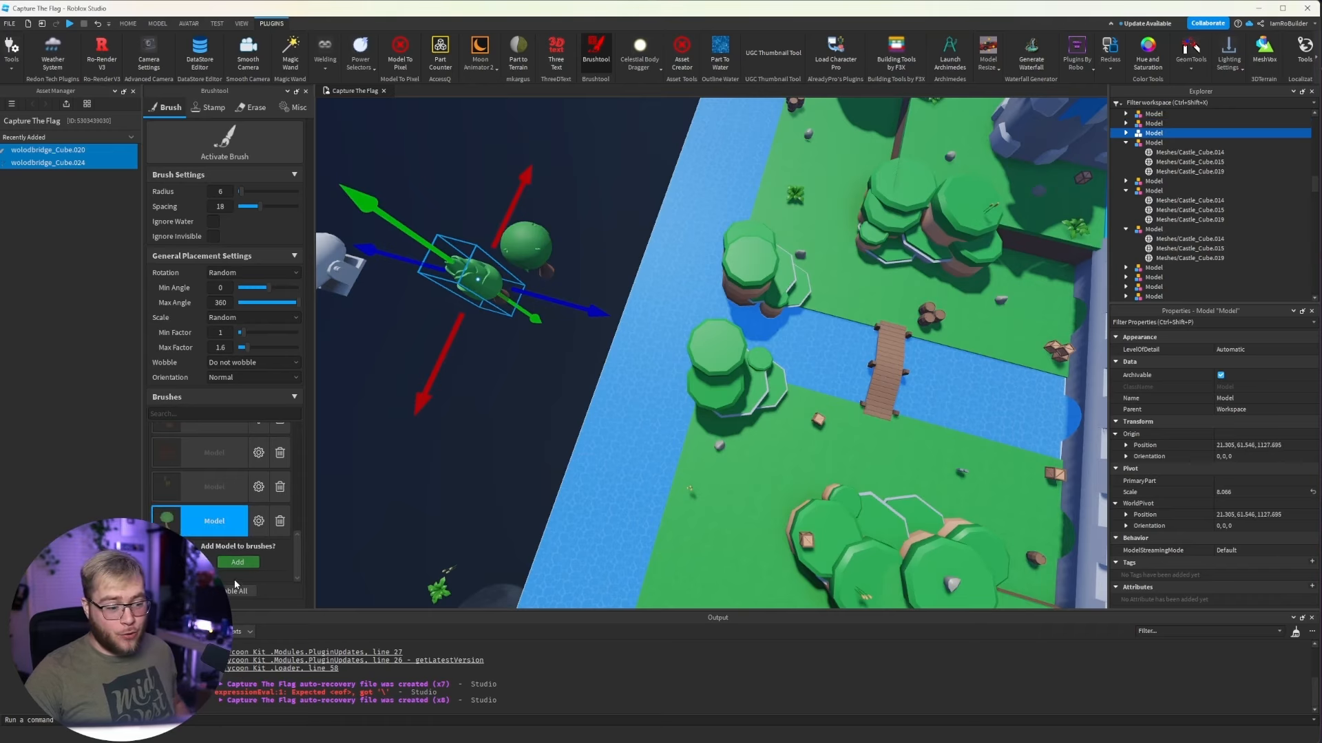
click(237, 562)
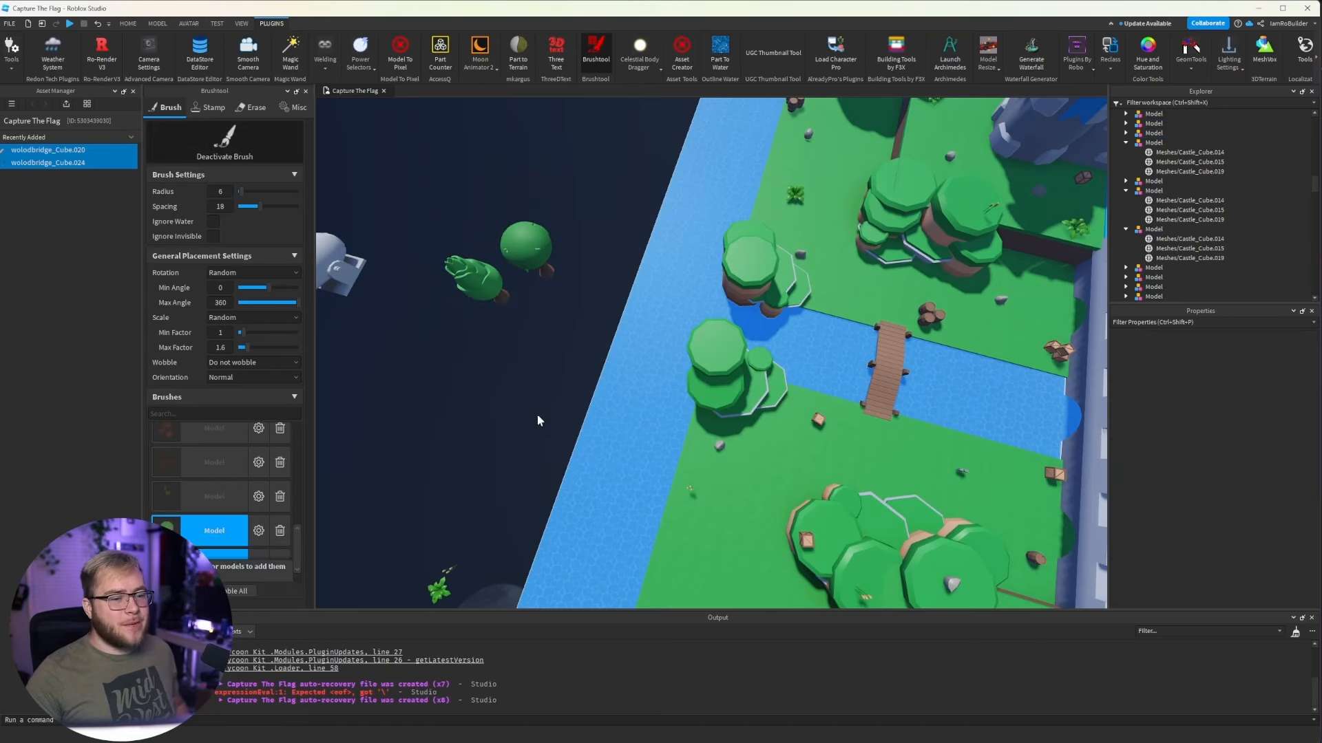
Try painting full-size trees around the blue castle's tower, the terraced cliffs and the riverbank.
right_drag(586, 352, 586, 353)
key(w)
scroll(587, 352, down, 6)
scroll(771, 337, up, 6)
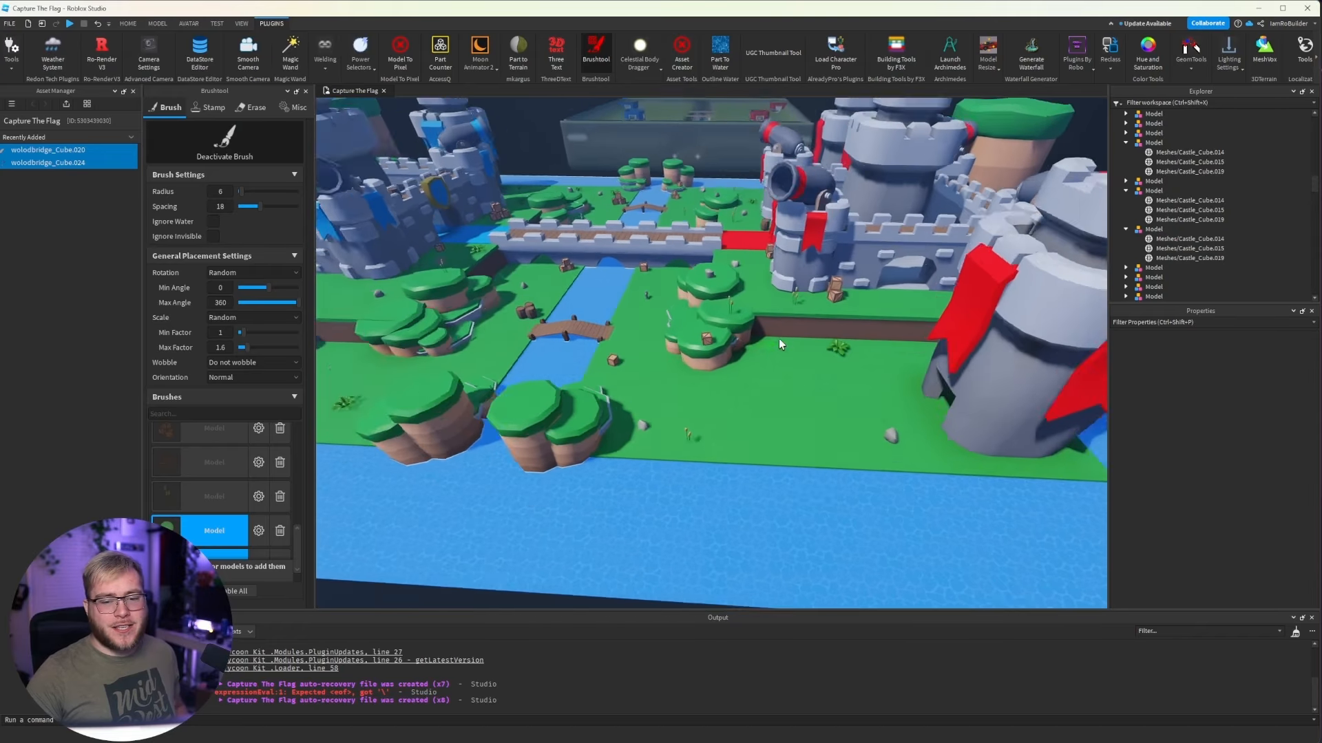
right_drag(781, 334, 775, 327)
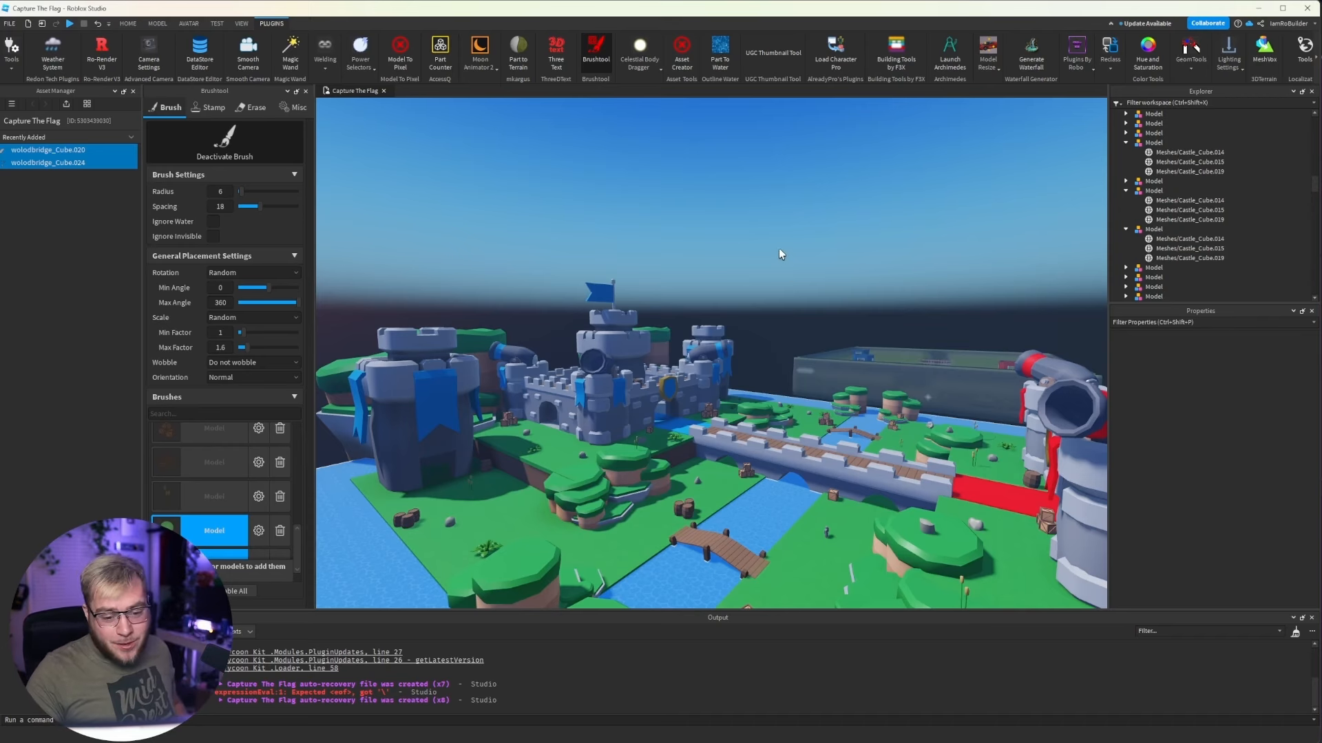
scroll(778, 251, up, 6)
right_drag(779, 248, 700, 346)
scroll(778, 249, down, 8)
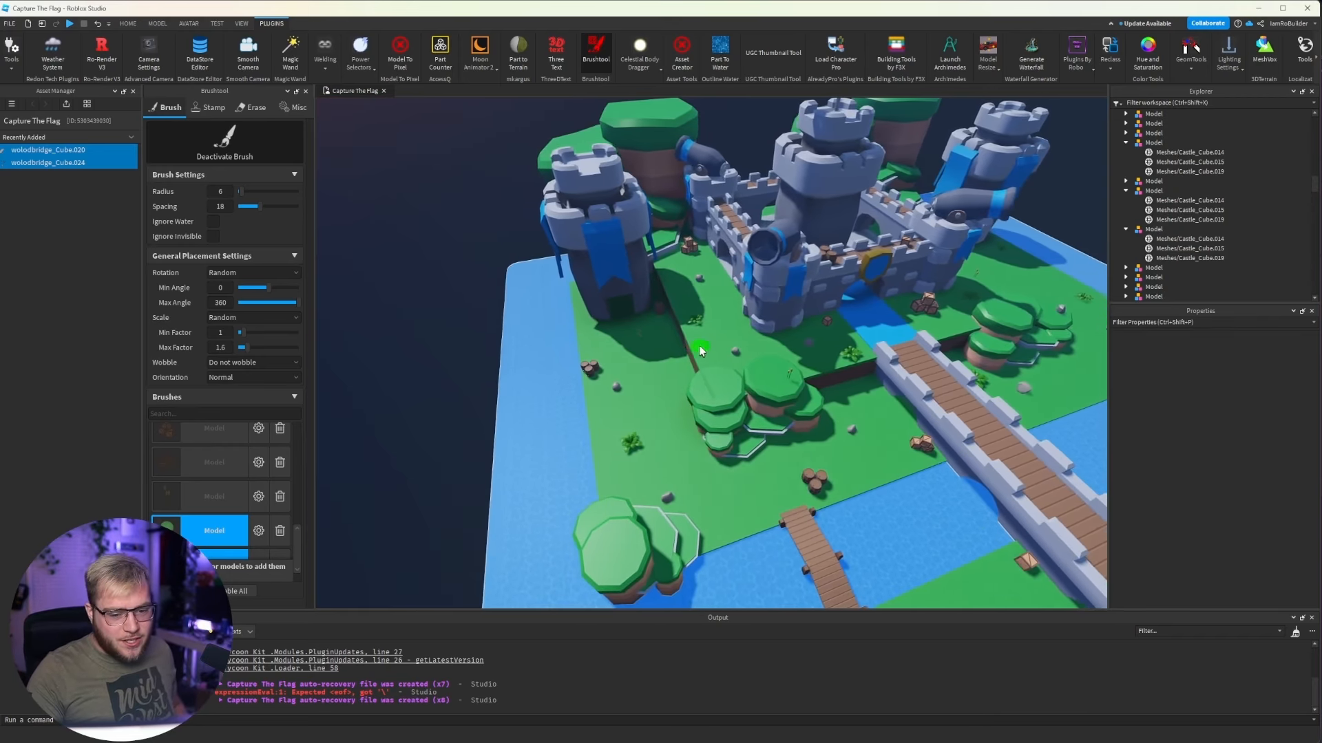
key(a)
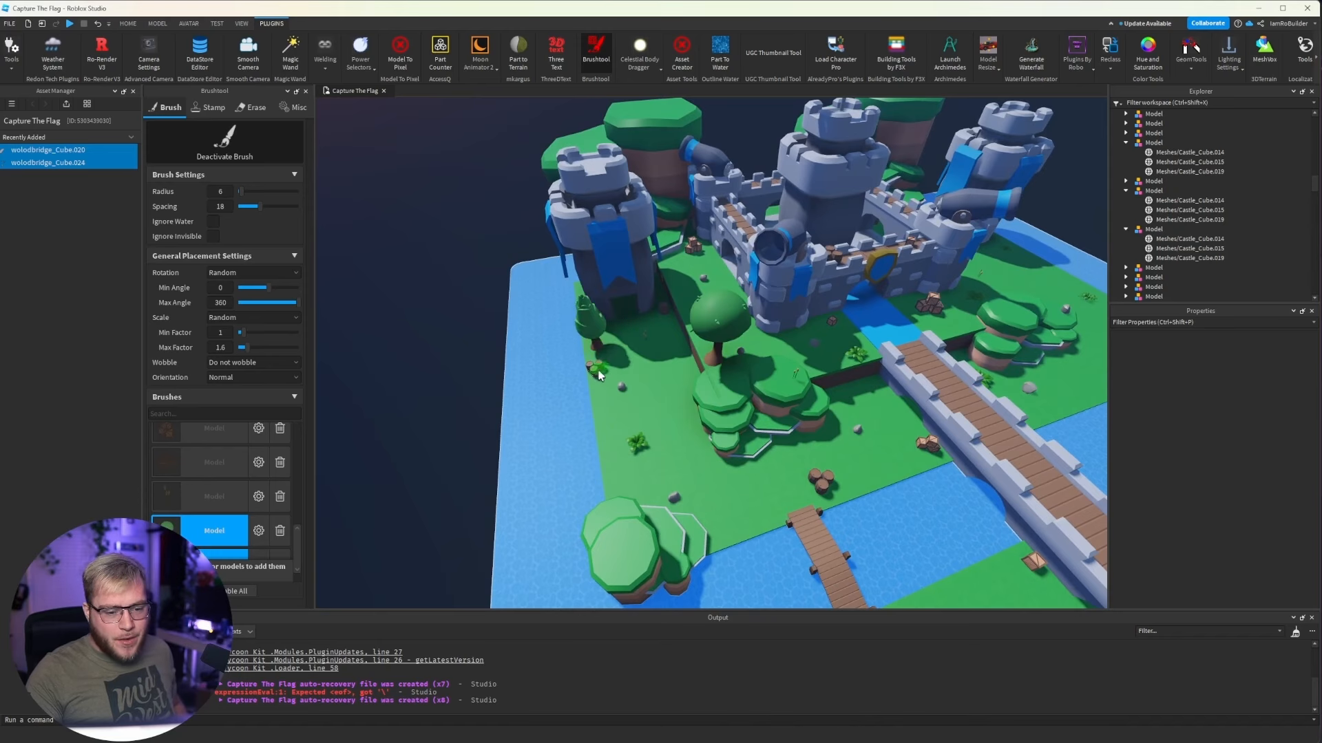
key(s)
click(617, 531)
key(d)
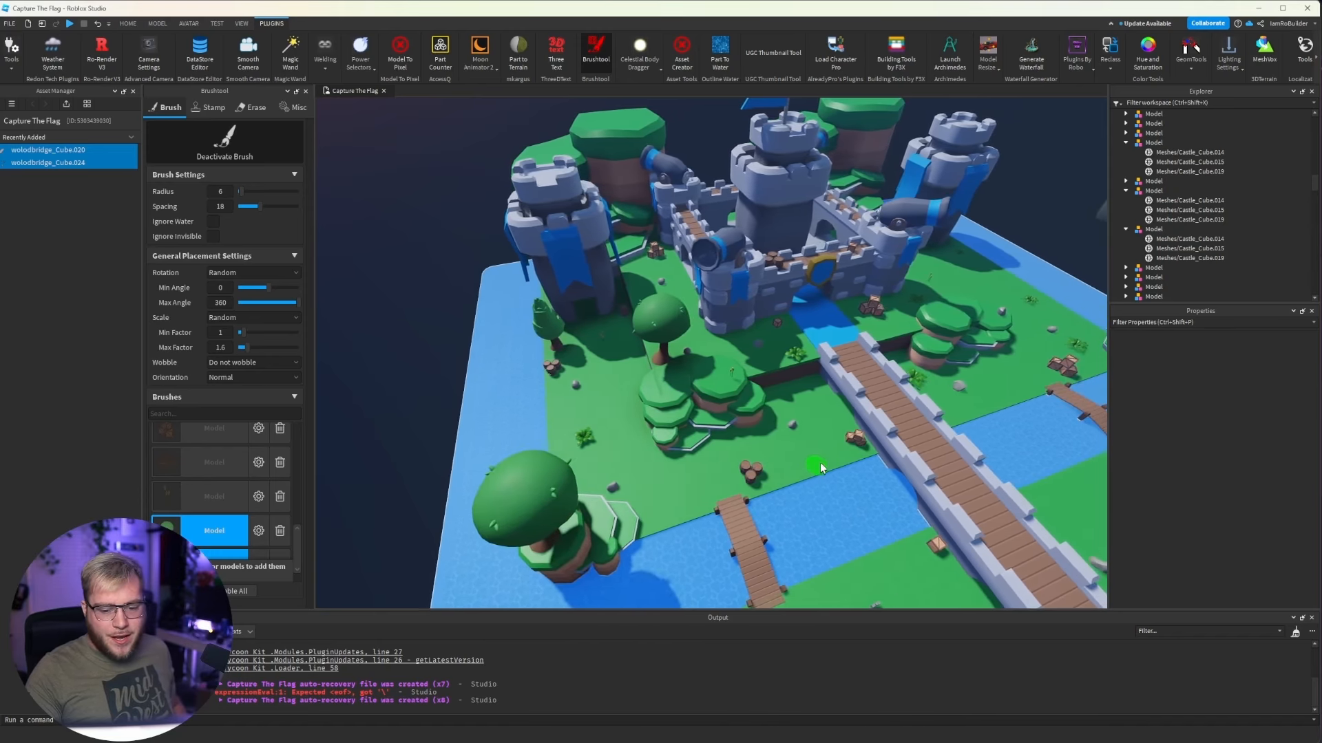
click(826, 453)
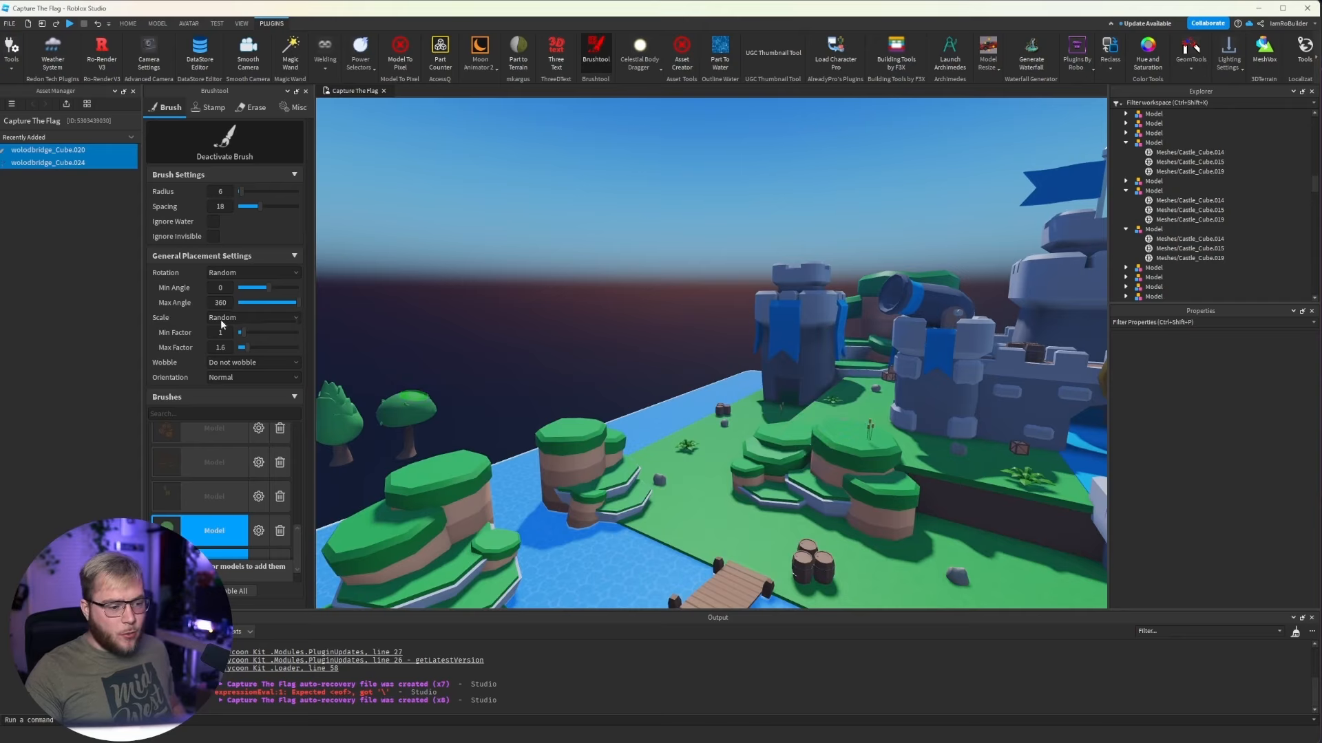
Set the brush's random scale to 0.5–1 and paint smaller trees between the blue castle's tower and the riverbank.
drag(241, 332, 246, 352)
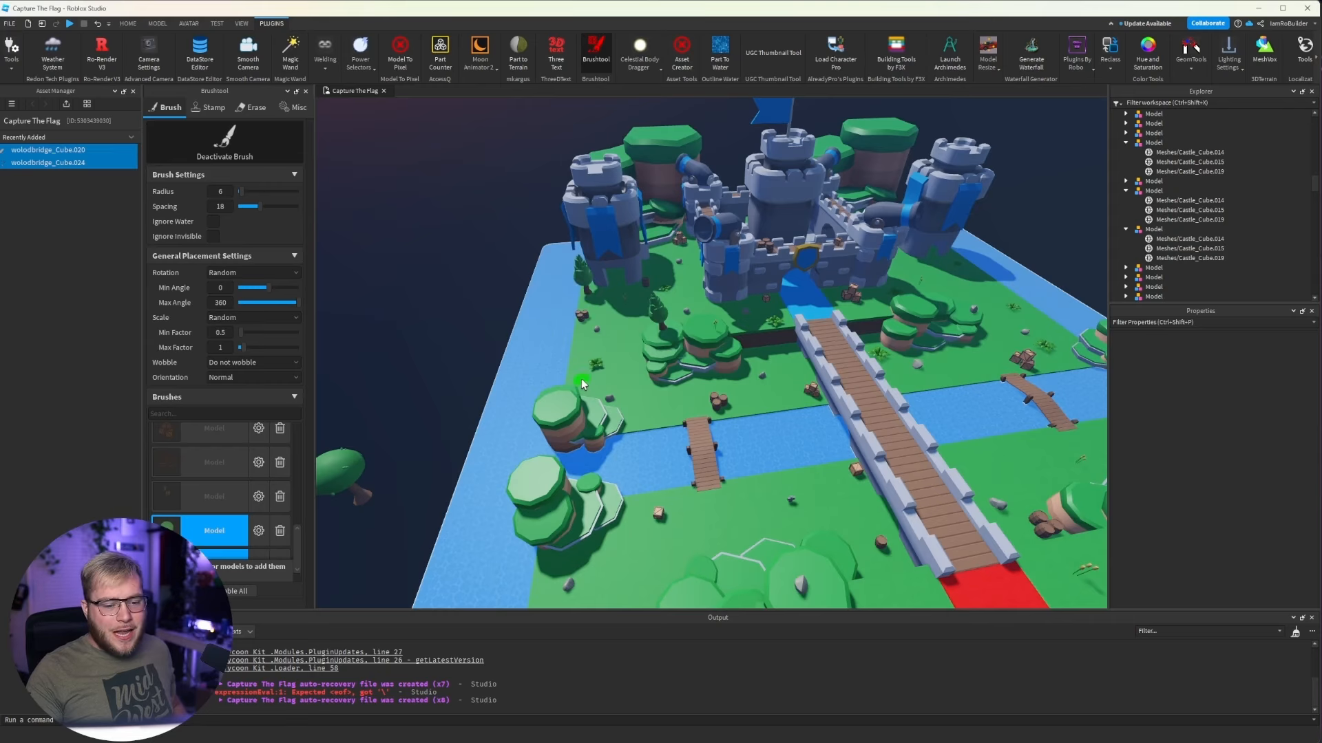
key(d)
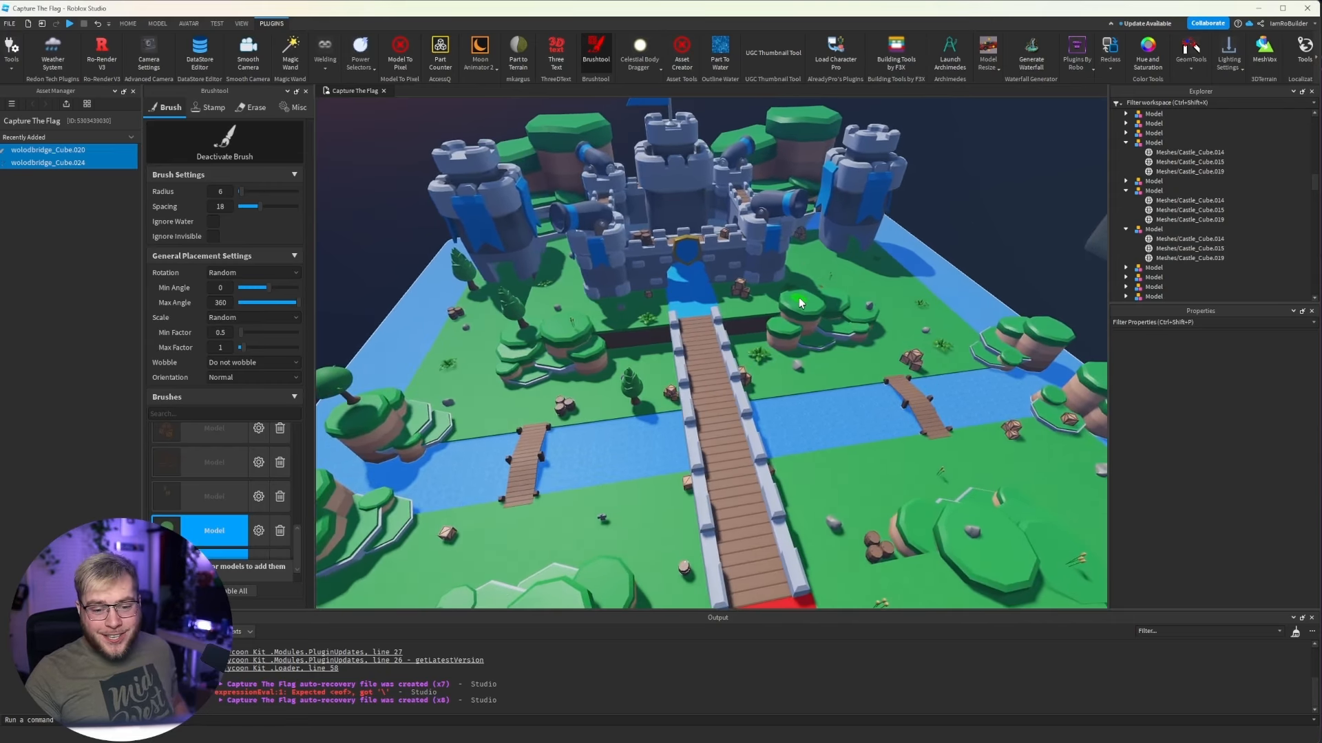
Paint a small tree on the grass between the blue castle's side wall and its other corner tower.
right_drag(802, 303, 814, 313)
scroll(815, 312, up, 6)
click(783, 337)
key(s)
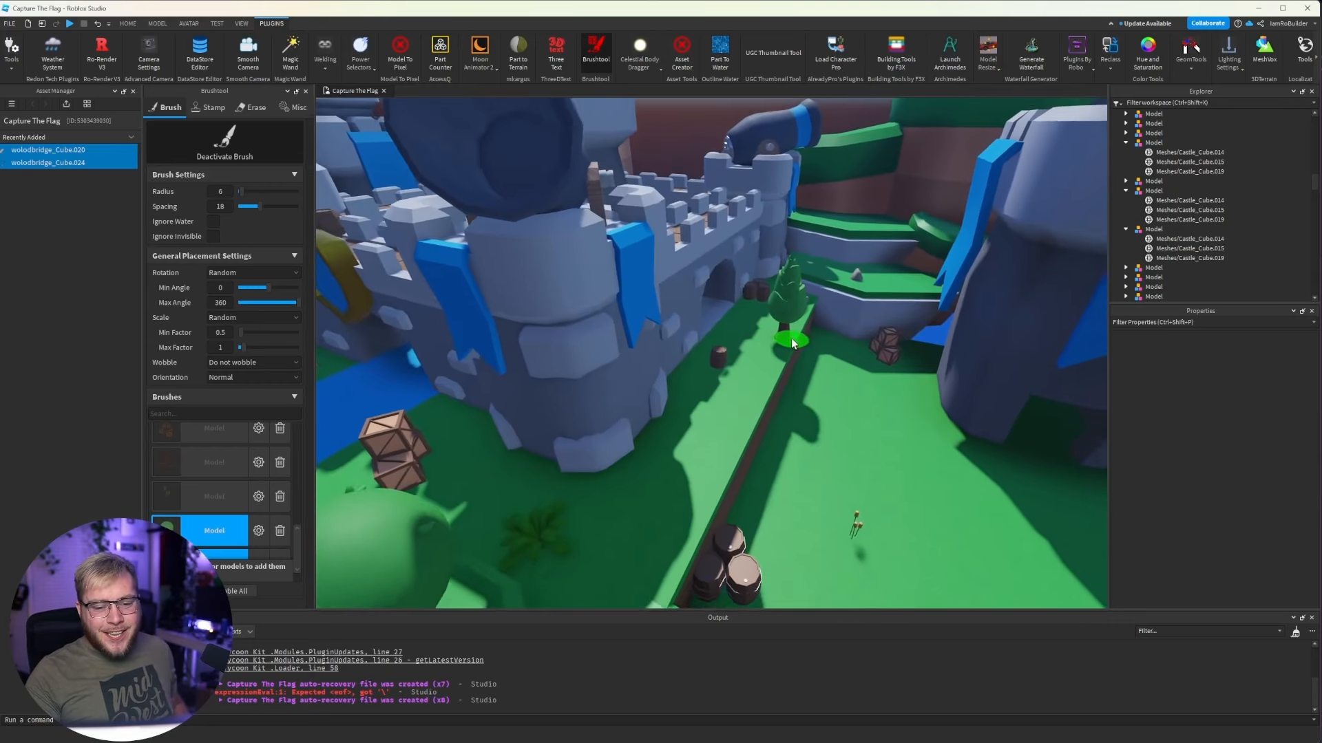
key(d)
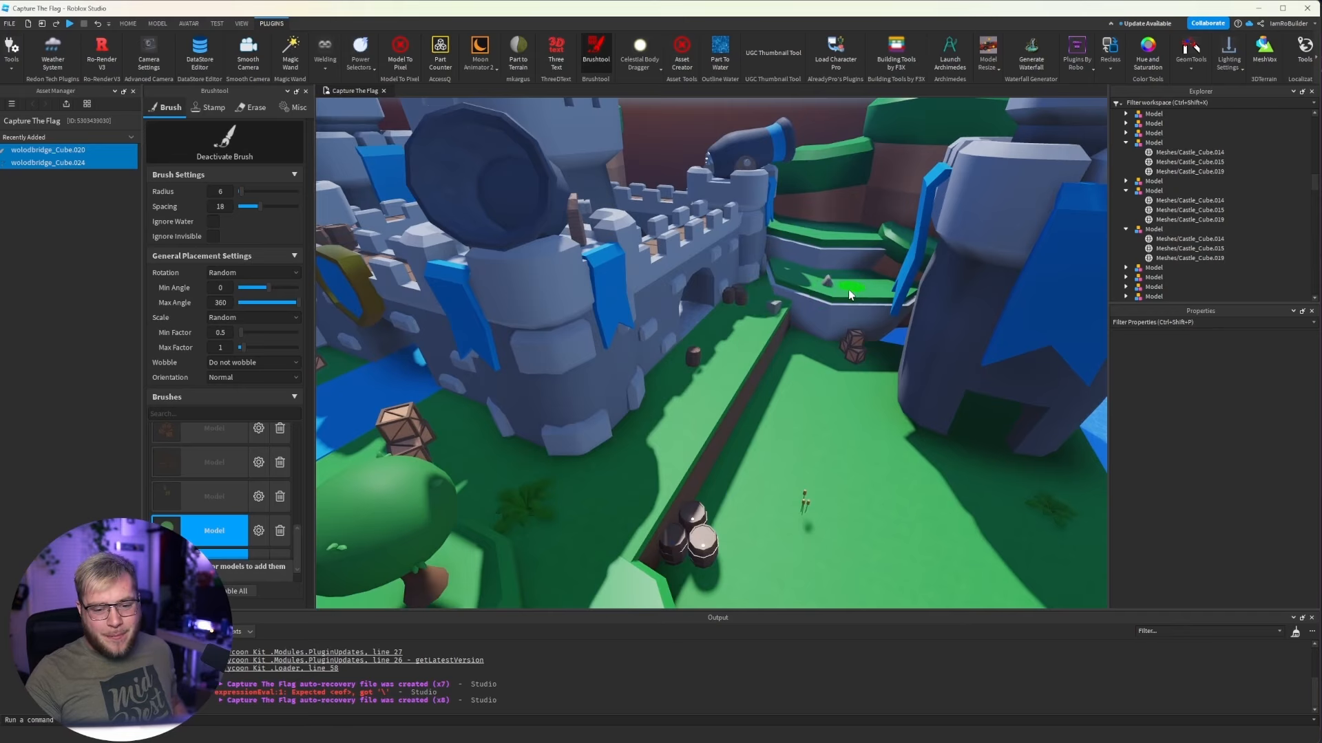
key(s)
click(800, 361)
key(s)
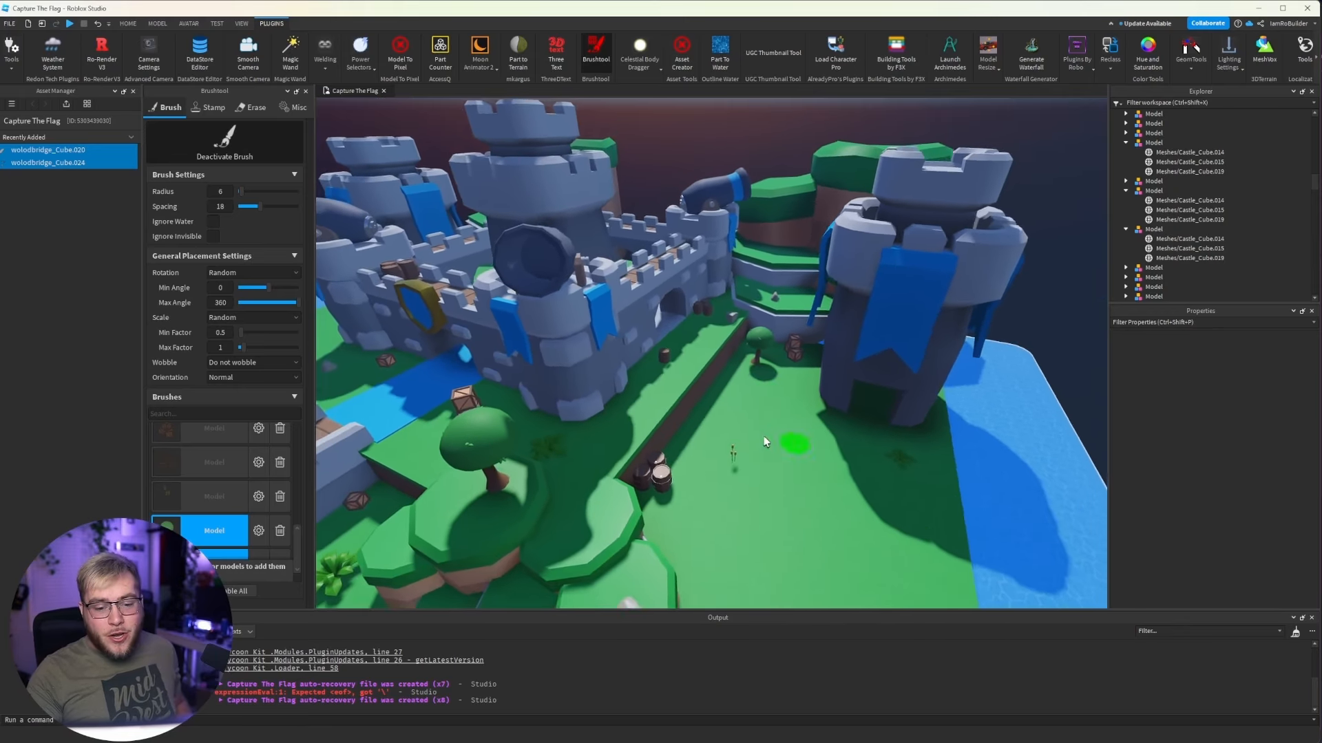
Paint more small trees along the riverbanks and across the red castle's side of the map.
key(s)
right_drag(729, 438, 708, 501)
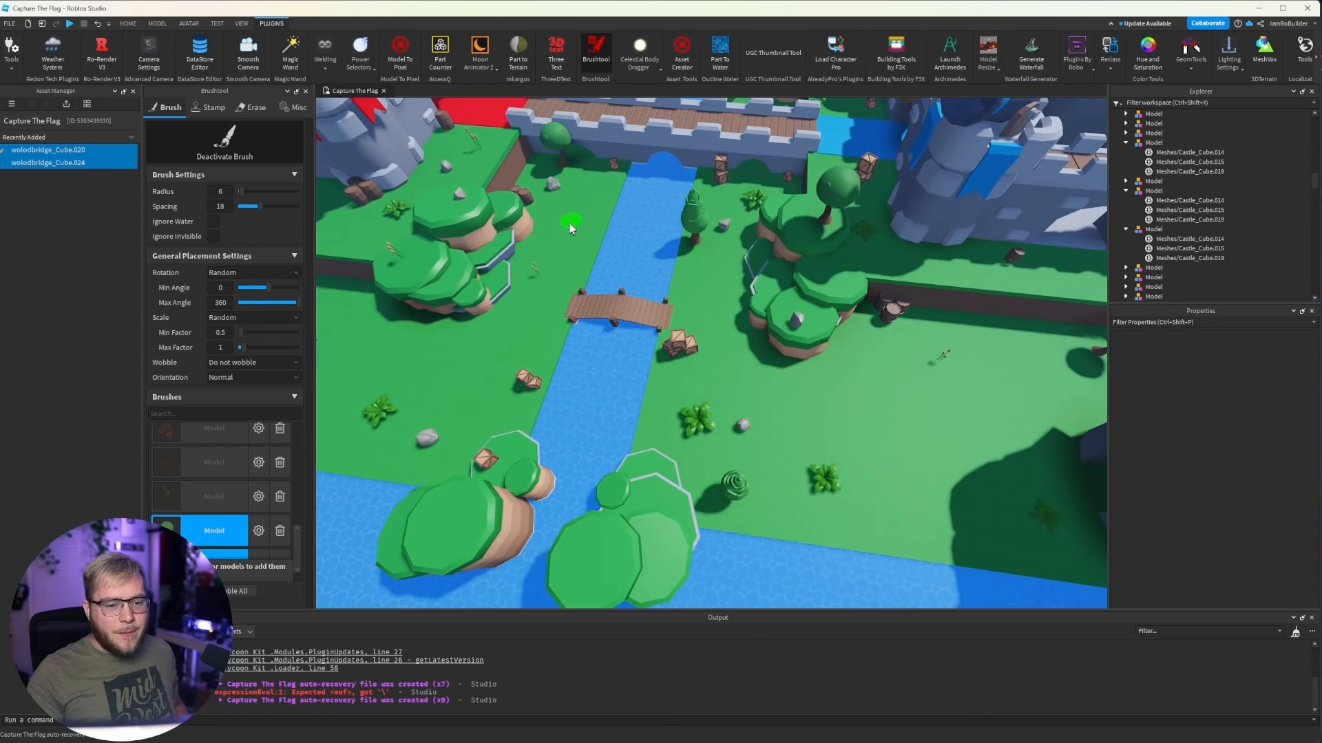
click(585, 184)
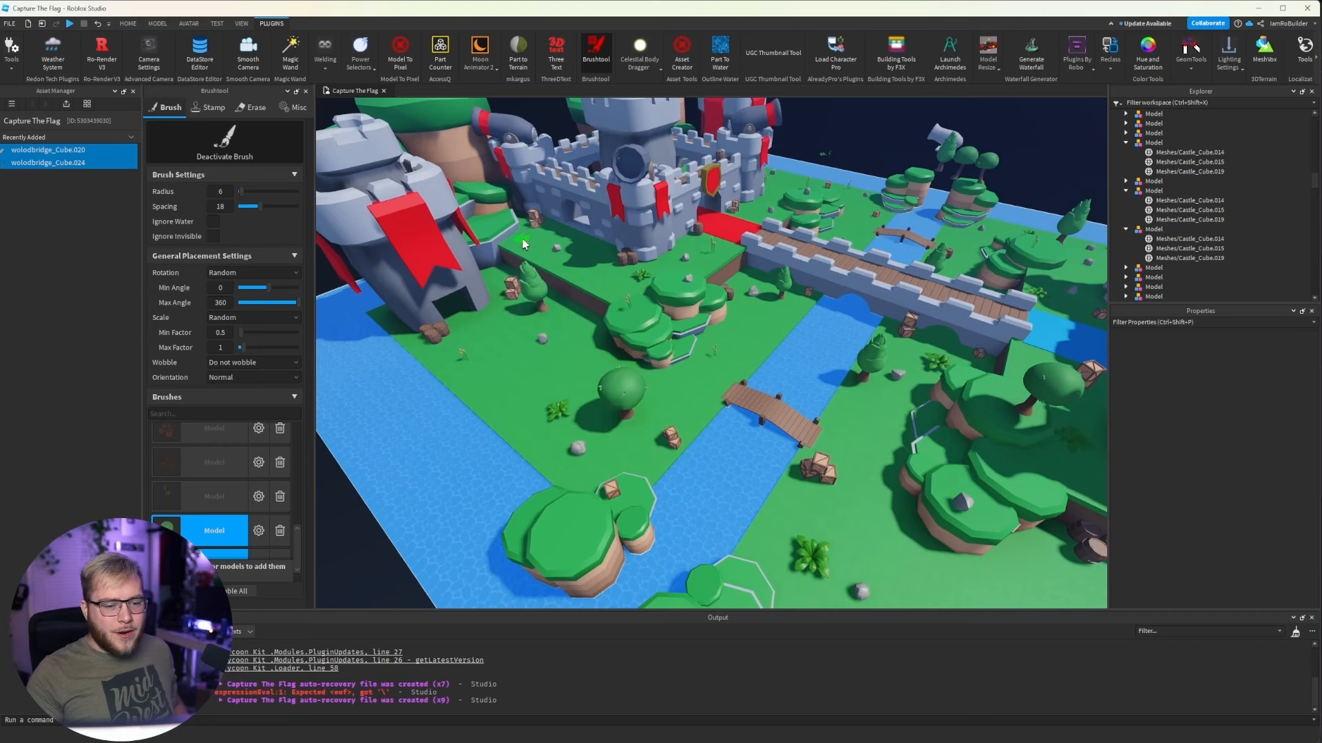
mouse_move(658, 262)
right_down()
mouse_move(761, 236)
mouse_move(790, 262)
right_up()
scroll(761, 236, down, 5)
scroll(767, 238, up, 5)
scroll(825, 303, down, 3)
click(855, 342)
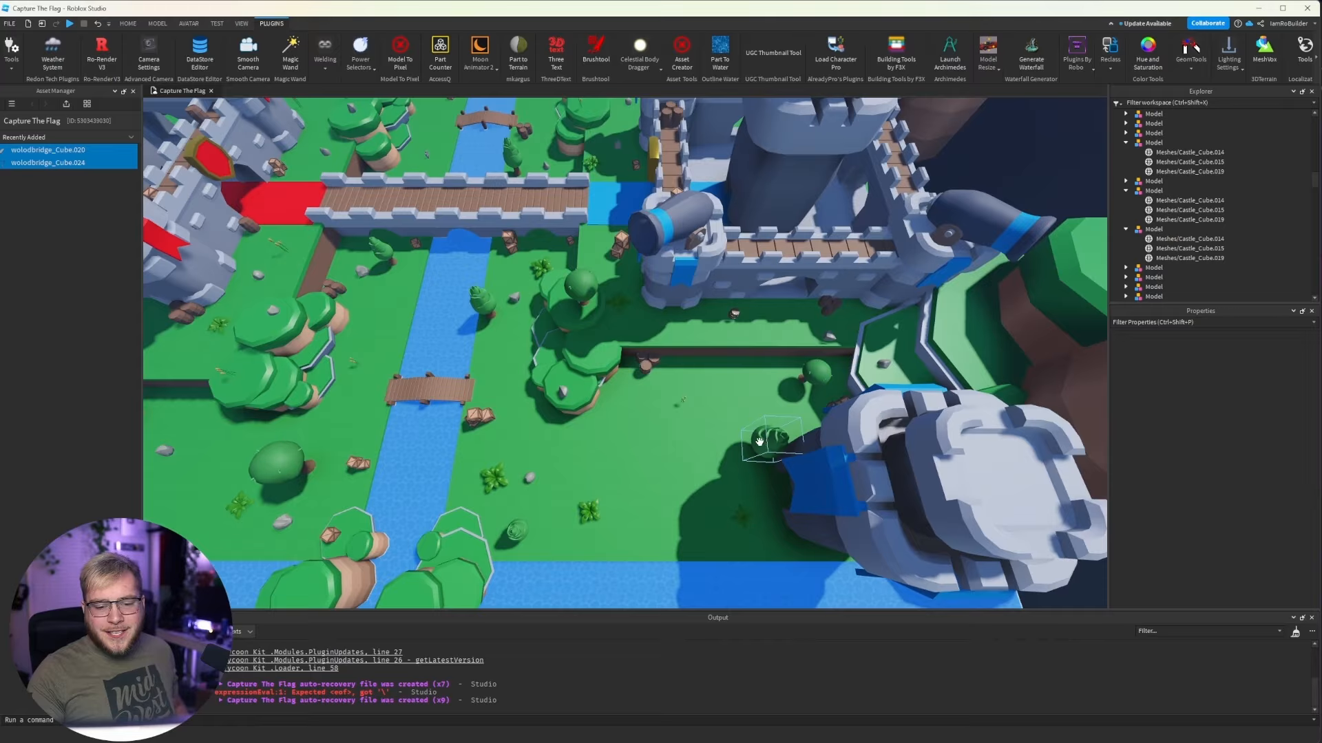
Move the painted tree in front of the blue castle's corner tower to -170.81, 60.594, 676.758.
click(759, 440)
drag(759, 440, 738, 421)
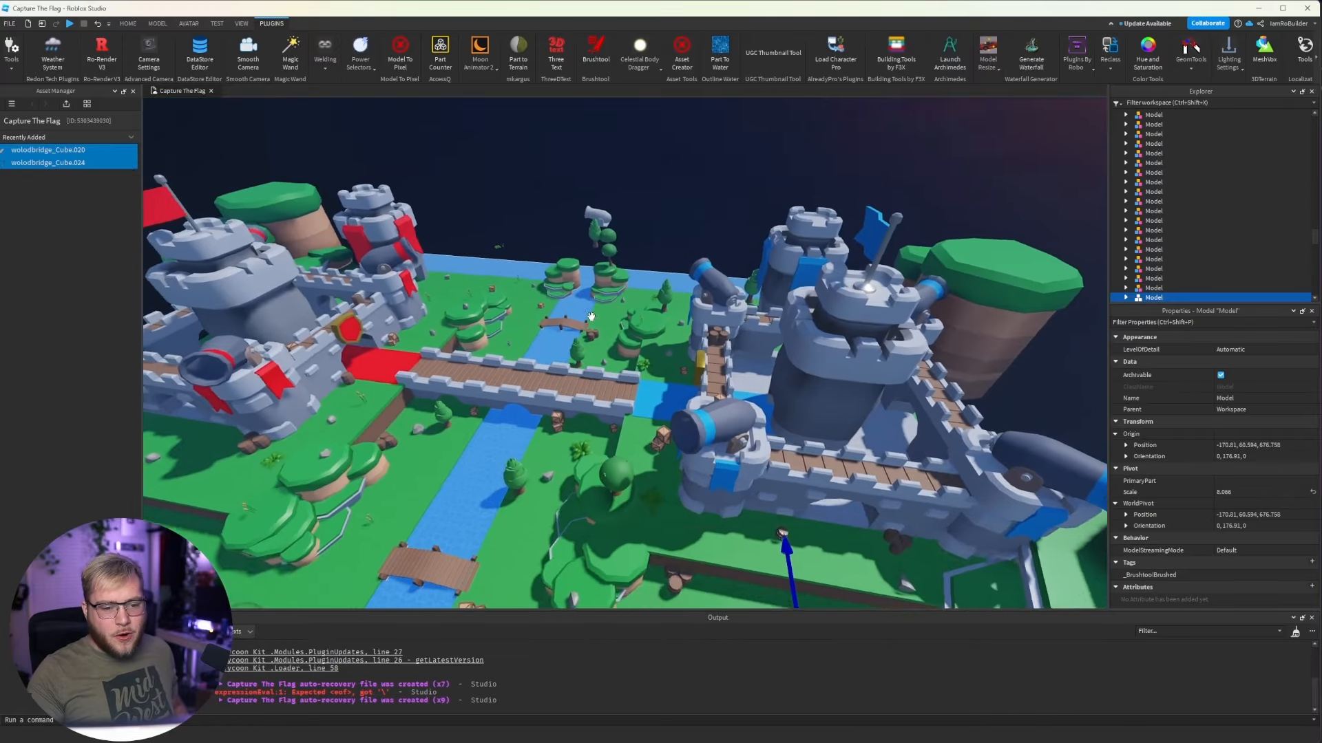
Inspect the finished castle map from above and across the river, comparing its layout with the old grass arena.
click(590, 316)
right_drag(590, 317, 591, 317)
key(w)
key(d)
right_drag(639, 274, 640, 274)
key(s)
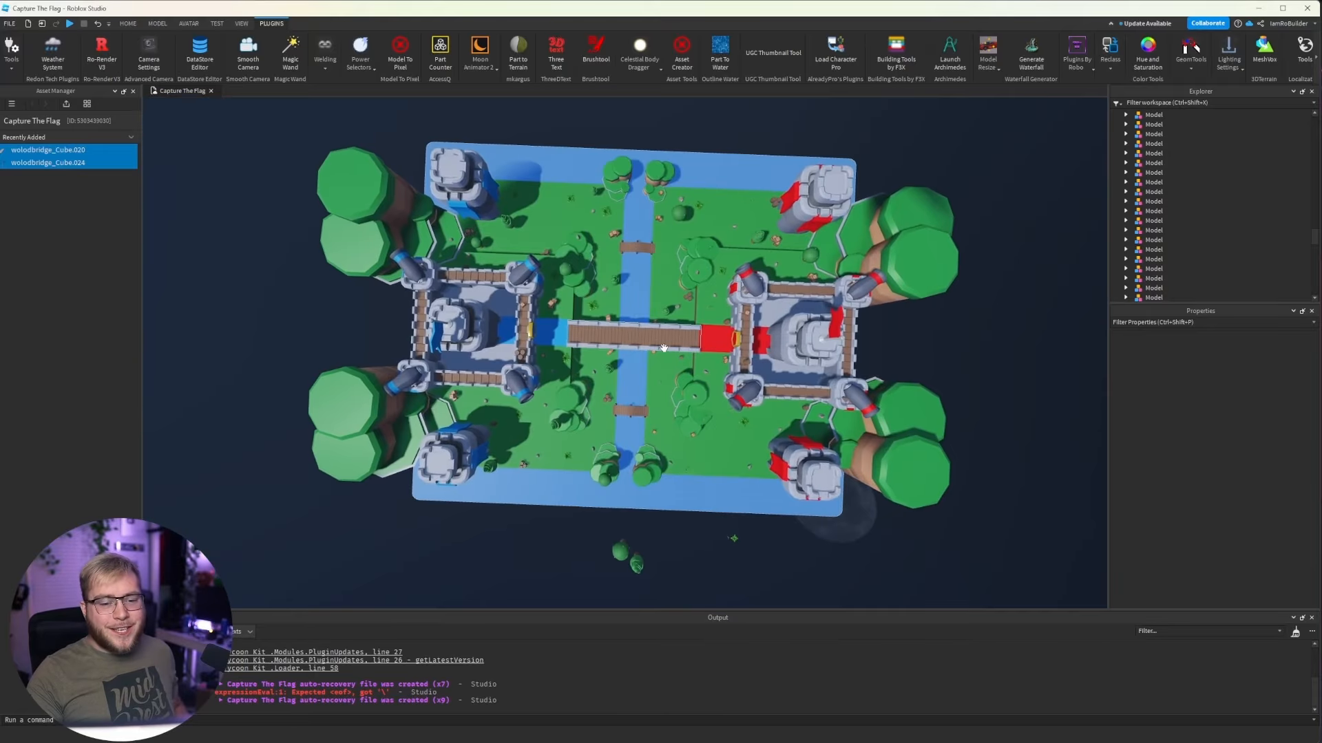
right_drag(664, 348, 668, 338)
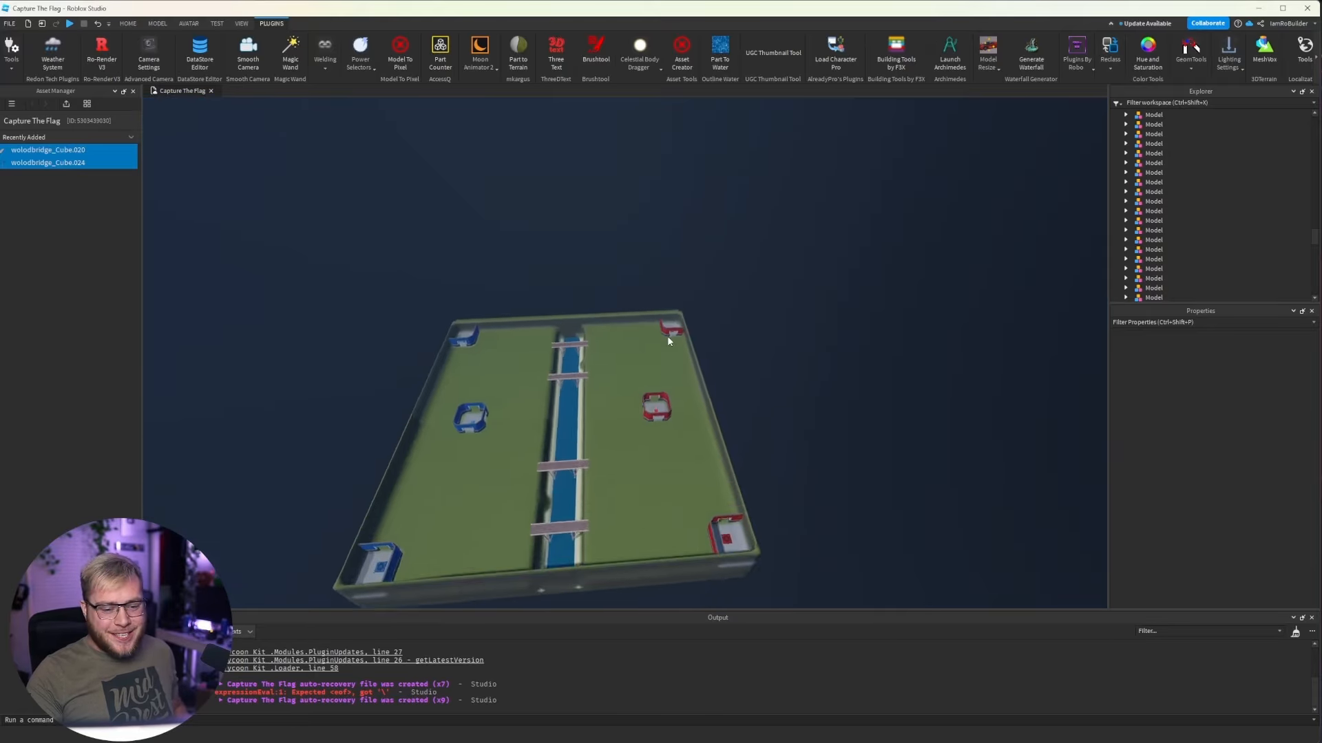
scroll(668, 340, up, 5)
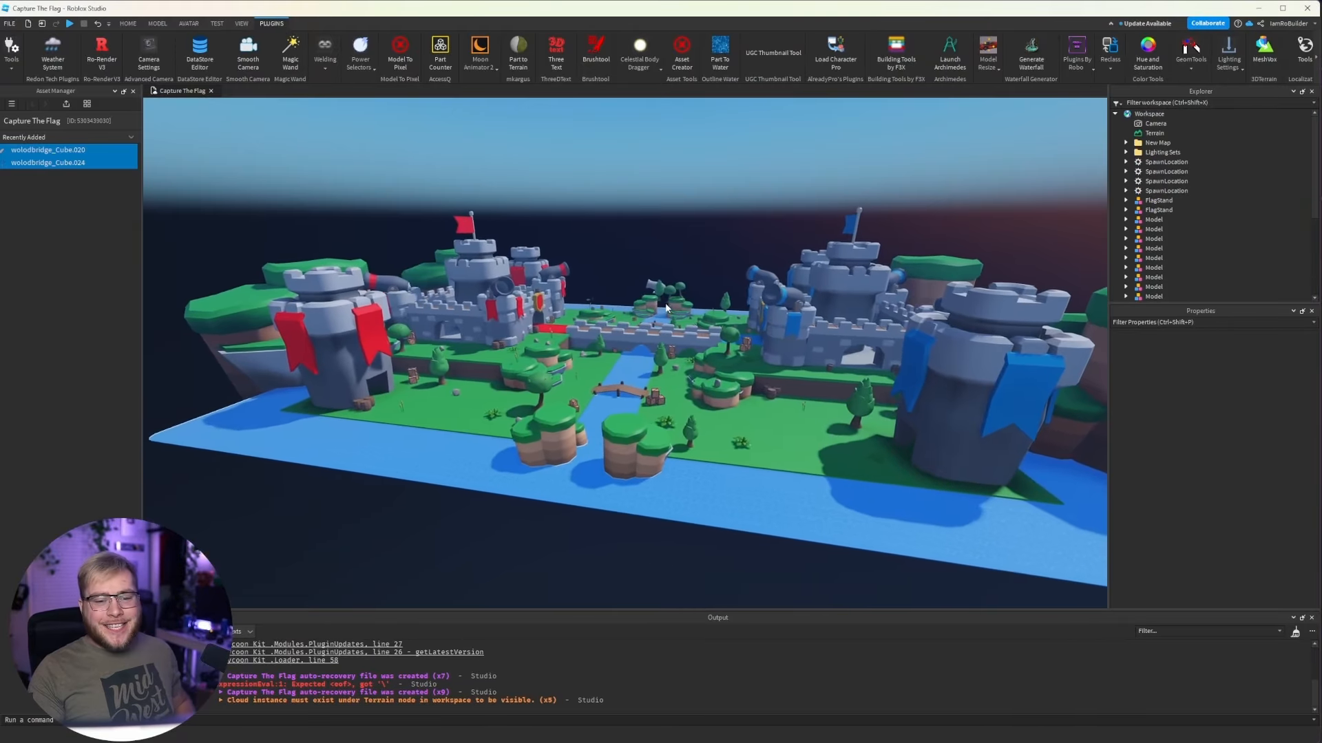
scroll(721, 275, up, 8)
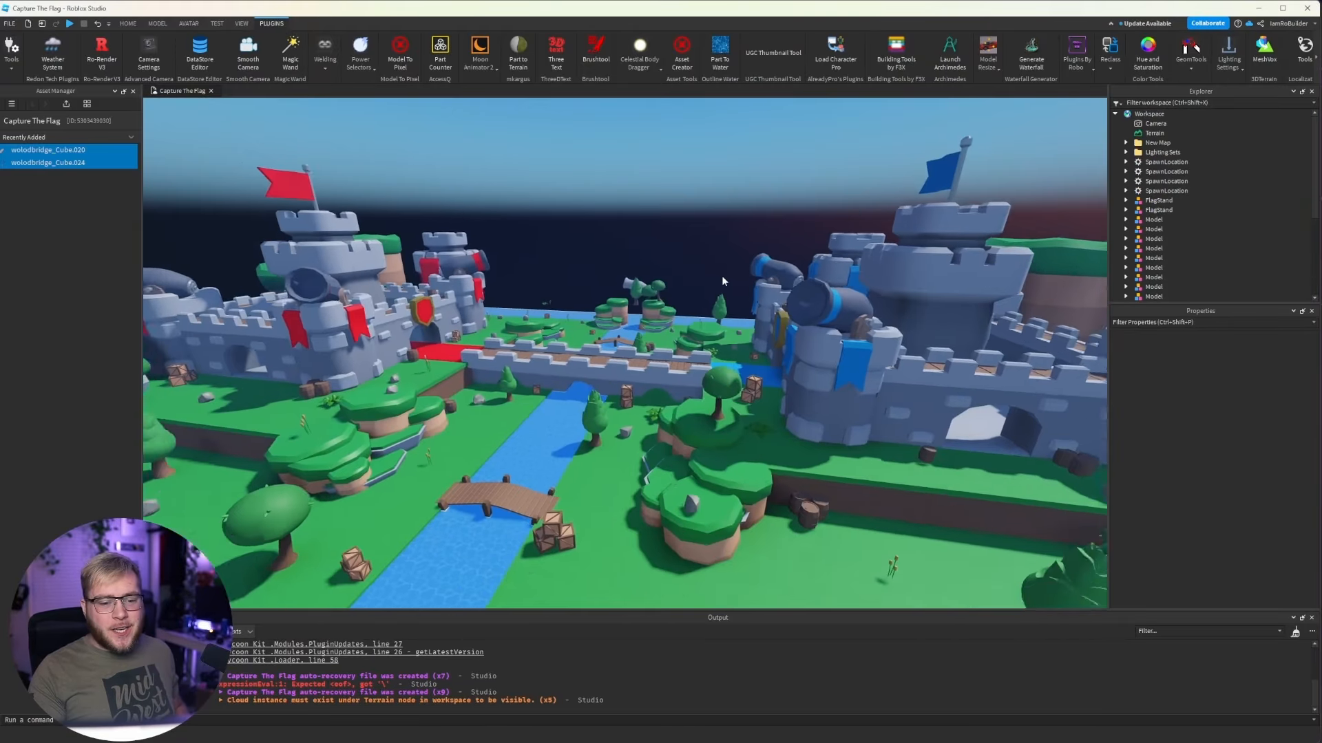
right_drag(702, 267, 705, 270)
scroll(705, 271, up, 5)
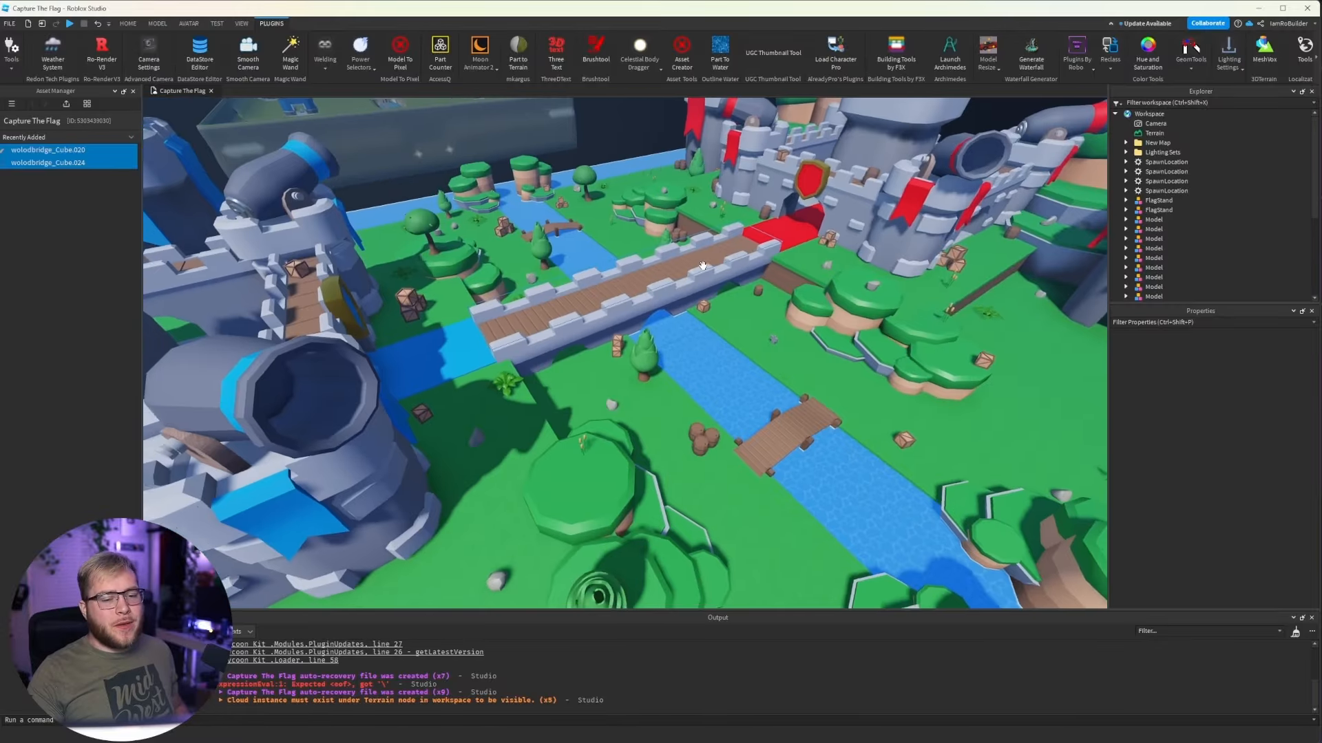
Fly between the old grass arena and the castle map to compare their look at ground level.
scroll(759, 272, down, 3)
scroll(758, 272, up, 3)
right_drag(759, 272, 758, 274)
scroll(759, 274, down, 3)
scroll(760, 274, up, 5)
scroll(759, 274, up, 3)
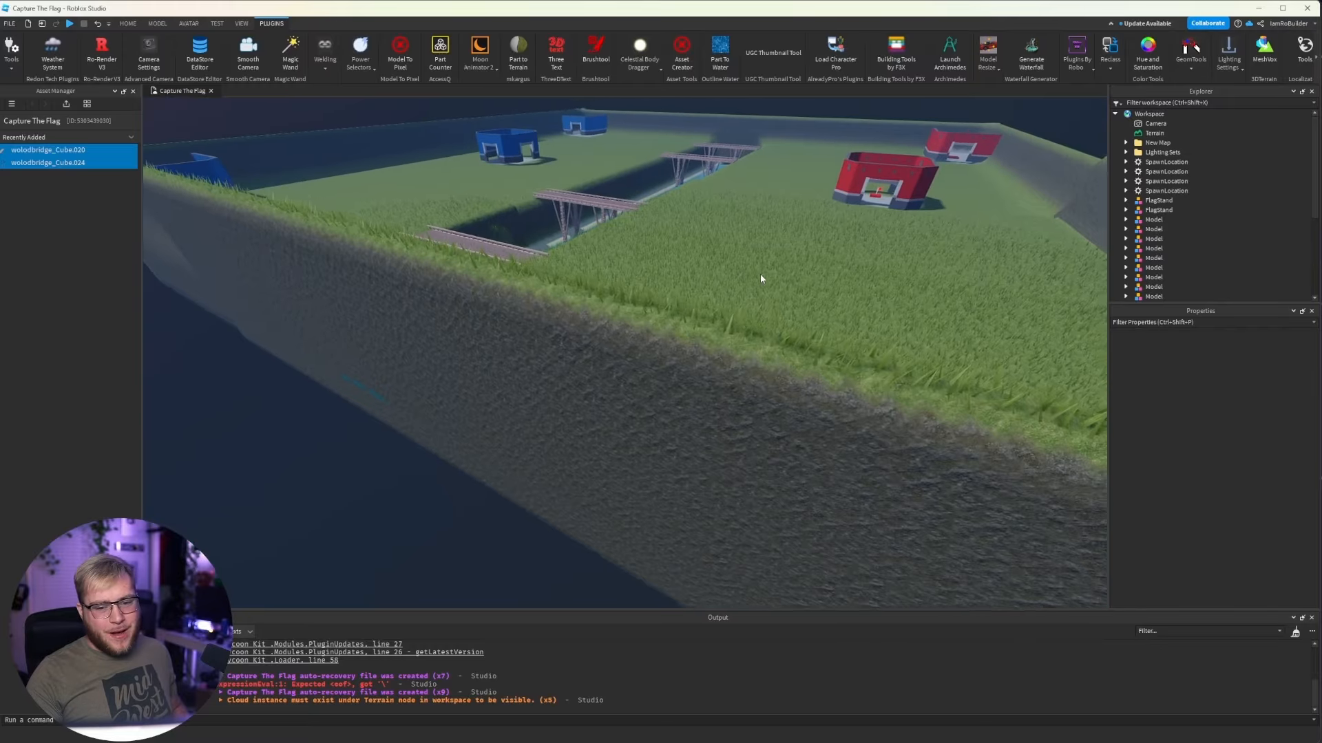
scroll(760, 274, up, 3)
scroll(758, 274, down, 3)
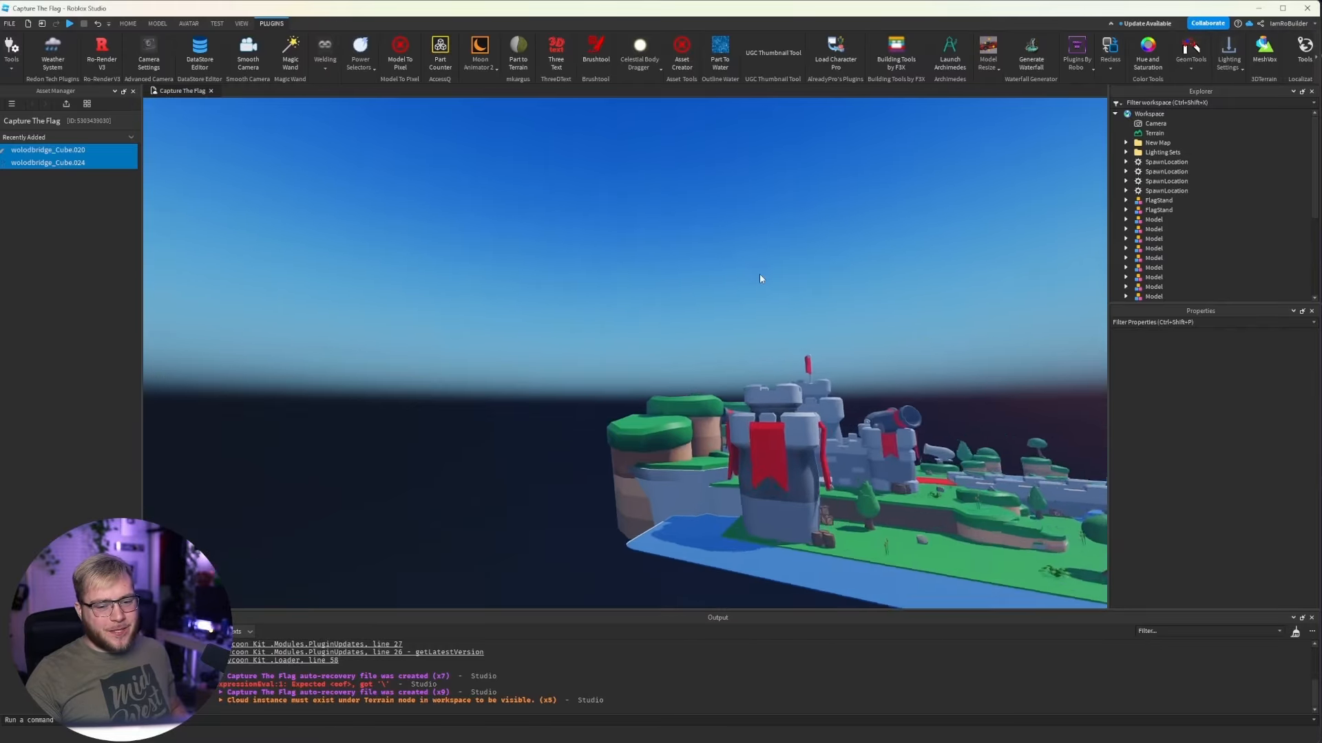
scroll(759, 274, up, 5)
key(w)
right_drag(759, 274, 760, 275)
key(w)
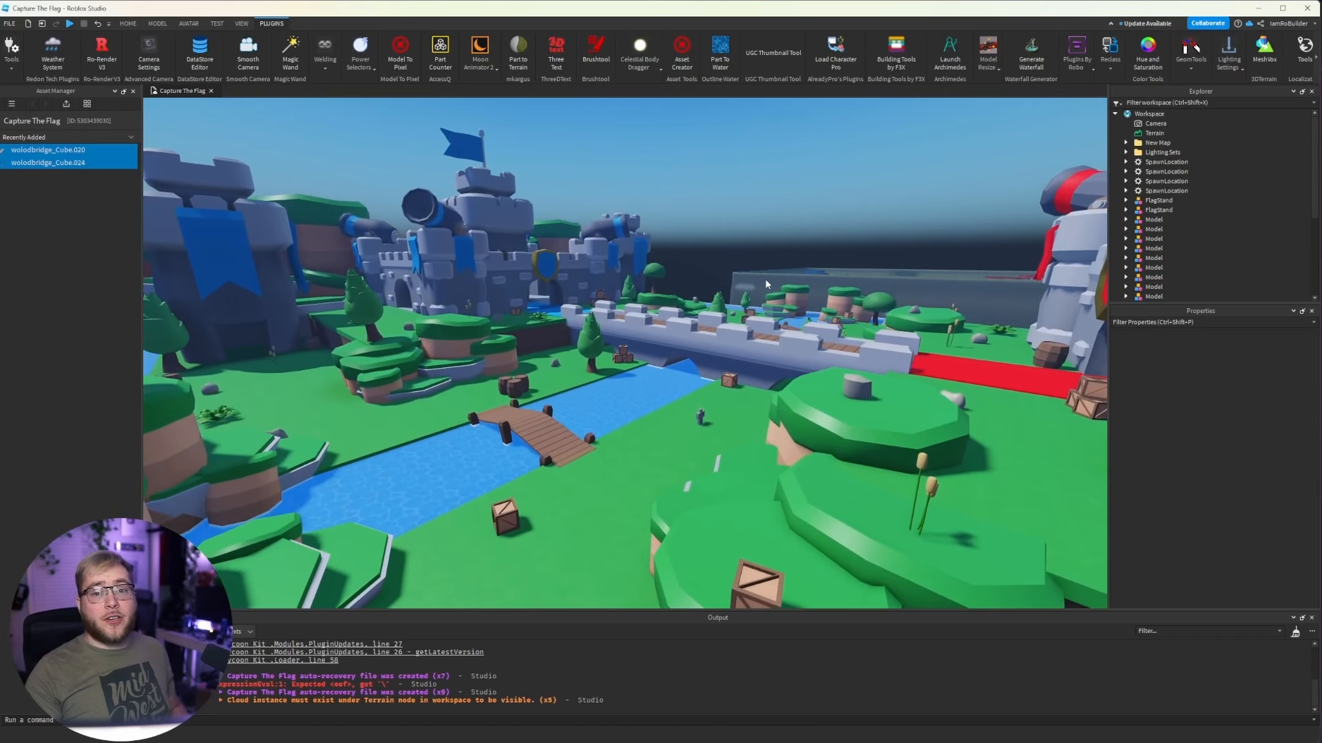
Close the output log and load the Moderately Warm preset from the Lighting Sets folder.
click(1127, 152)
scroll(1201, 159, down, 1)
drag(1217, 303, 1217, 313)
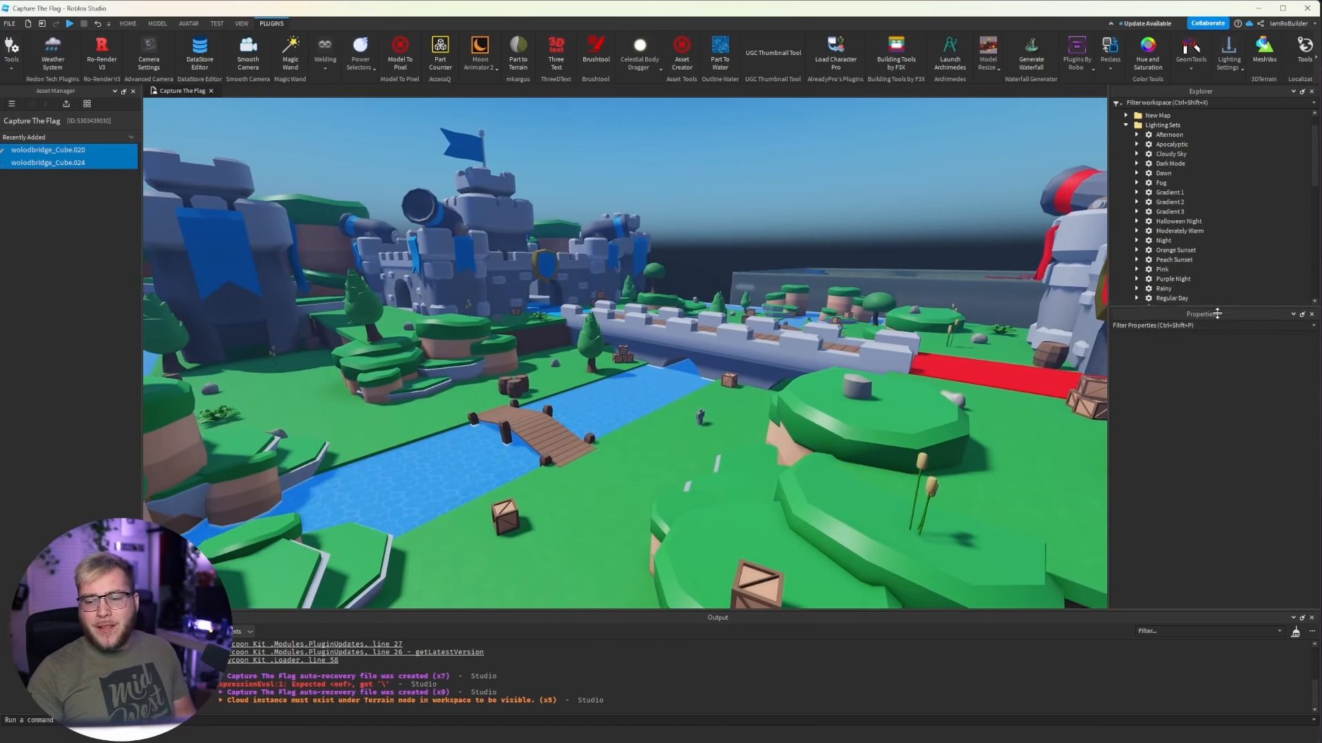
click(1311, 617)
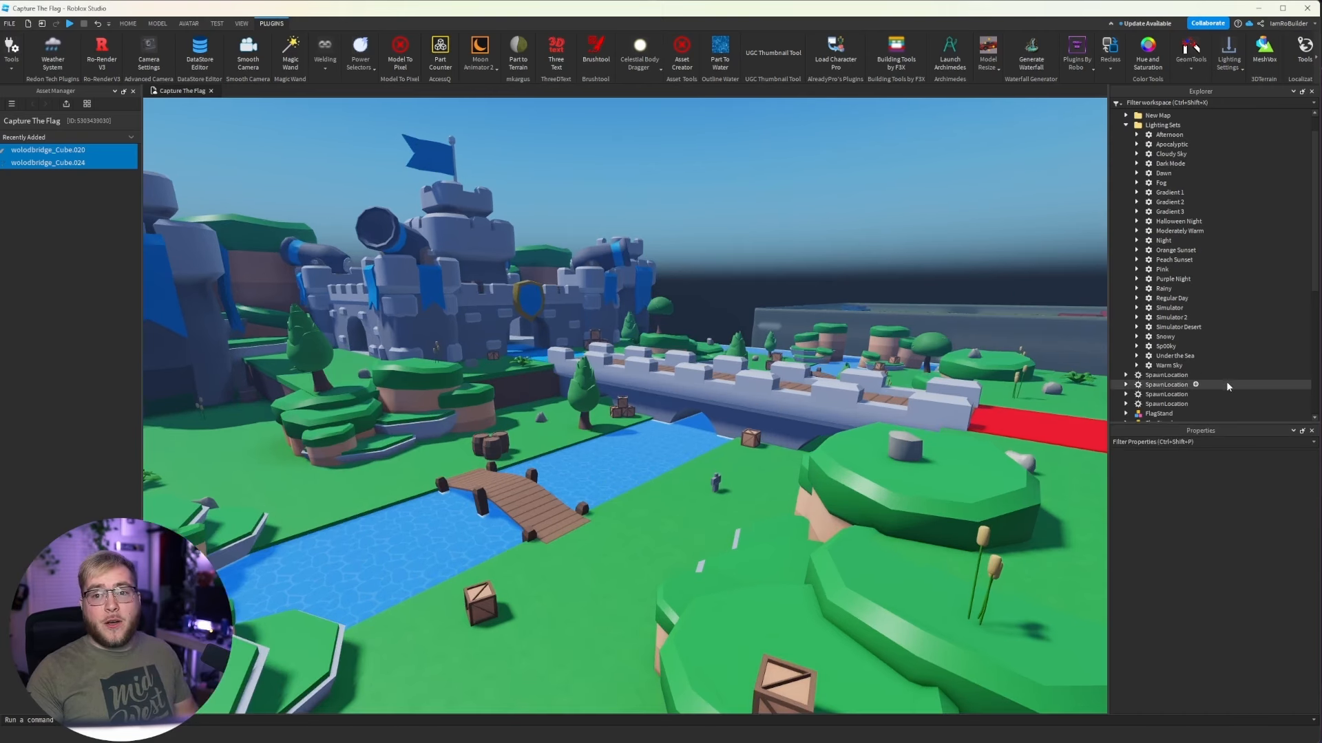
click(1182, 230)
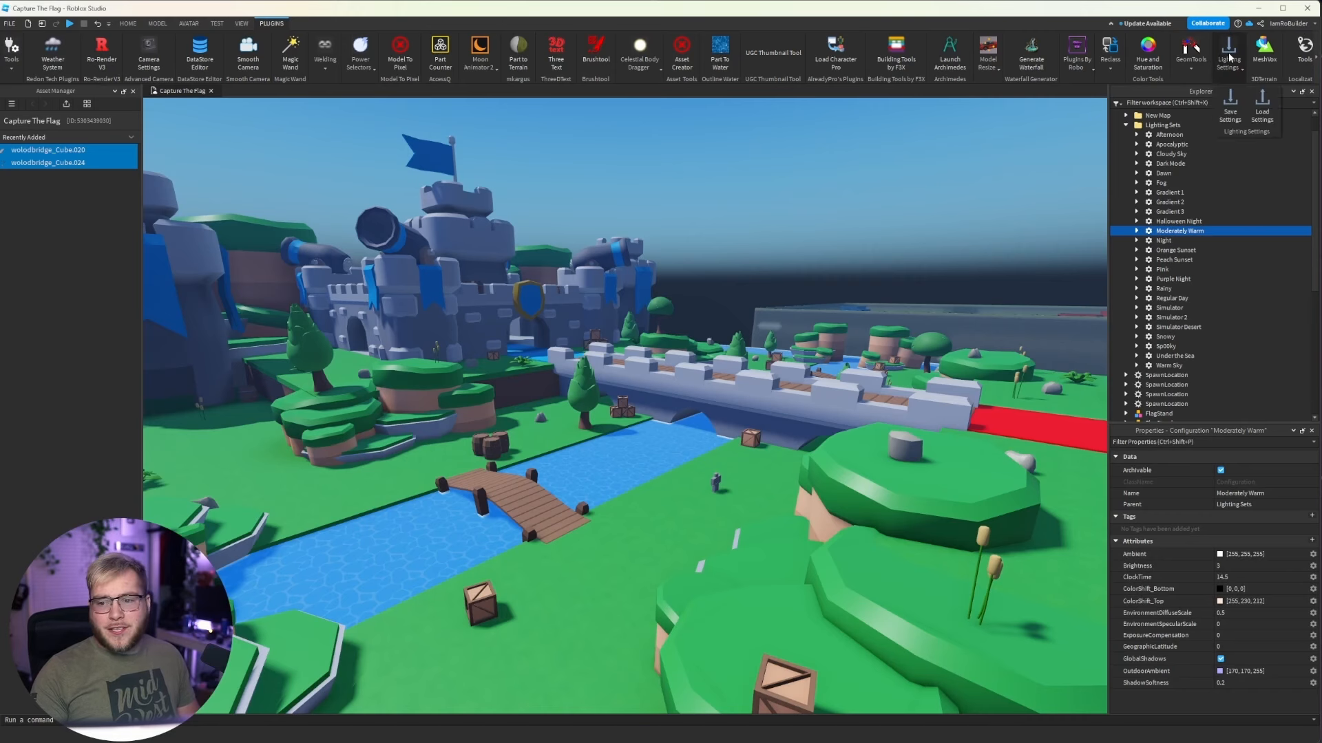
click(1262, 106)
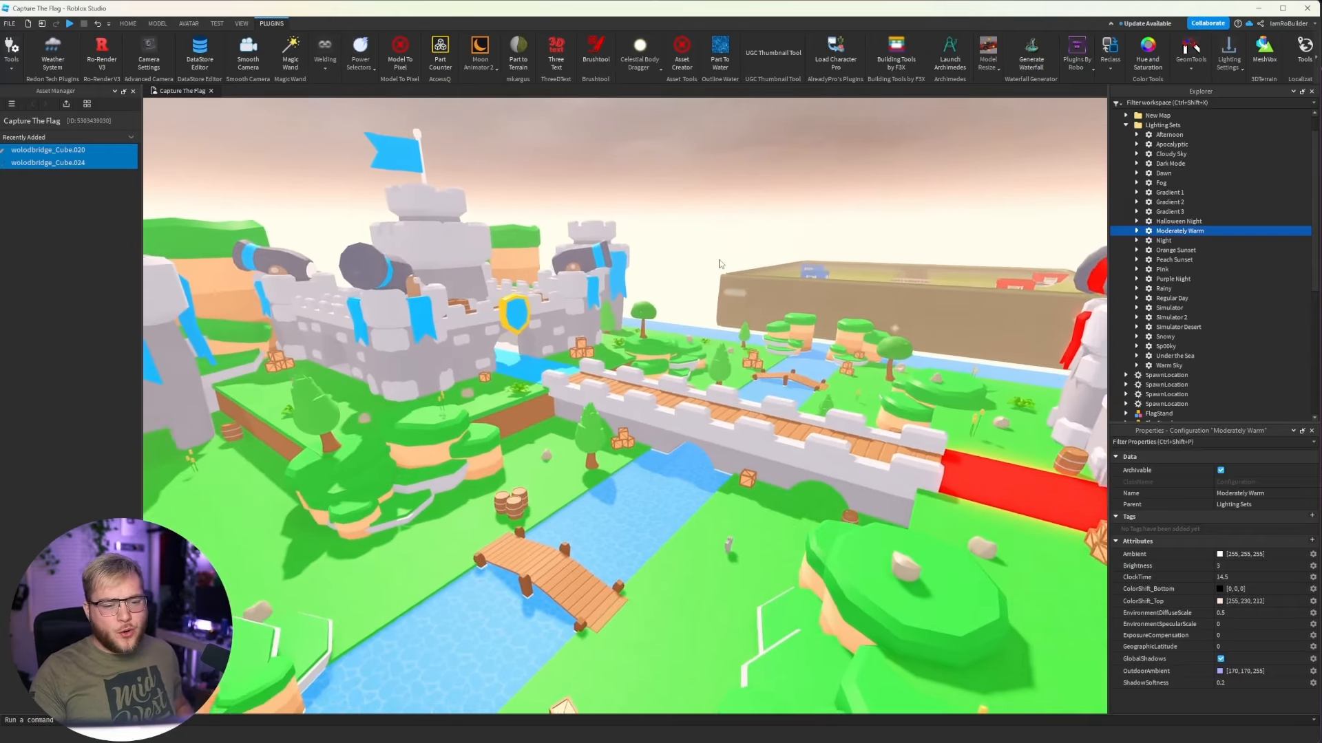
Examine the castle map and the old grass arena under the newly loaded lighting.
key(w)
right_drag(721, 264, 758, 260)
key(s)
key(s)
key(w)
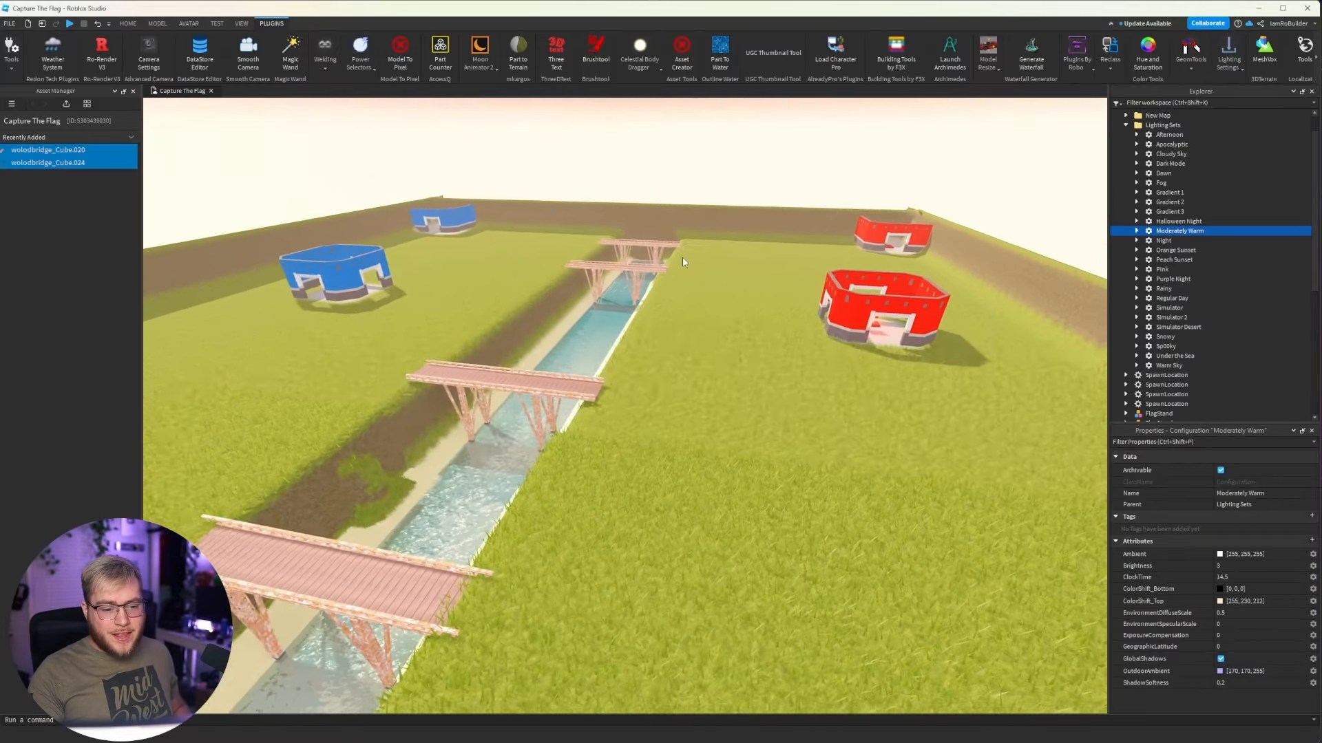
key(w)
right_drag(683, 262, 682, 263)
key(w)
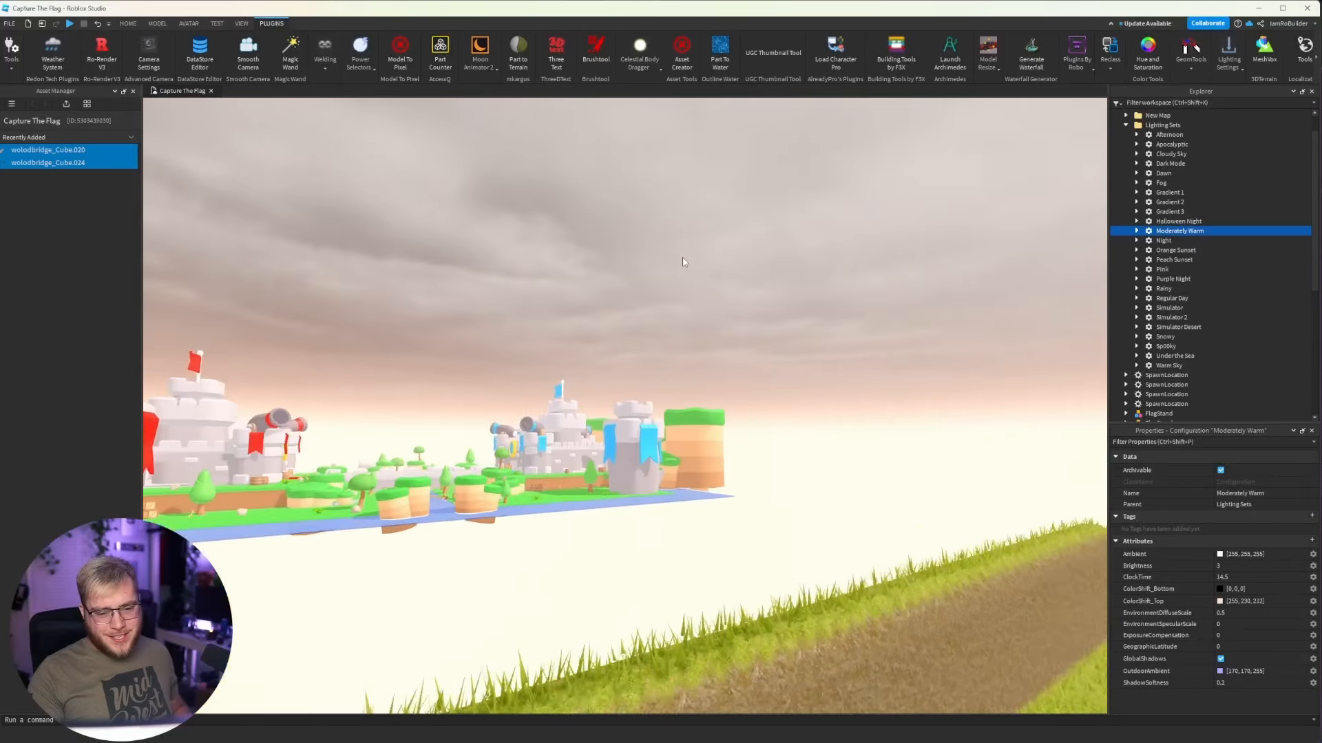
key(w)
right_drag(683, 259, 682, 258)
key(s)
Set the brightness of the ColorCorrection effect under Lighting to 0.
click(1125, 126)
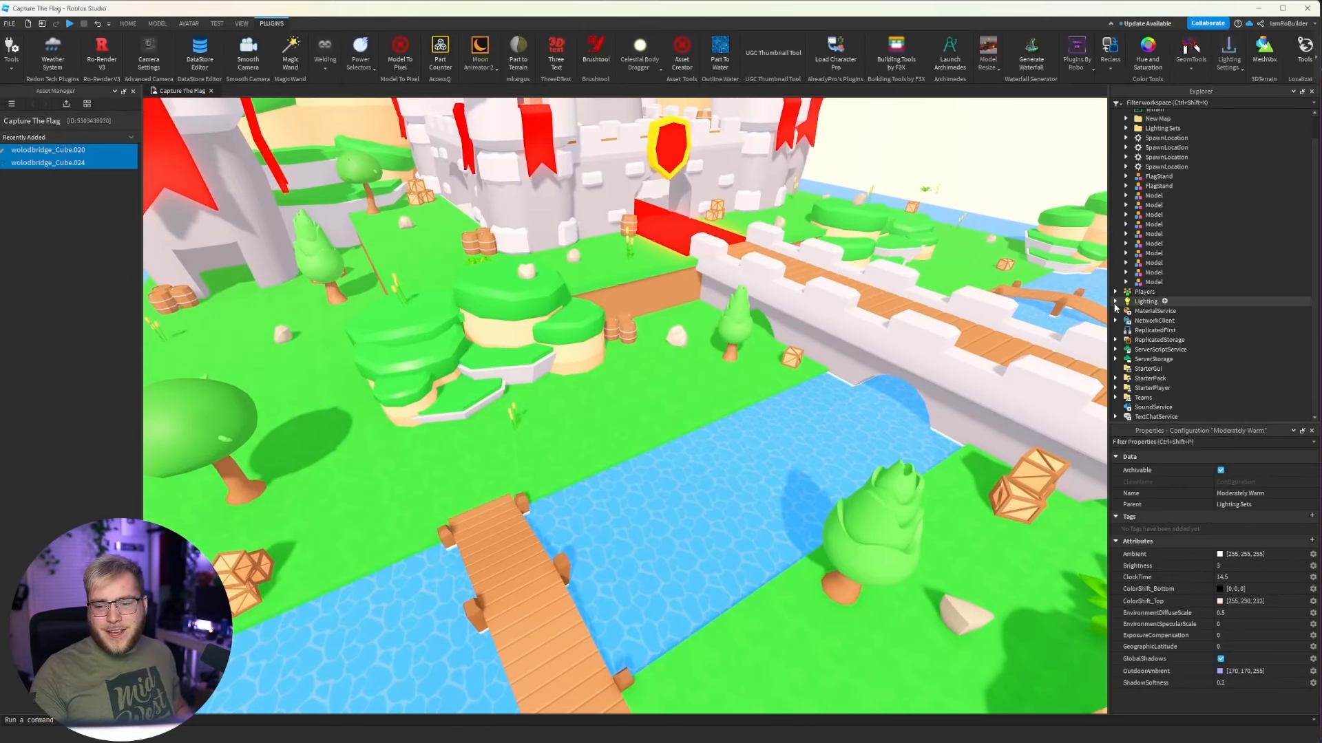
scroll(1155, 318, down, 1)
click(1164, 291)
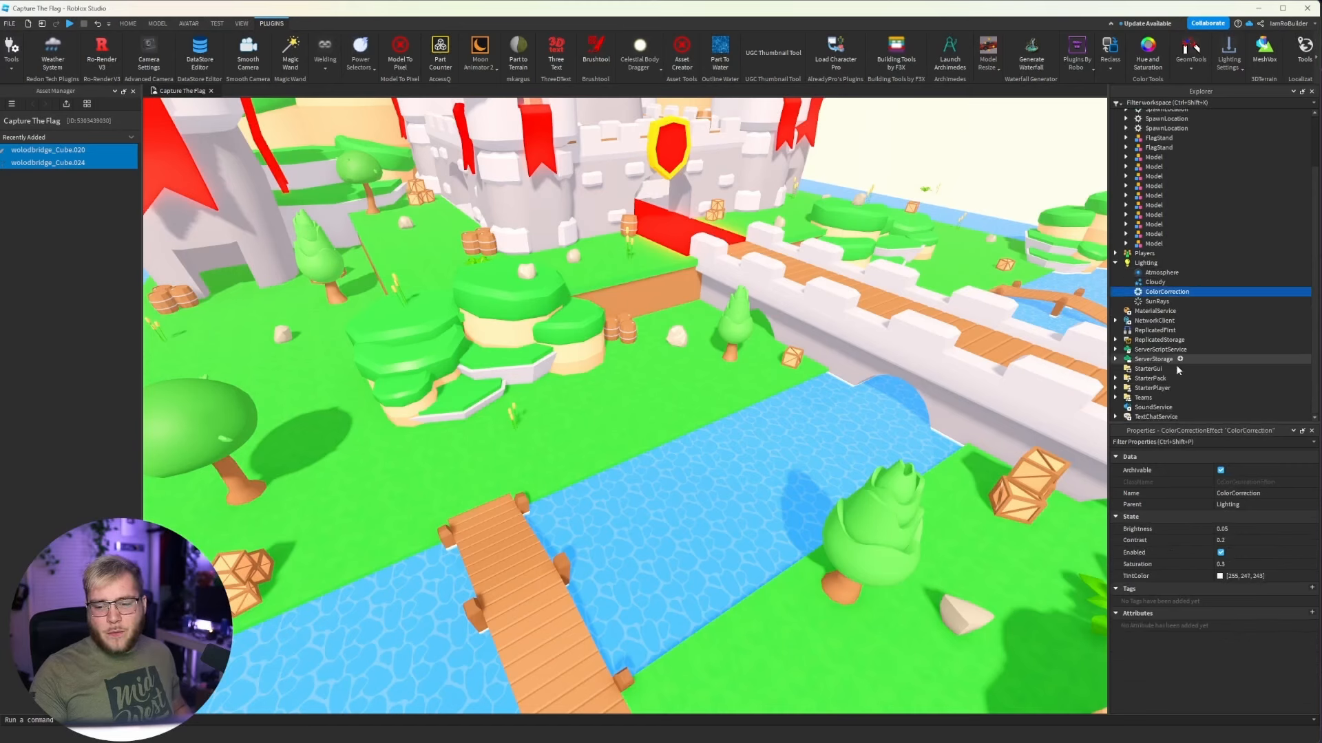
click(1240, 530)
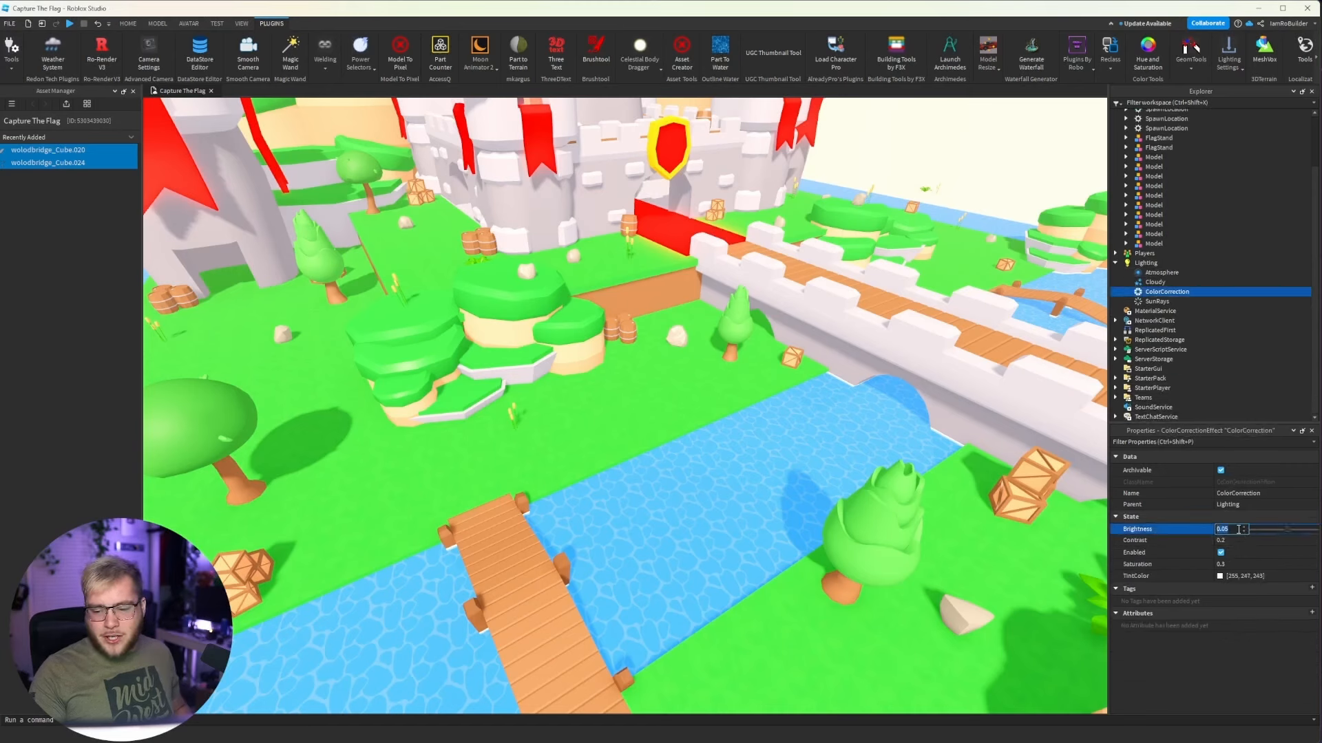
text(0.)
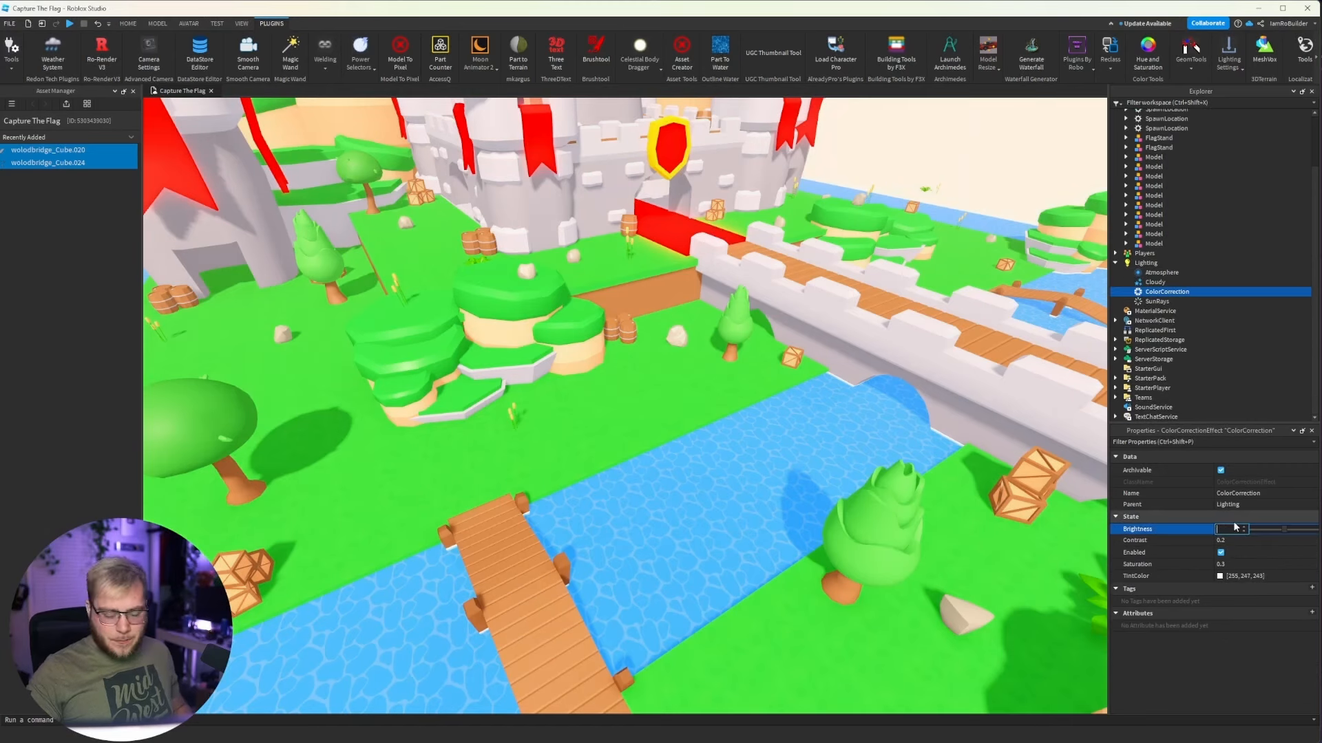
Set the ColorCorrection effect's contrast to 0.1 and its saturation to 0.3.
click(1233, 540)
text(0.)
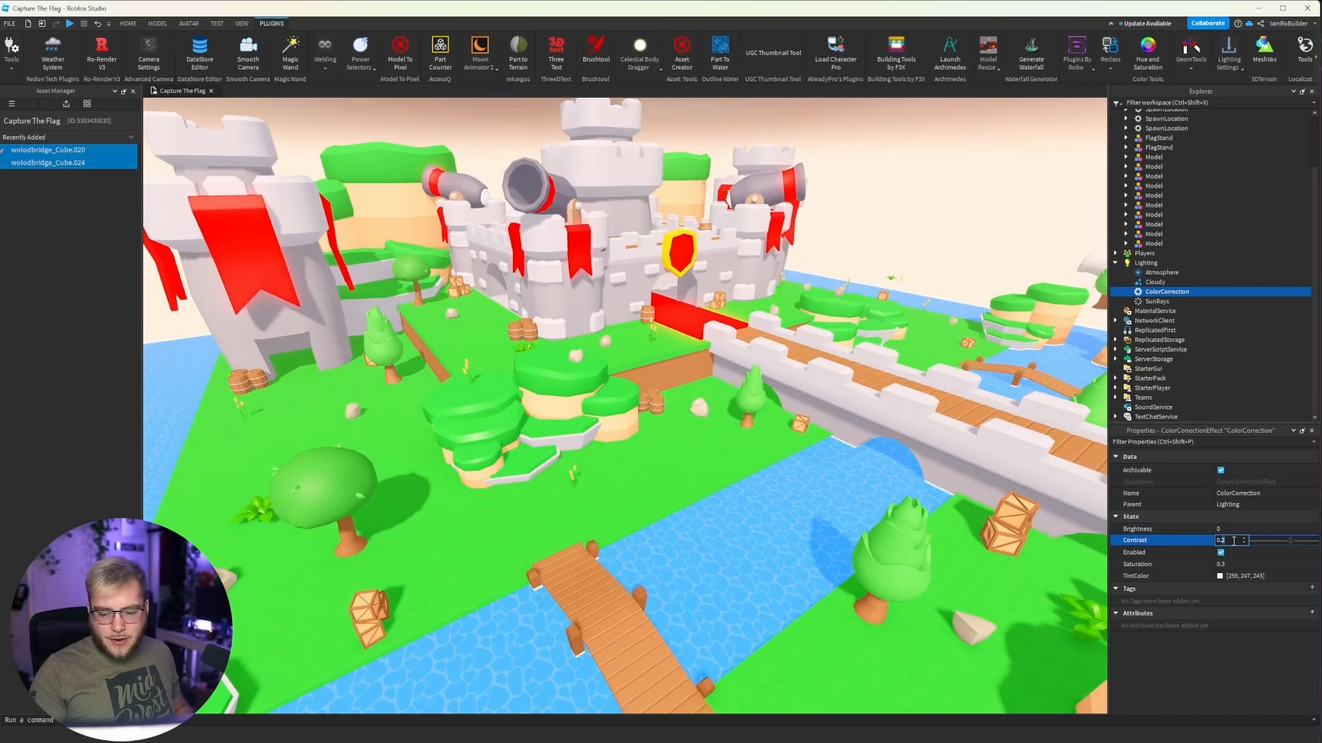
text(1)
key(Return)
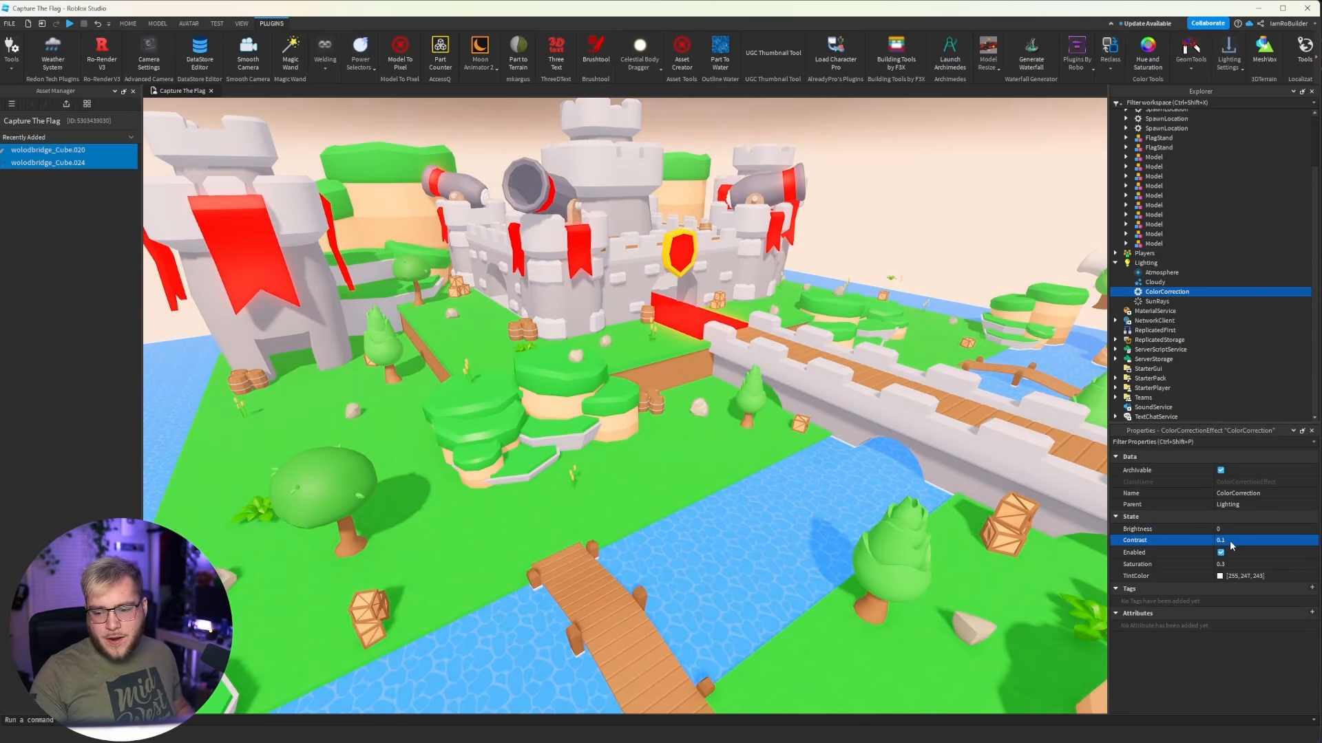
click(1243, 564)
text(0.)
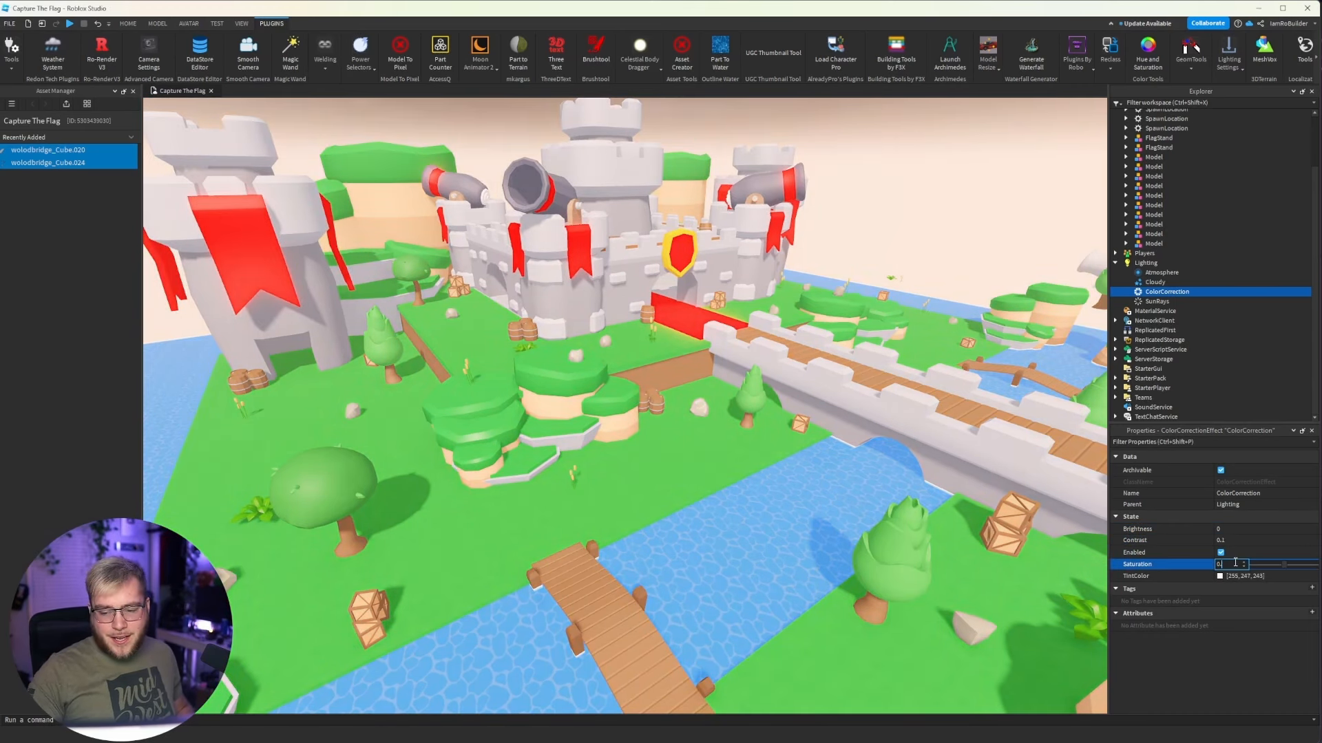
key(Return)
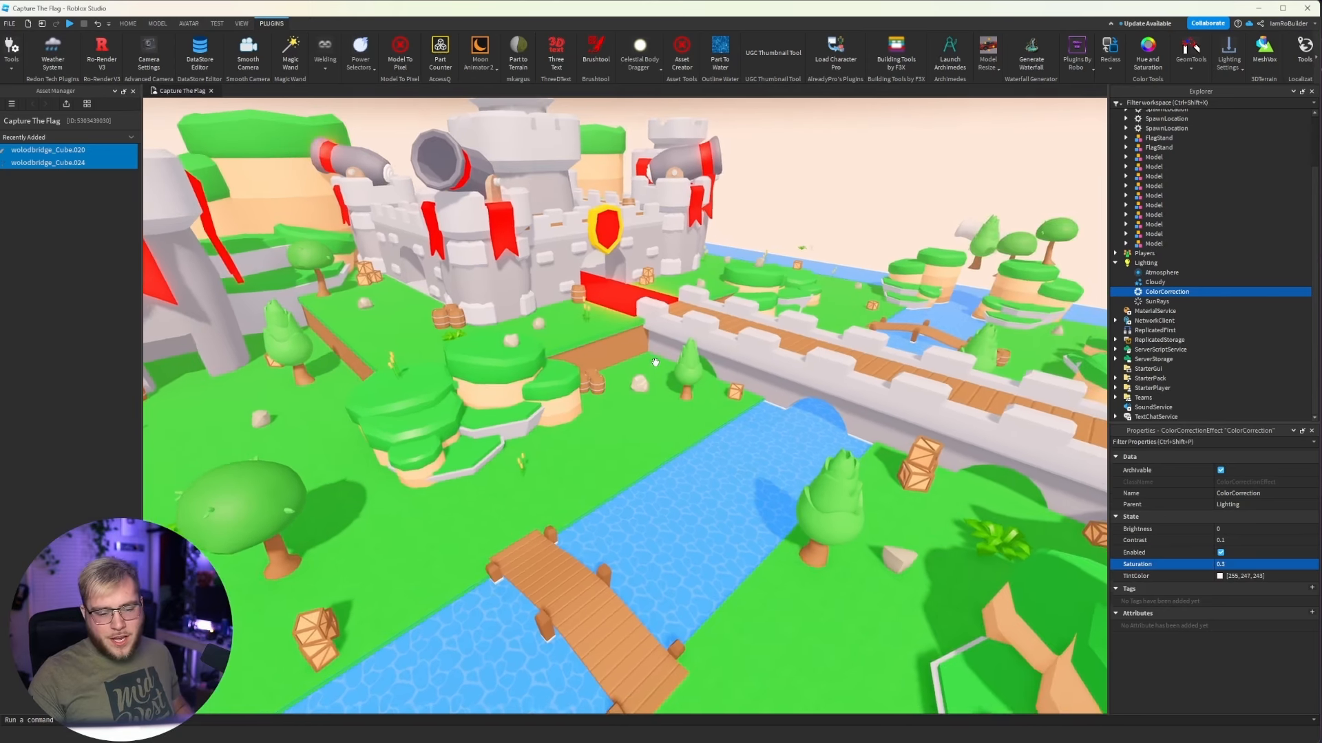
Set the Lighting service's brightness to 2, after trying a value of 1.
key(w)
click(1228, 481)
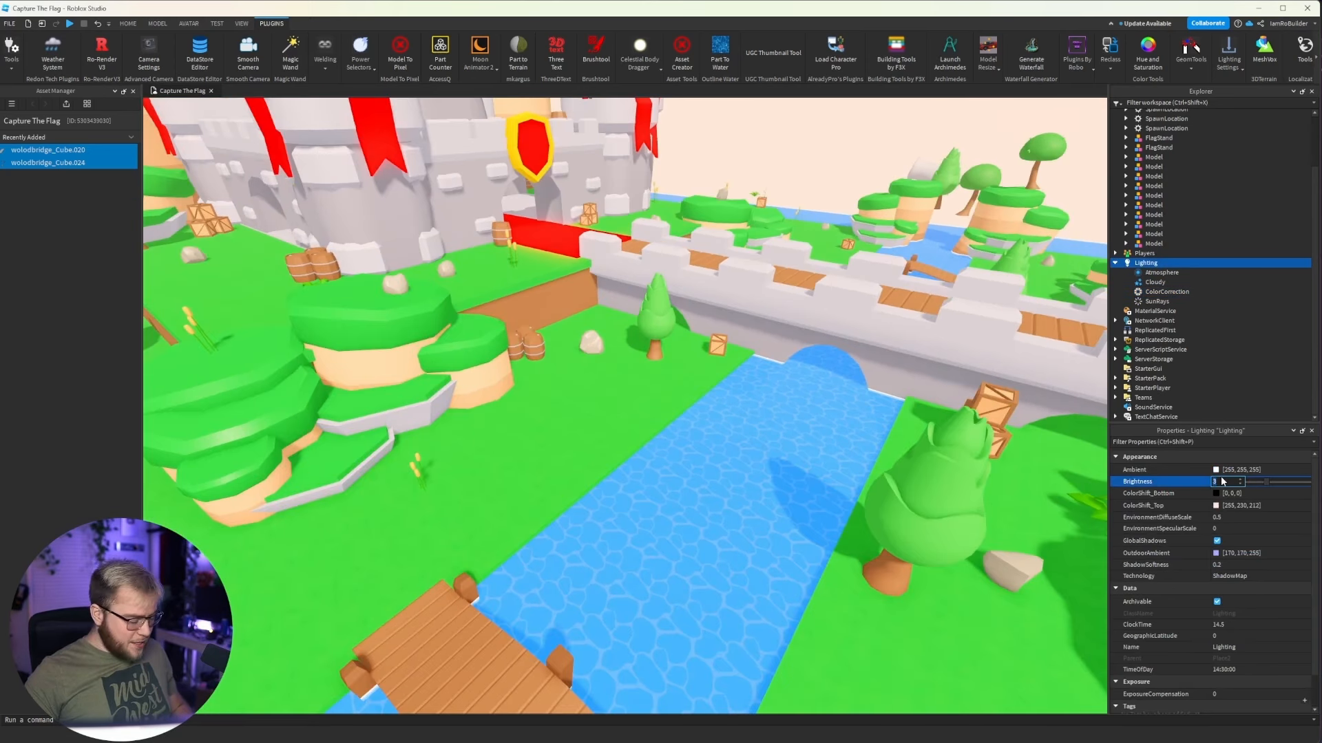
text(1)
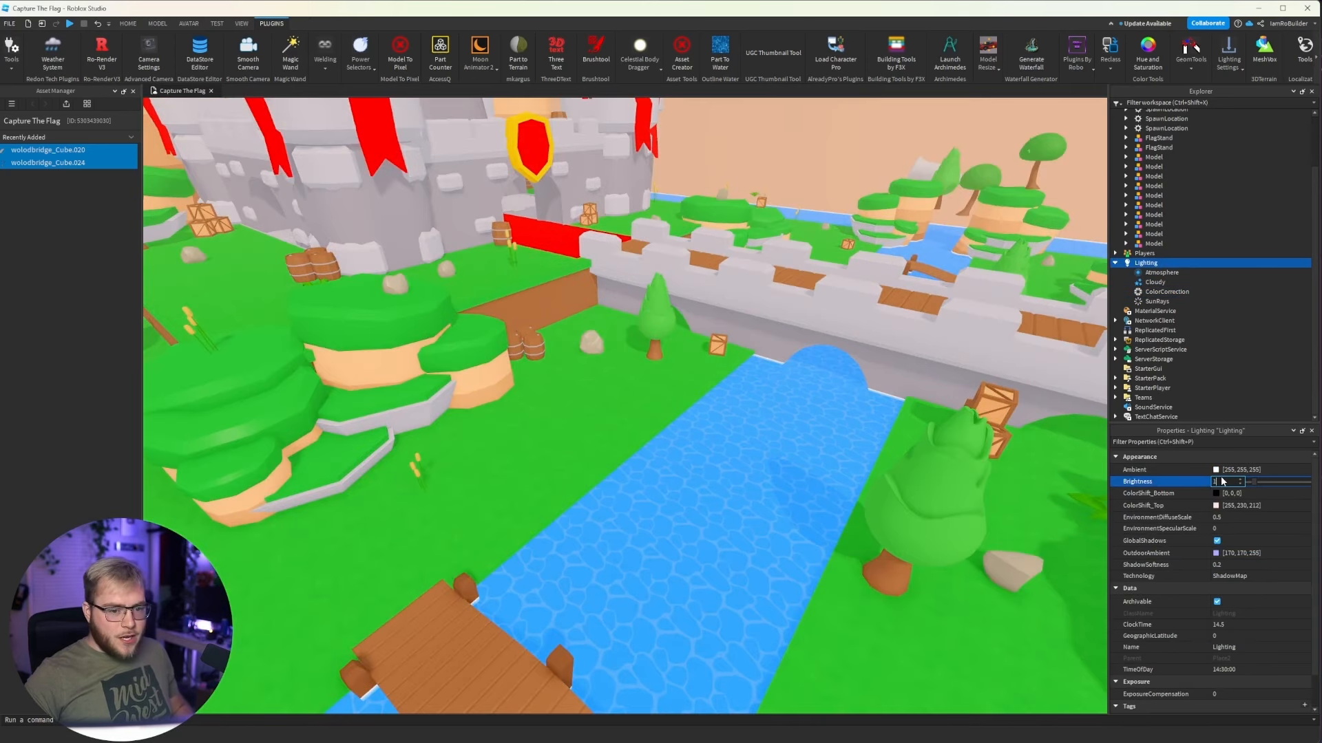
key(BackSpace)
text(2)
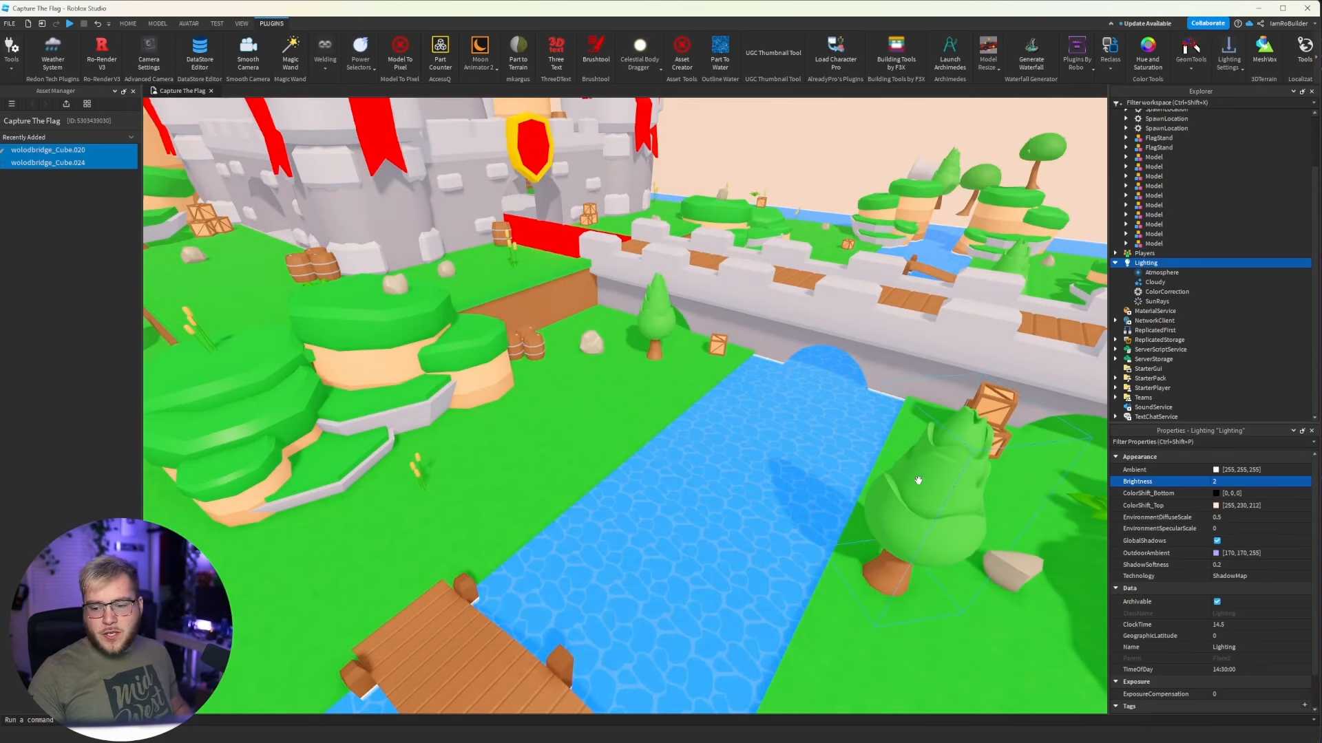
Check the adjusted lighting around both castles, the river and the cloudy sky.
right_drag(917, 481, 920, 480)
key(s)
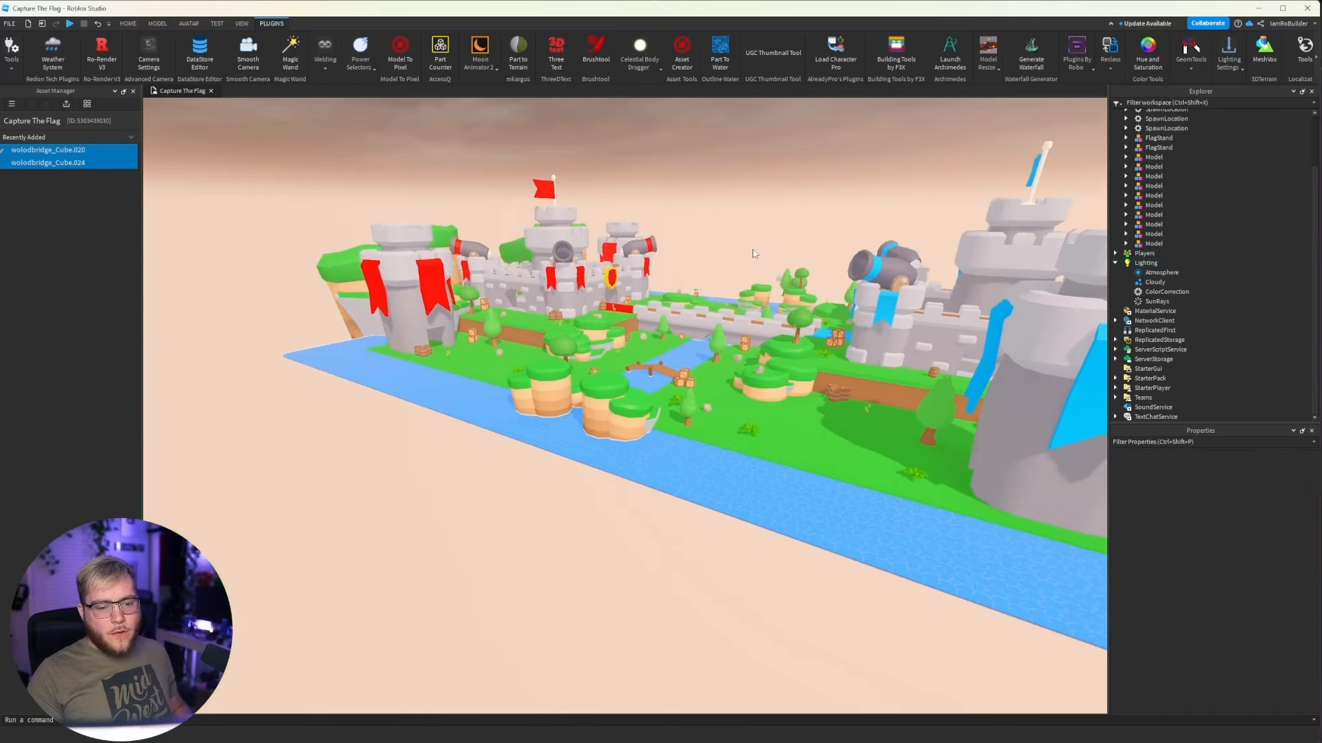
key(w)
right_drag(754, 254, 684, 262)
key(w)
key(s)
key(w)
key(a)
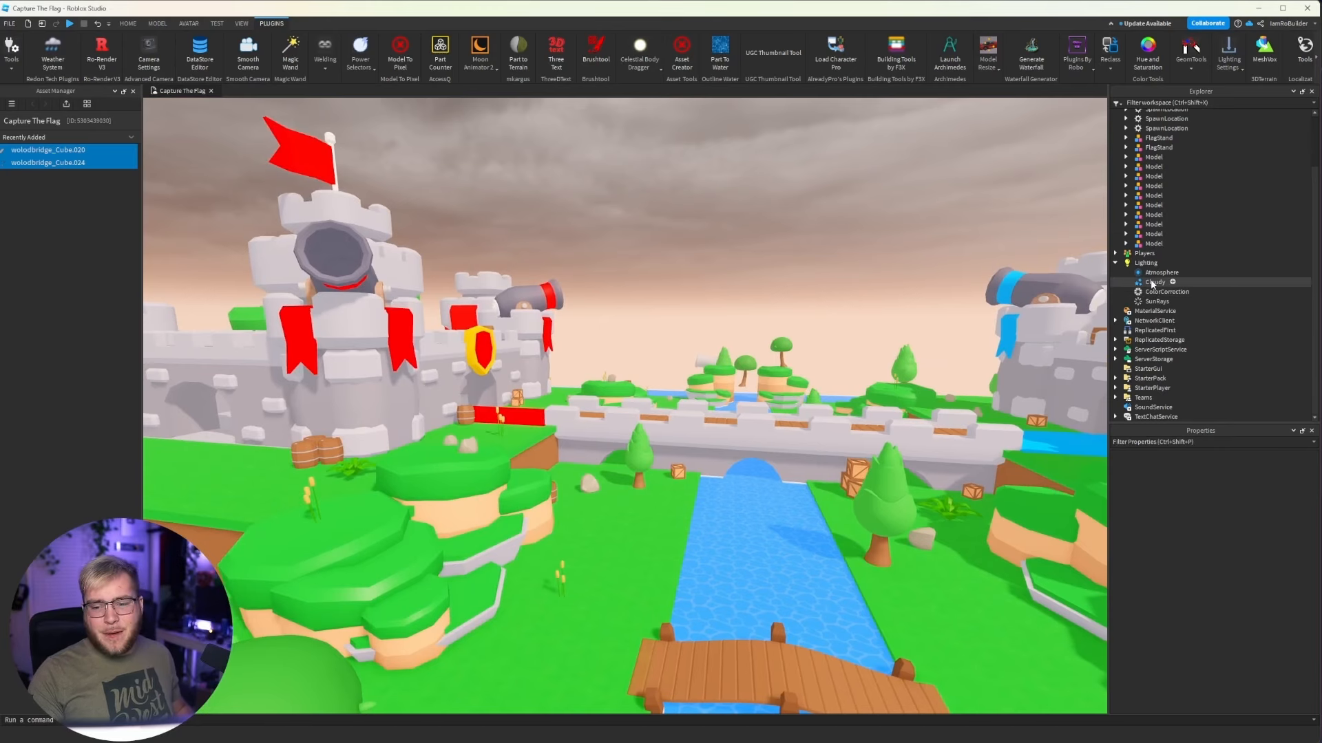
Replace the Cloudy sky under Lighting with the Anime Skybox 1 sky.
key(Delete)
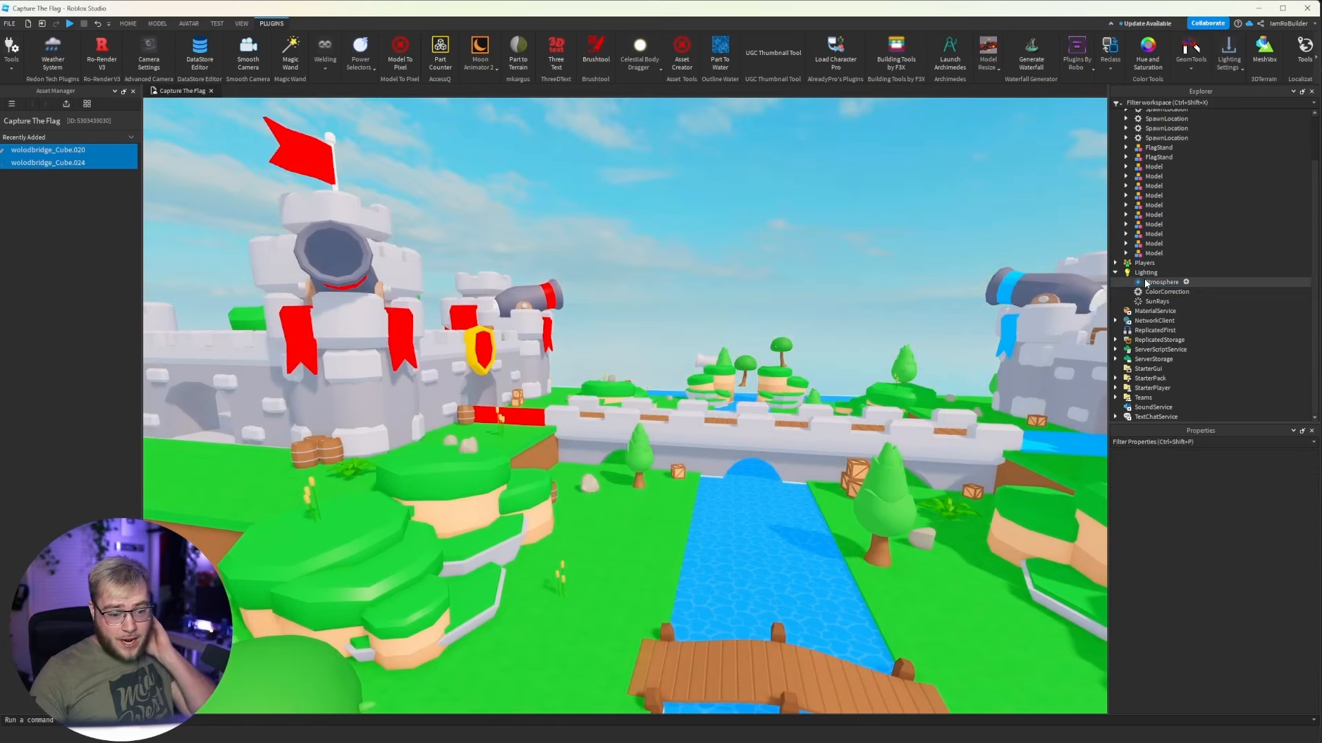
key(d)
right_drag(785, 231, 788, 268)
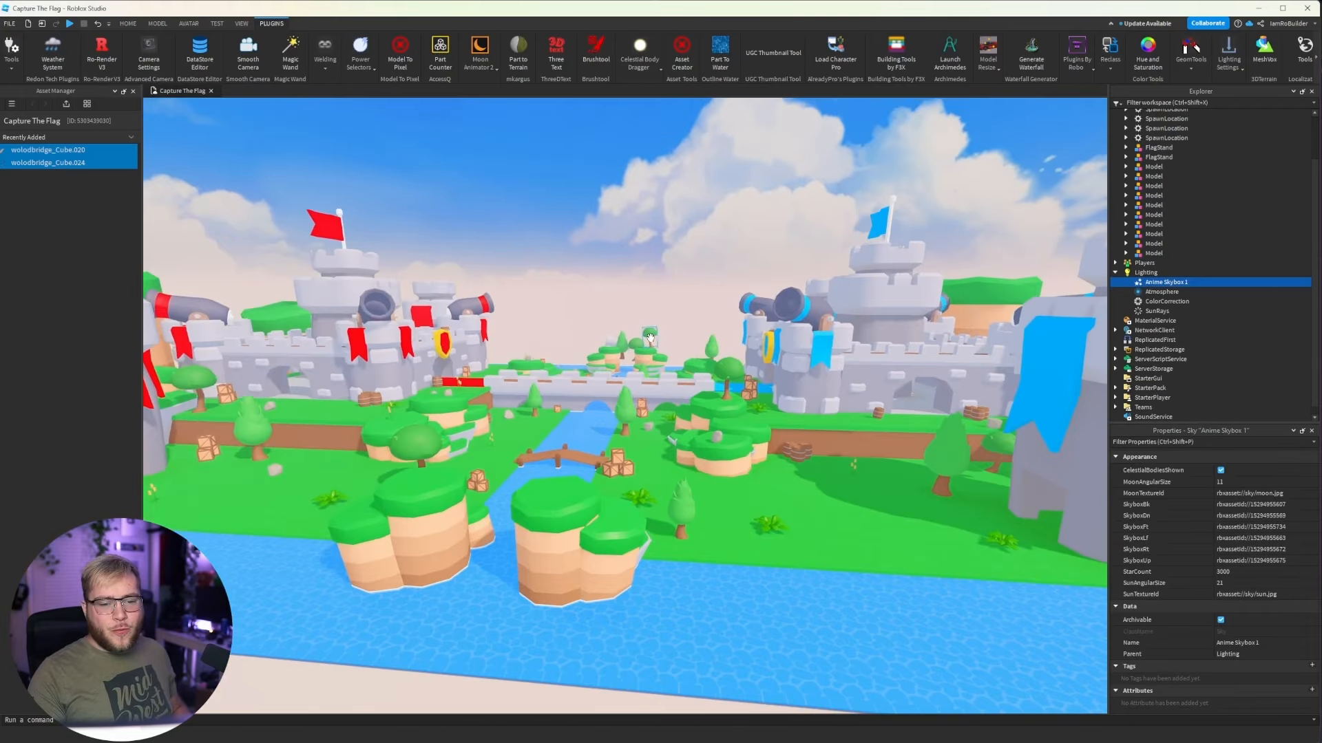
Inspect the river, bridges and both castles against the anime skybox.
right_drag(651, 339, 647, 335)
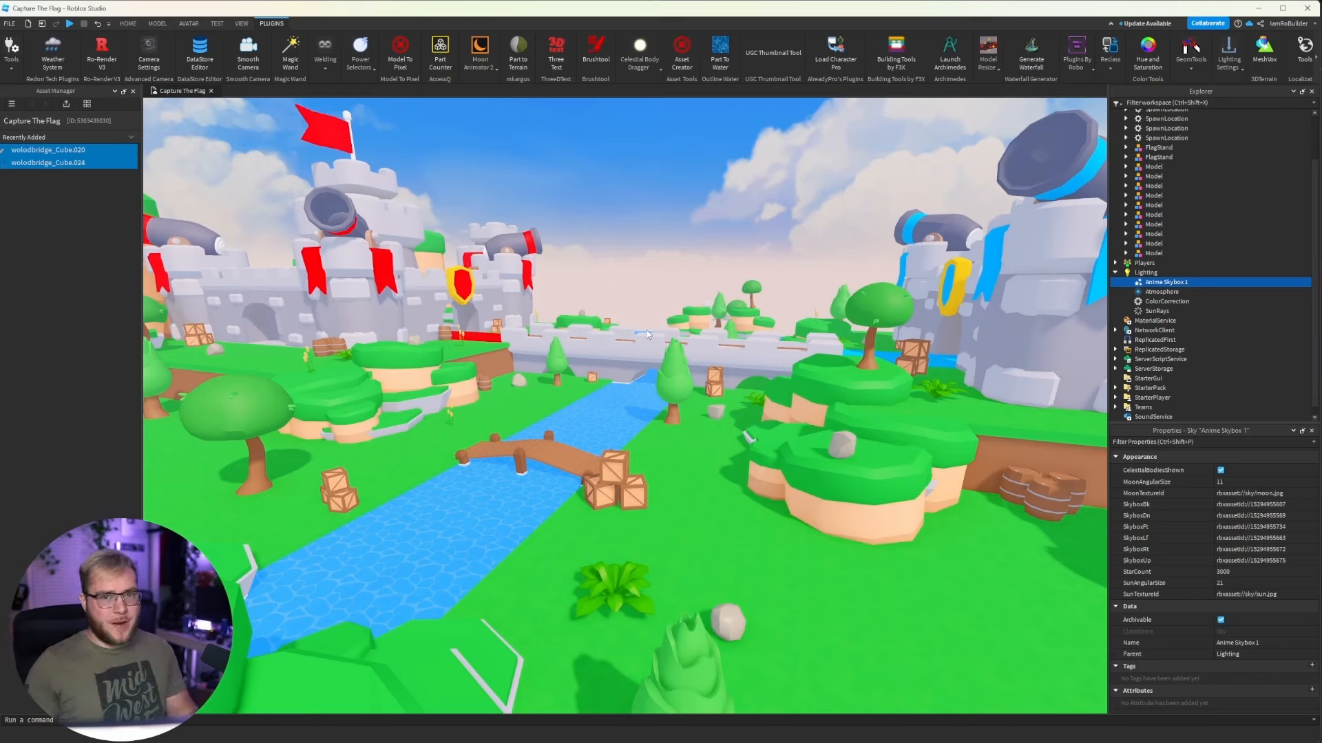
key(s)
mouse_move(647, 401)
right_down()
mouse_move(648, 413)
mouse_move(634, 377)
right_up()
key(w)
key(s)
right_drag(575, 208, 575, 207)
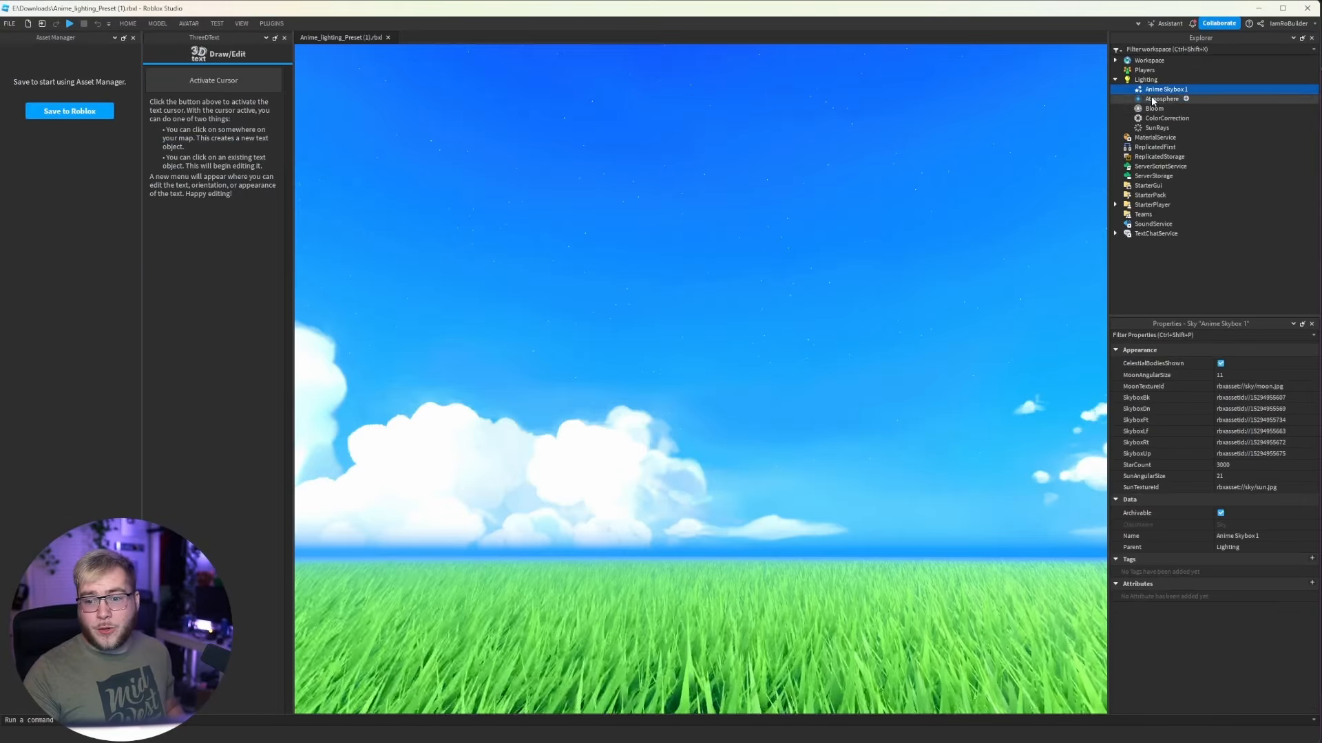
In the Anime_lighting_Preset place, copy the Atmosphere, Bloom, ColorCorrection and SunRays effects from Lighting.
click(1153, 100)
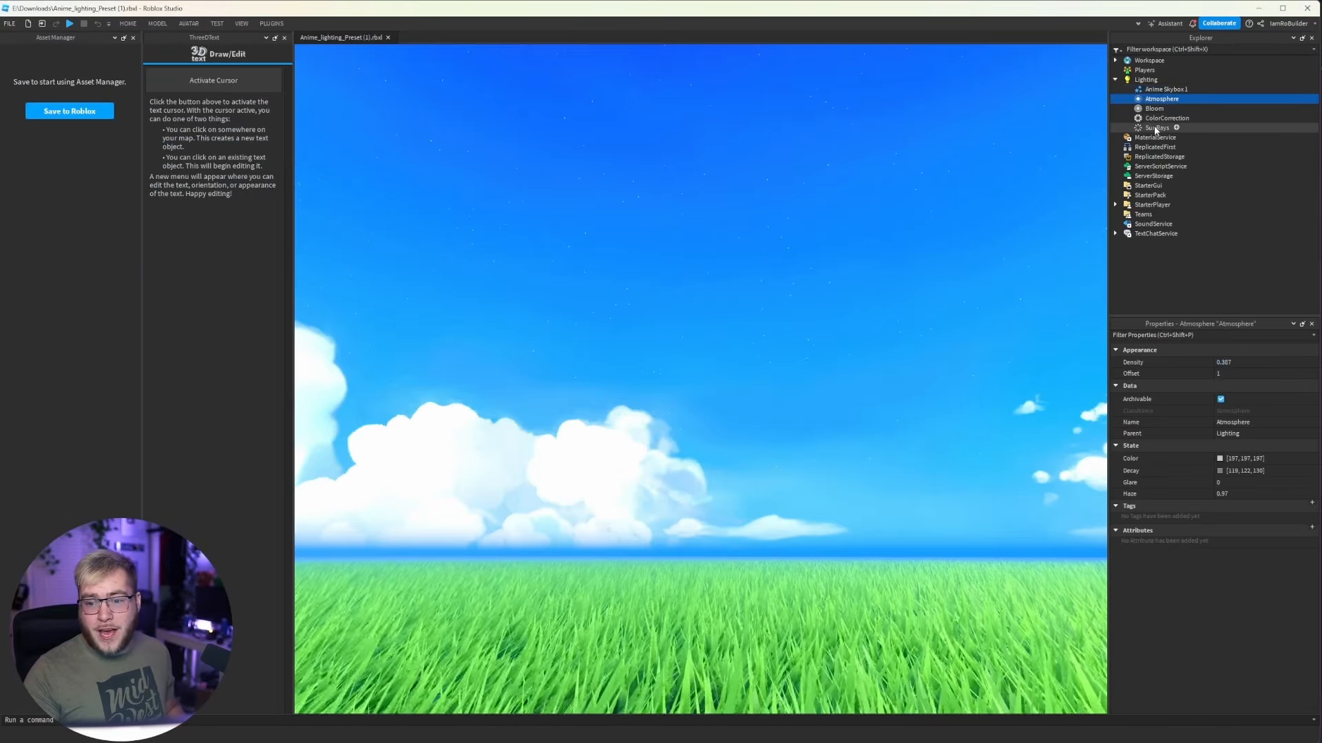
right_click(1156, 130)
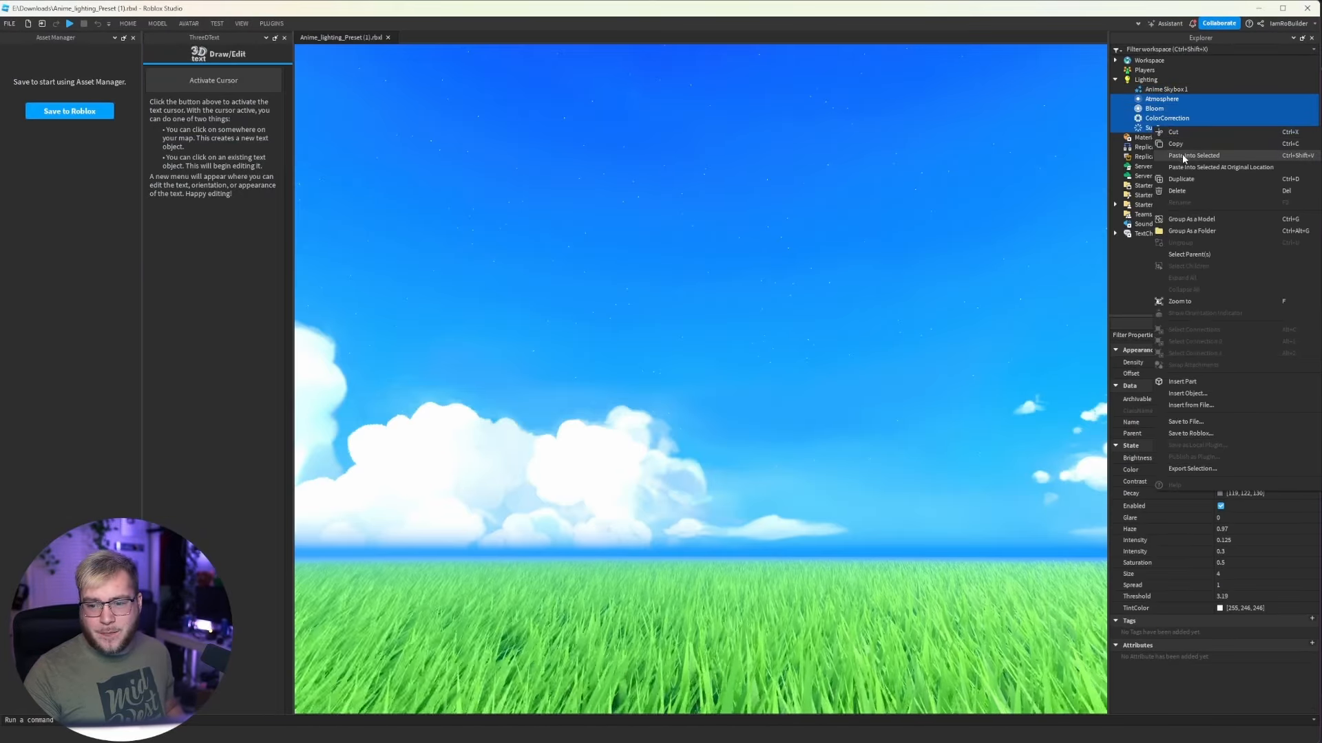
click(1177, 143)
click(1176, 145)
click(1170, 128)
shift+click(1153, 99)
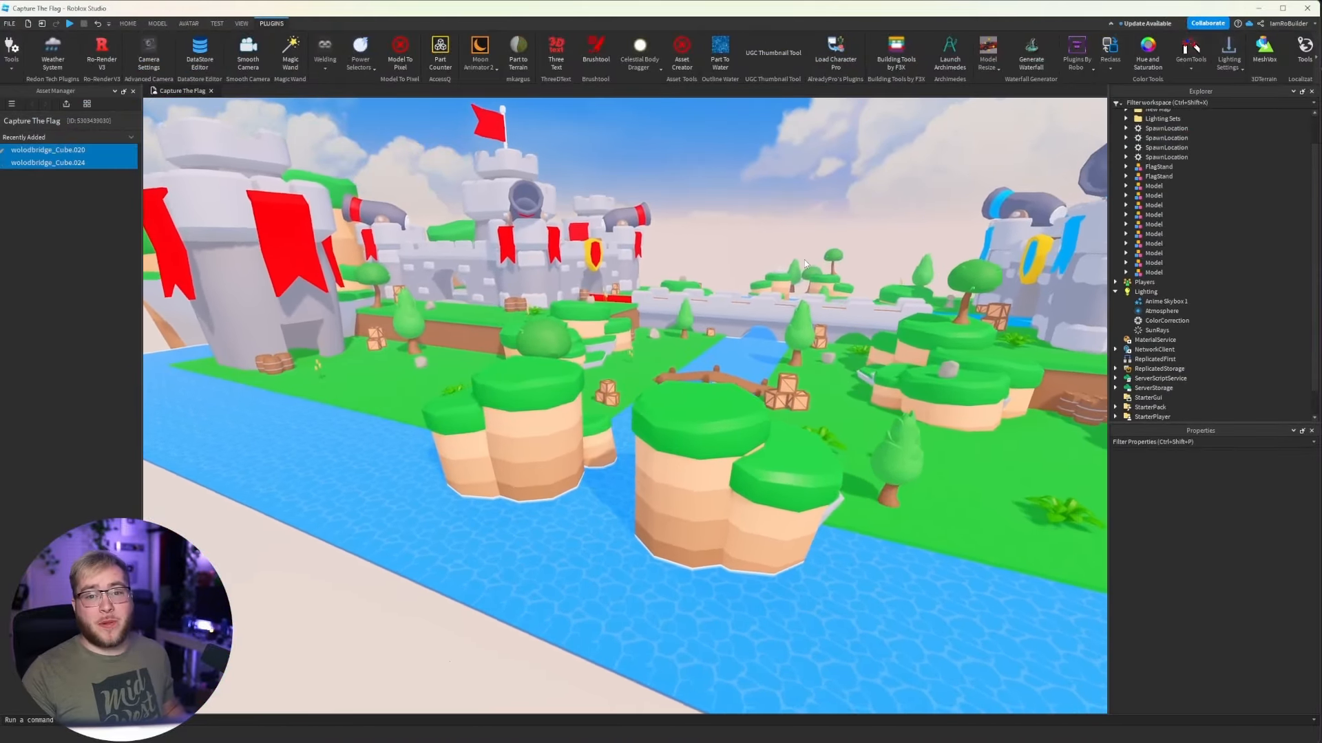
View the red castle's gate up close in the Capture The Flag map.
key(w)
right_drag(804, 259, 520, 411)
key(w)
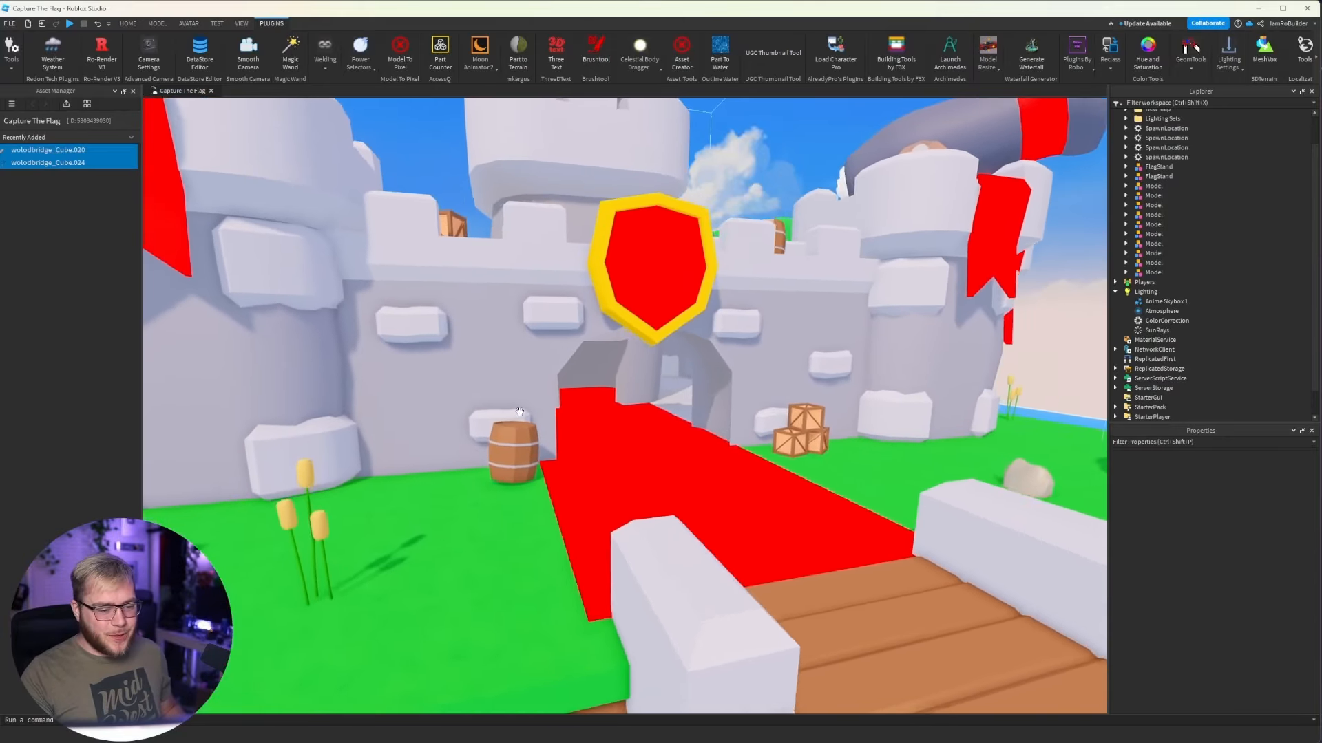
Inspect the red castle's front and towers, the barrel by its gate, and the whole castle map from above.
click(536, 434)
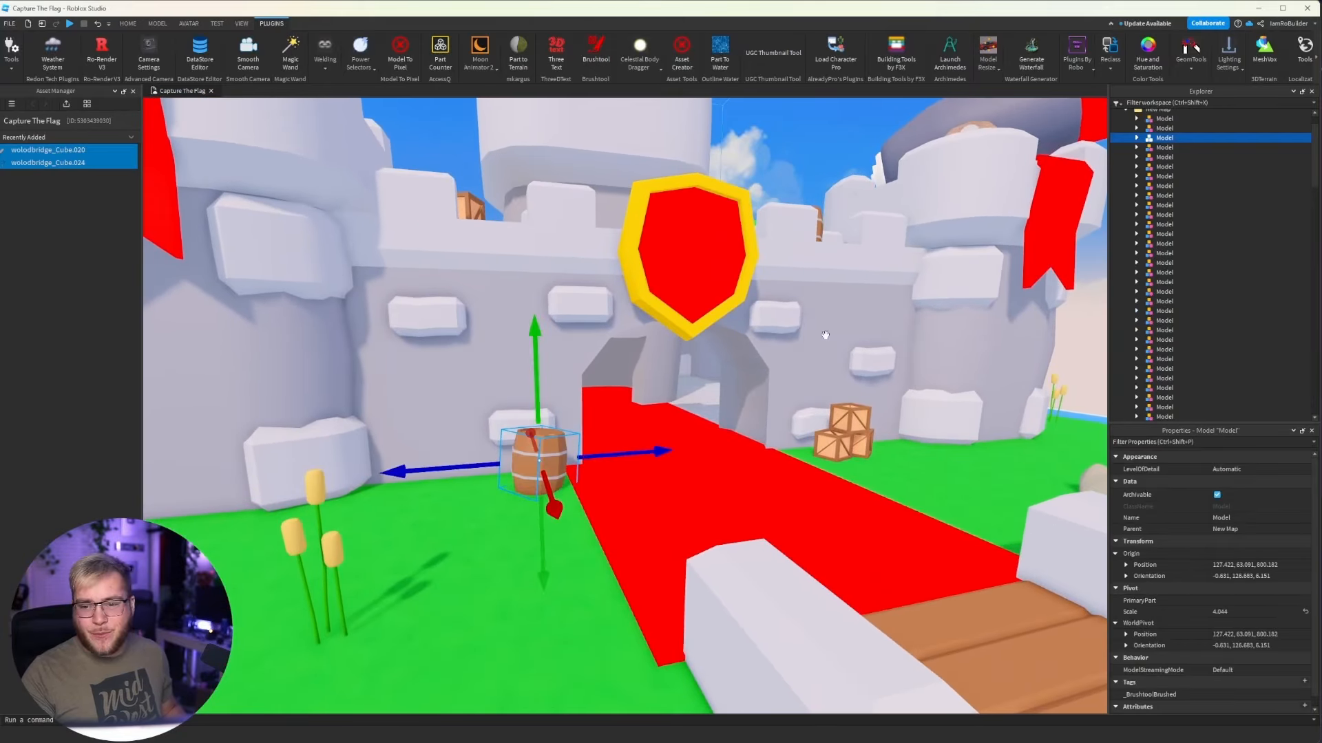
right_drag(826, 335, 823, 321)
click(823, 320)
click(1126, 111)
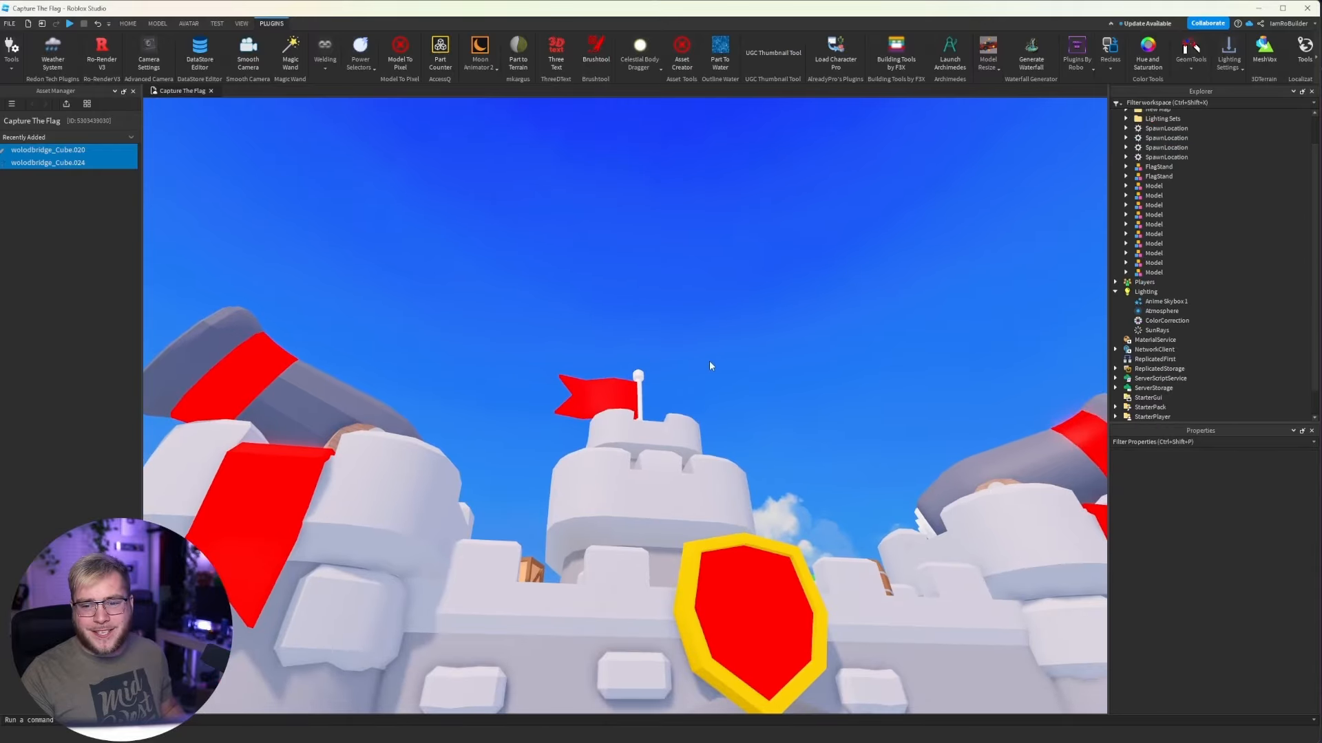
key(s)
right_drag(709, 361, 709, 362)
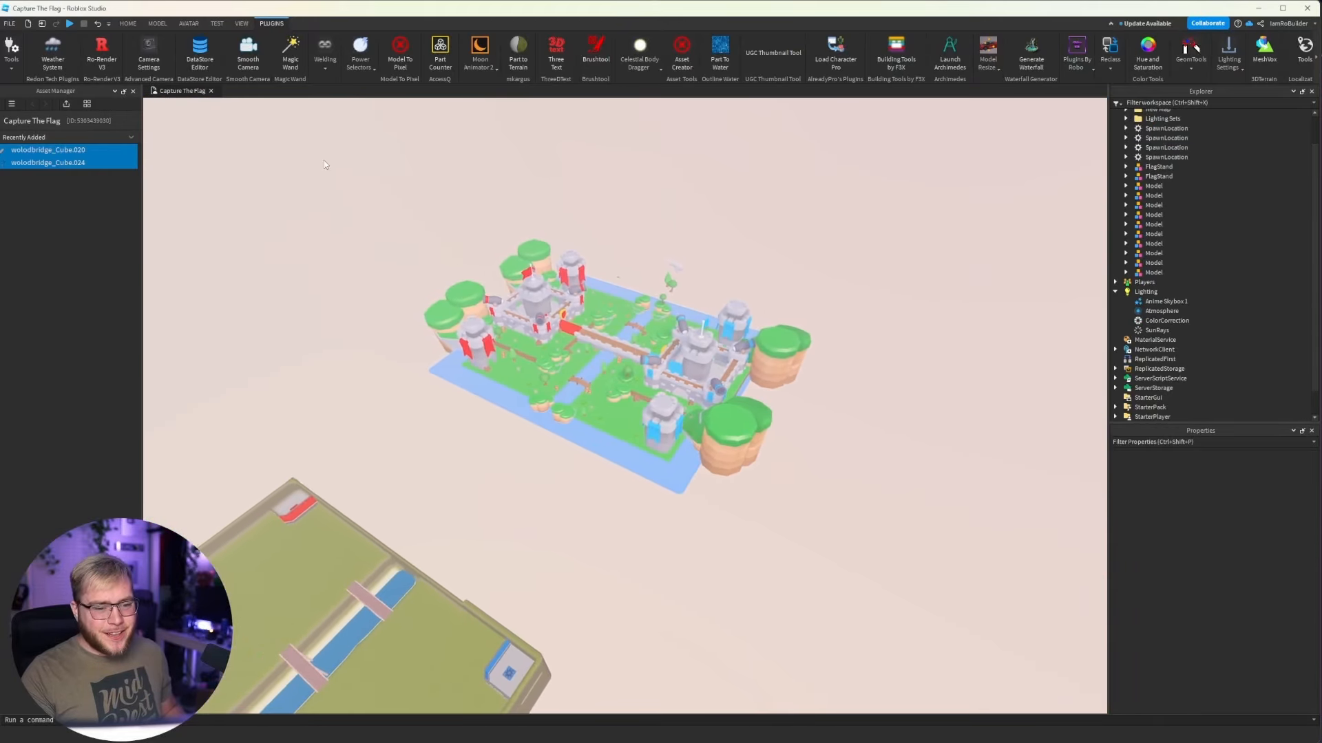
drag(329, 156, 893, 509)
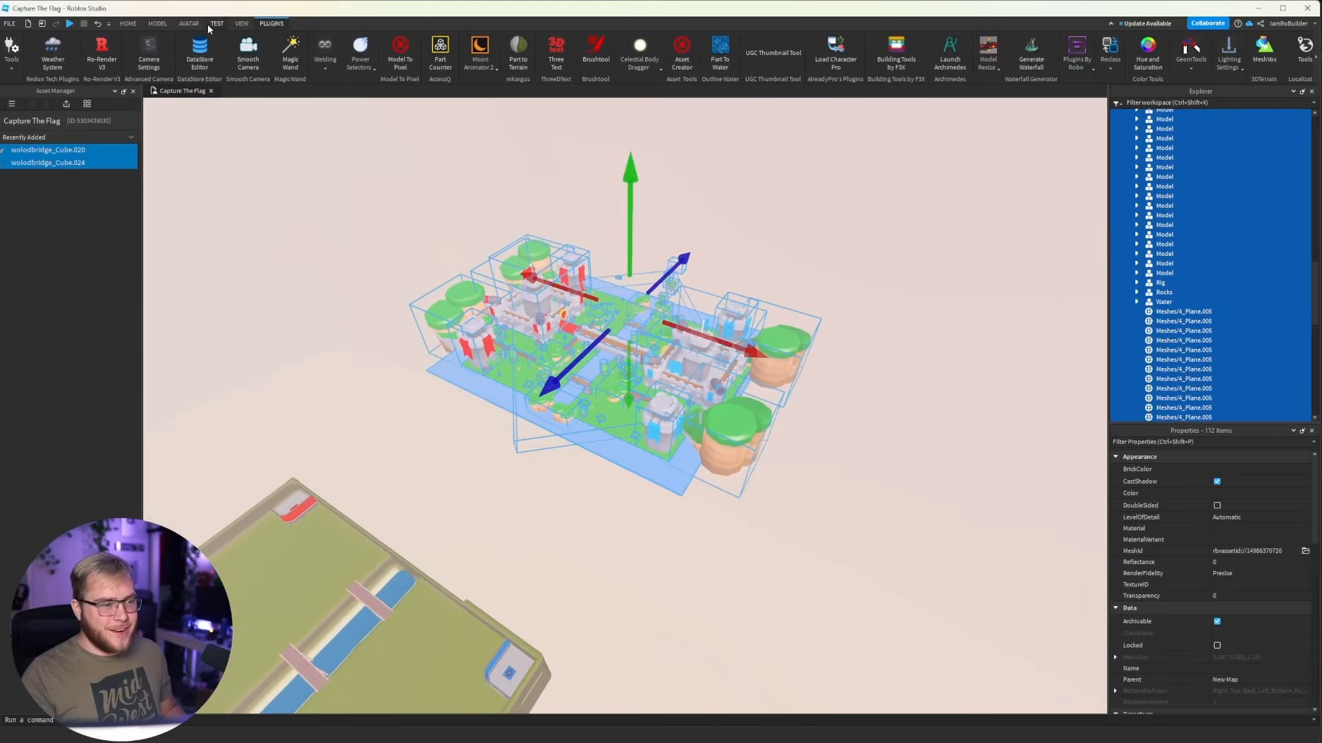
click(128, 23)
click(440, 221)
Move all four SpawnLocations together from the original template arena over to the castle map.
right_drag(684, 304, 684, 304)
scroll(684, 303, up, 5)
click(657, 339)
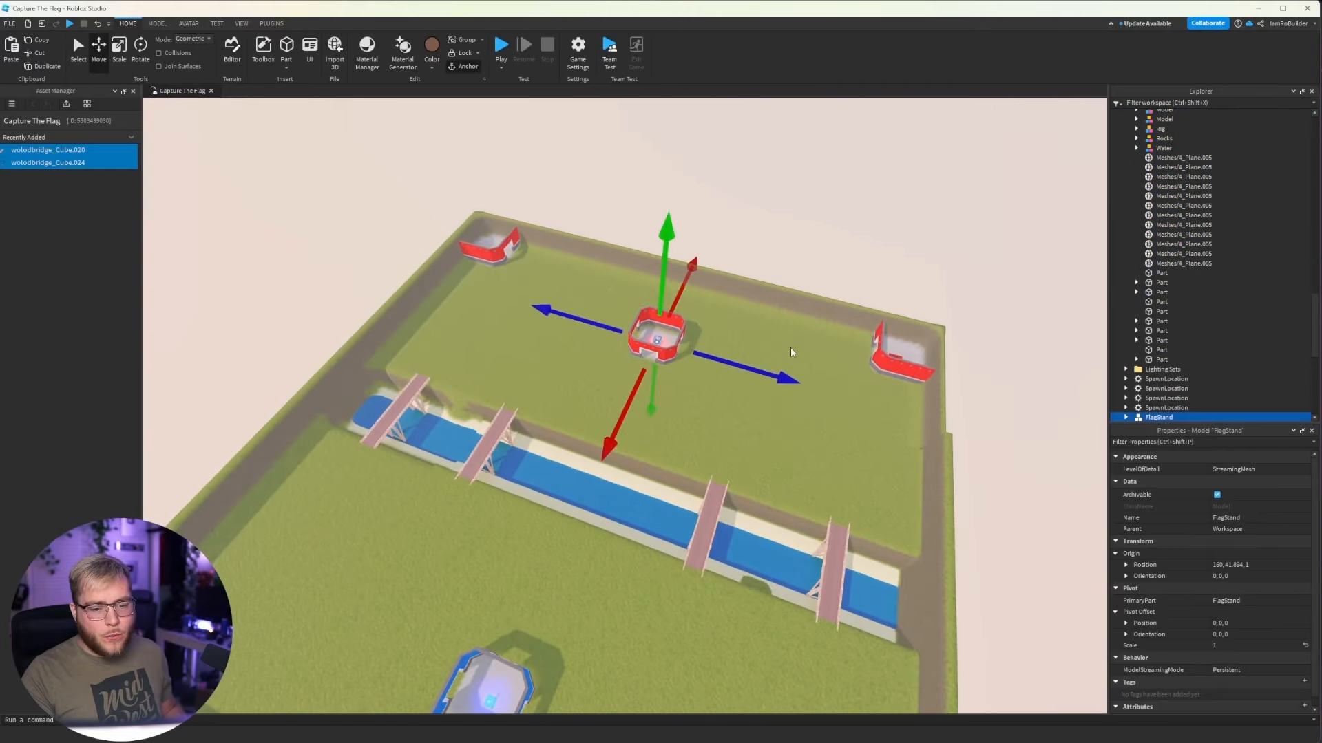
right_drag(951, 345, 951, 345)
scroll(1157, 333, down, 2)
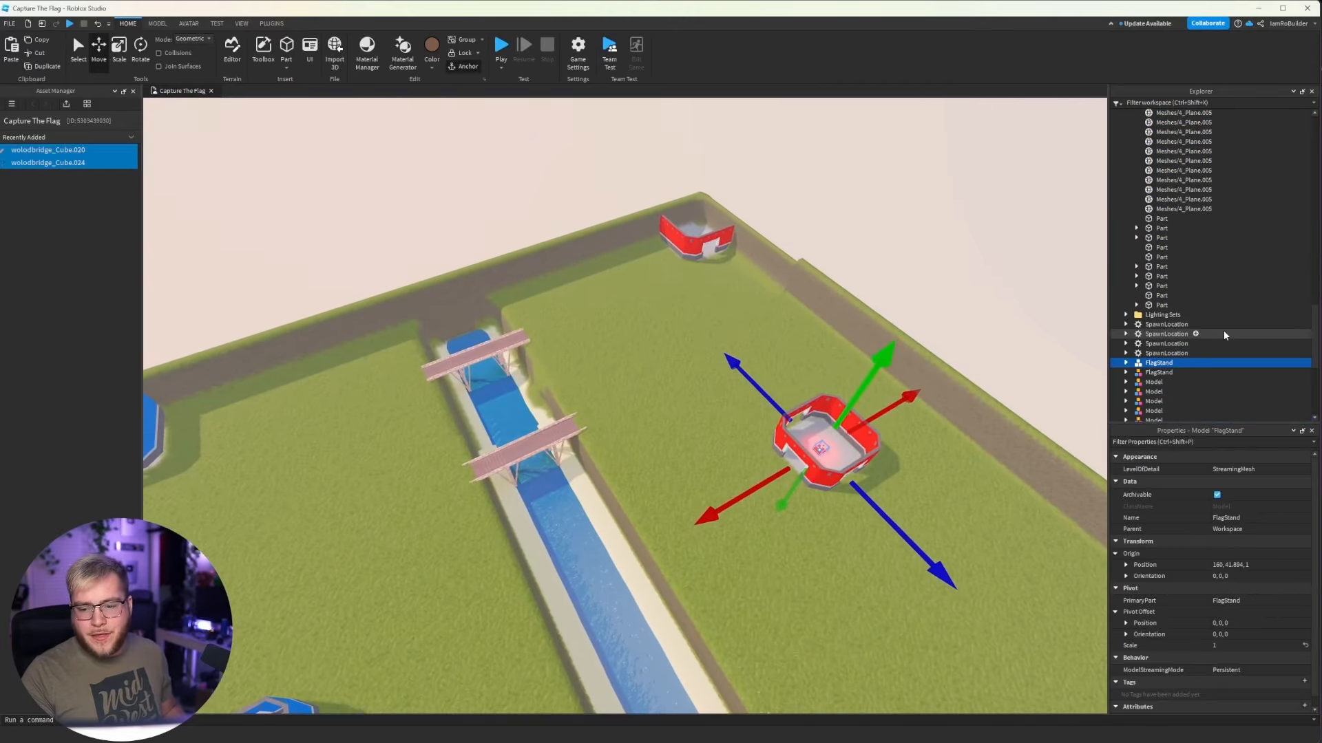
click(1166, 353)
scroll(1248, 559, down, 3)
scroll(1248, 559, down, 5)
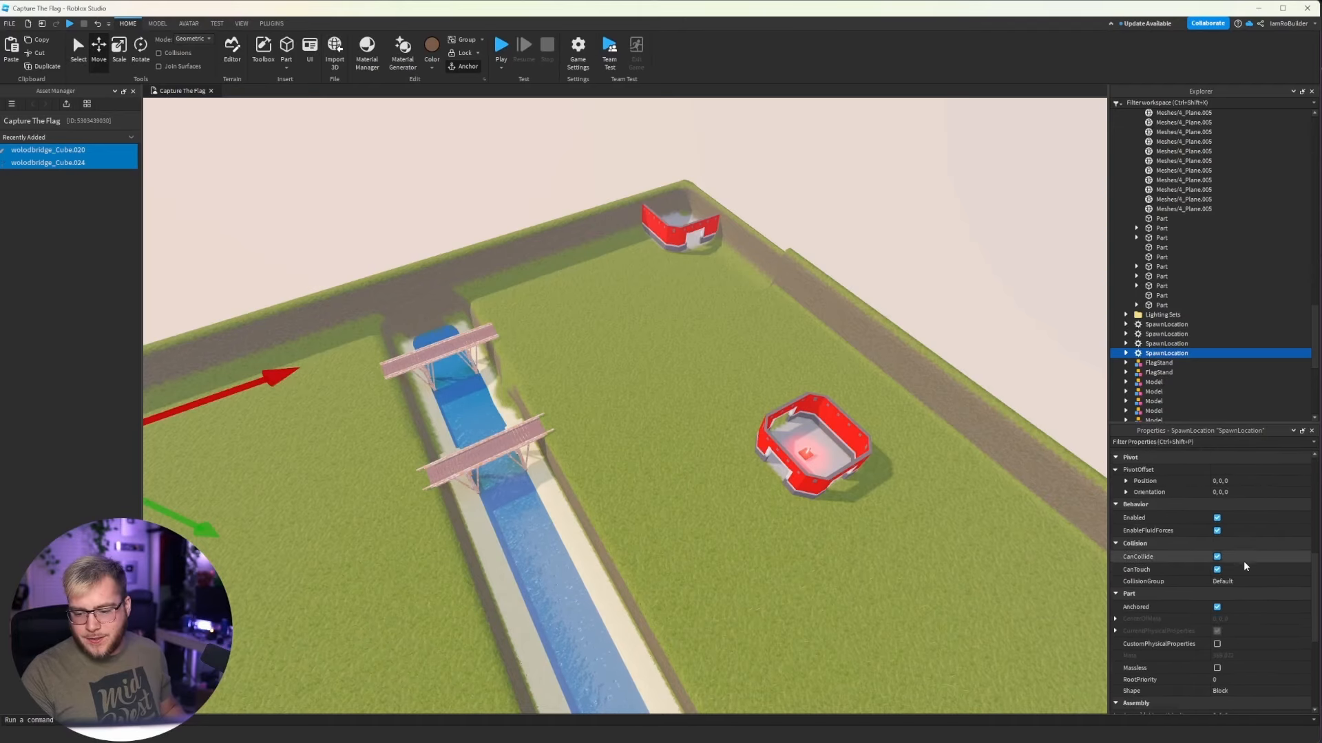
shift+click(1165, 325)
key(f)
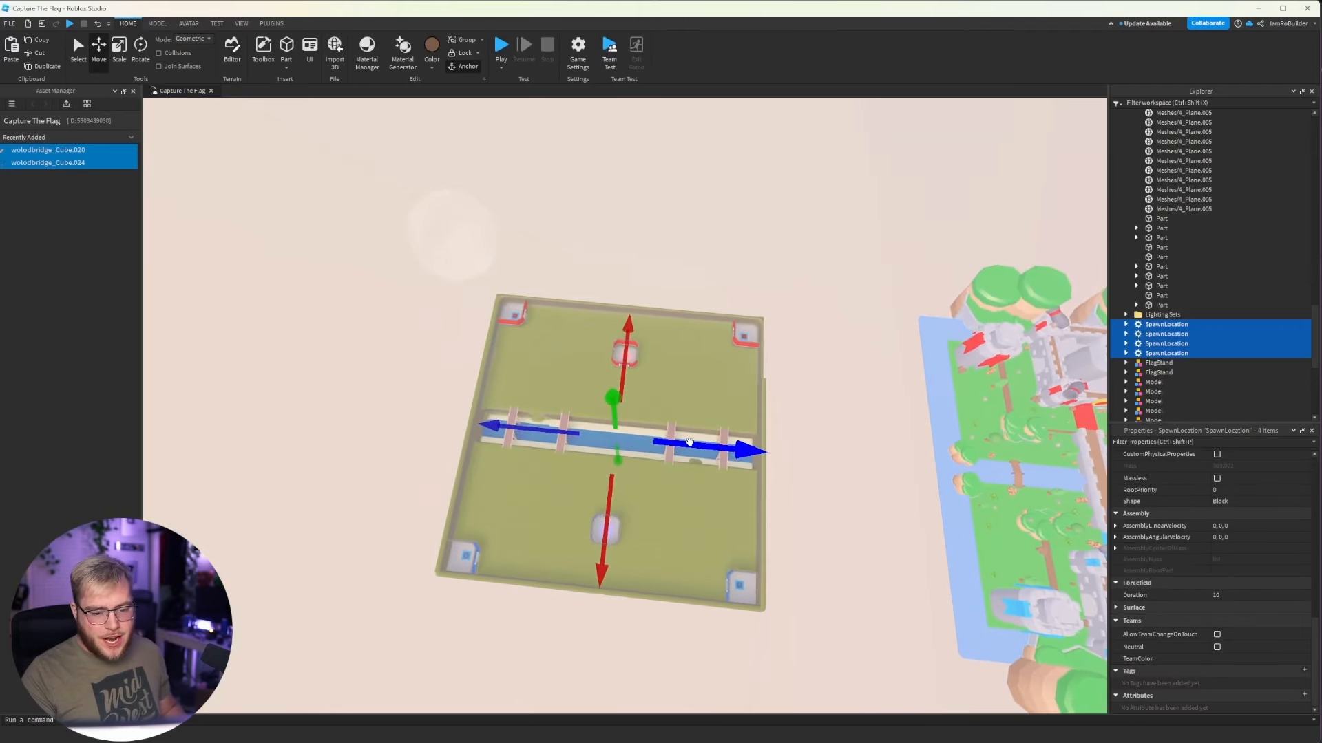
drag(690, 442, 1001, 339)
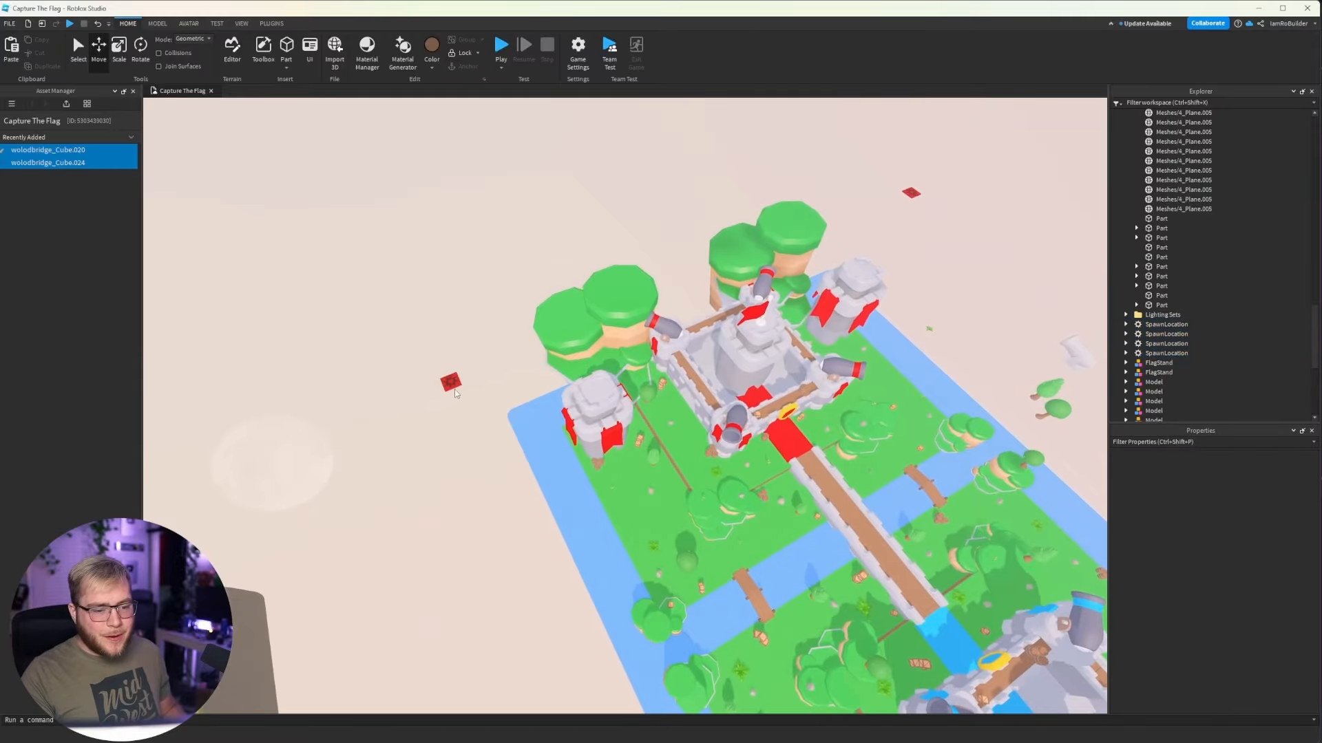
Position one red SpawnLocation at the red team's corner tower.
drag(452, 378, 775, 301)
key(w)
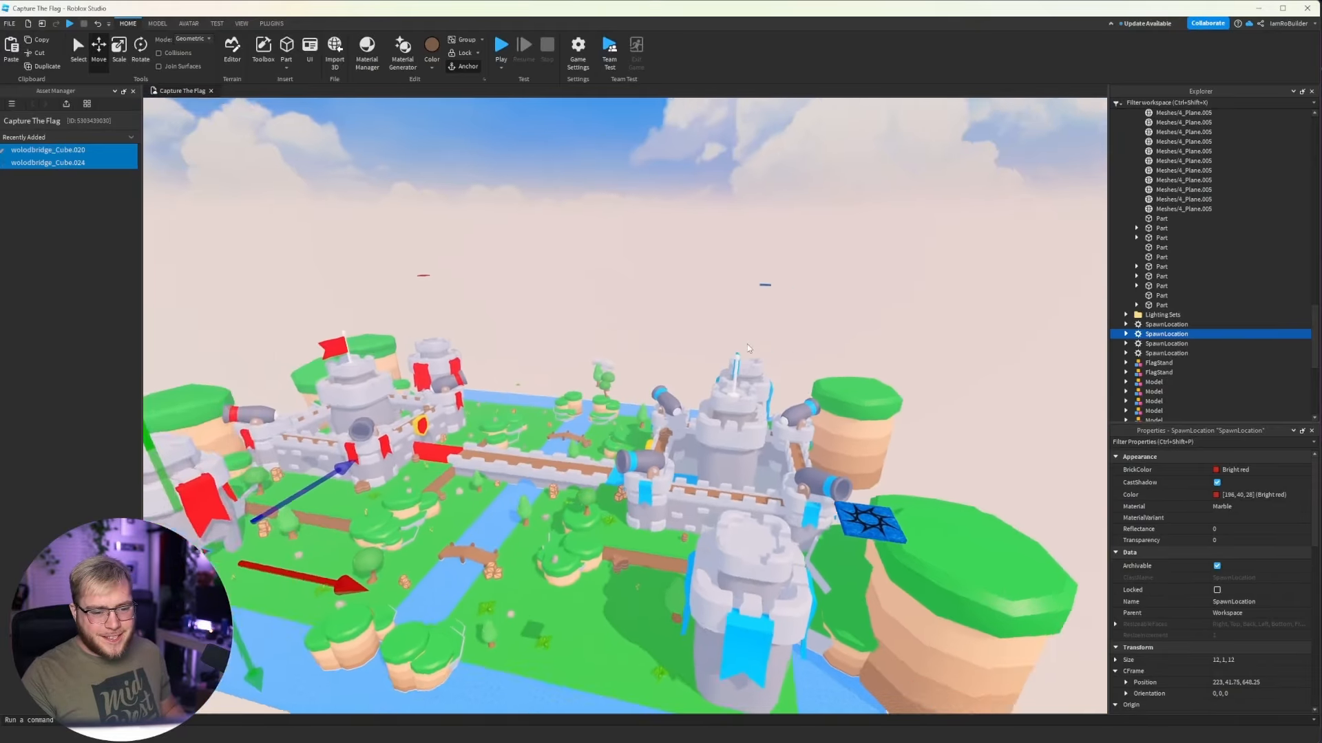
click(620, 383)
Examine the contents and script of the red FlagStand in the original template arena.
scroll(600, 416, up, 5)
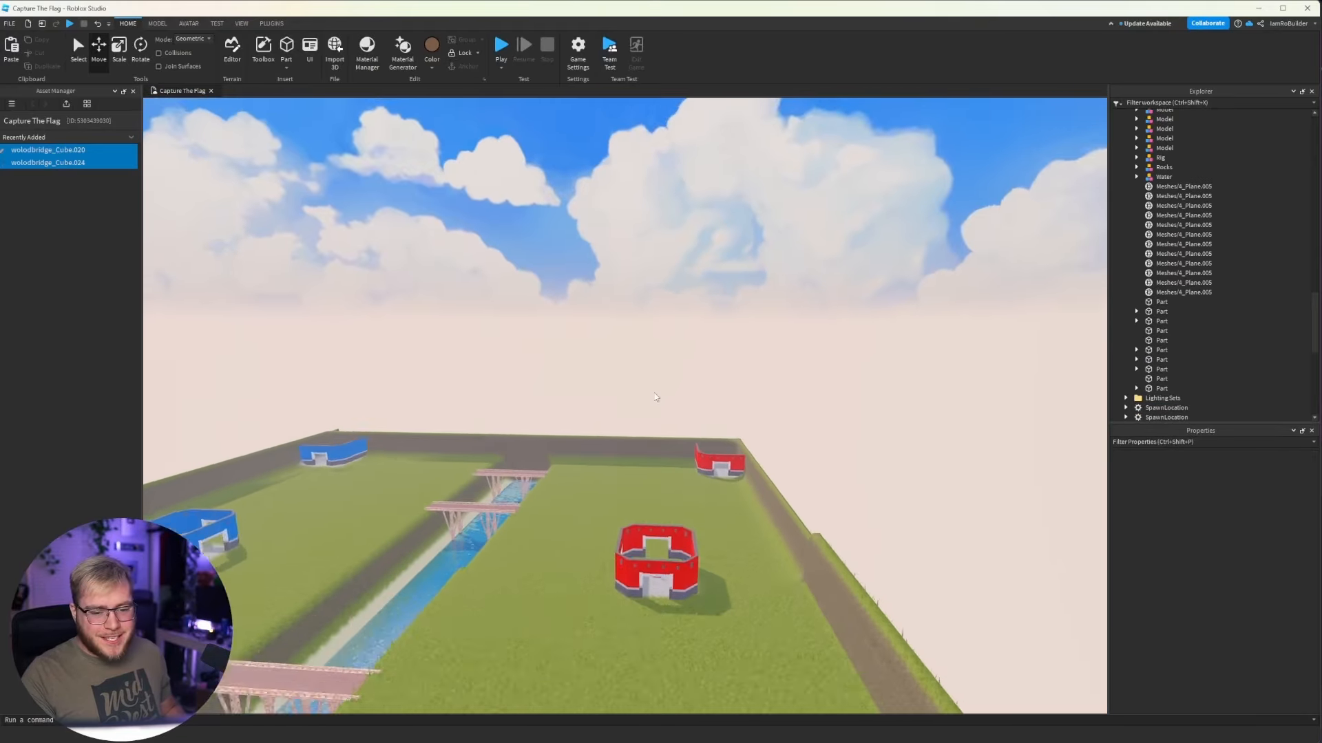
key(w)
right_drag(656, 397, 655, 396)
click(703, 603)
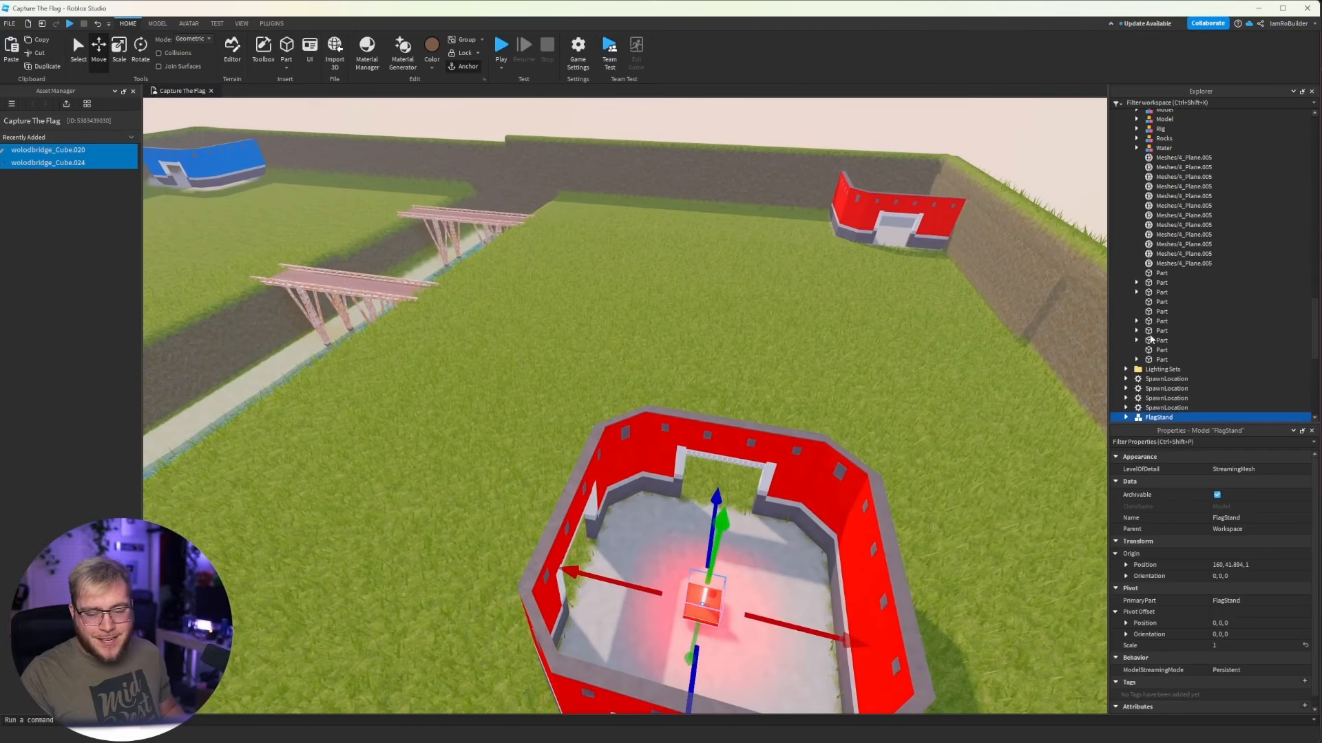
scroll(1143, 317, down, 5)
click(1126, 255)
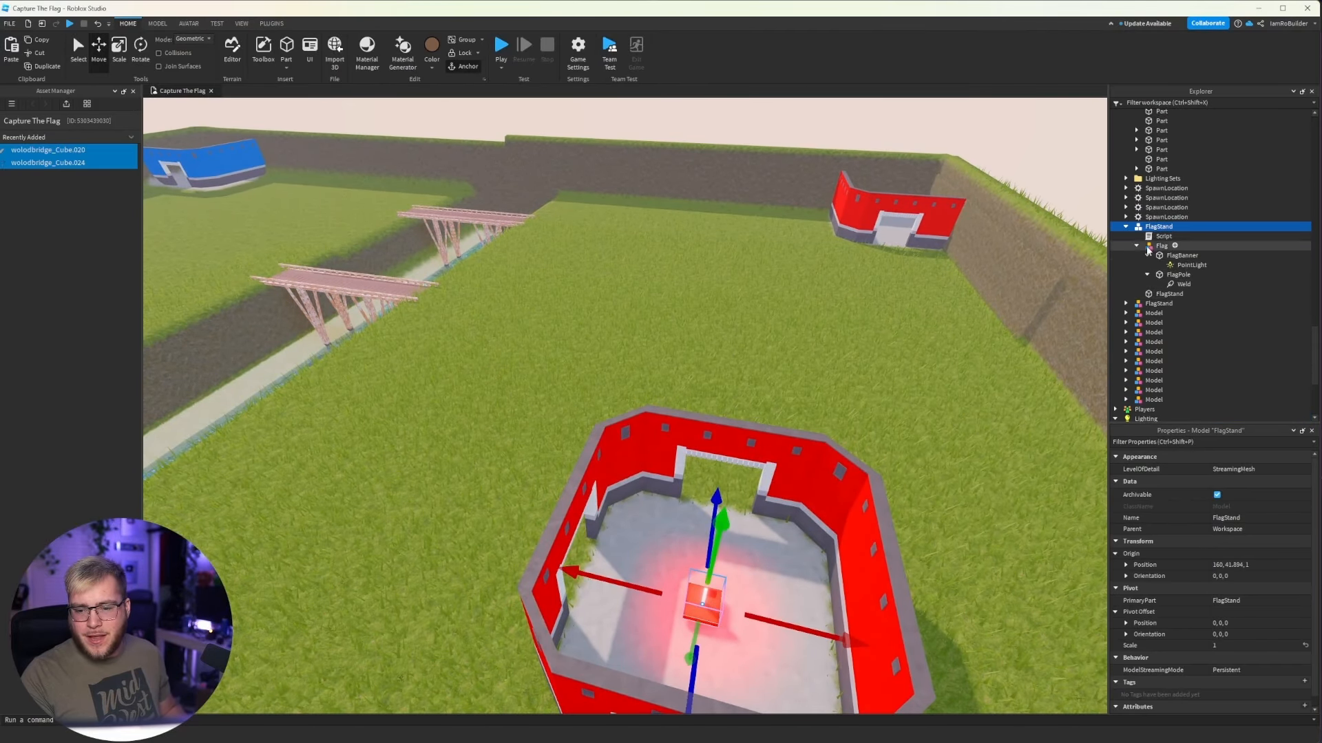
double_click(1164, 236)
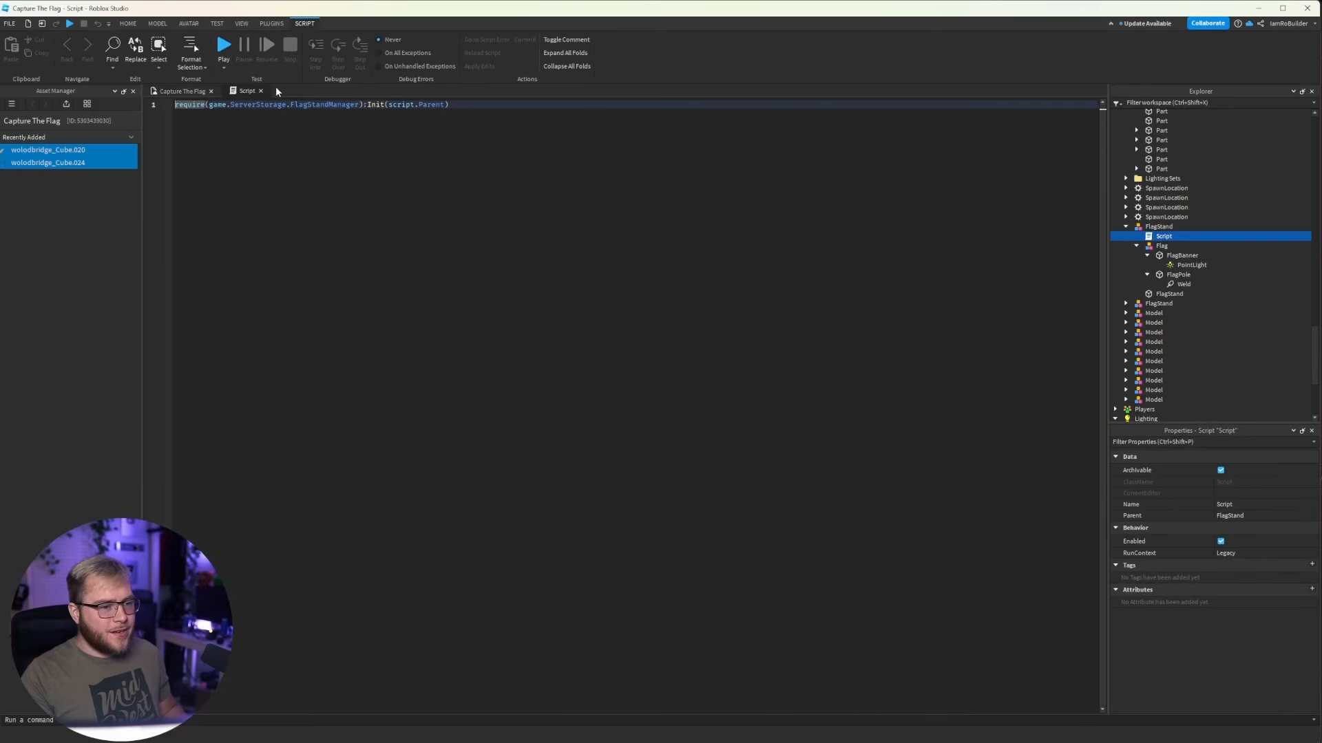
click(261, 91)
click(1159, 226)
click(1126, 227)
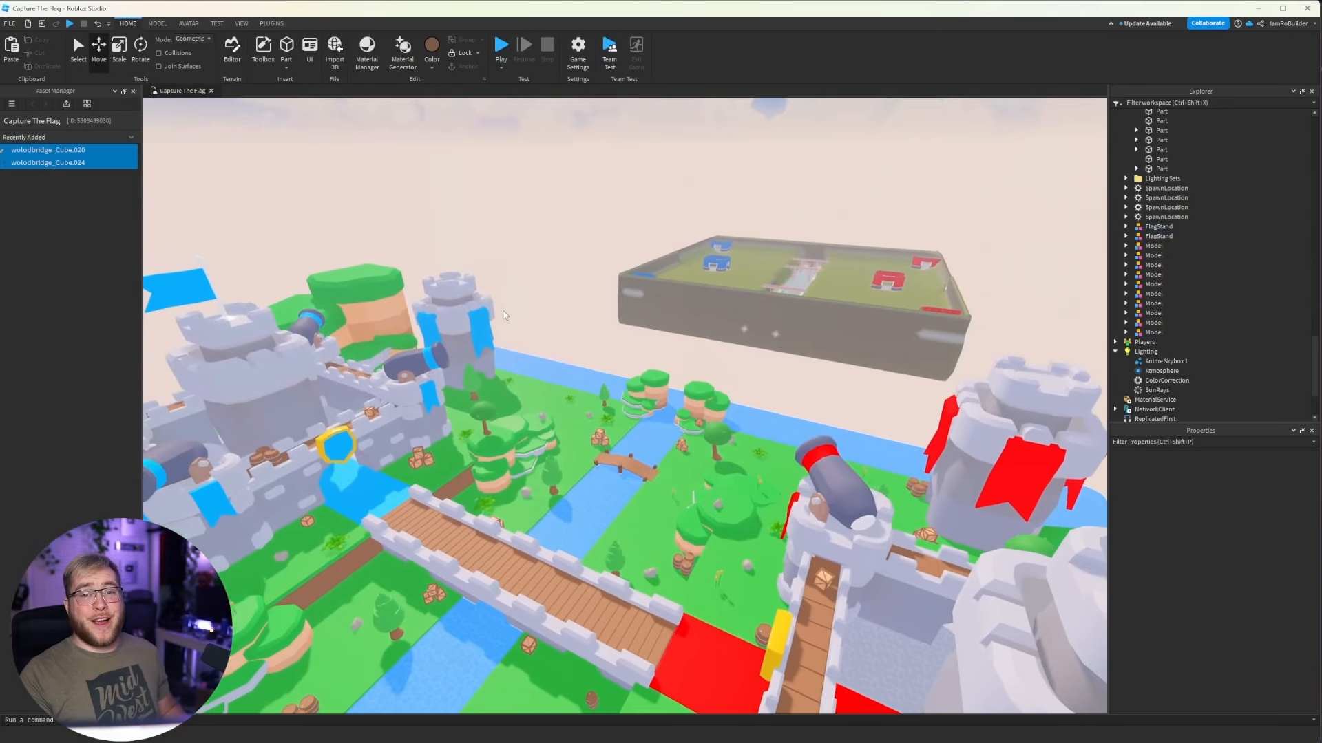
Check which models make up the original template arena and compare the arena with the castle map.
scroll(696, 259, up, 10)
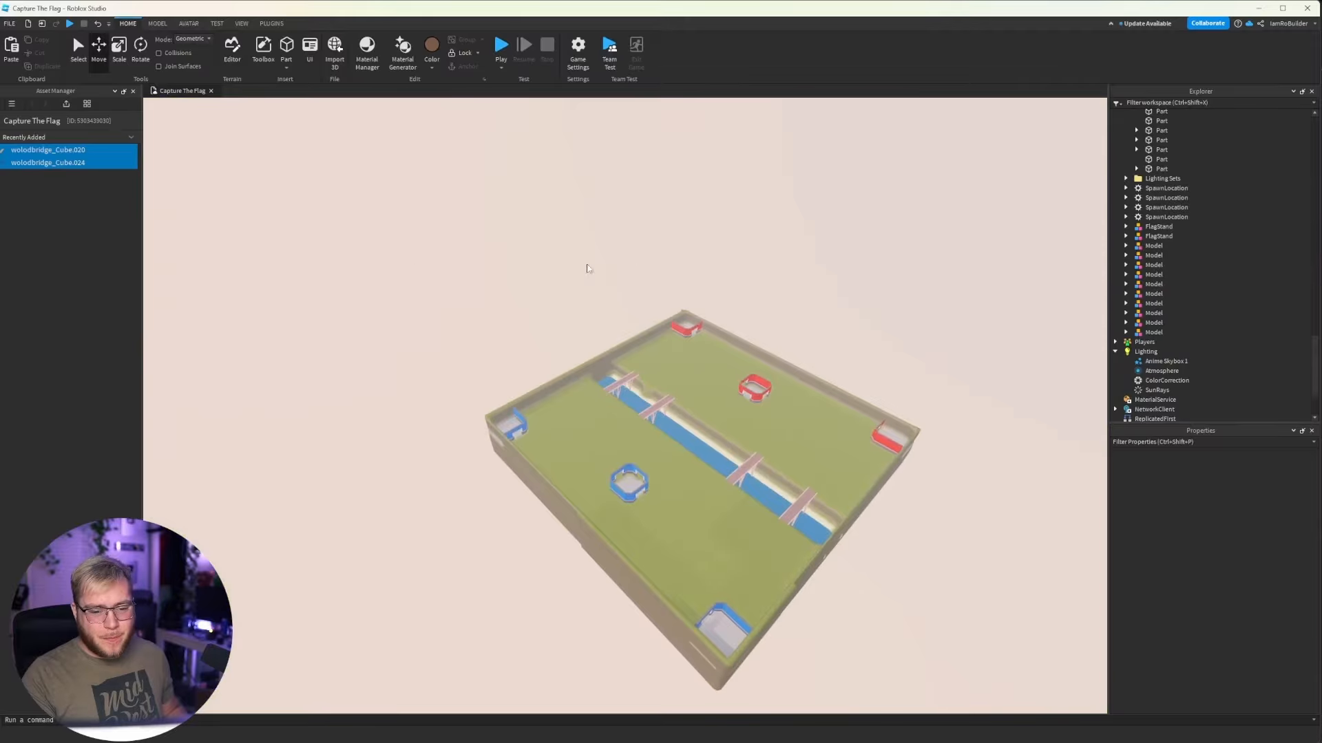
drag(413, 266, 915, 560)
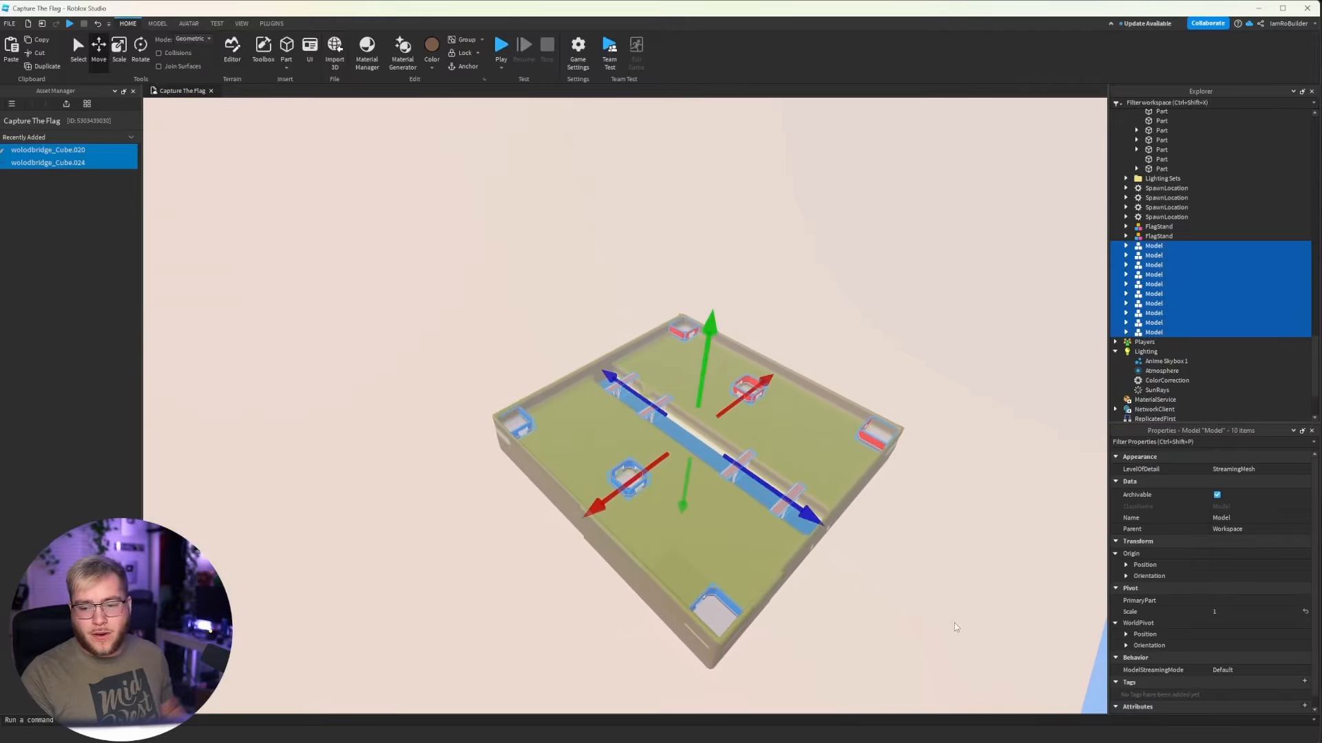
click(749, 263)
right_drag(749, 262, 751, 261)
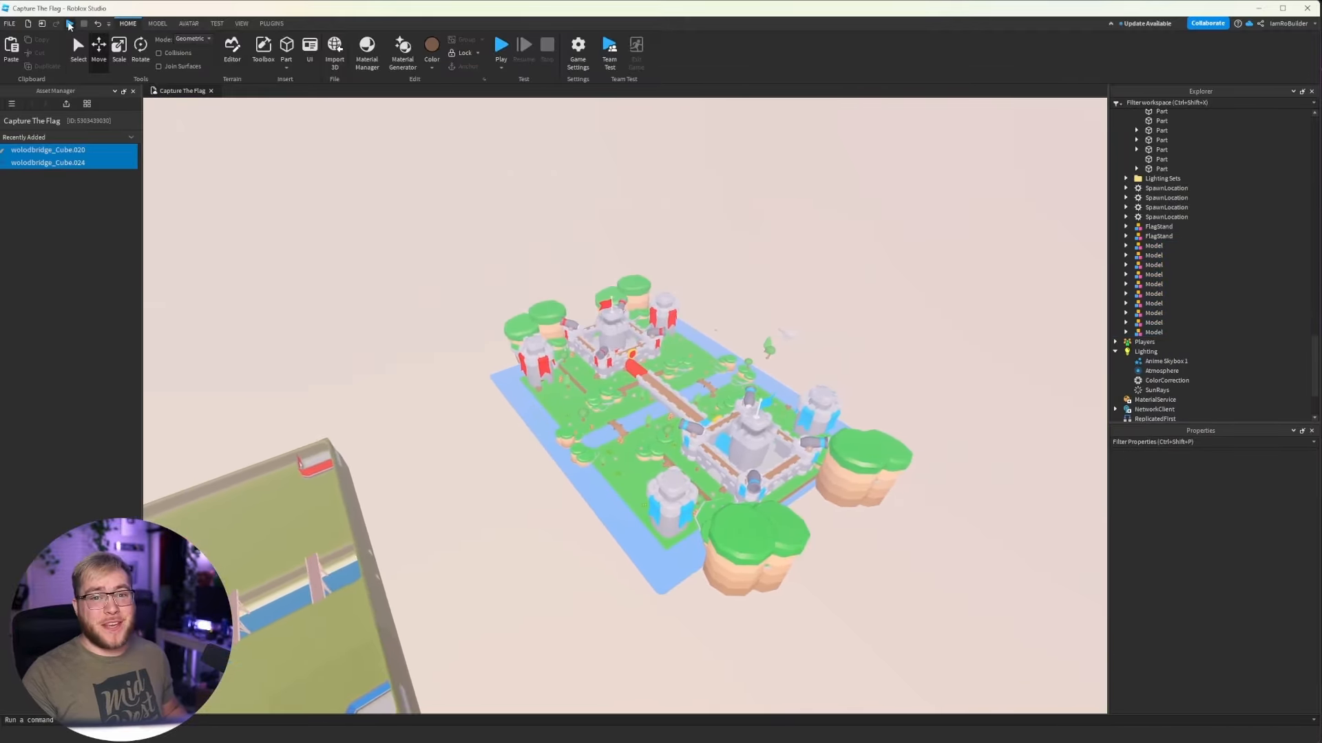
right_drag(409, 376, 408, 376)
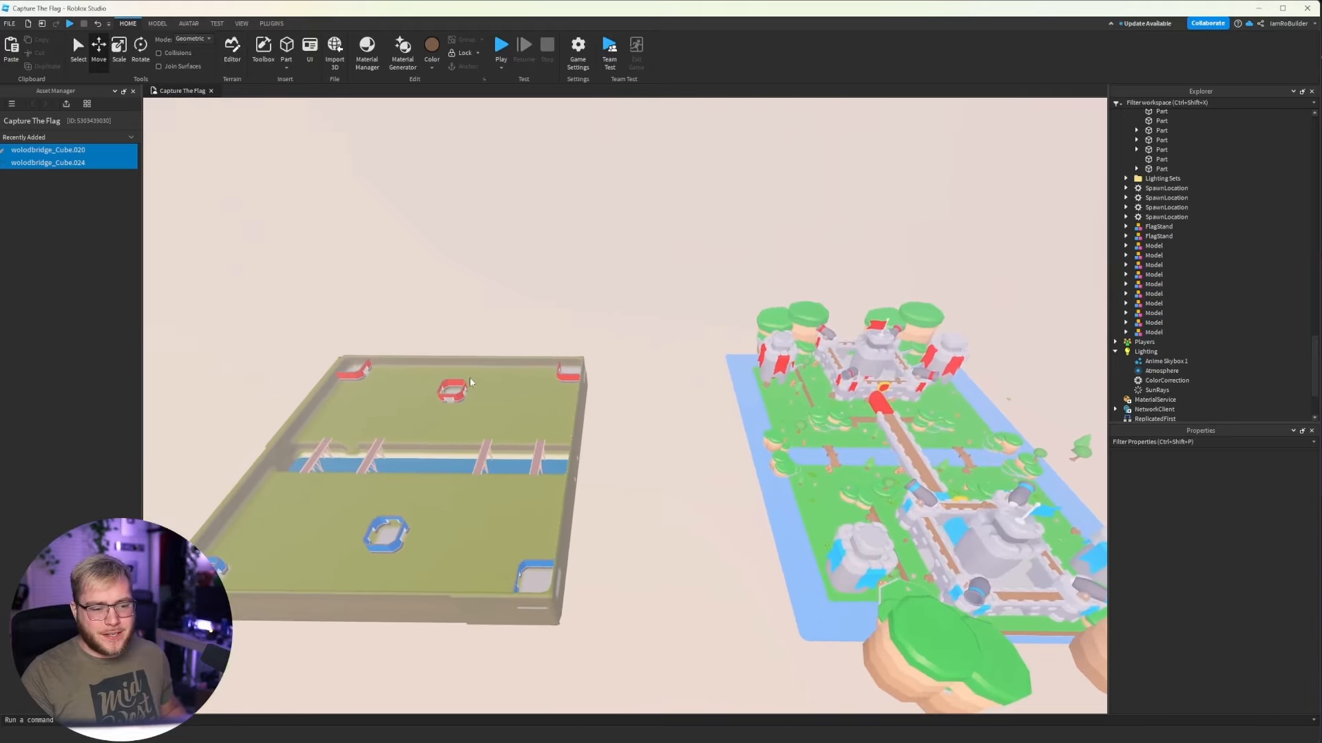
Start a playtest, leave the red spawn tower and fire the Rocket Launcher.
key(F5)
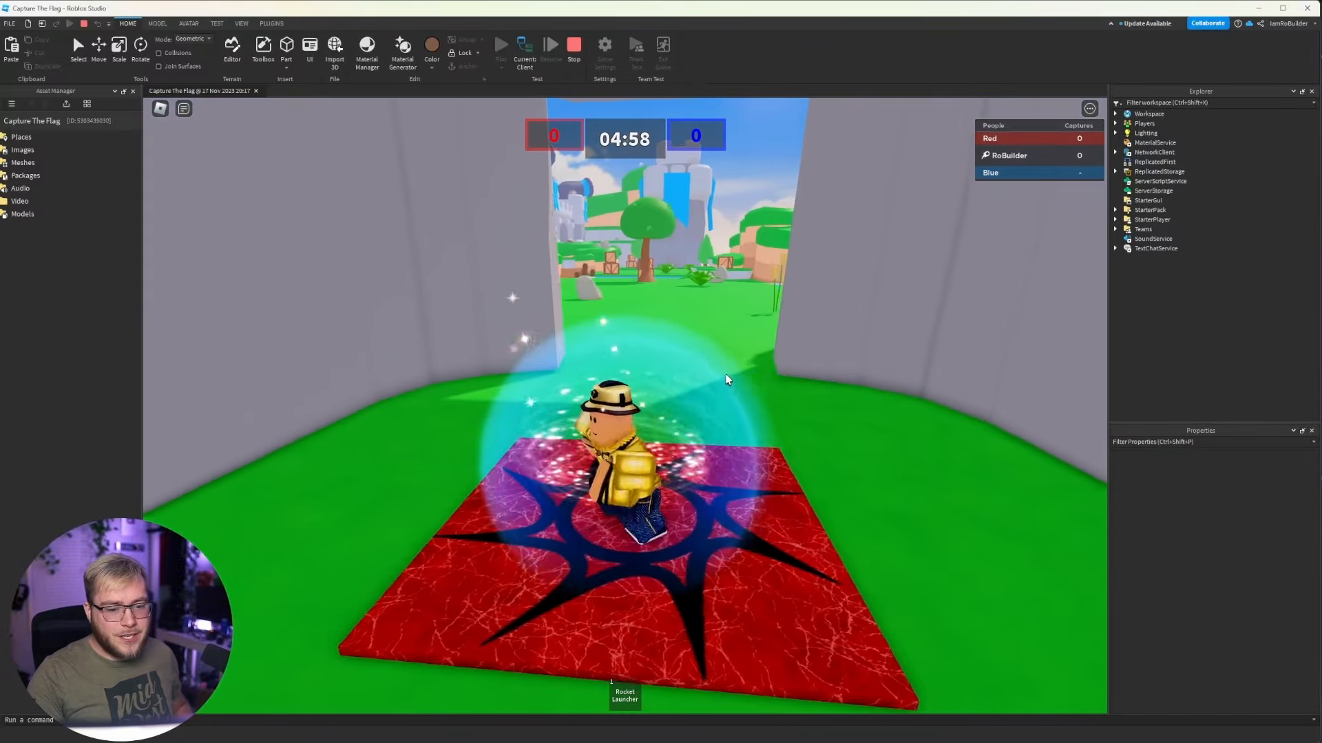
key(w)
key(1)
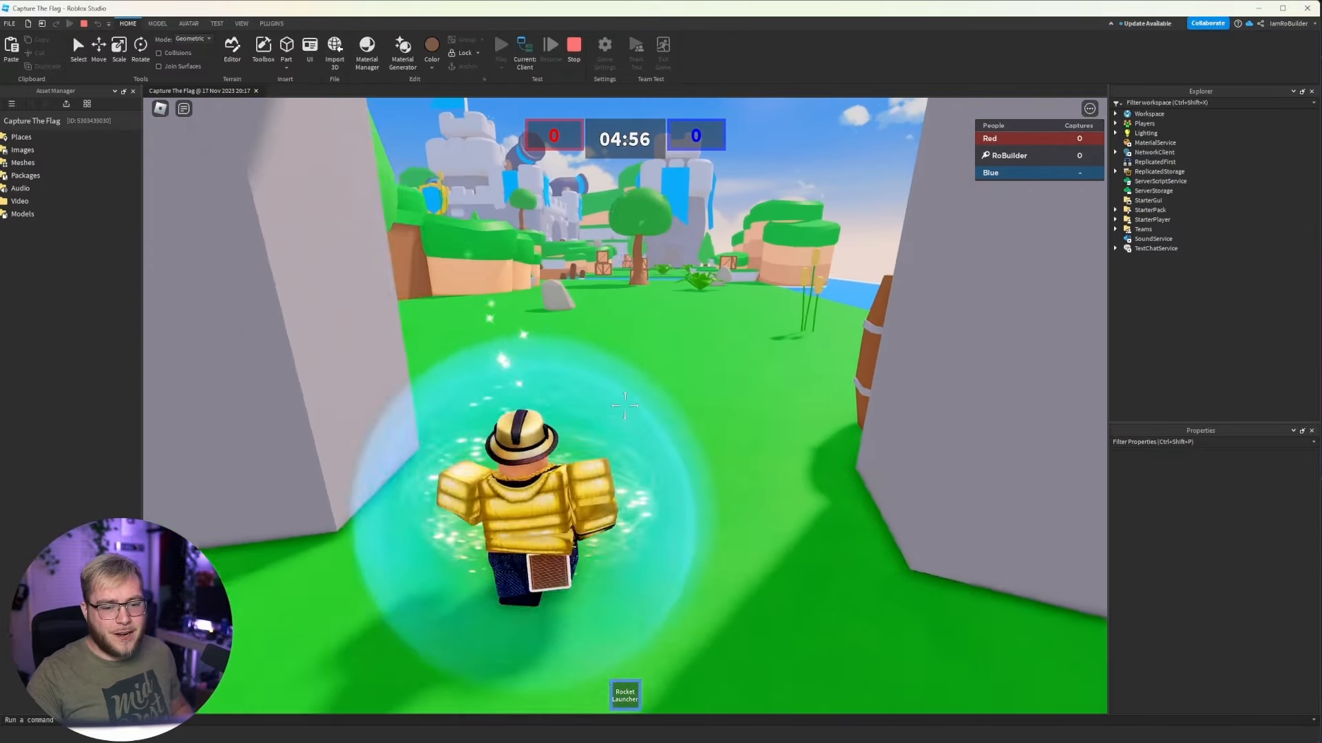
click(625, 405)
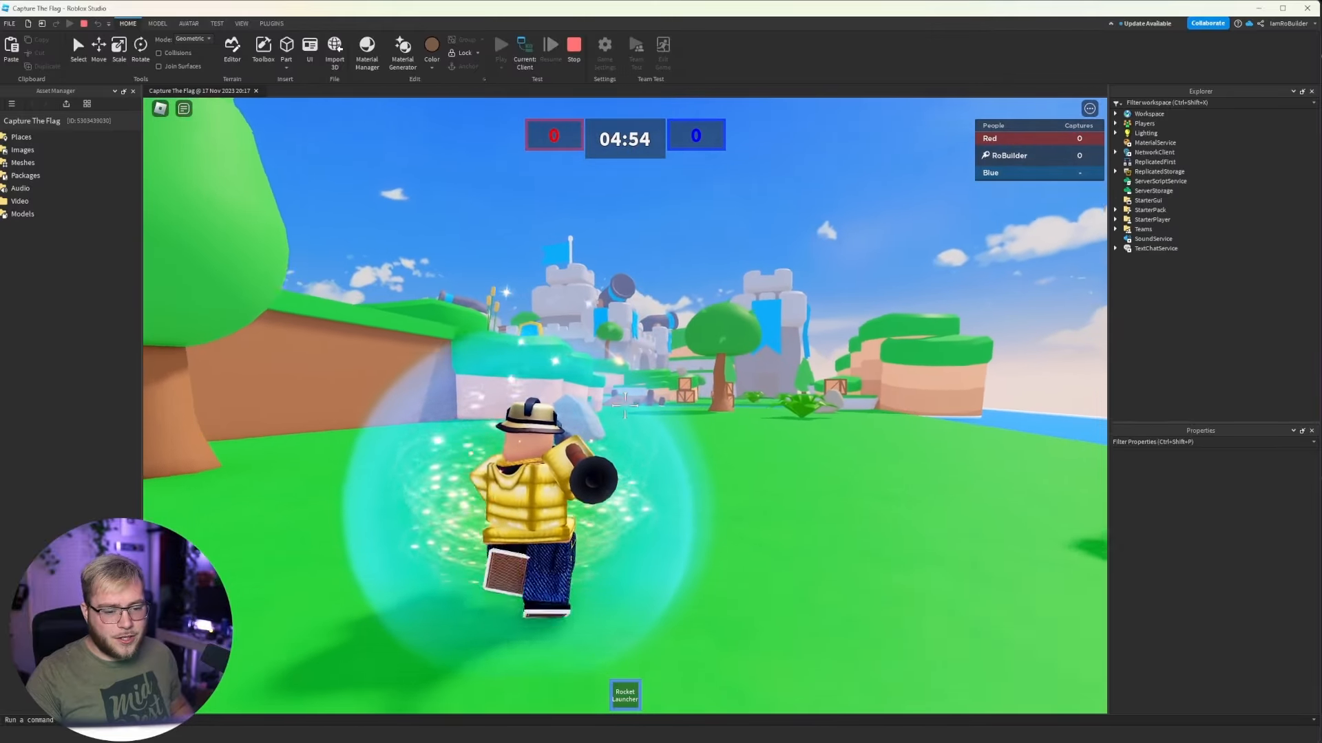
Run across the red side toward the wooden bridge, testing a jump and the Rocket Launcher, and put the weapon away.
key(w)
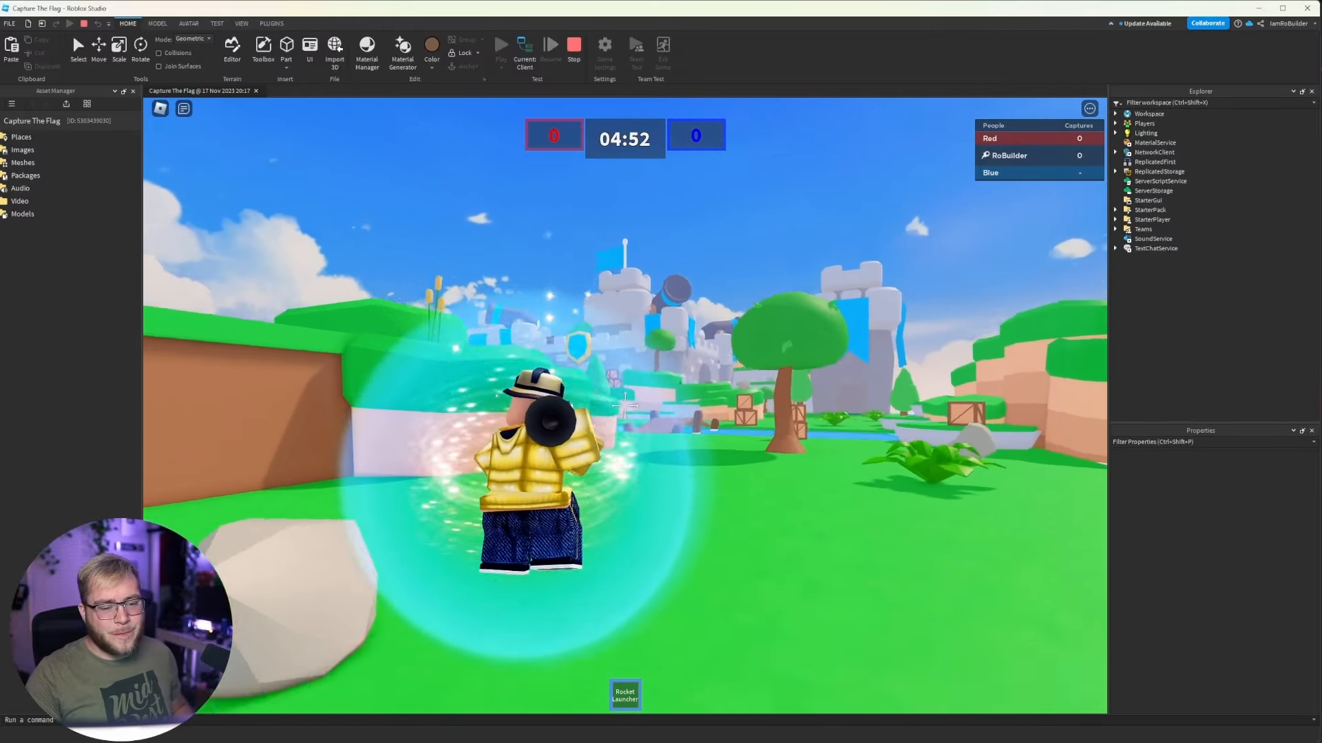
key(w)
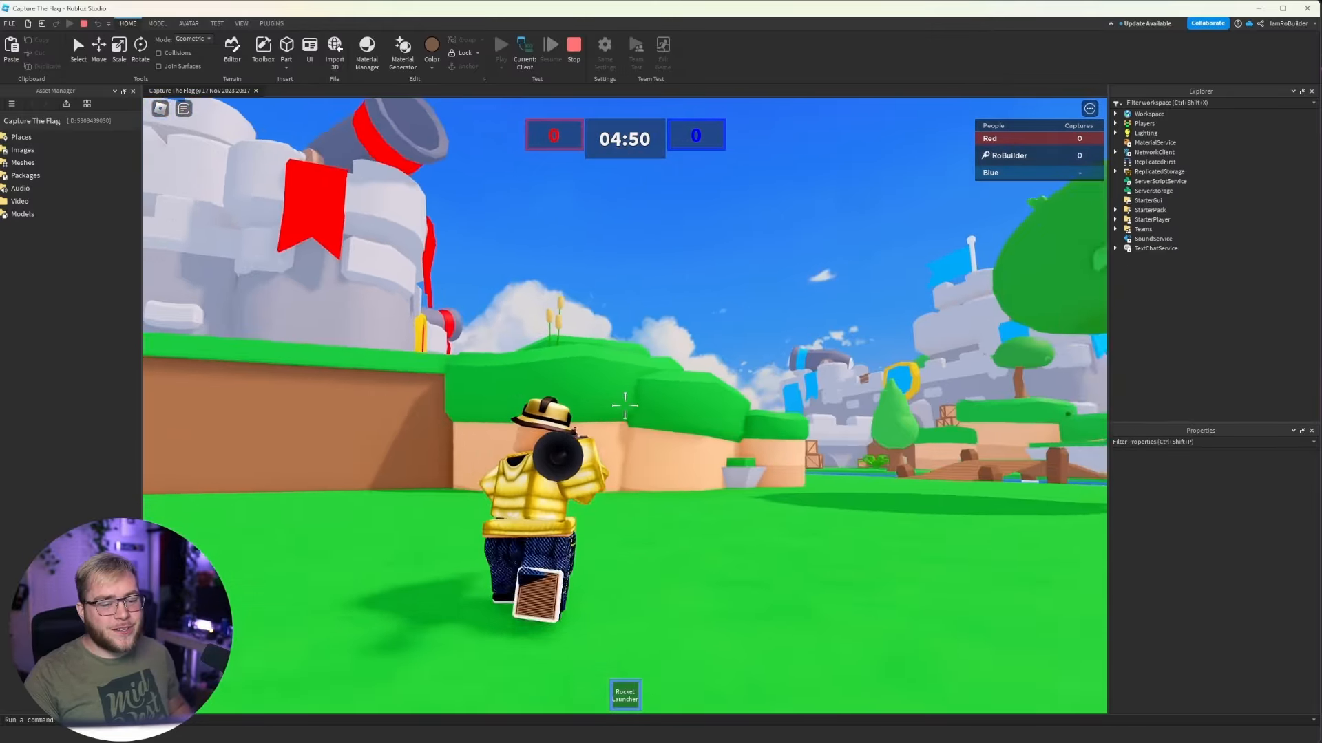
key(w)
key(space)
click(625, 405)
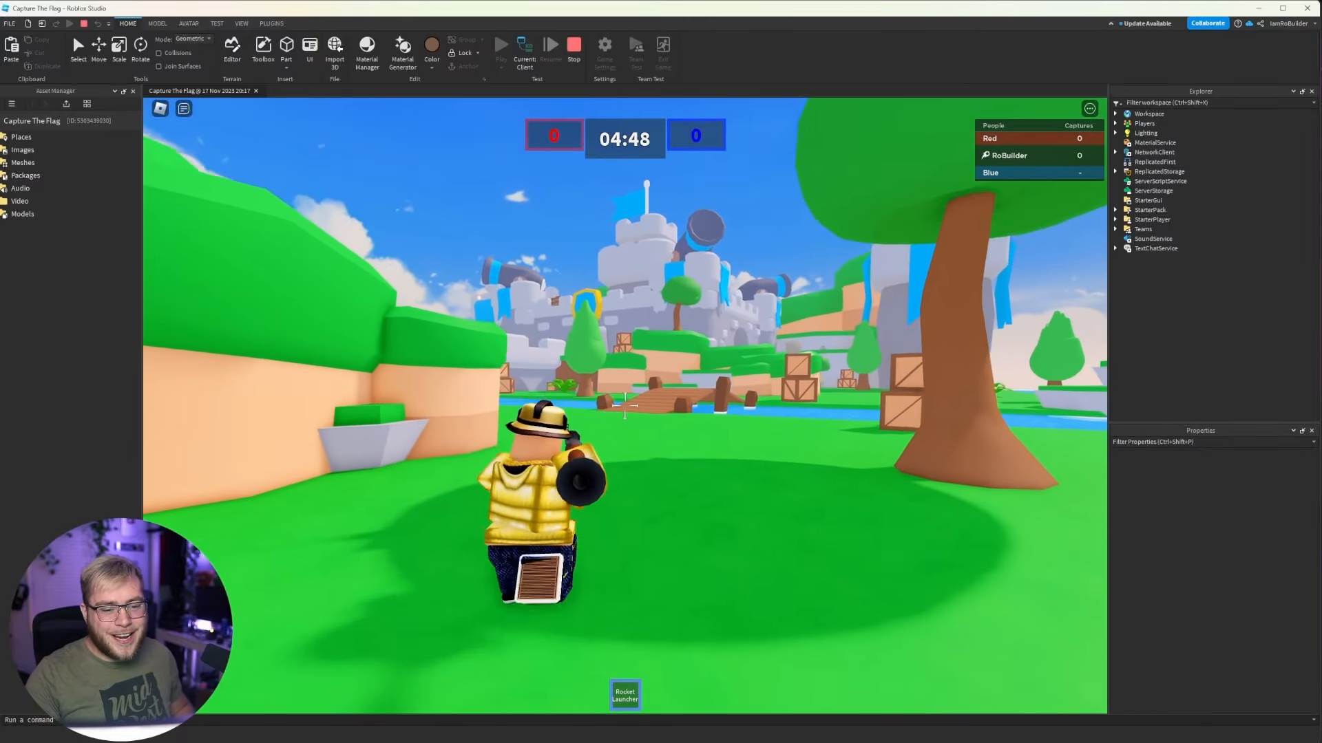
key(w)
key(1)
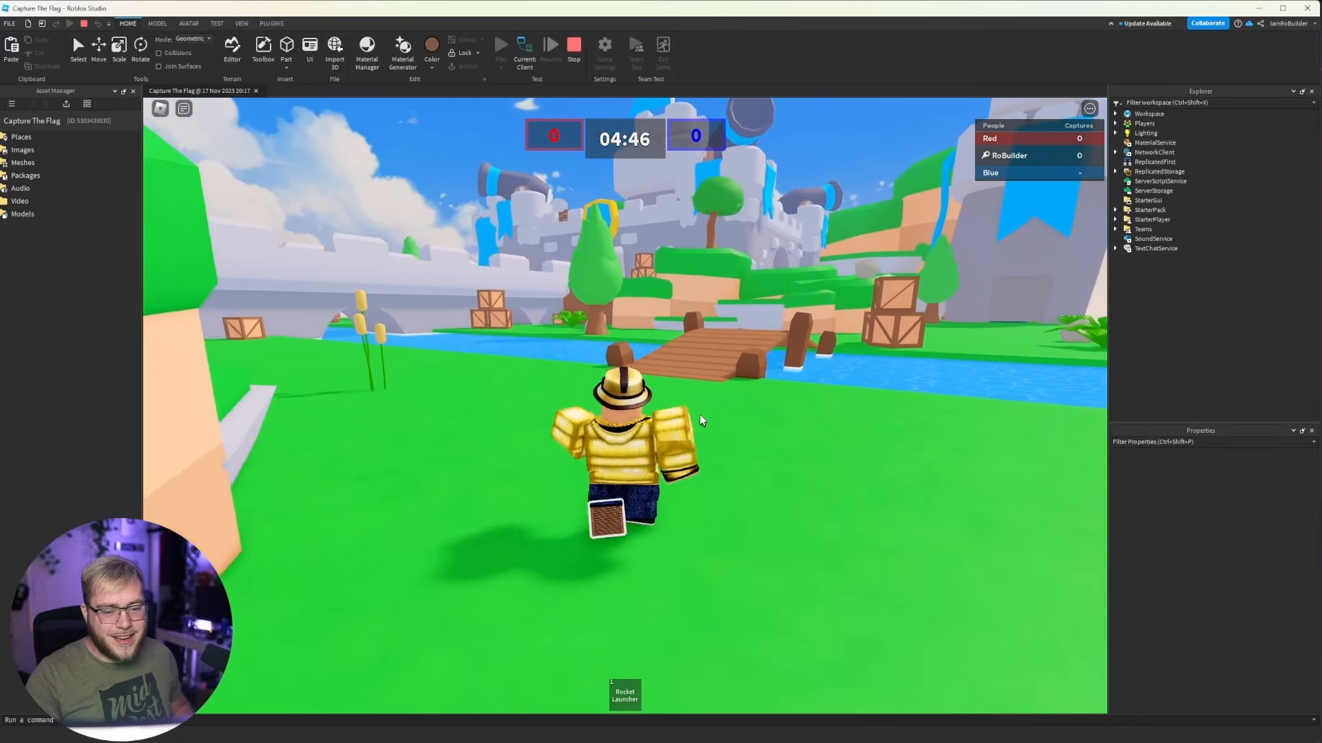
Zoom out behind the character, cross the wooden river bridge and climb the terraced rocks on the blue side.
key(w)
scroll(694, 421, down, 5)
right_drag(694, 421, 694, 421)
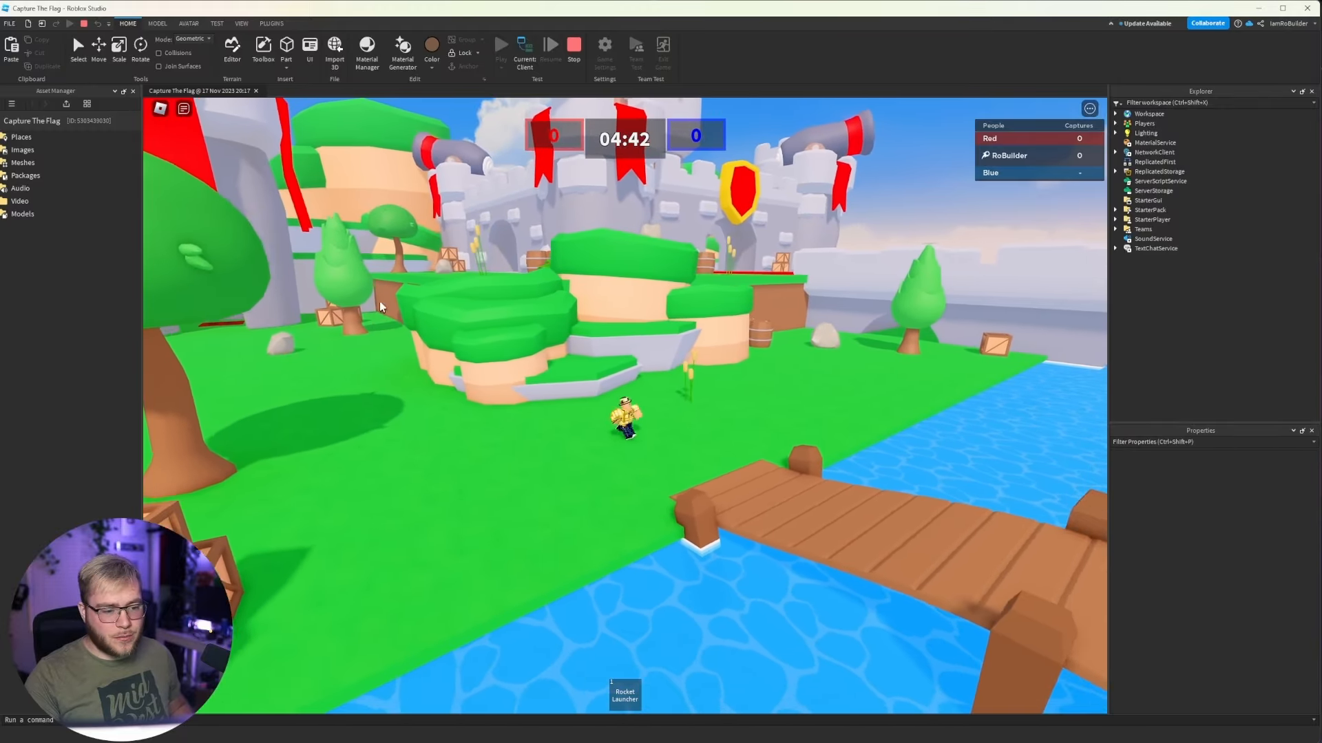
key(s)
key(d)
right_drag(635, 430, 635, 430)
key(w)
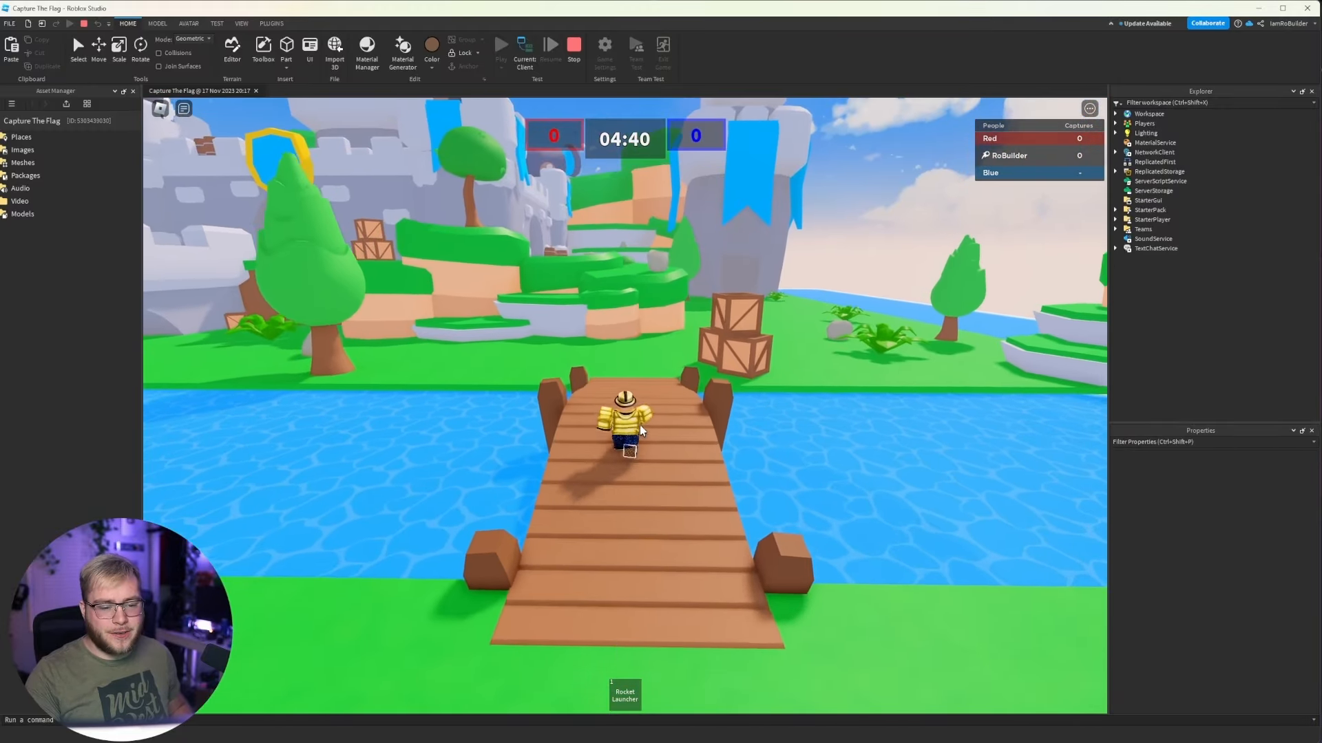
right_drag(680, 475, 680, 475)
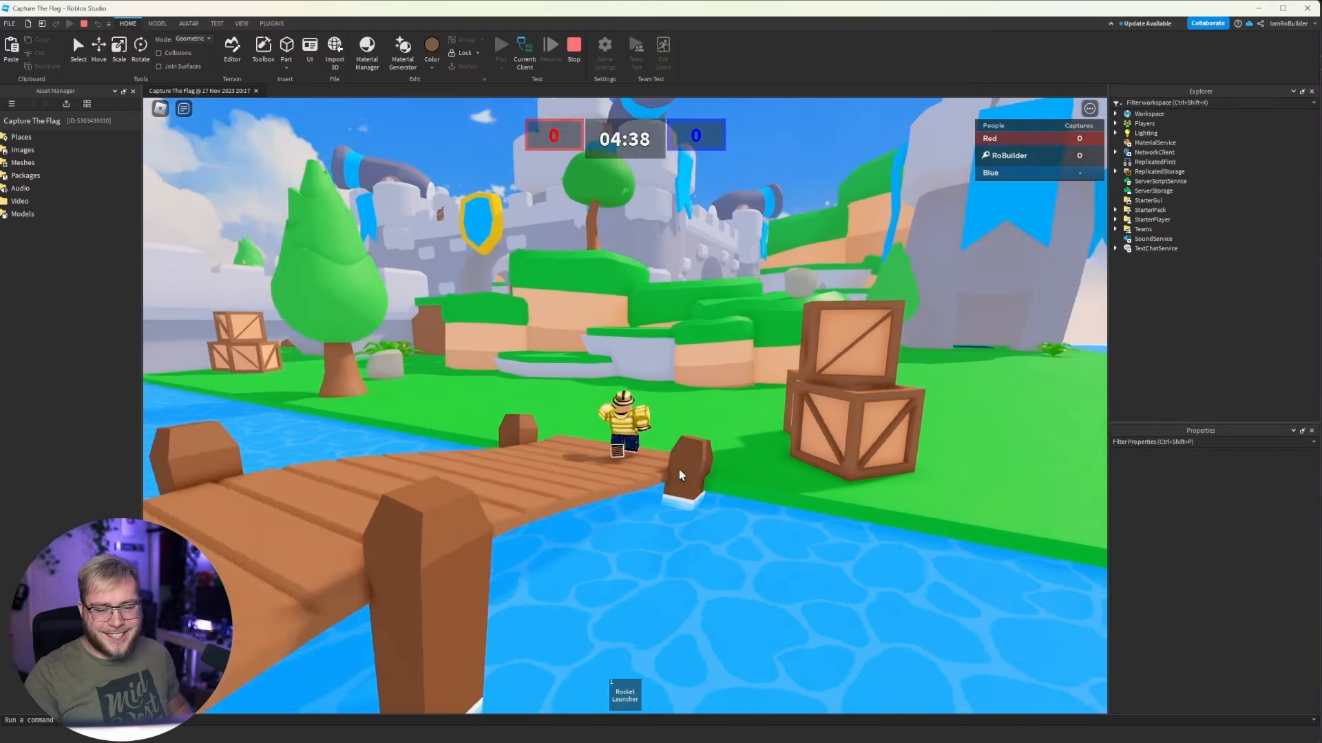
key(w)
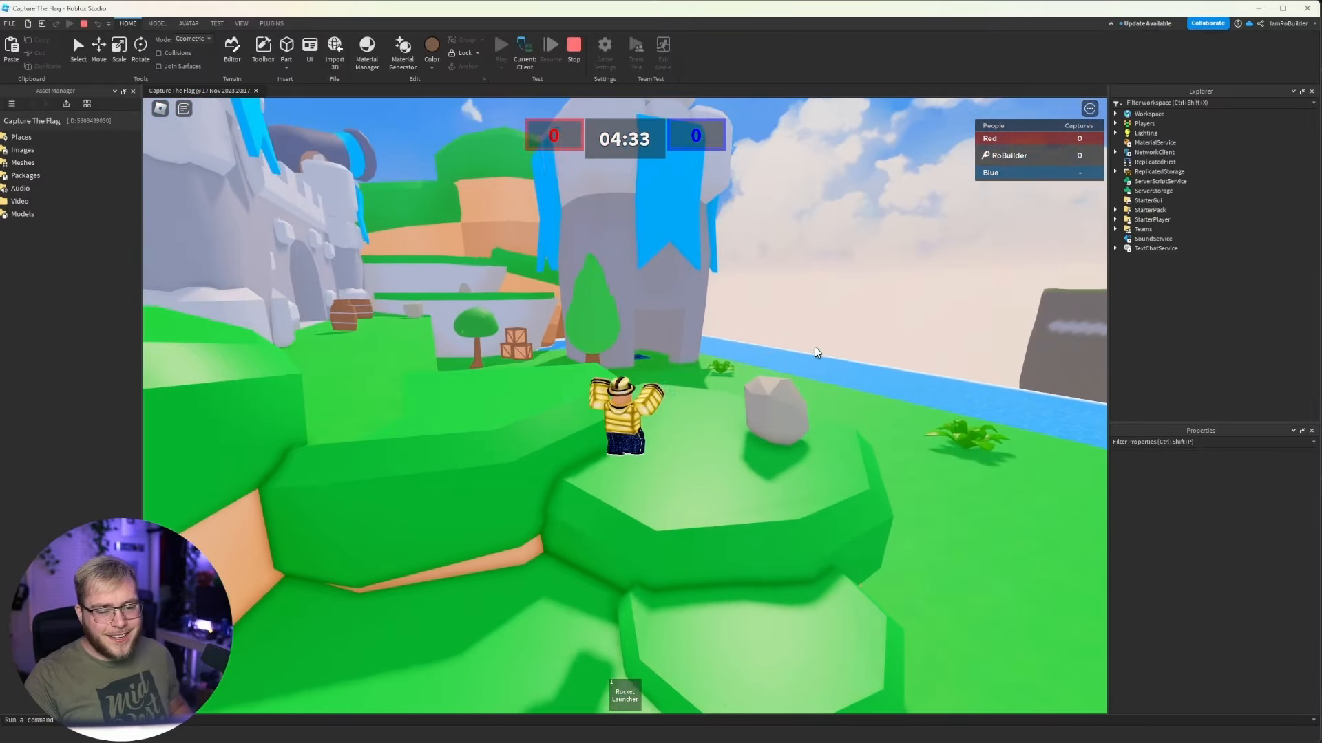
Run past the fern and stacked crates along the blue castle wall and enter the castle through its gate.
right_drag(816, 353, 804, 343)
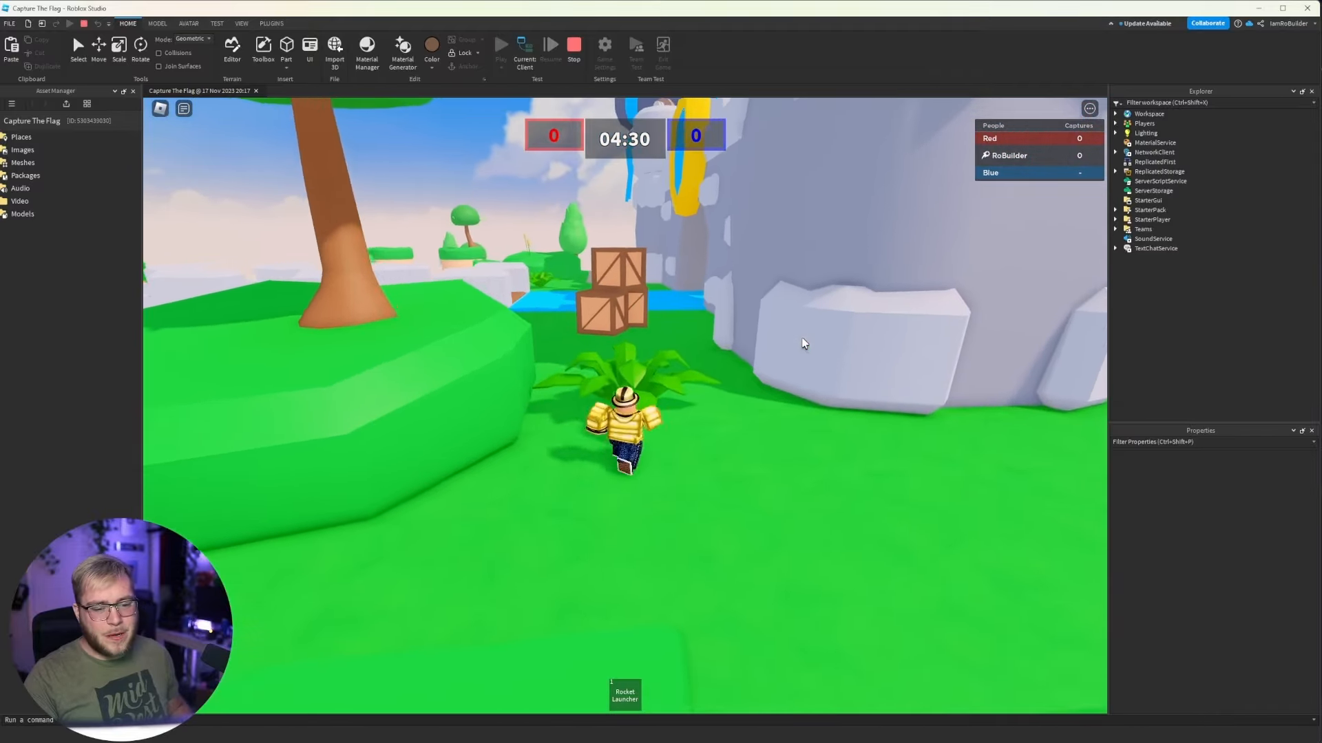
key(space)
key(w)
key(space)
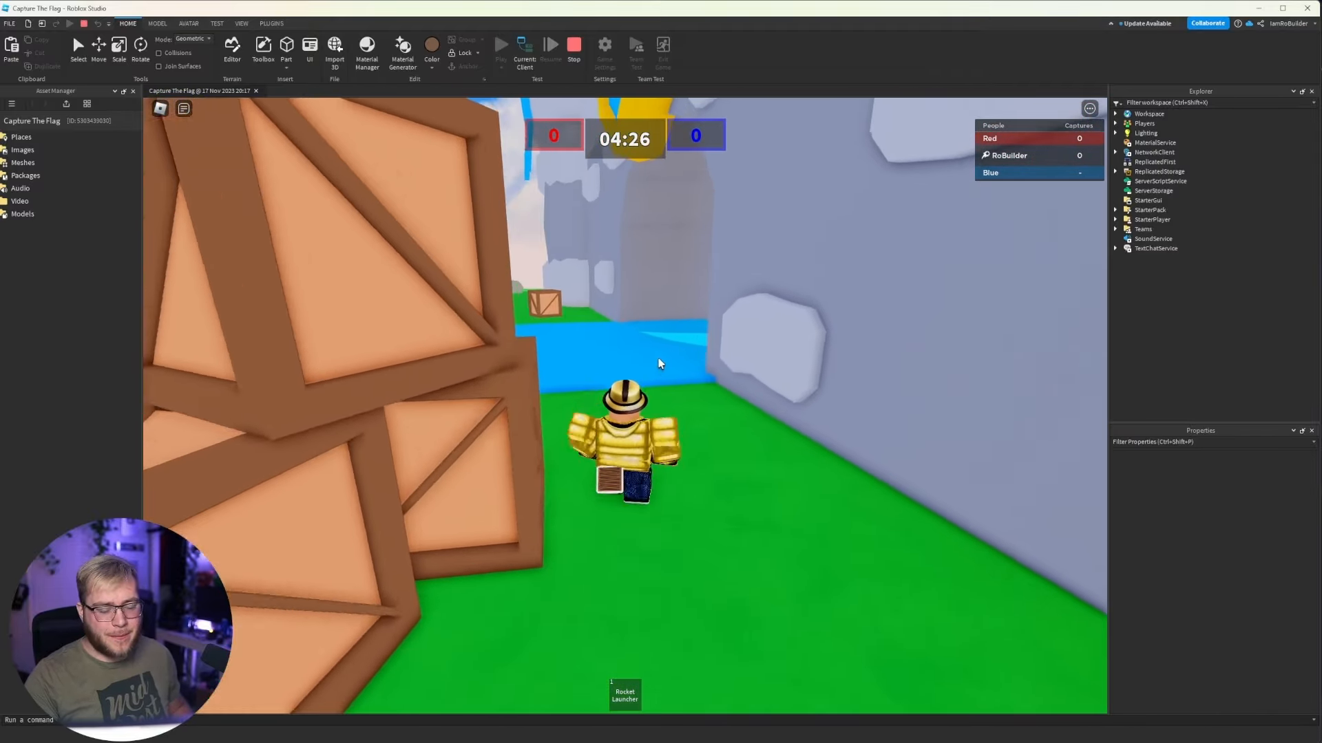
key(w)
key(w)
right_drag(660, 336, 660, 342)
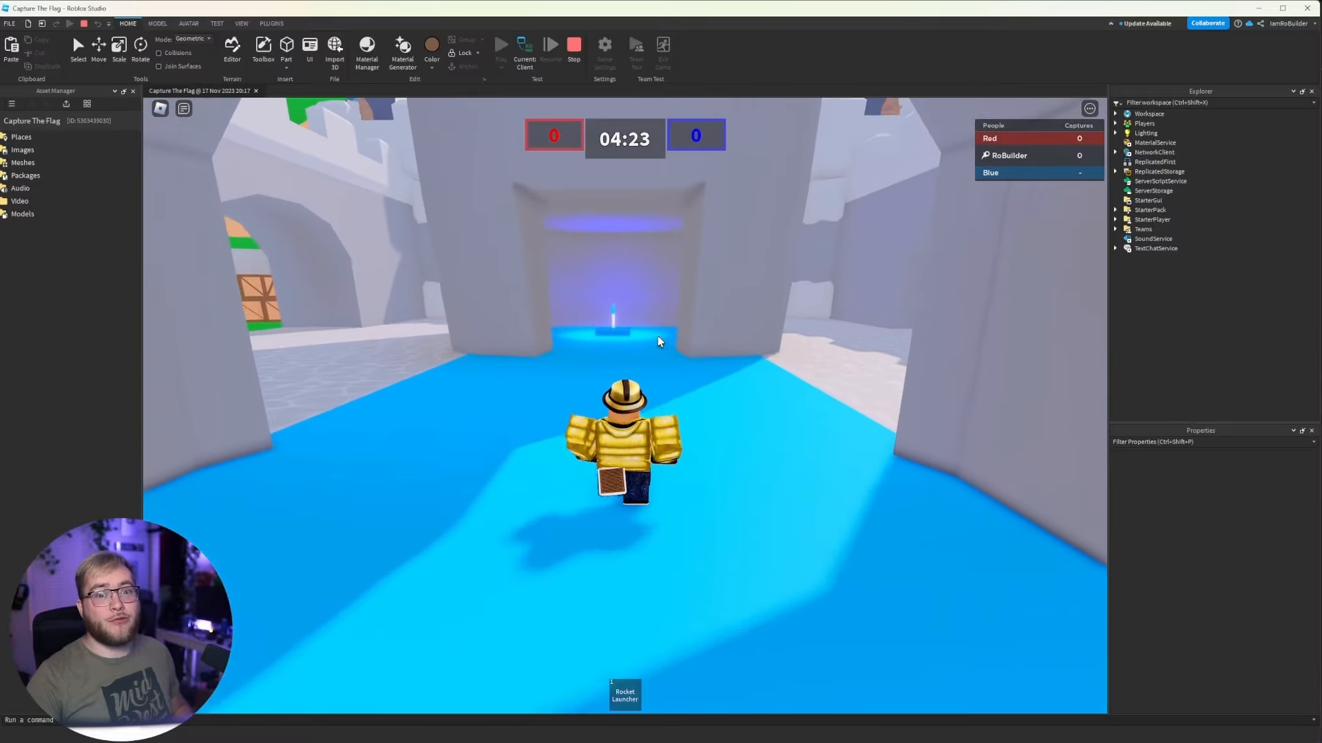
Take the blue flag from its stand and carry it toward the castle gate with the Rocket Launcher equipped.
key(w)
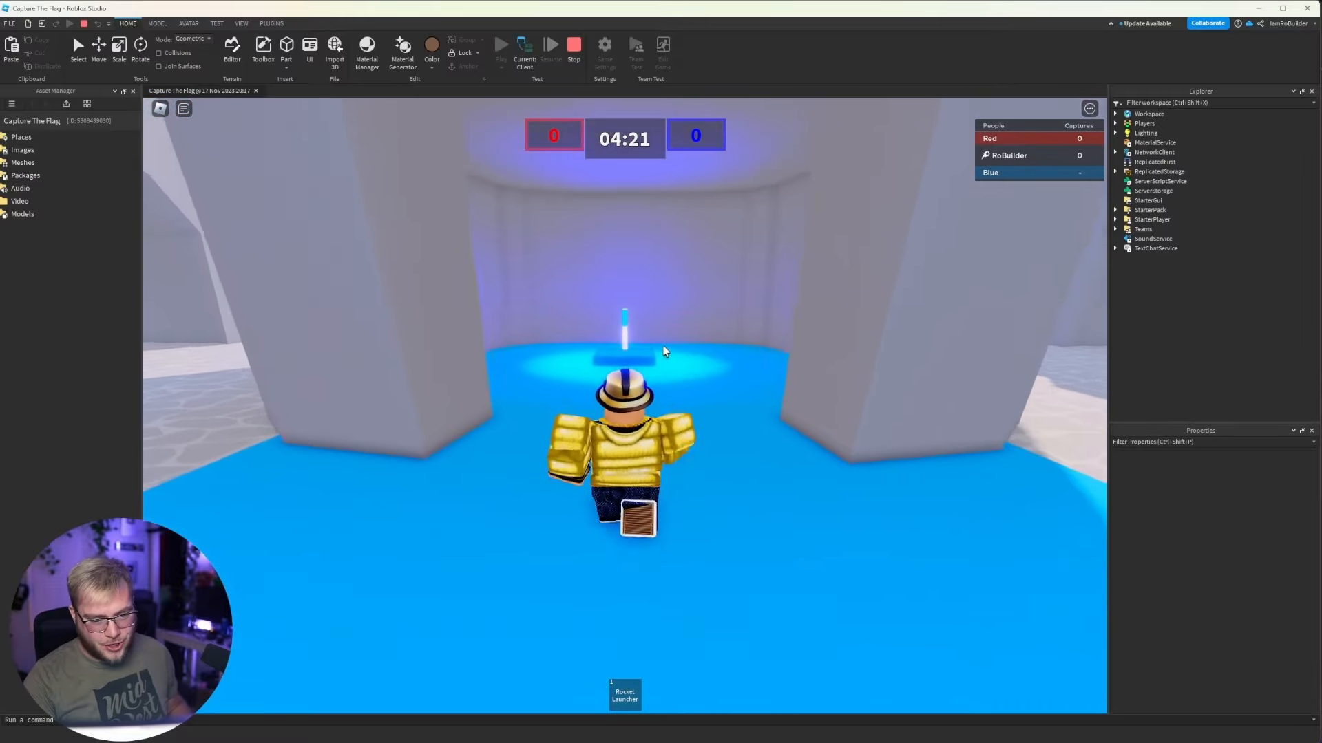
key(w)
right_drag(680, 347, 680, 348)
key(1)
key(w)
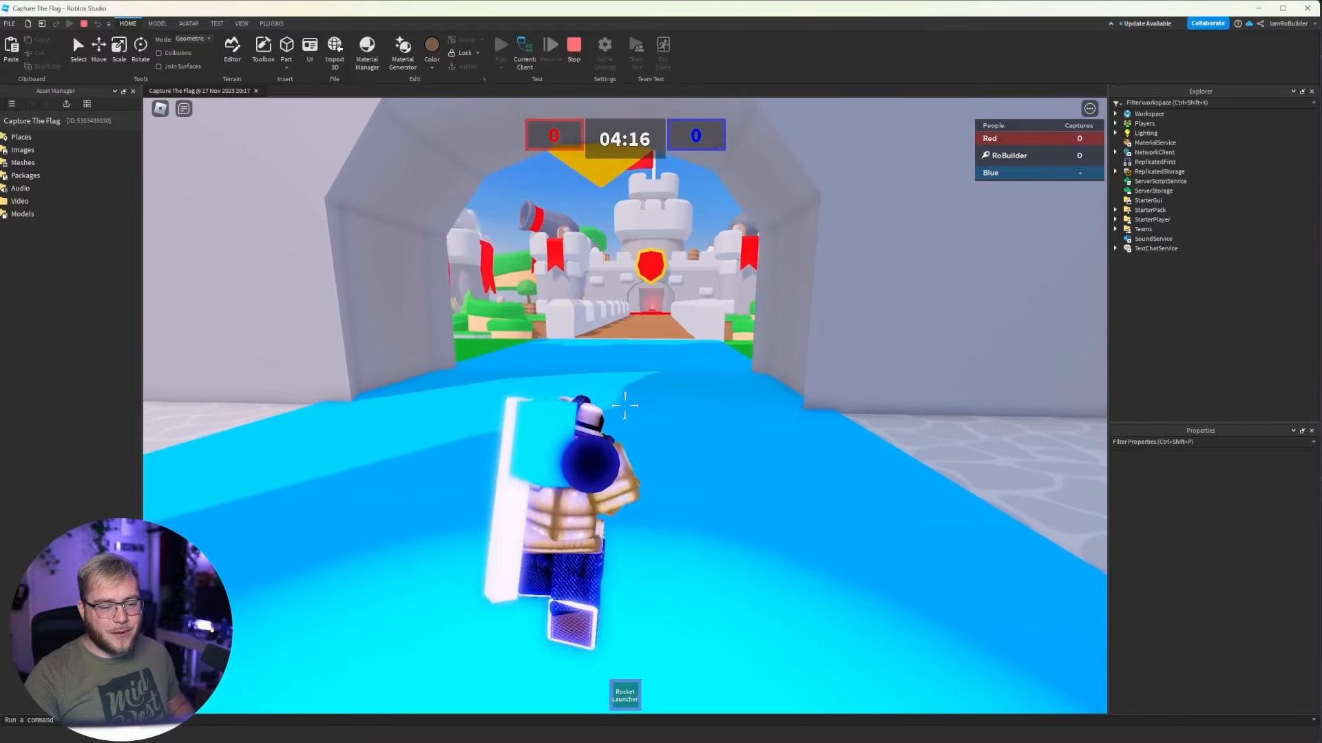
Carry the blue flag out of the gate onto the wooden bridge, fire the Rocket Launcher toward the red castle, and put it away.
key(w)
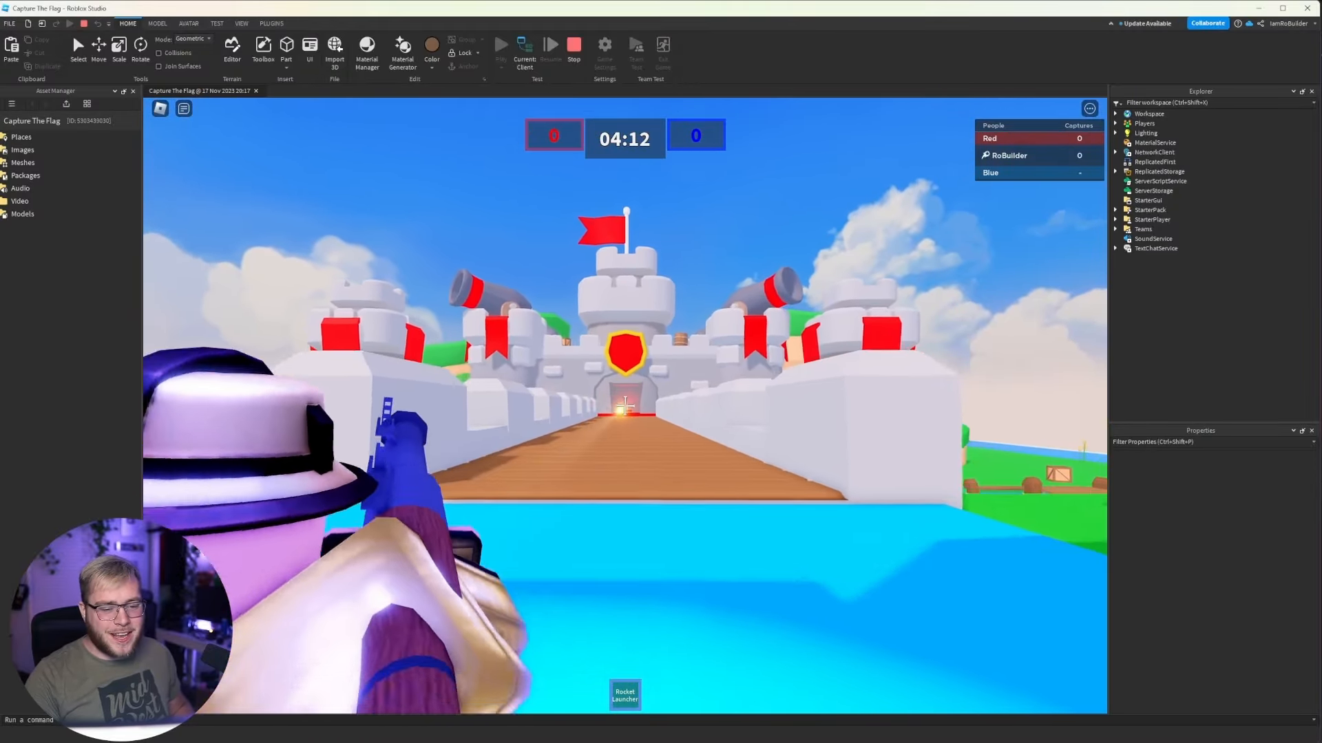
key(w)
click(625, 406)
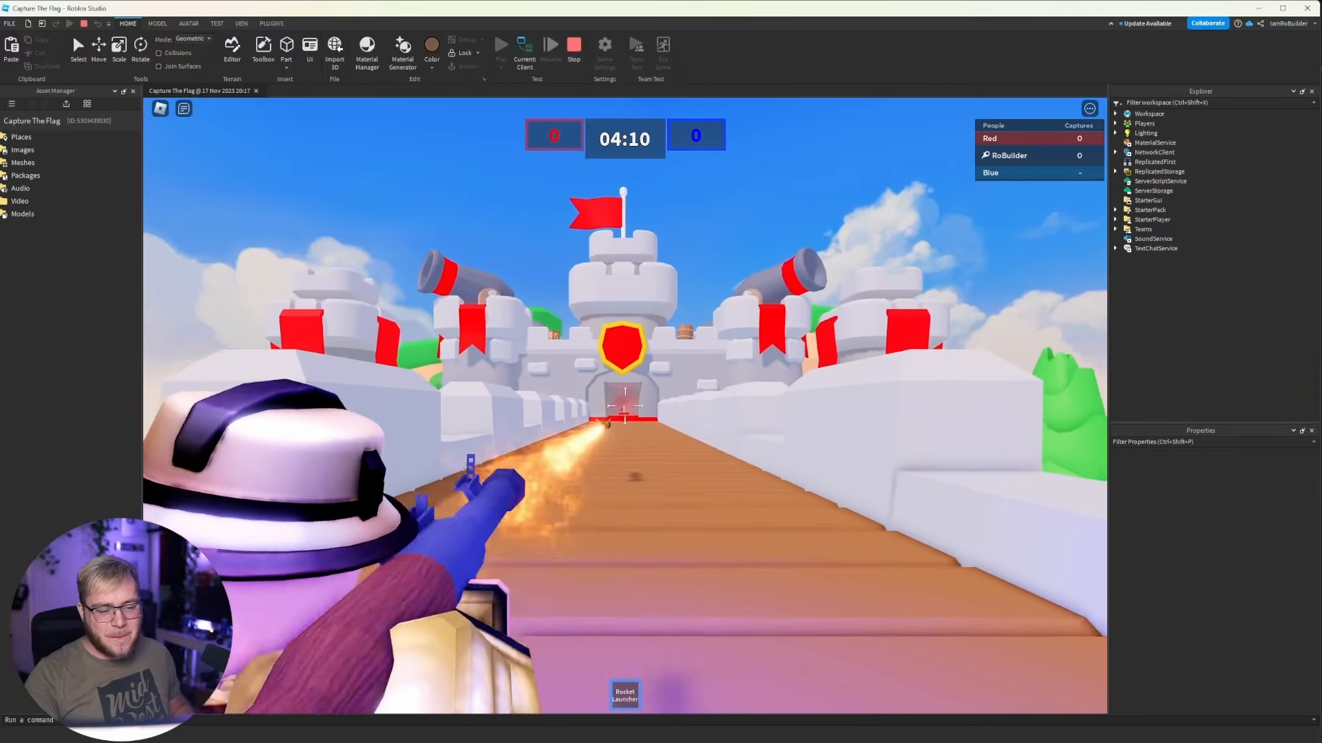
key(w)
key(1)
scroll(650, 447, down, 10)
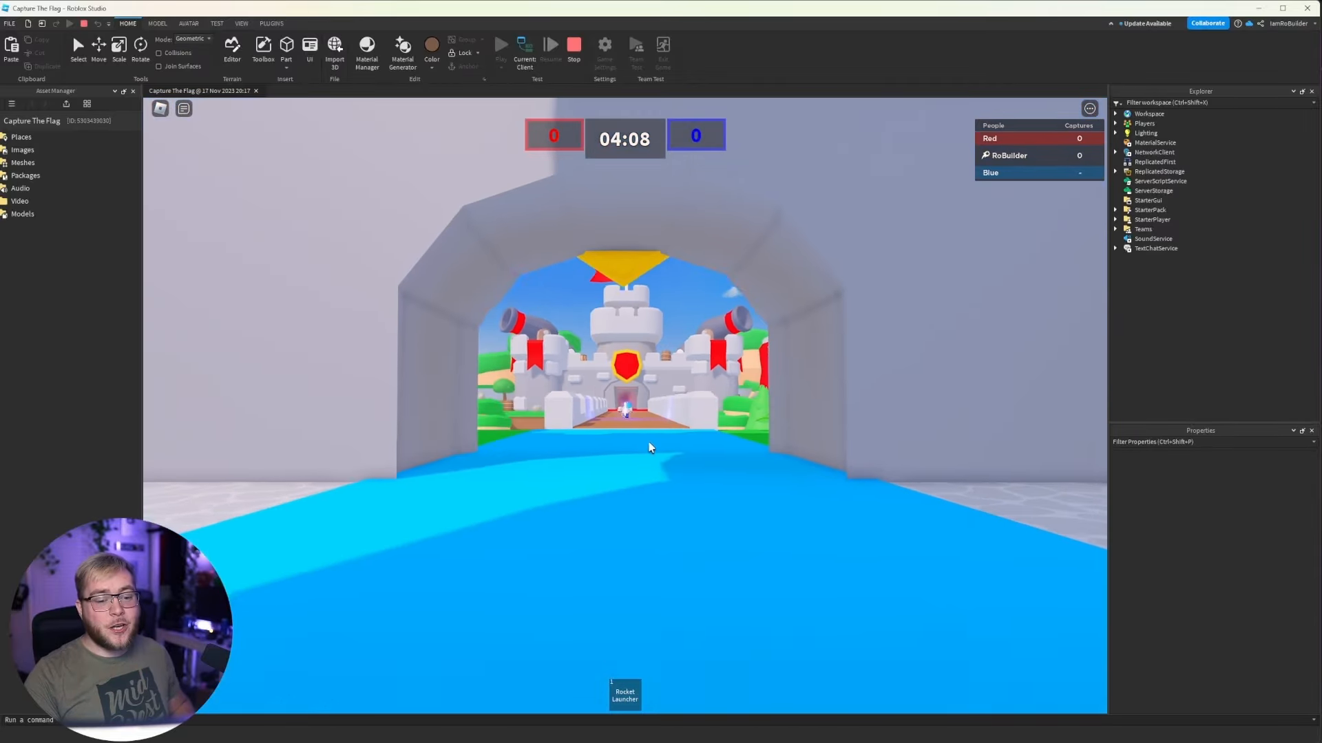
Run along the long wooden bridge with the blue flag to the red path before the red castle's gate.
scroll(649, 448, up, 10)
key(w)
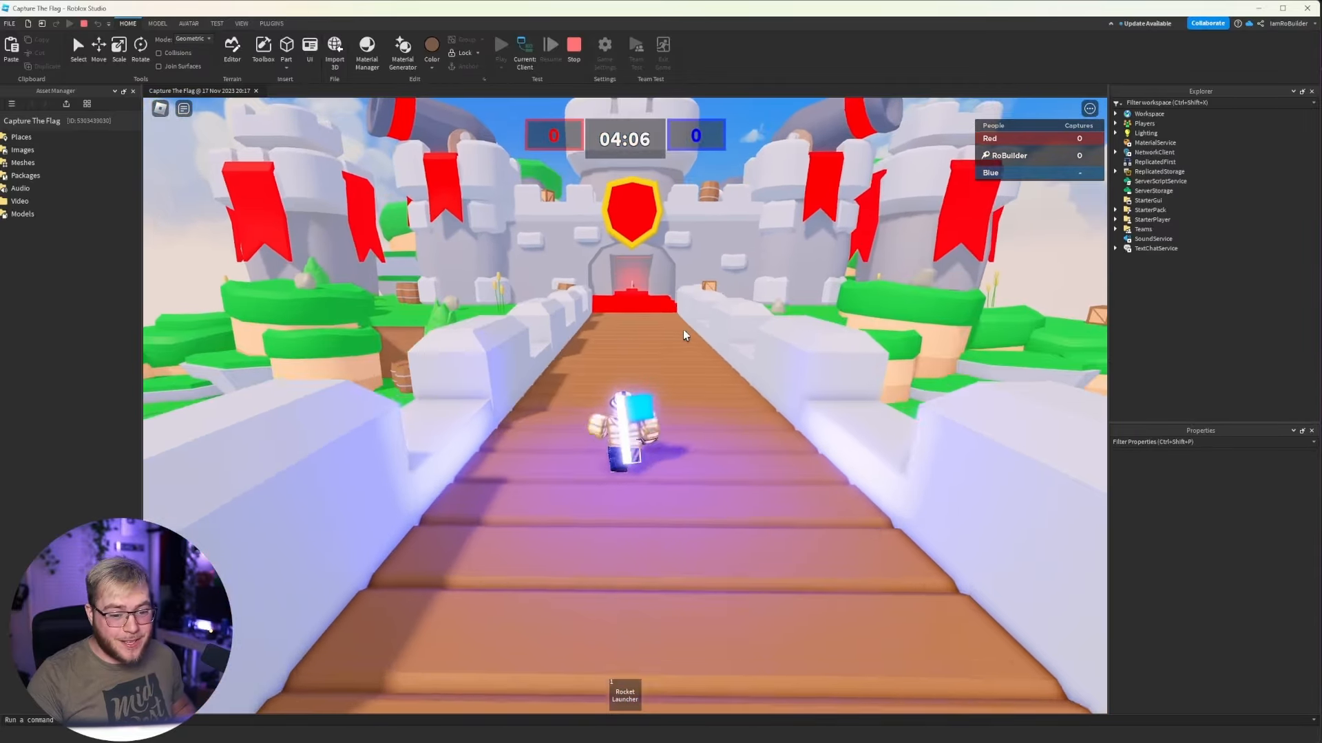
key(w)
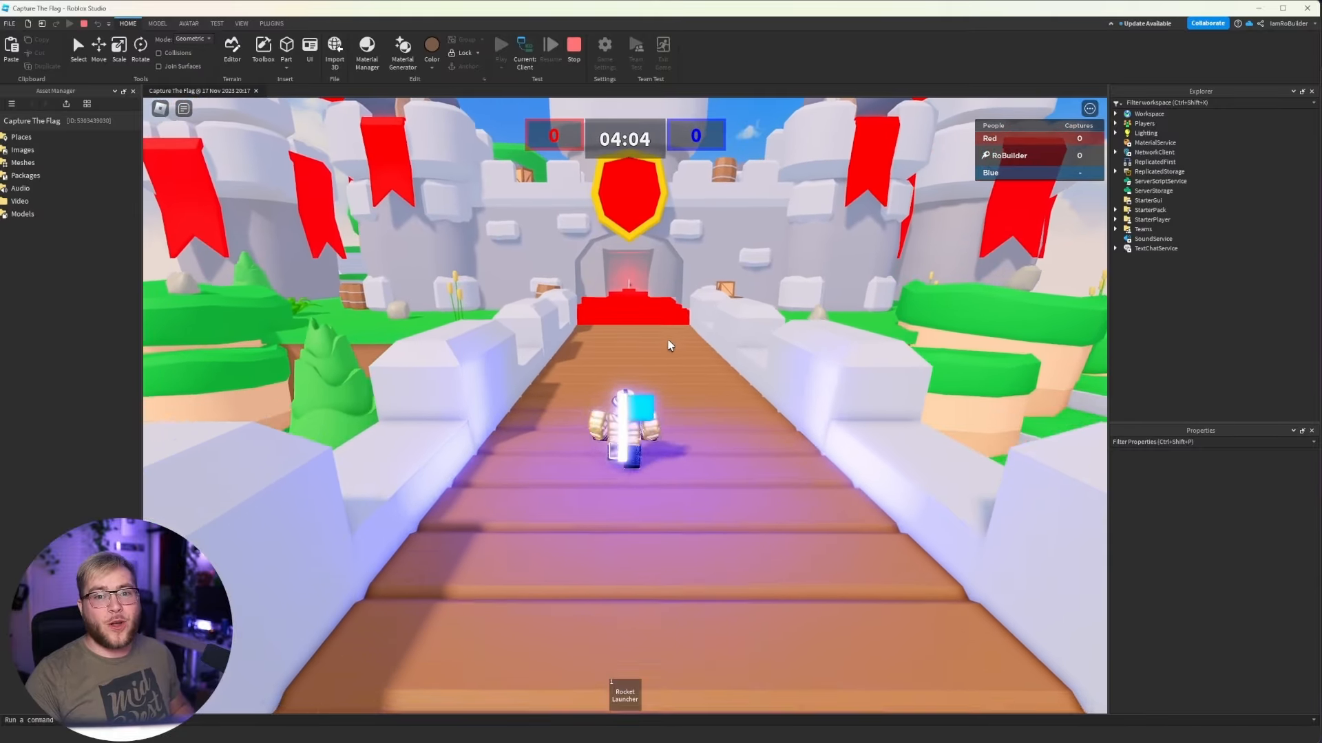
key(w)
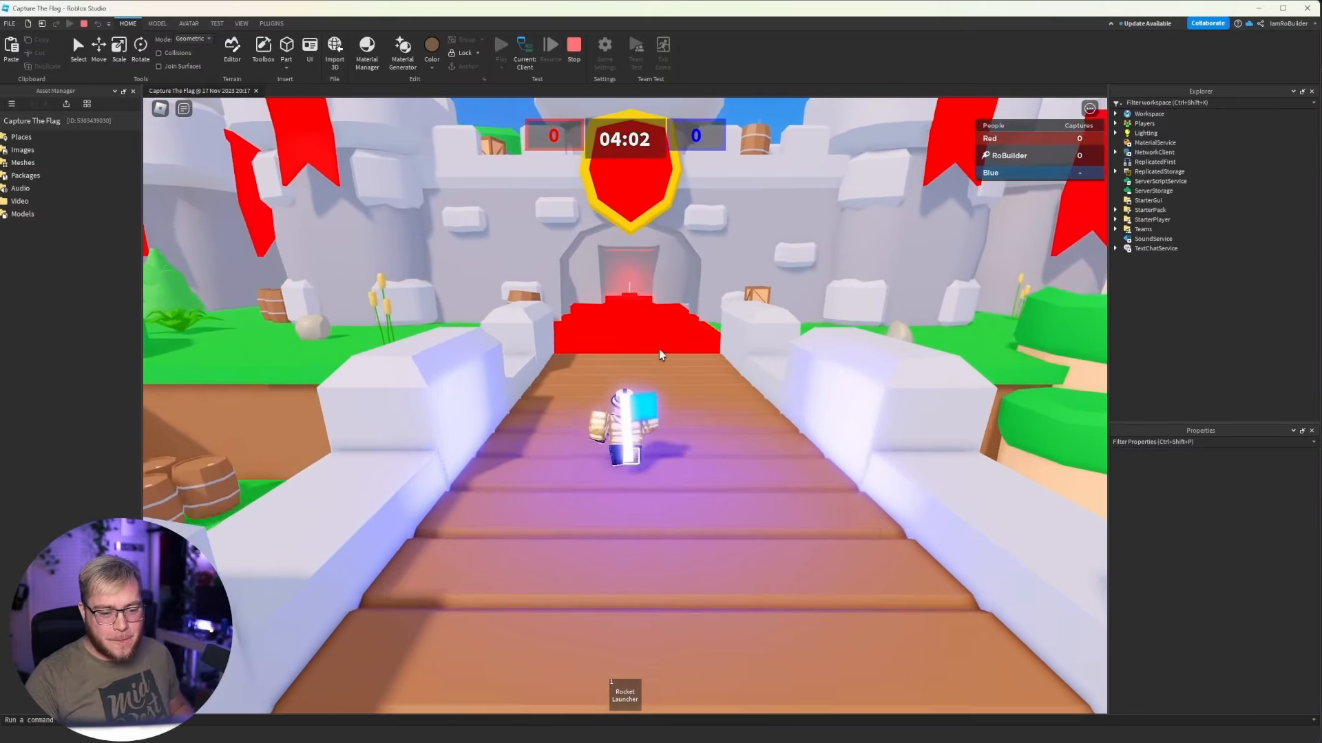
key(w)
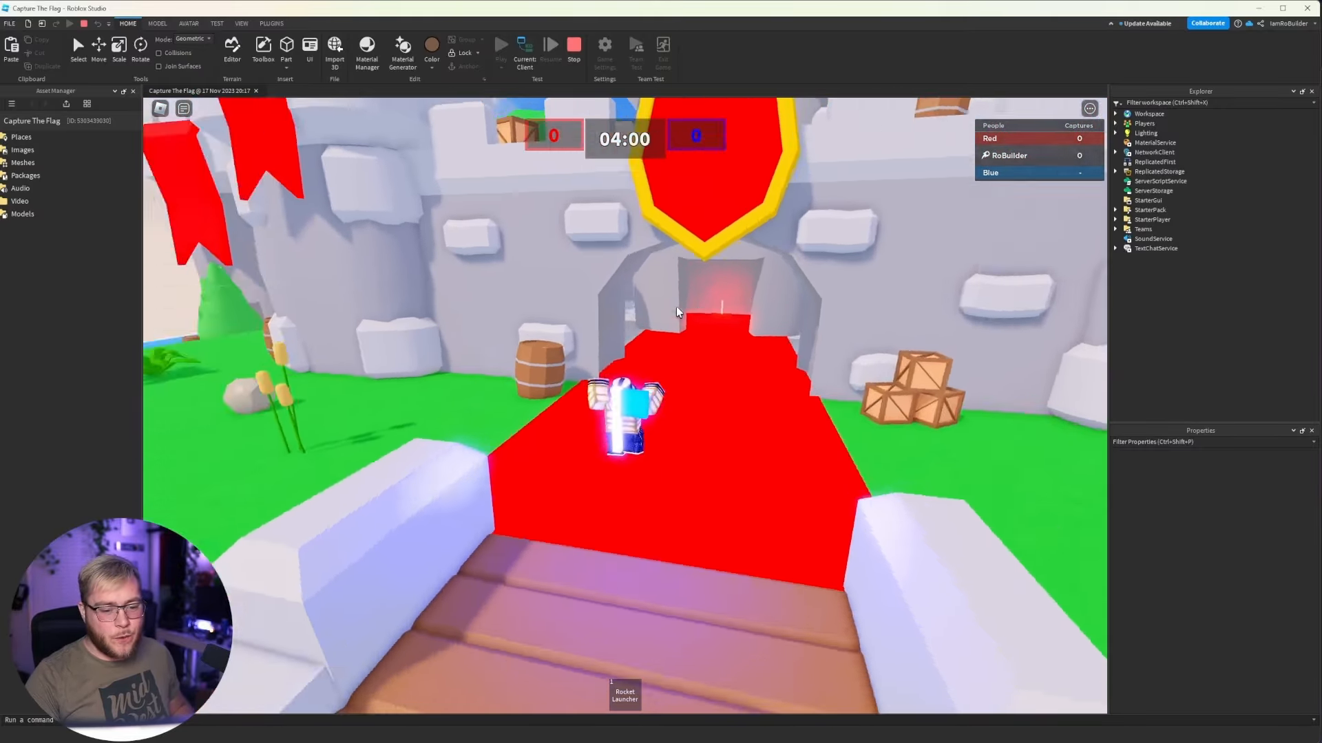
Enter the red castle through its gate and bring the blue flag to the red flag stand to score a capture.
key(w)
right_drag(676, 312, 674, 312)
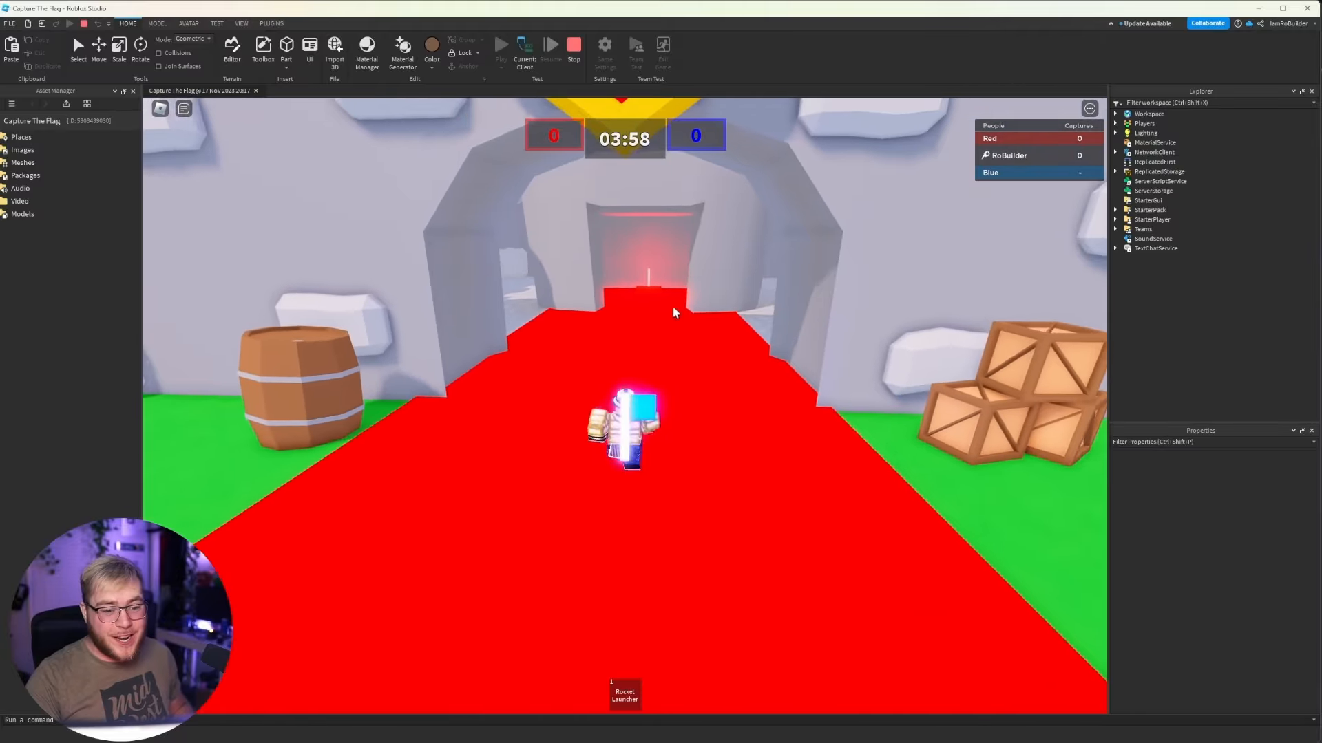
key(w)
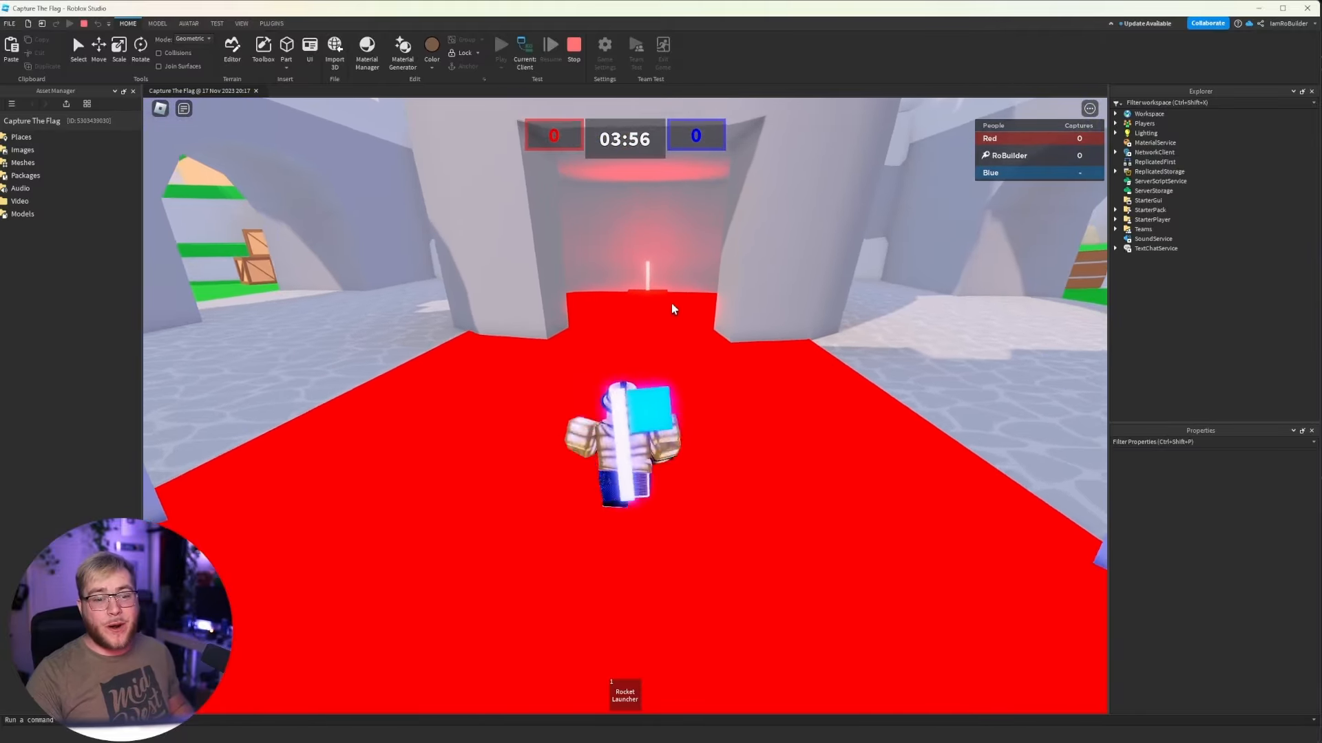
key(w)
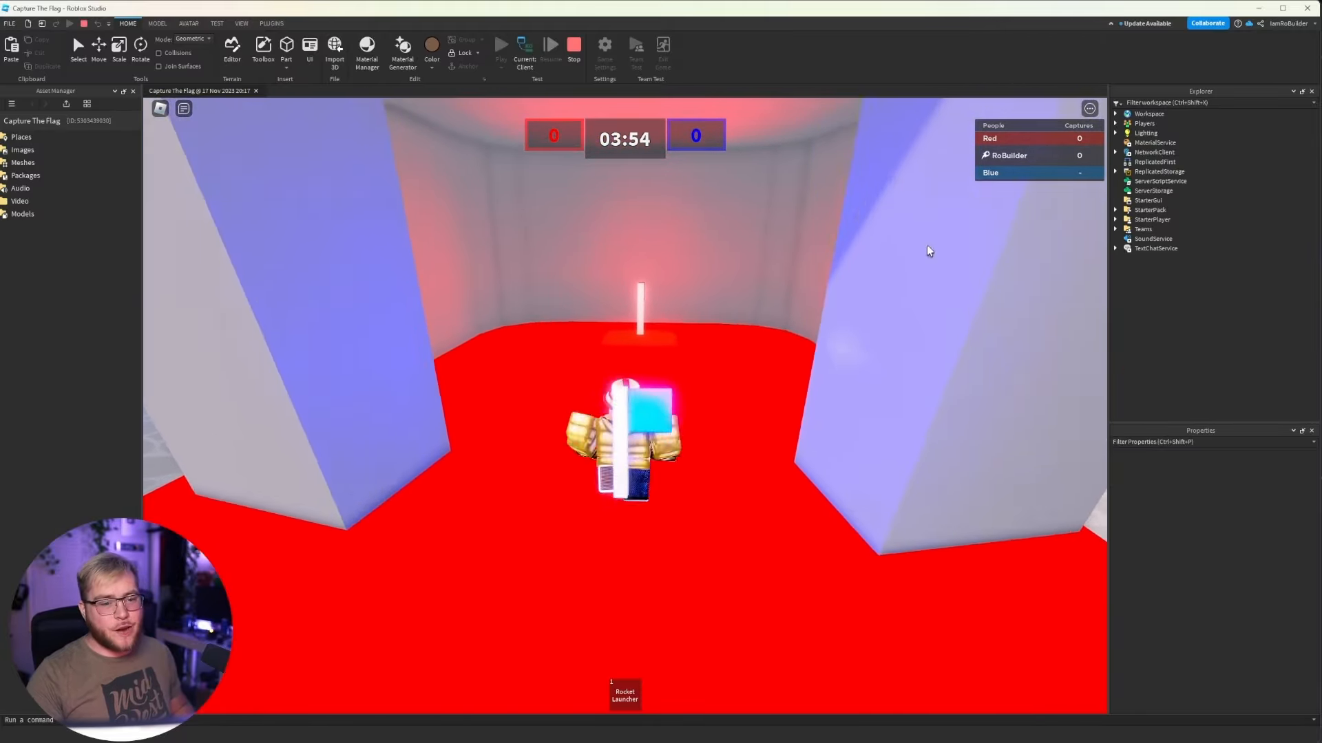
key(w)
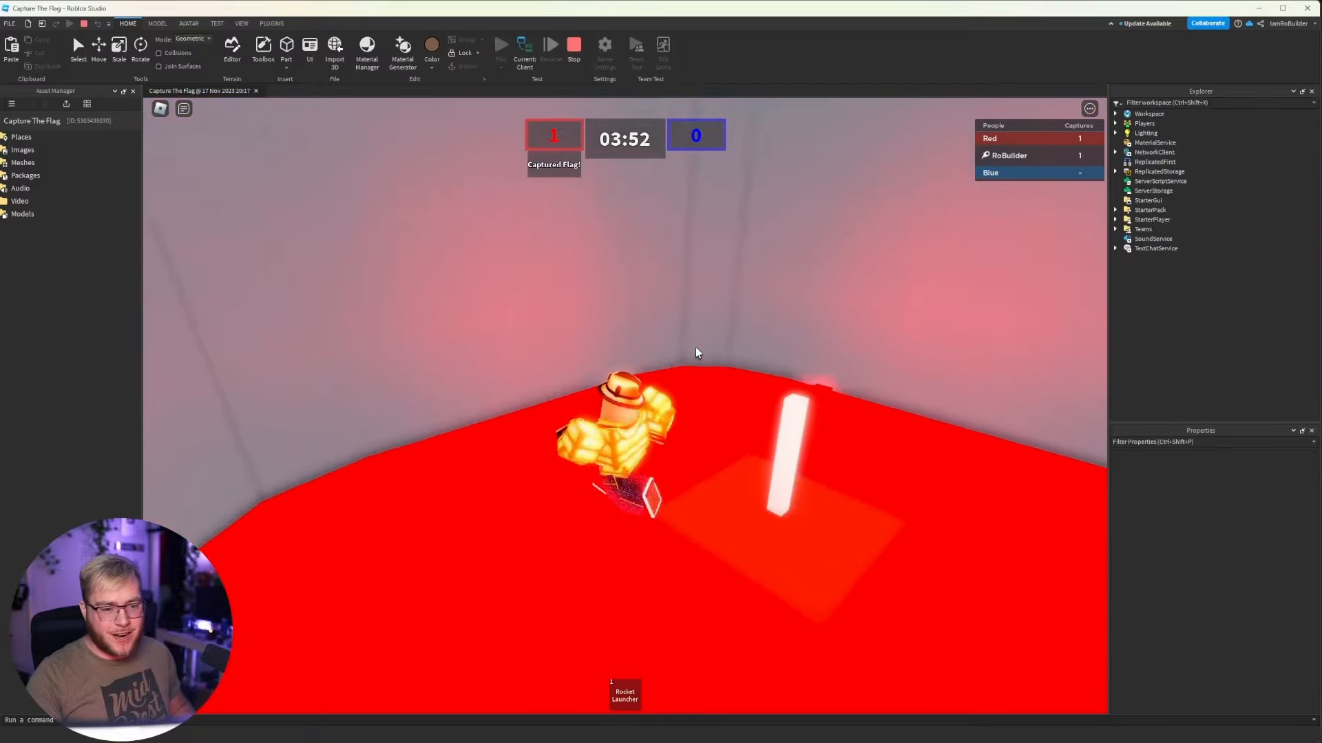
Run back out of the red castle toward the bridge and stop the playtest.
key(w)
right_drag(698, 353, 656, 343)
key(w)
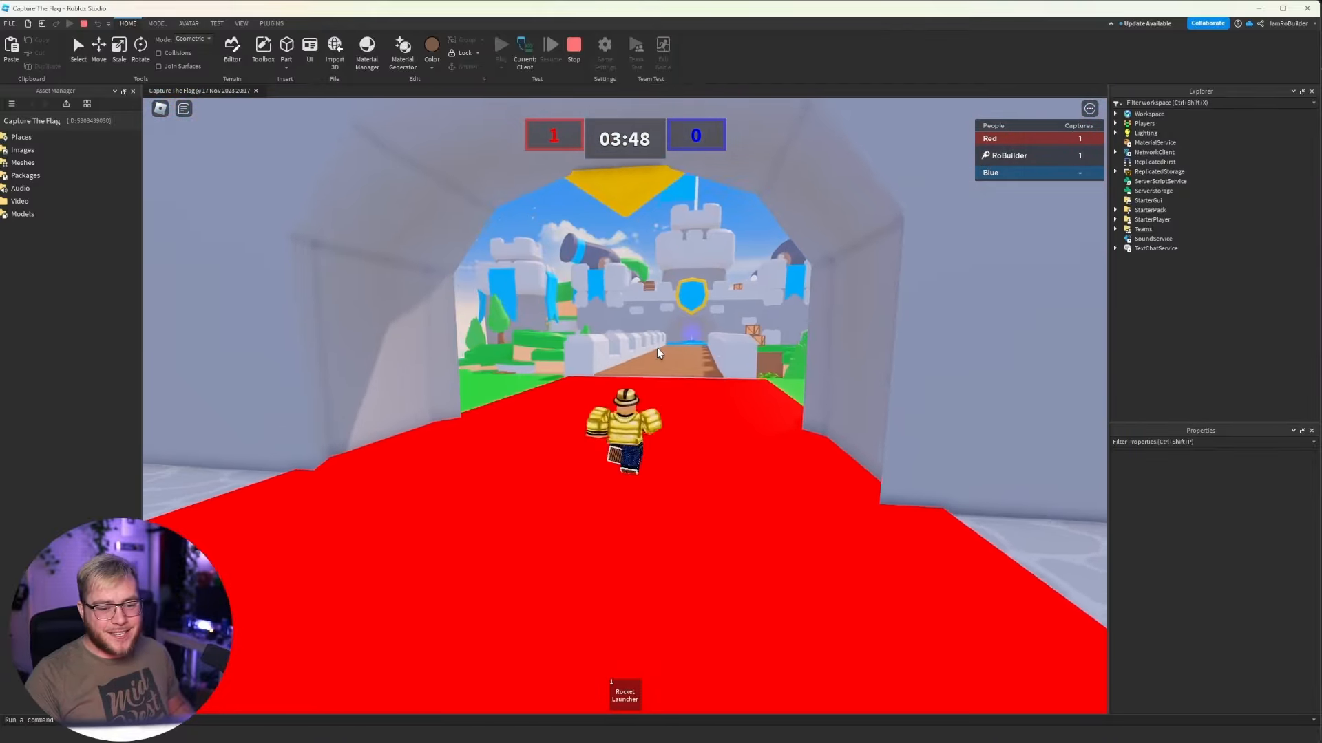
key(w)
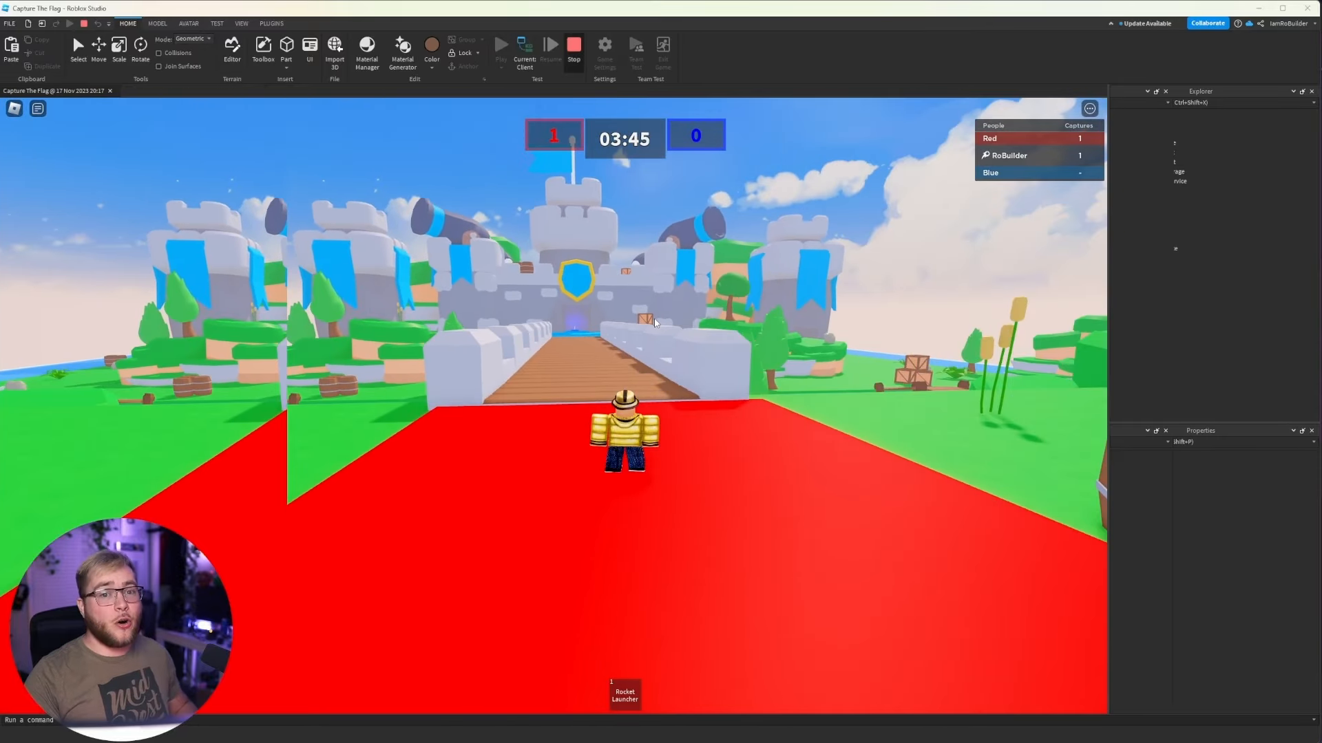
key(shift+F5)
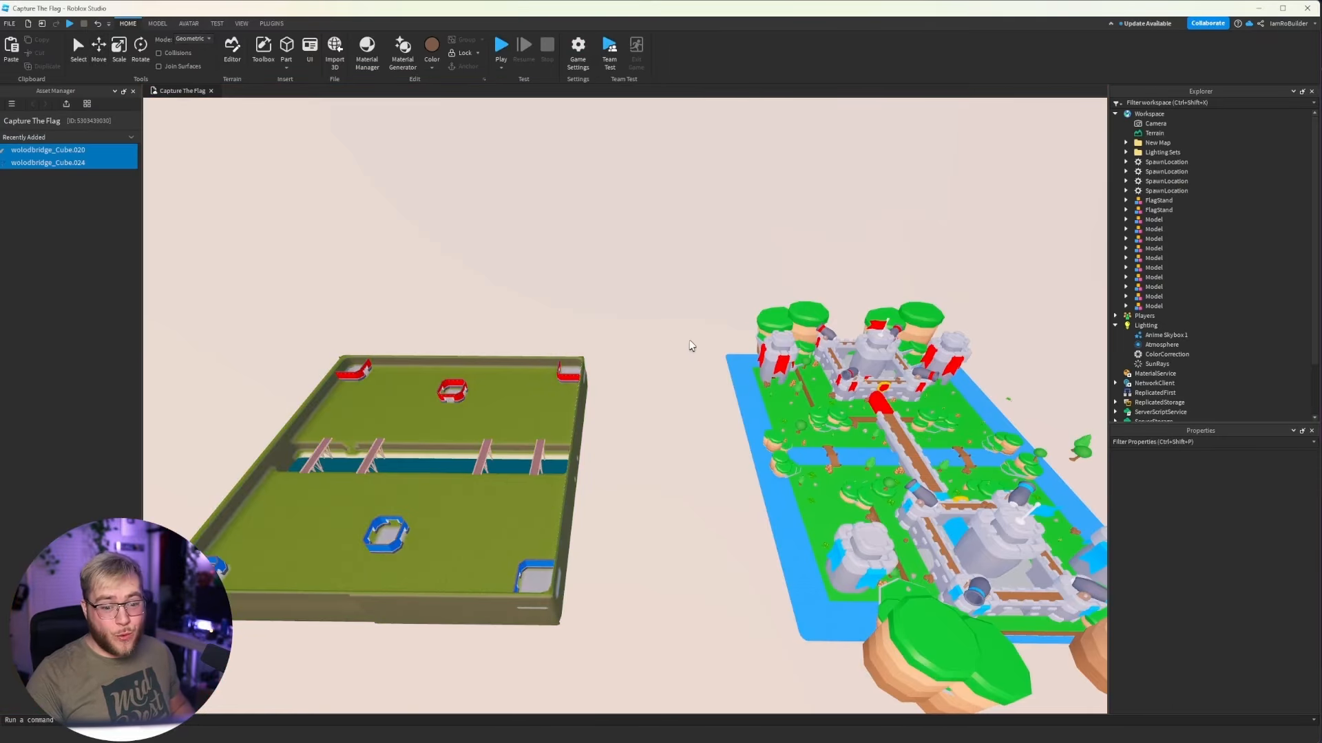
Examine the finished castle map in the editor from several distances and angles.
scroll(684, 353, down, 5)
right_drag(692, 345, 682, 352)
scroll(684, 353, up, 6)
scroll(683, 353, down, 3)
scroll(683, 353, up, 6)
scroll(683, 353, up, 6)
scroll(683, 353, down, 5)
scroll(683, 352, down, 4)
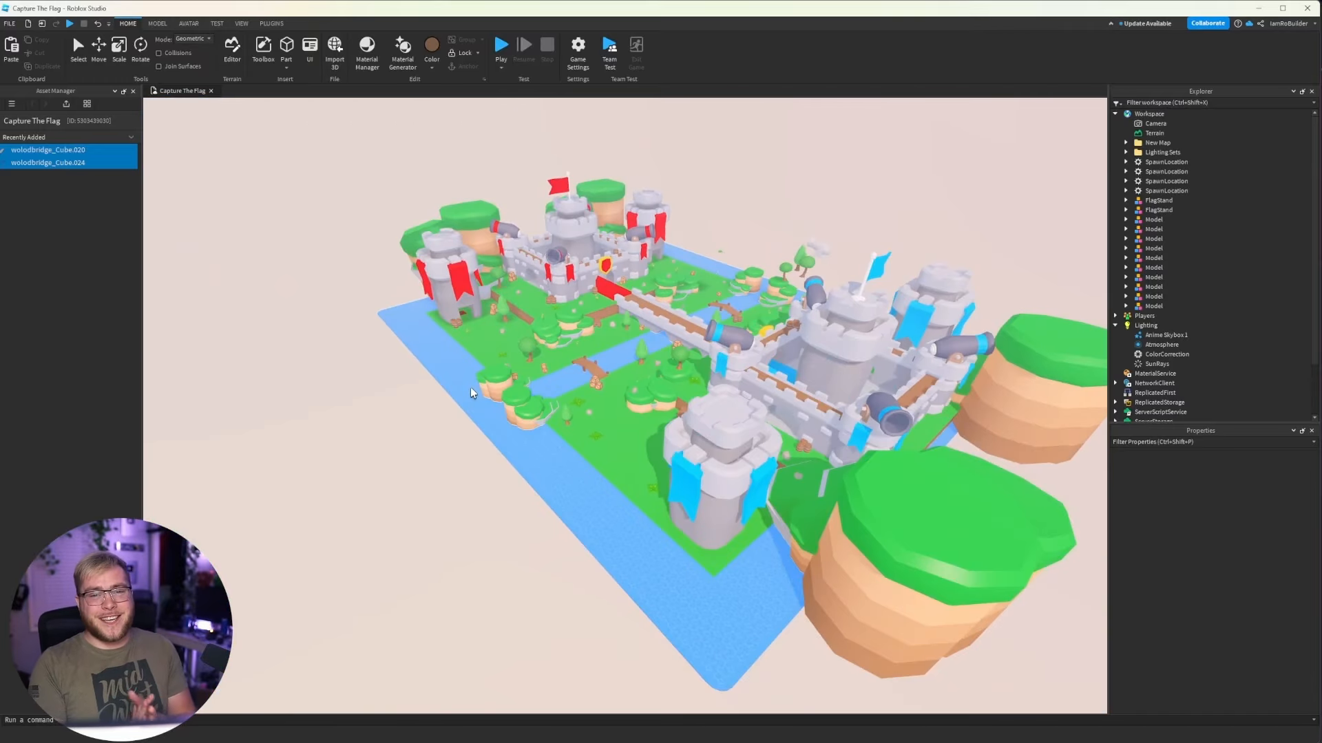